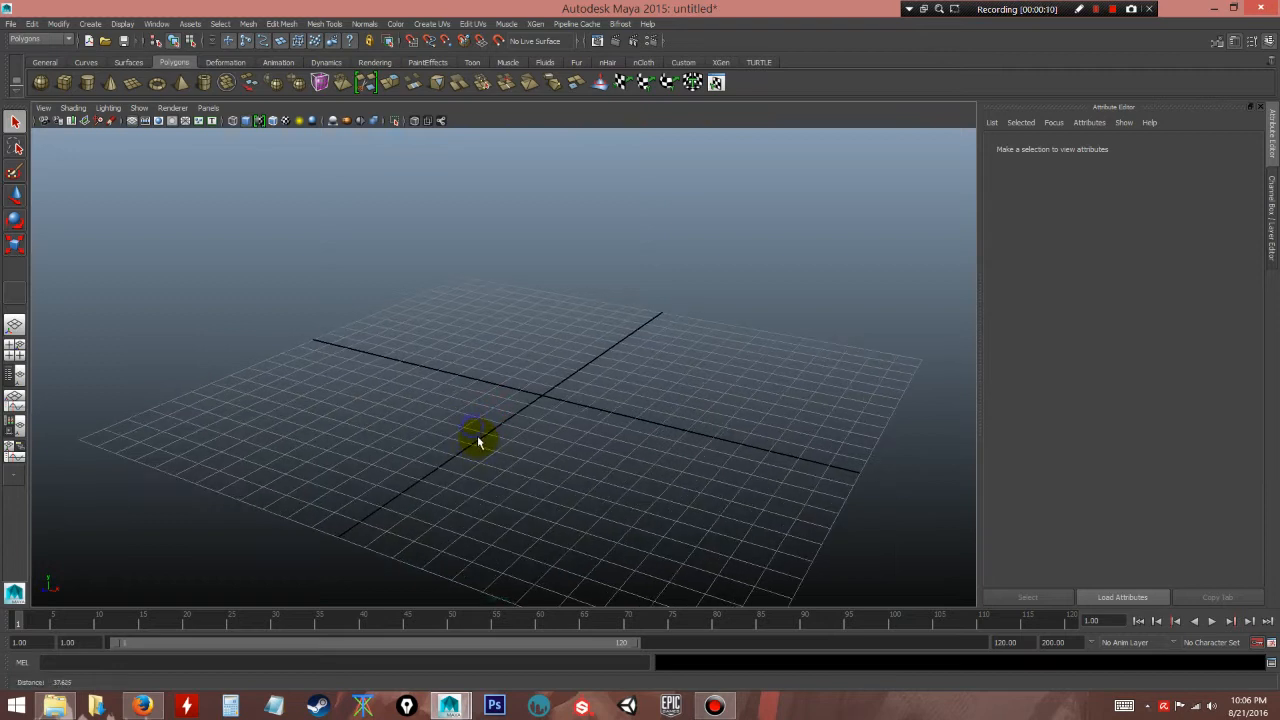
left_click_drag(474, 441, 485, 411, "alt")
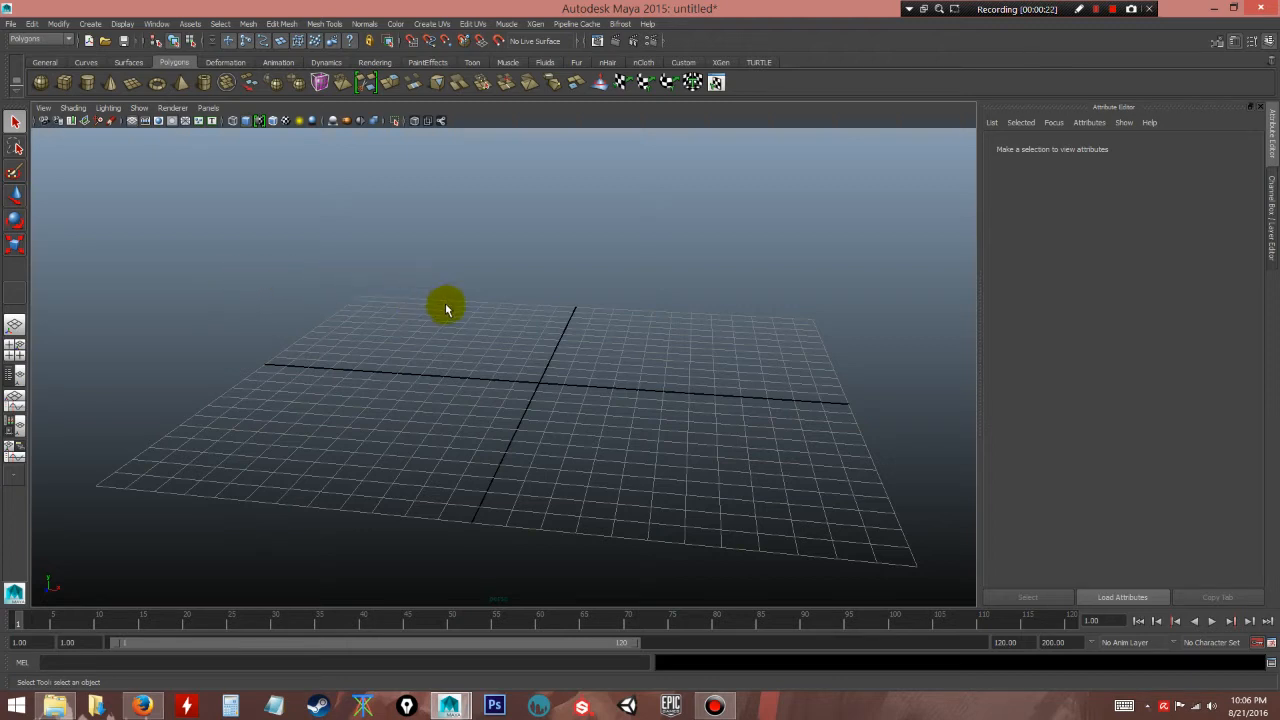
left_click_drag(583, 359, 534, 377, "alt")
right_click_drag(534, 377, 535, 384, "alt")
left_click_drag(535, 384, 572, 385, "alt")
right_click_drag(572, 385, 423, 349, "alt")
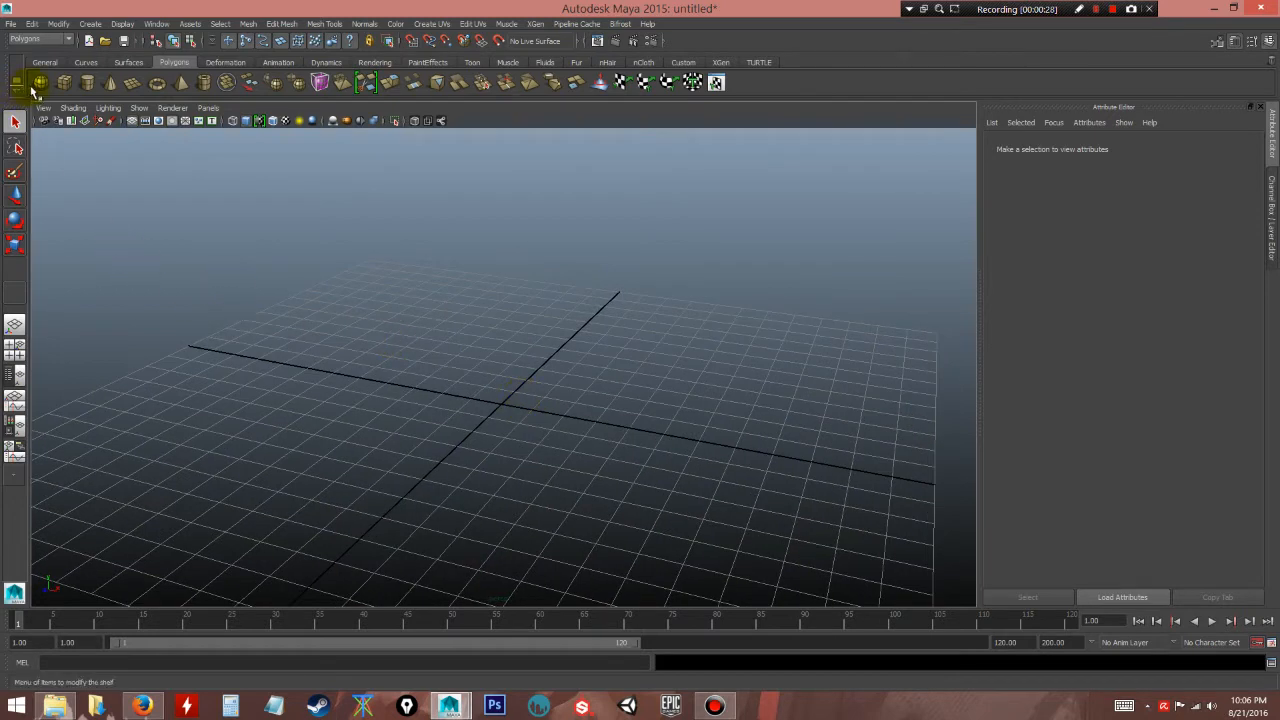
- Create a polygon sphere with a radius of about 2.9 at the grid's centre, drawn in the side view
left_click(42, 84)
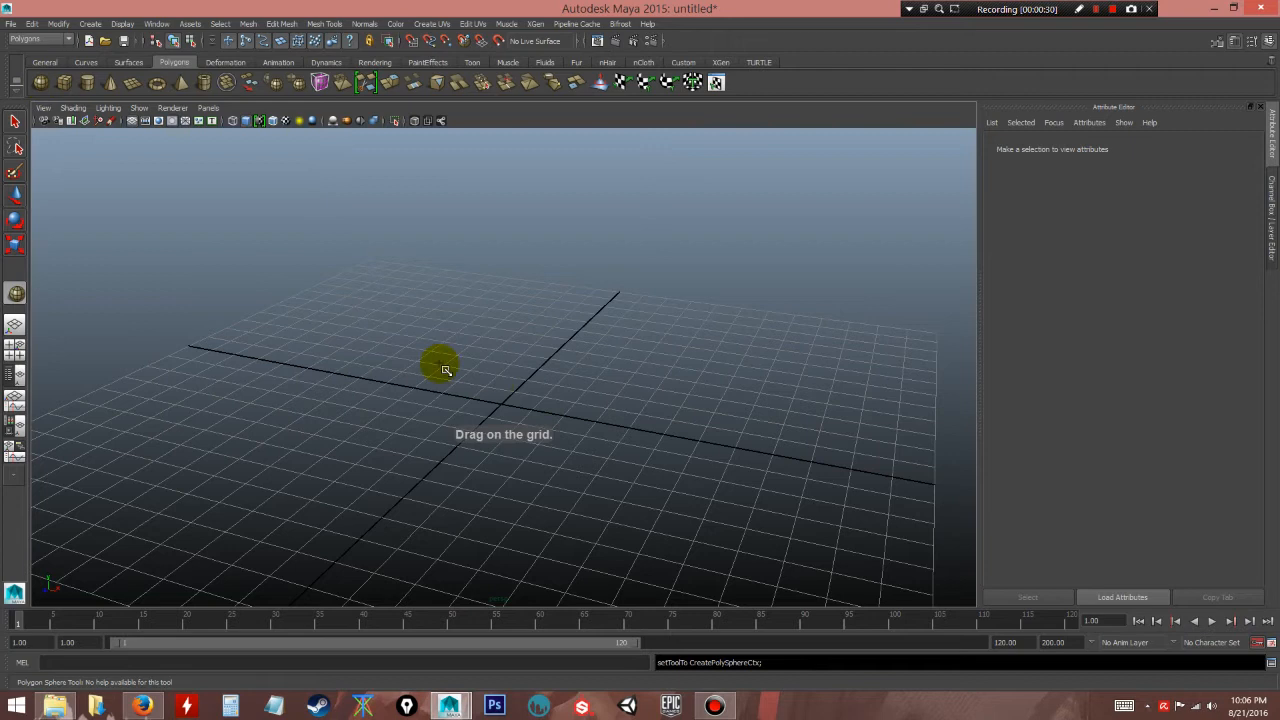
right_click_drag(571, 434, 522, 430, "alt")
key("space")
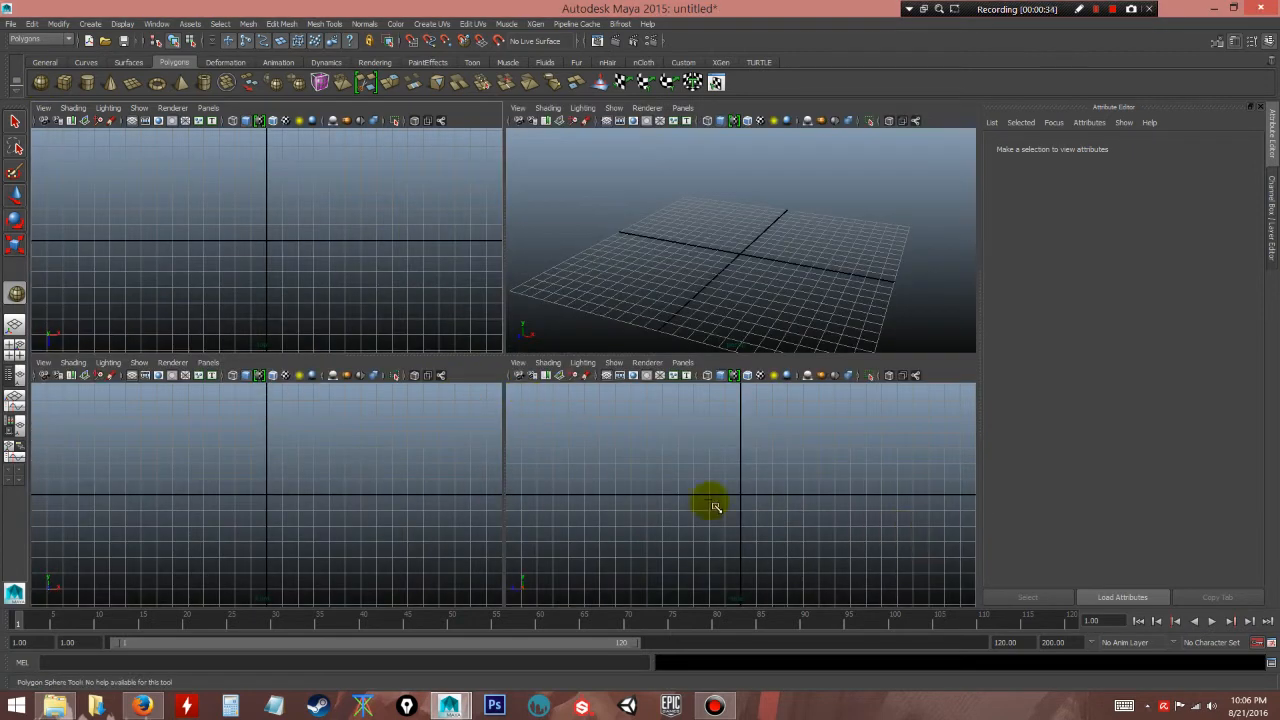
left_click_drag(746, 501, 782, 541)
key("space")
right_click_drag(737, 297, 606, 385, "alt")
left_click_drag(606, 385, 621, 362, "alt")
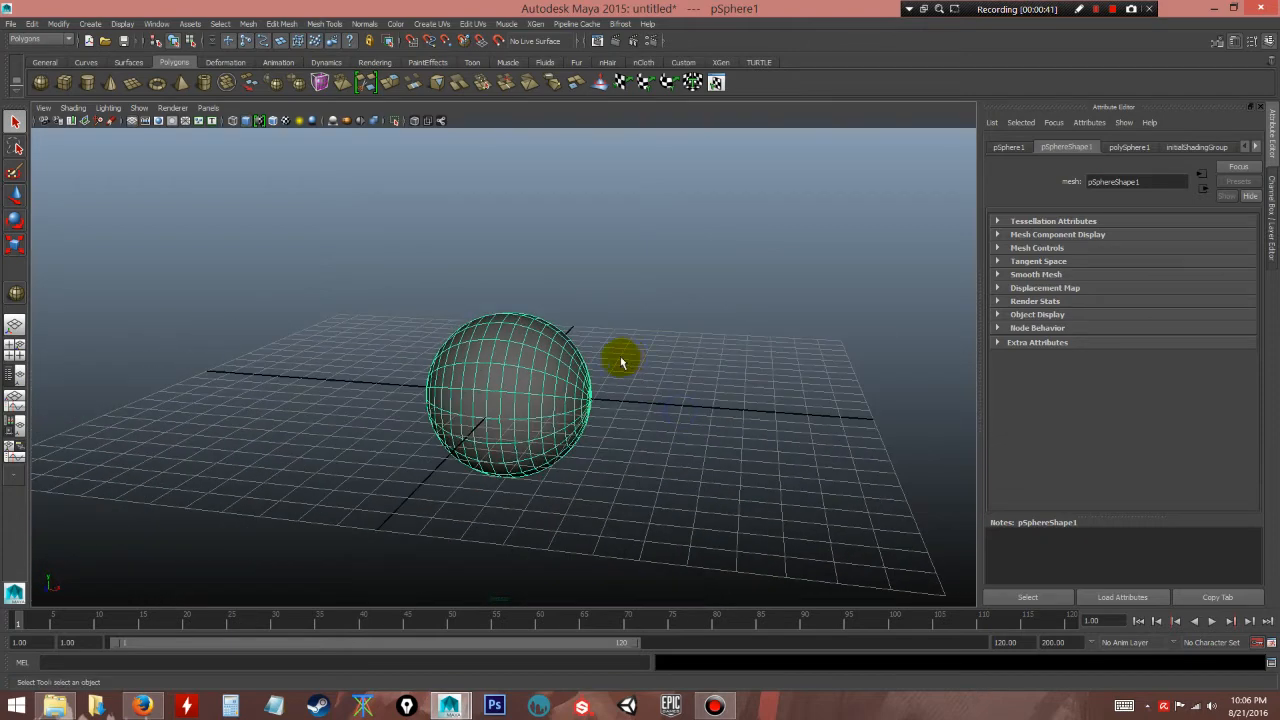
- Move the sphere up so it sits above the grid, at about 4.5 in Y
left_click_drag(583, 420, 554, 486, "alt")
right_click_drag(554, 486, 570, 510, "alt")
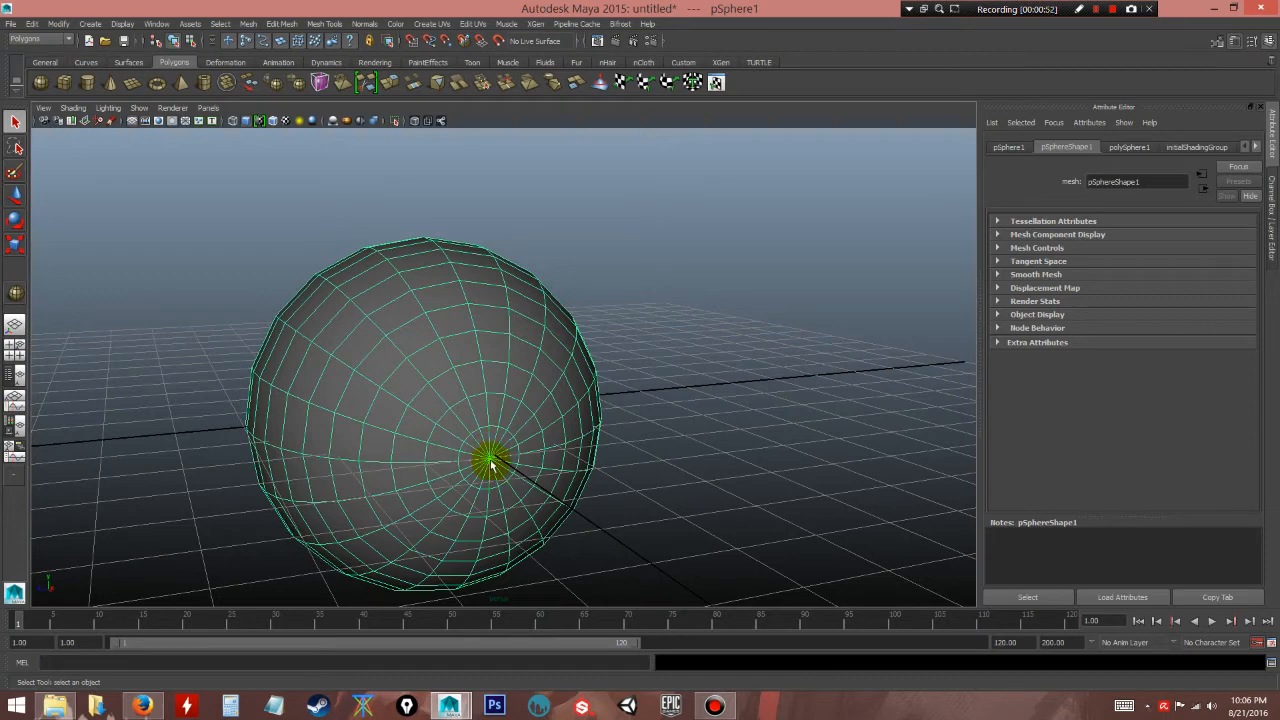
mouse_move(490, 462)
left_mouse_down("alt")
mouse_move(534, 466)
mouse_move(480, 329)
mouse_move(534, 427)
mouse_move(514, 471)
mouse_move(466, 451)
mouse_move(472, 408)
mouse_move(600, 369)
mouse_move(486, 314)
mouse_move(560, 371)
mouse_move(547, 380)
mouse_move(486, 346)
mouse_move(500, 343)
mouse_move(571, 403)
mouse_move(507, 353)
mouse_move(511, 214)
left_mouse_up("alt")
key("w")
left_click(651, 300)
key("5")
mouse_move(651, 300)
left_mouse_down("alt")
mouse_move(538, 314)
mouse_move(490, 266)
left_mouse_up("alt")
left_click(491, 280)
right_click_drag(494, 284, 582, 400, "alt")
middle_click_drag(537, 334, 553, 426, "alt")
left_click_drag(553, 426, 457, 314, "alt")
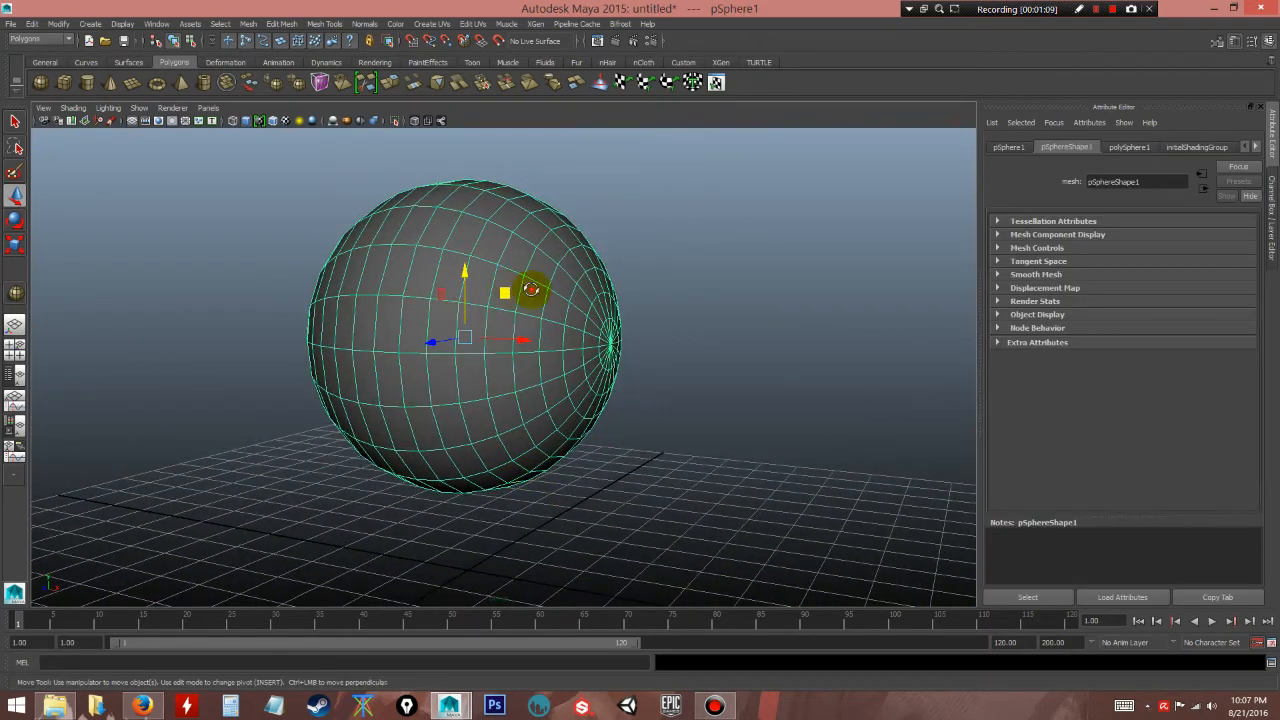
right_click_drag(523, 294, 592, 366, "alt")
- Set both Subdivisions Axis and Subdivisions Height of the sphere to 8
left_click(1271, 218)
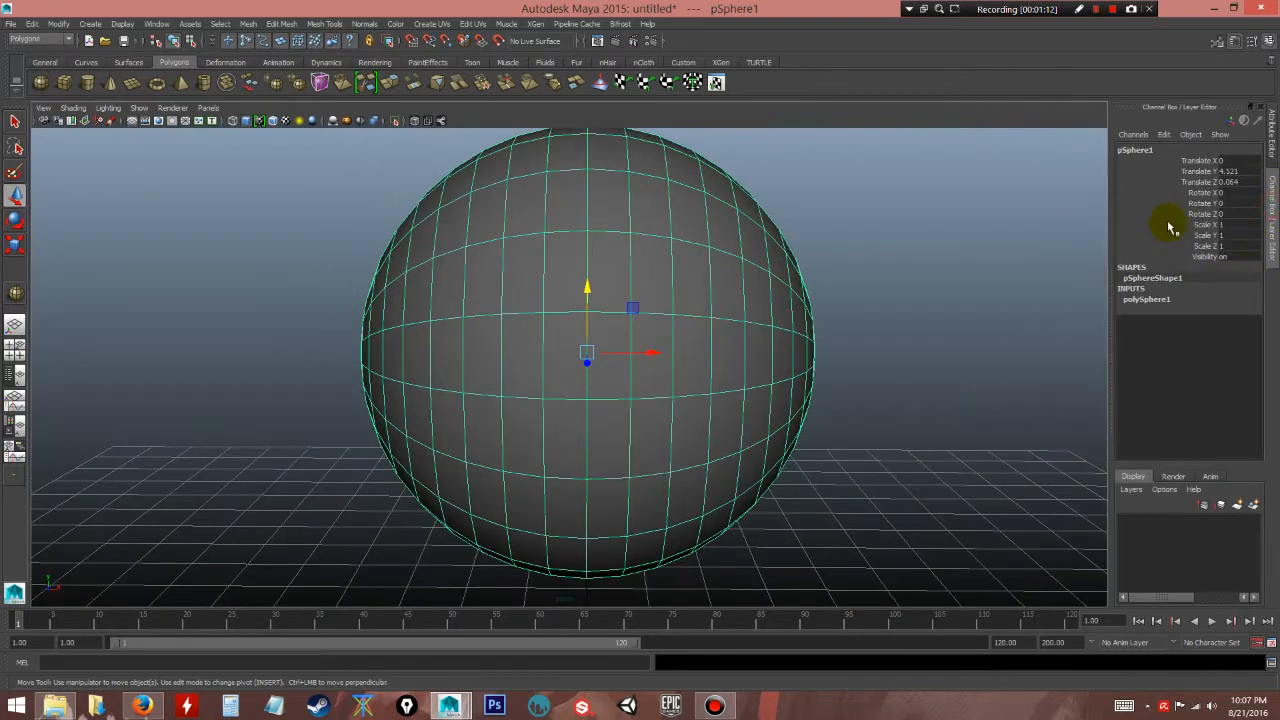
left_click(1143, 300)
left_click_drag(820, 288, 726, 268, "alt")
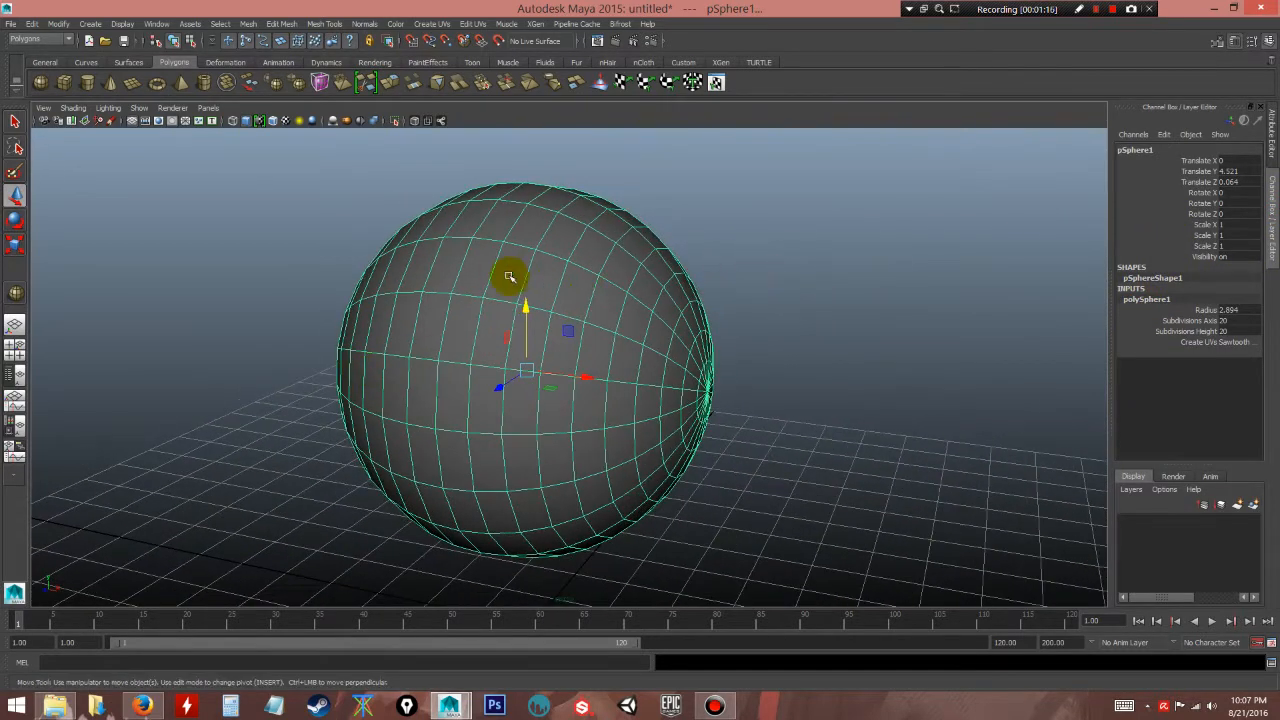
left_click_drag(769, 354, 494, 321, "alt")
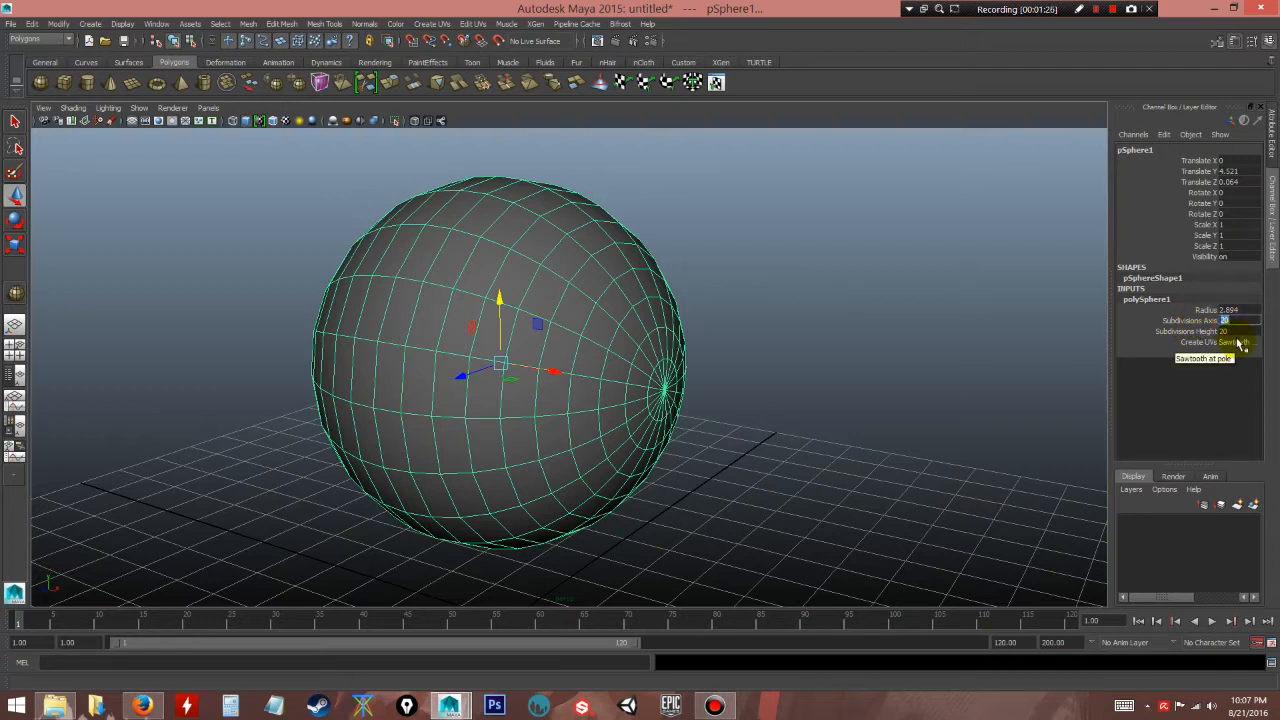
type("12")
key("Return")
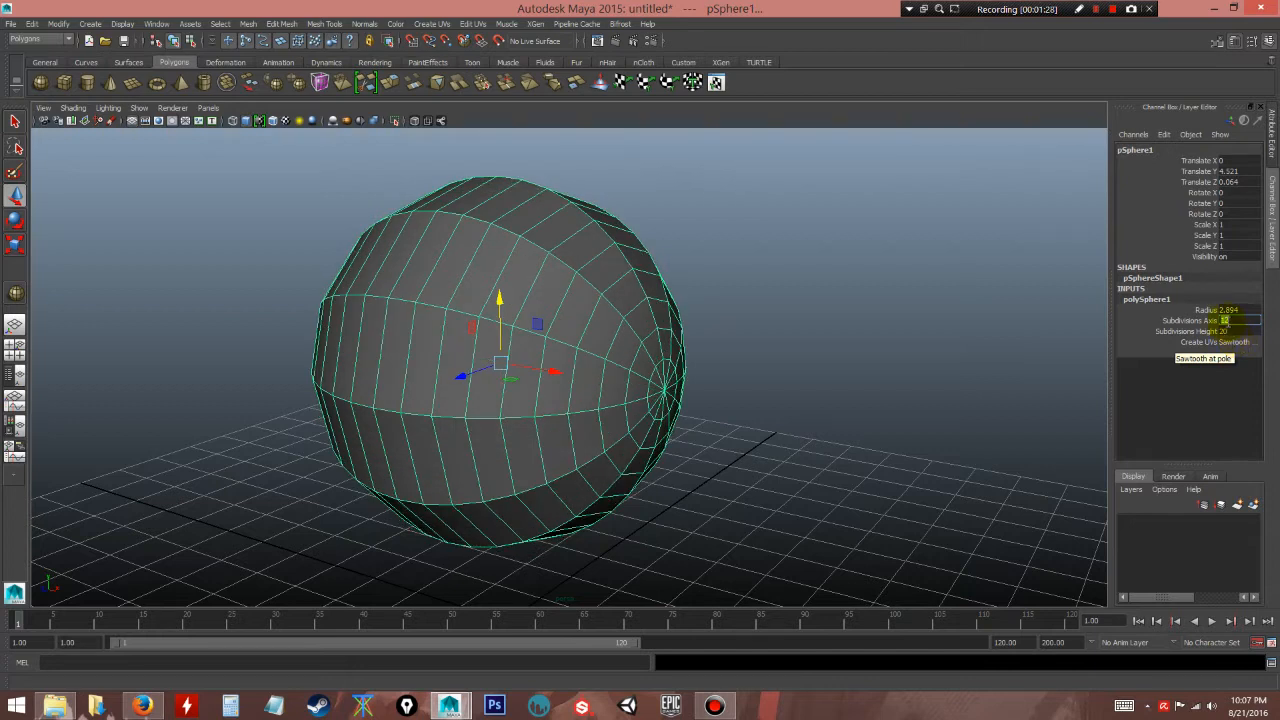
type("8")
key("Return")
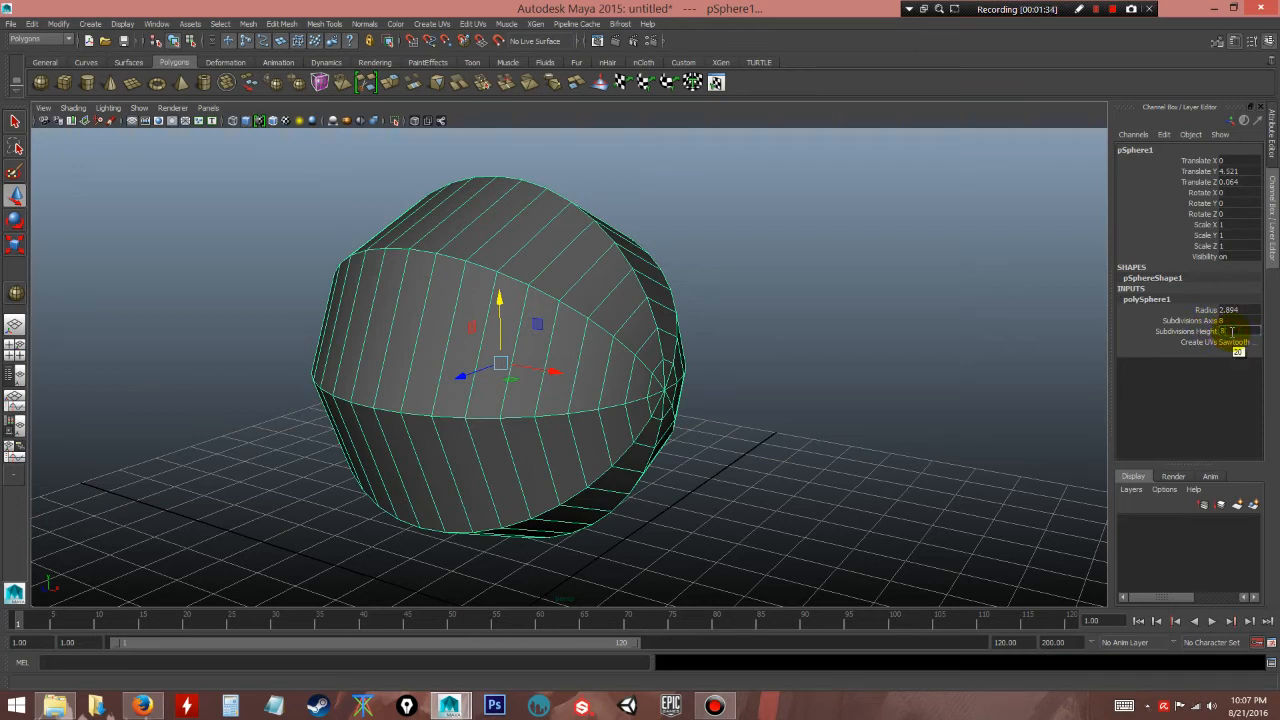
key("Return")
- Delete all faces on the negative X half of the sphere
left_click_drag(664, 300, 700, 270, "alt")
scroll(648, 305, "down", 3)
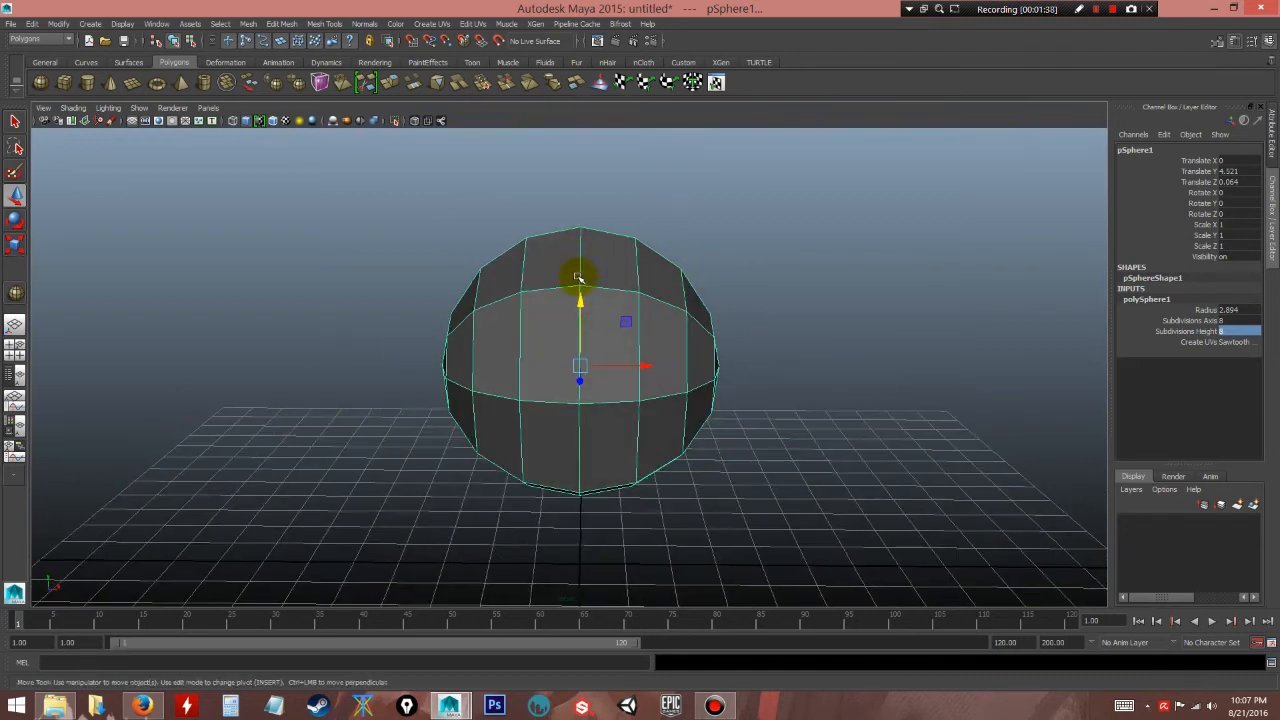
mouse_move(642, 405)
left_mouse_down("alt")
mouse_move(529, 374)
mouse_move(646, 392)
left_mouse_up("alt")
right_click_drag(640, 306, 608, 337)
left_click_drag(432, 188, 571, 518)
key("Delete")
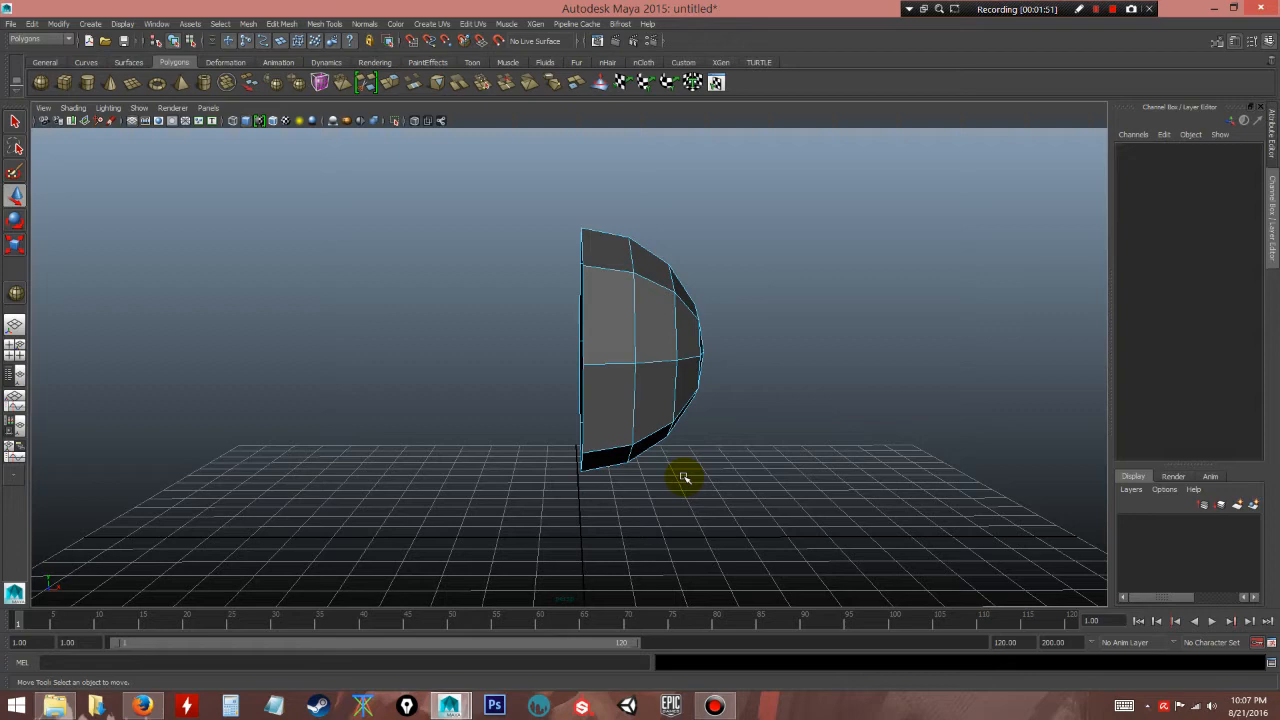
- Hide the perspective grid and pull the half-sphere's lower front vertices downward into a pointed corner
left_click_drag(715, 447, 554, 432, "alt")
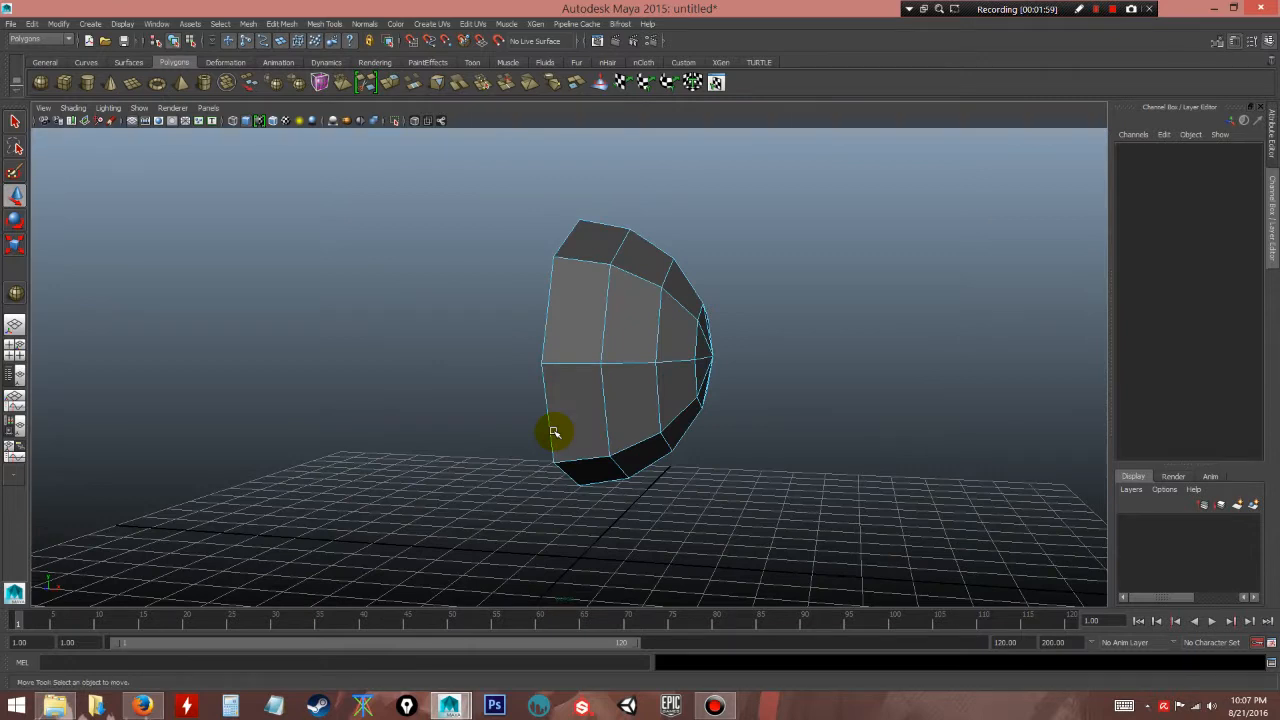
left_click_drag(586, 409, 549, 311, "alt")
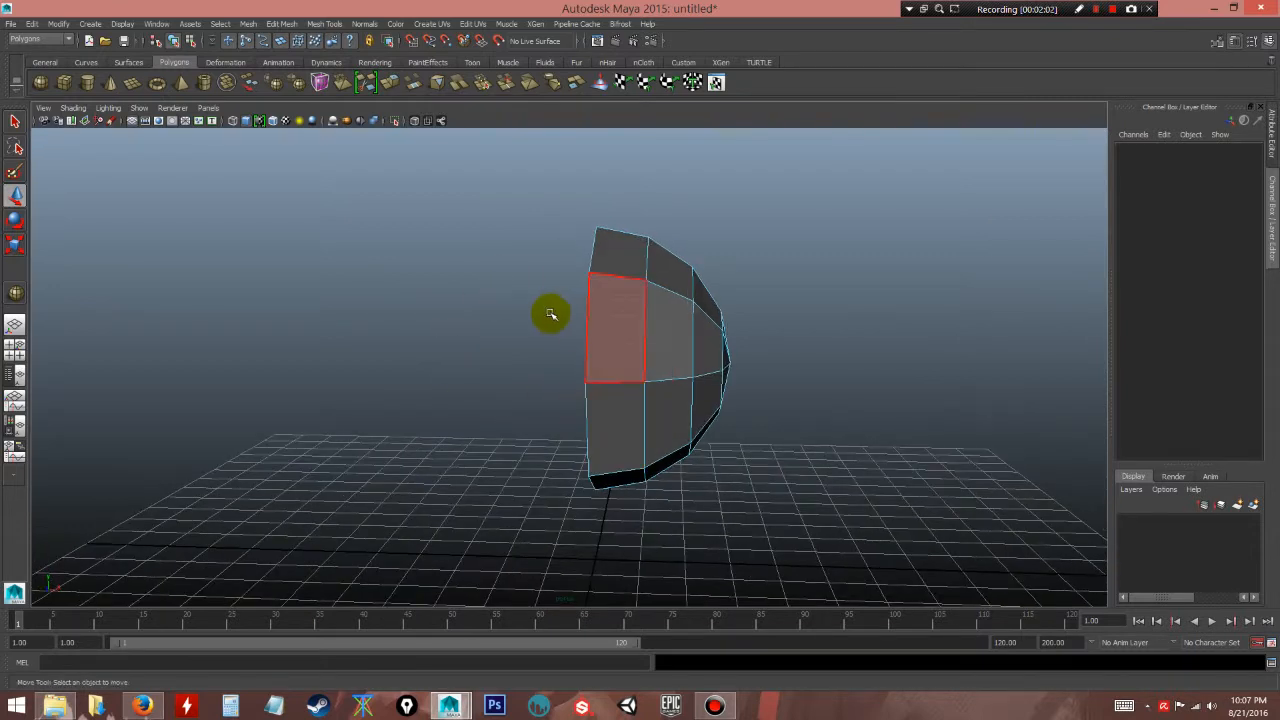
left_click_drag(686, 391, 455, 355, "alt")
left_click(515, 347)
right_click_drag(455, 355, 412, 338)
left_click_drag(481, 440, 72, 559)
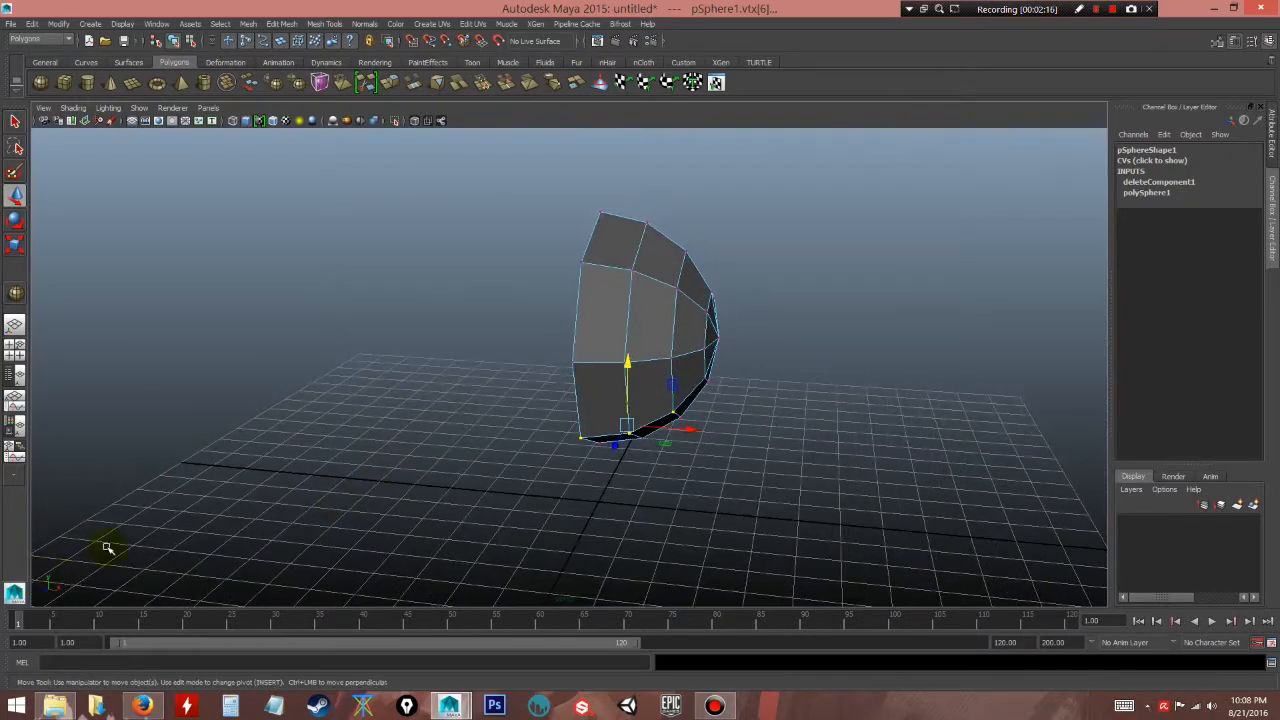
middle_click_drag(175, 514, 256, 564, "alt")
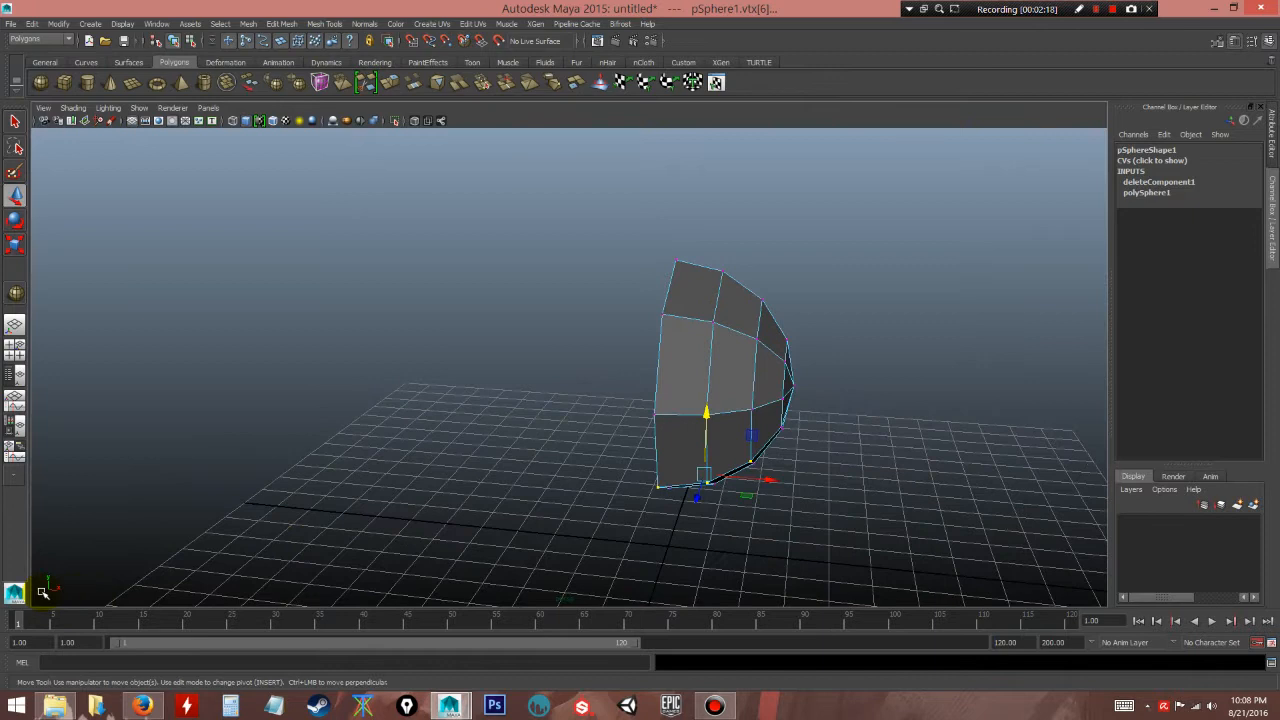
left_click(133, 122)
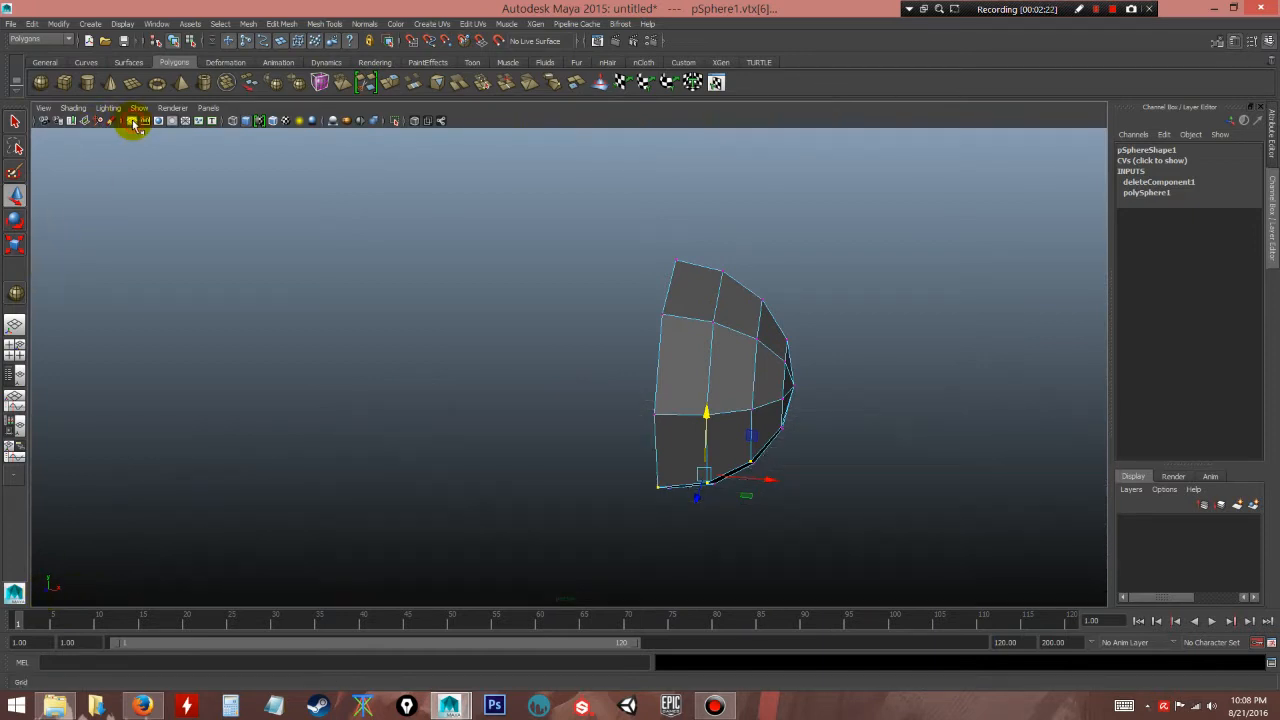
left_click_drag(689, 437, 577, 410, "alt")
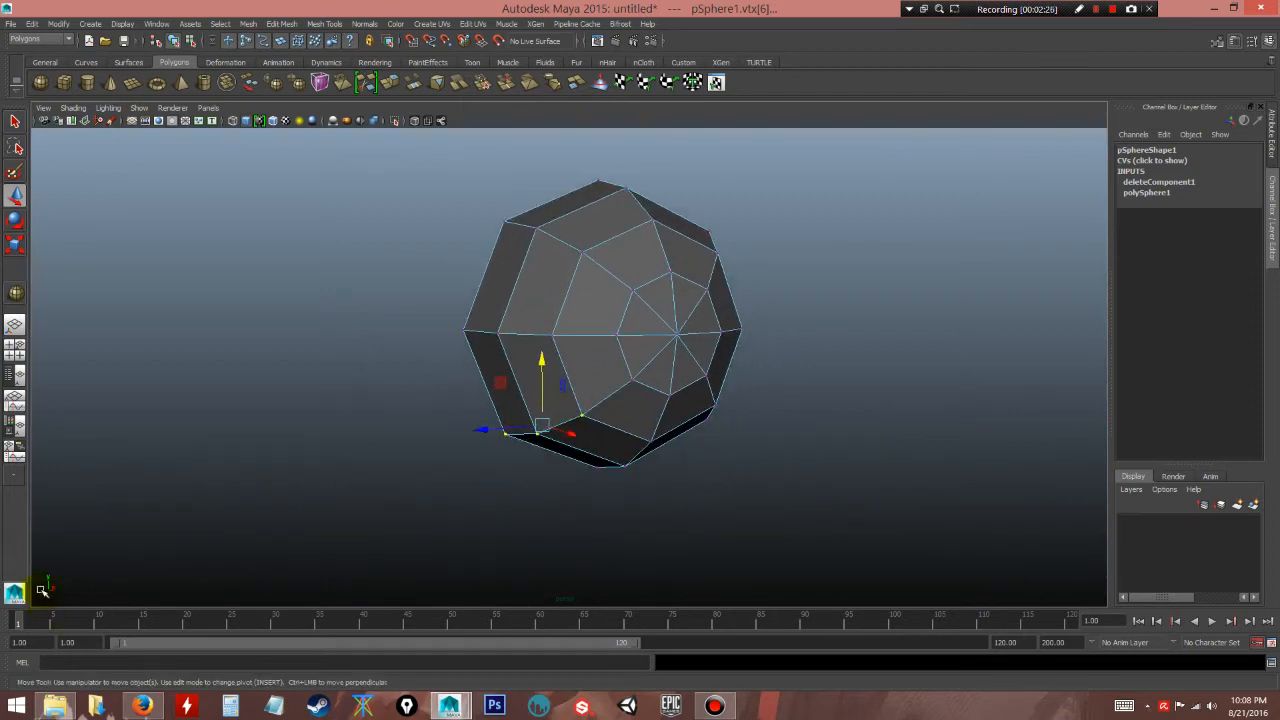
left_click_drag(38, 588, 109, 603, "alt")
left_click_drag(675, 457, 530, 450, "alt")
left_click_drag(418, 414, 417, 416, "alt")
left_click_drag(412, 362, 385, 427)
left_click(560, 472)
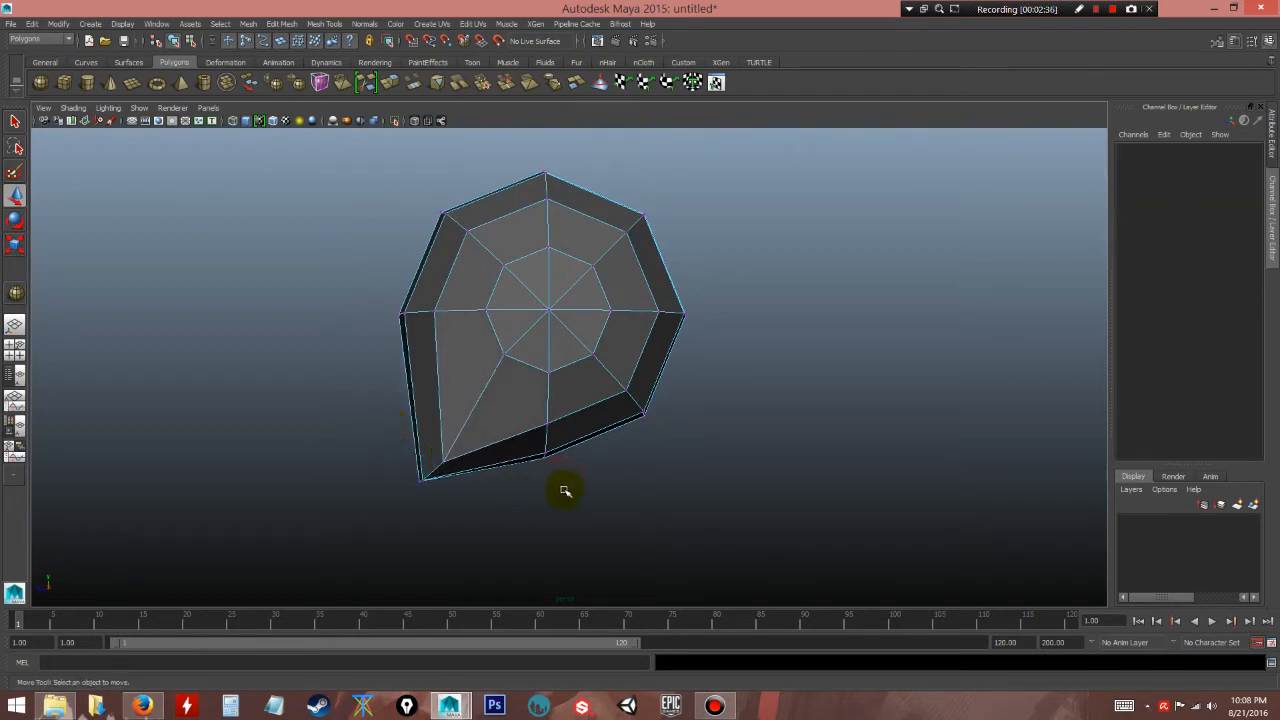
- Raise the outer side vertex at the lower front corner slightly, and move the front middle vertices down and slightly back
left_click(447, 461)
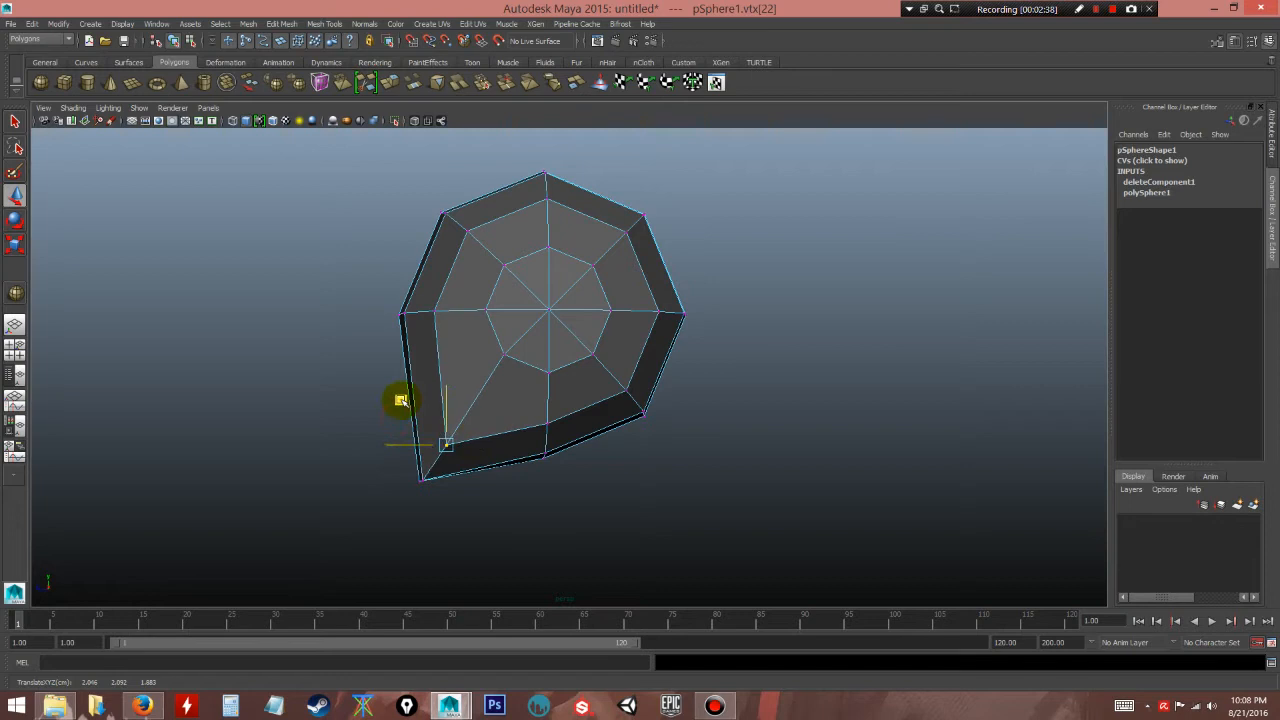
left_click(571, 486)
left_click_drag(571, 486, 551, 462, "alt")
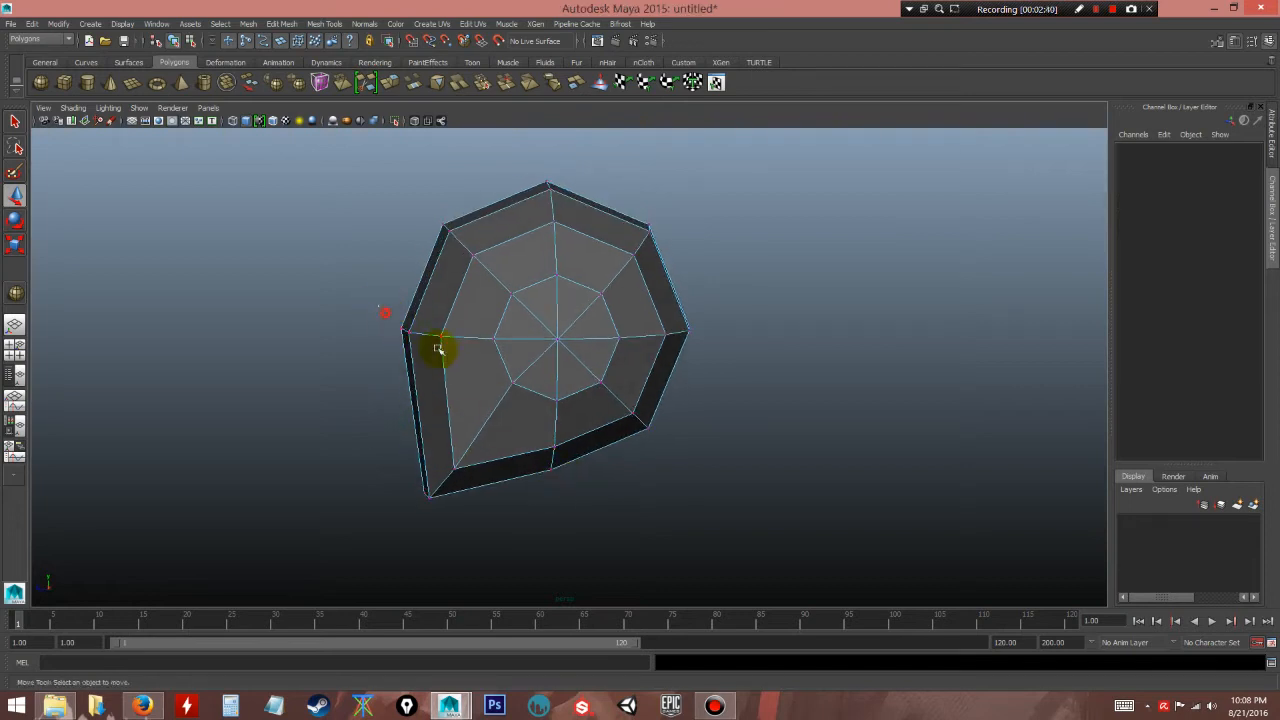
left_click(401, 323)
left_click_drag(373, 289, 379, 315)
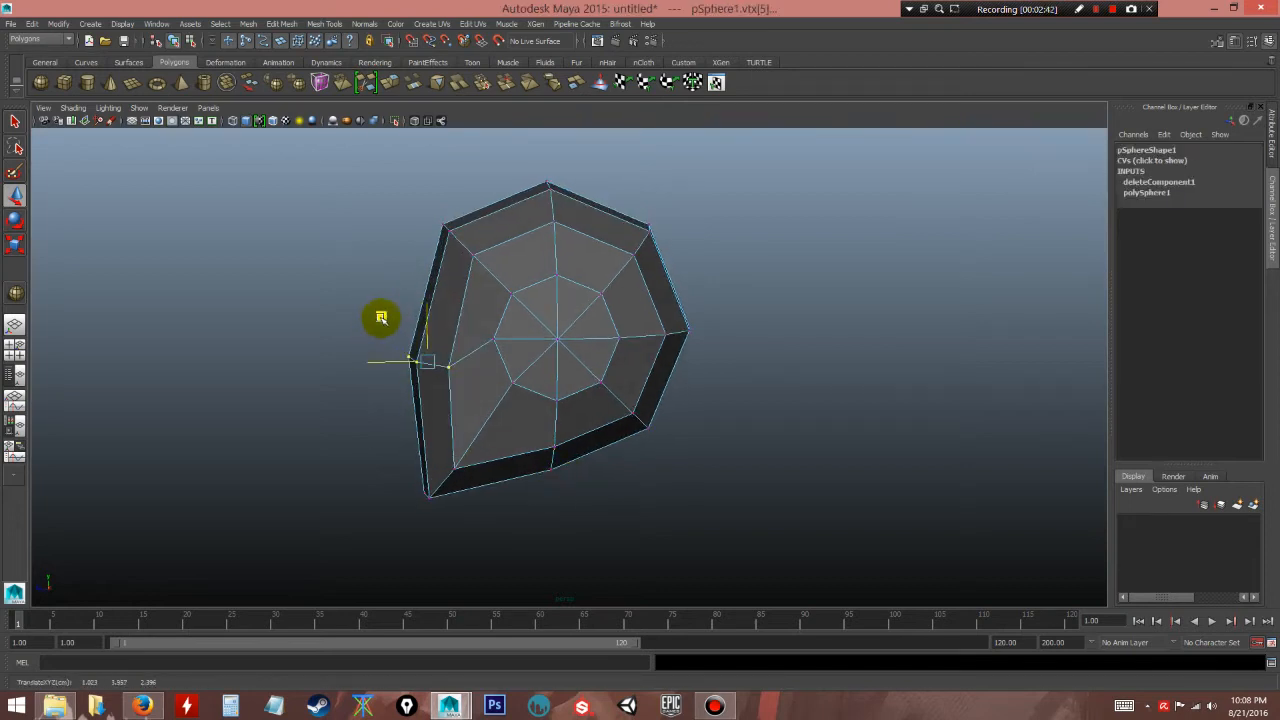
- Fine-tune the heights of the two side vertices in the front middle row so they follow the front edge
left_click(449, 364)
left_click_drag(447, 338, 446, 326)
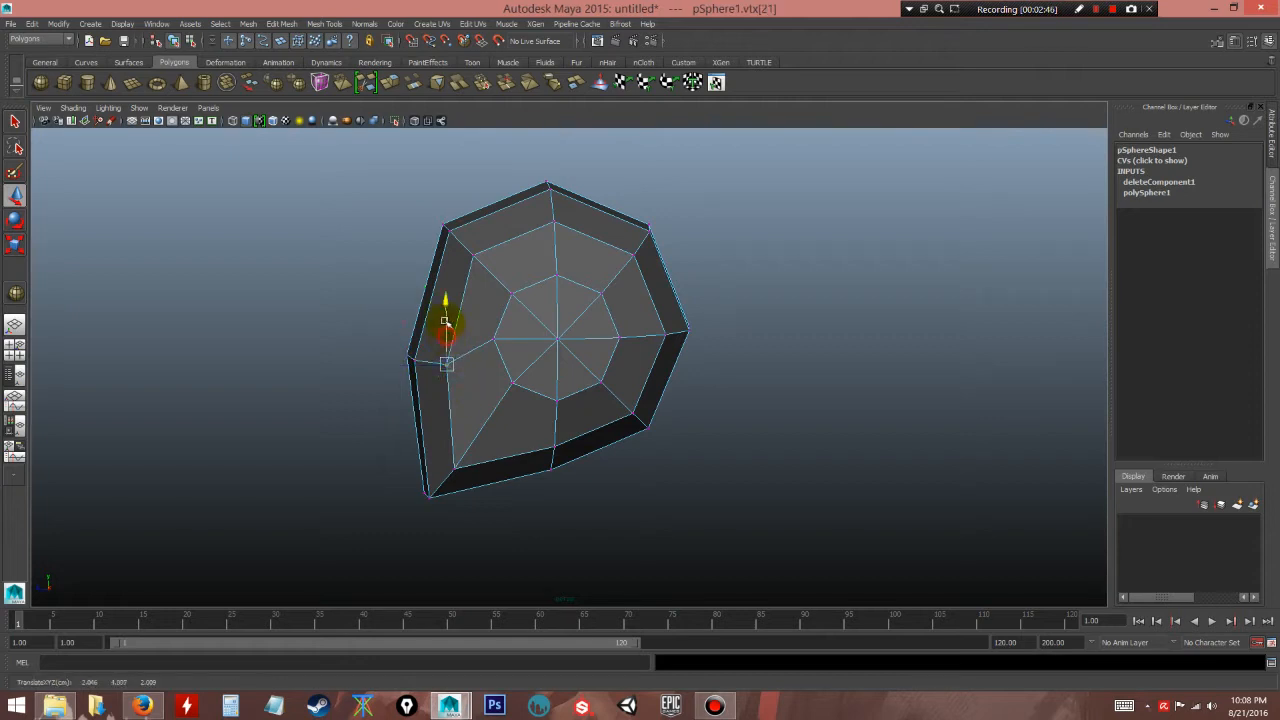
left_click(416, 361)
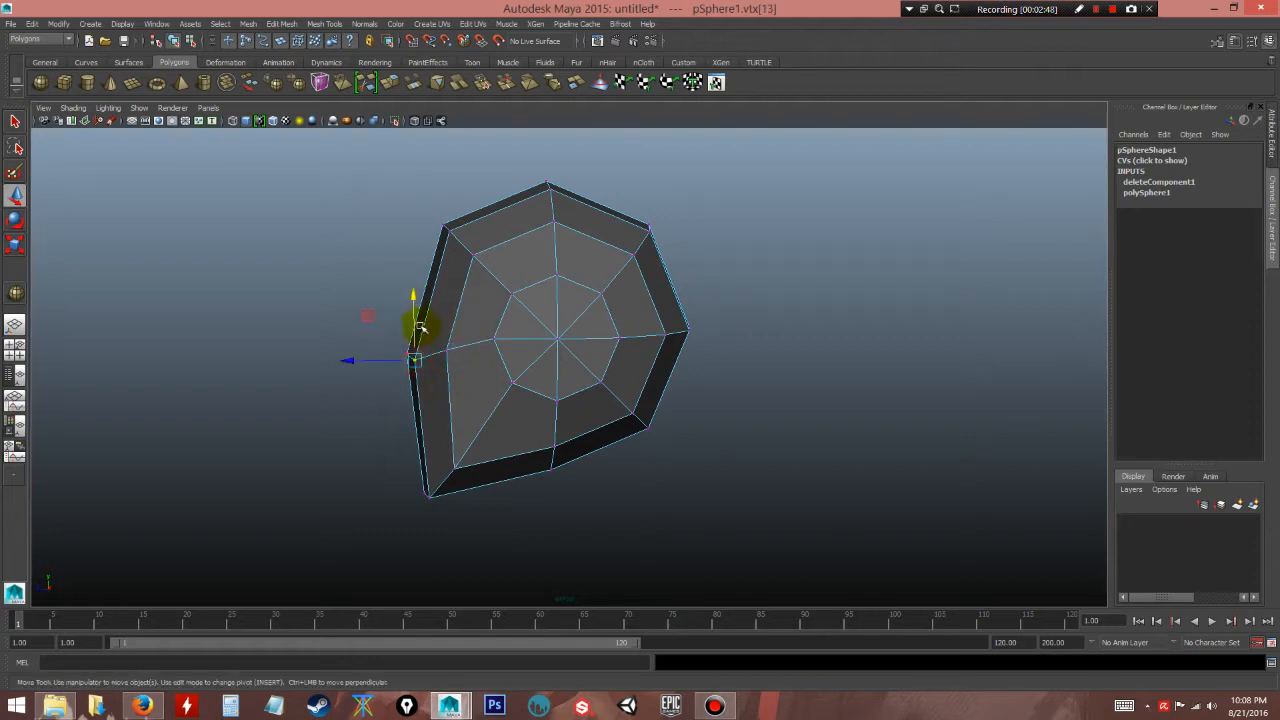
mouse_move(415, 330)
left_mouse_down()
mouse_move(417, 309)
mouse_move(416, 322)
left_mouse_up()
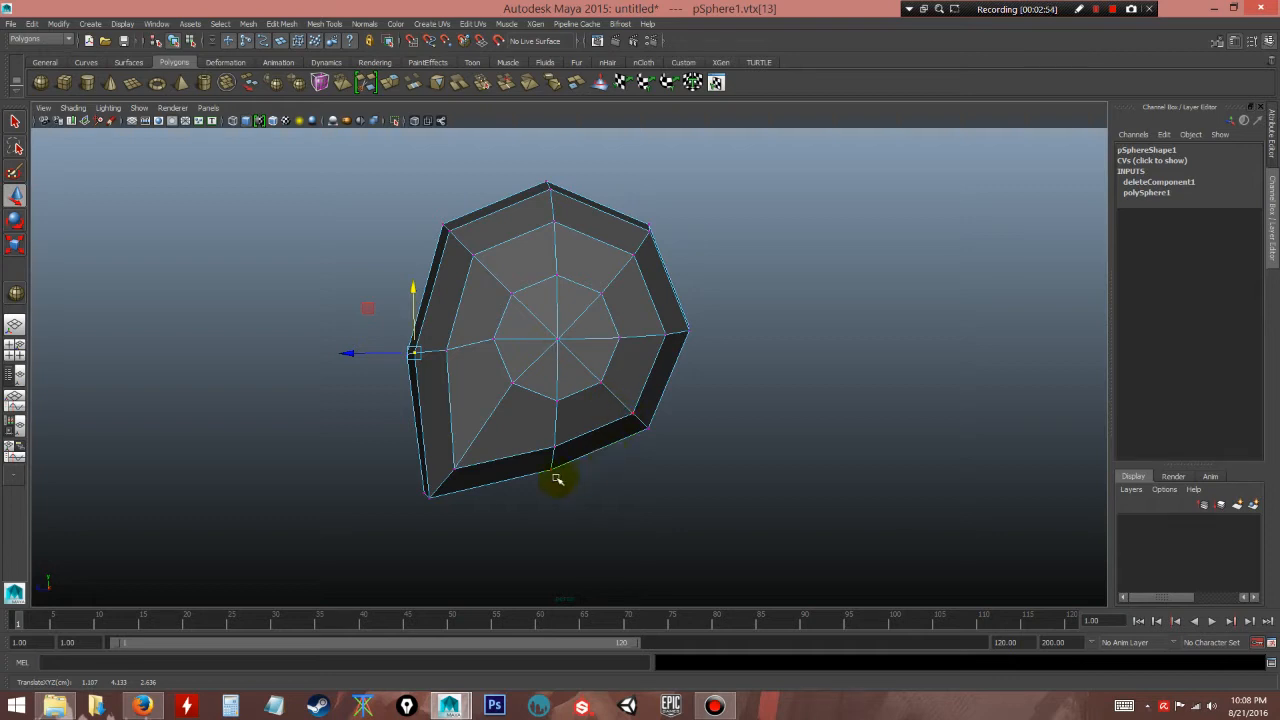
middle_click_drag(558, 479, 543, 471, "alt")
mouse_move(440, 382)
left_mouse_down("alt")
mouse_move(563, 374)
mouse_move(464, 378)
mouse_move(440, 358)
left_mouse_up("alt")
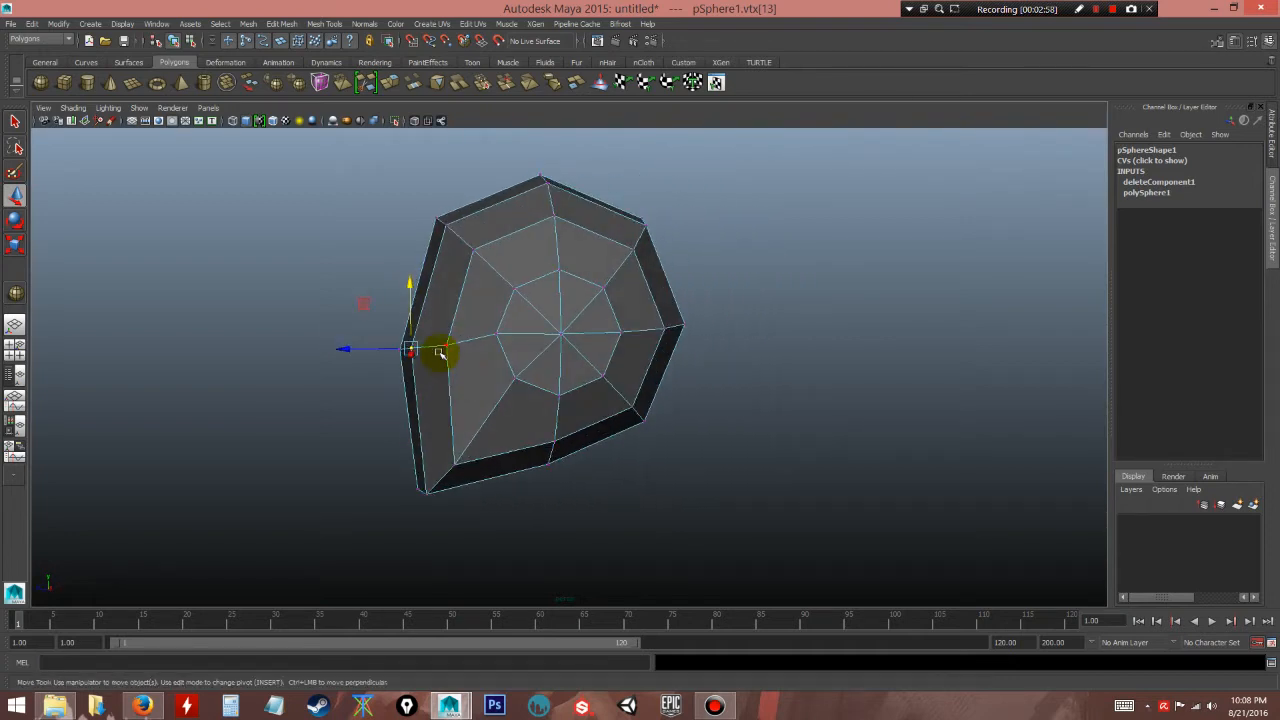
left_click_drag(447, 303, 411, 318)
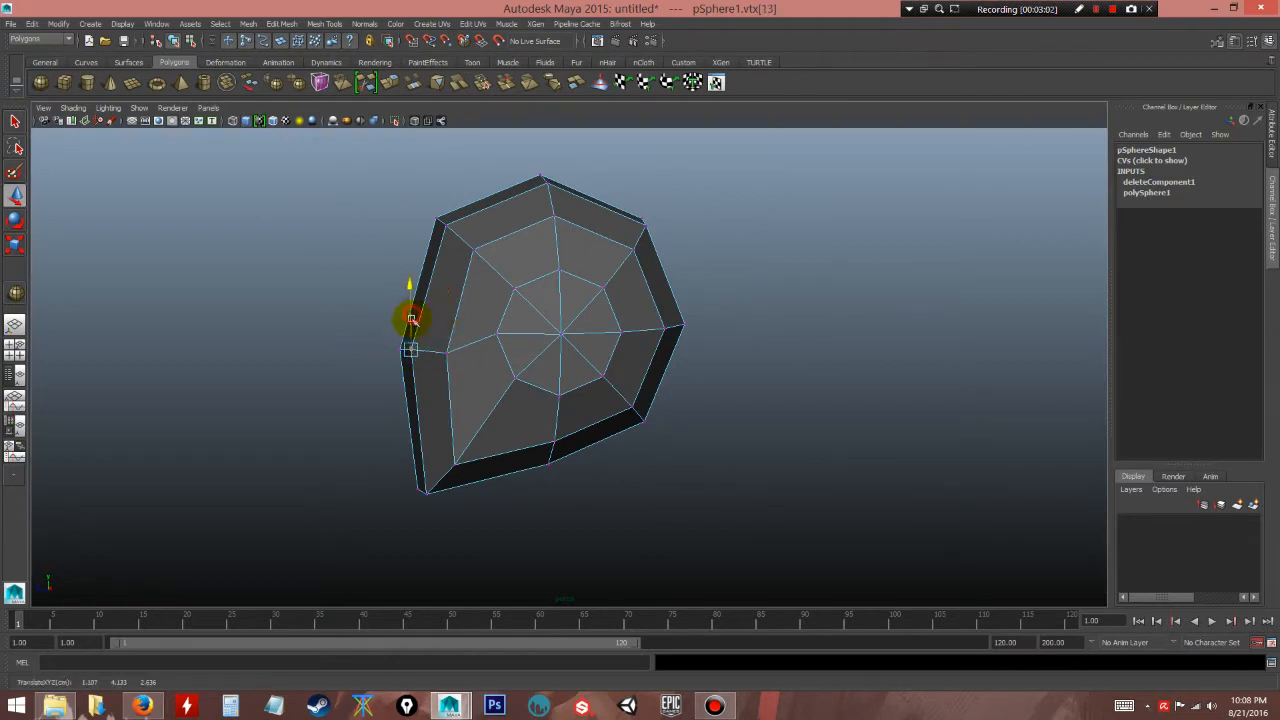
- Move the upper front vertices slightly down to reshape the front outline of the half-sphere
left_click_drag(544, 357, 524, 356, "alt")
left_click_drag(399, 197, 455, 254)
left_click_drag(384, 173, 388, 197)
left_click(394, 264)
left_click(427, 246)
left_click(355, 285)
- Move the vertices at the very top of the half-sphere forward and slightly down
left_click_drag(512, 164, 546, 195)
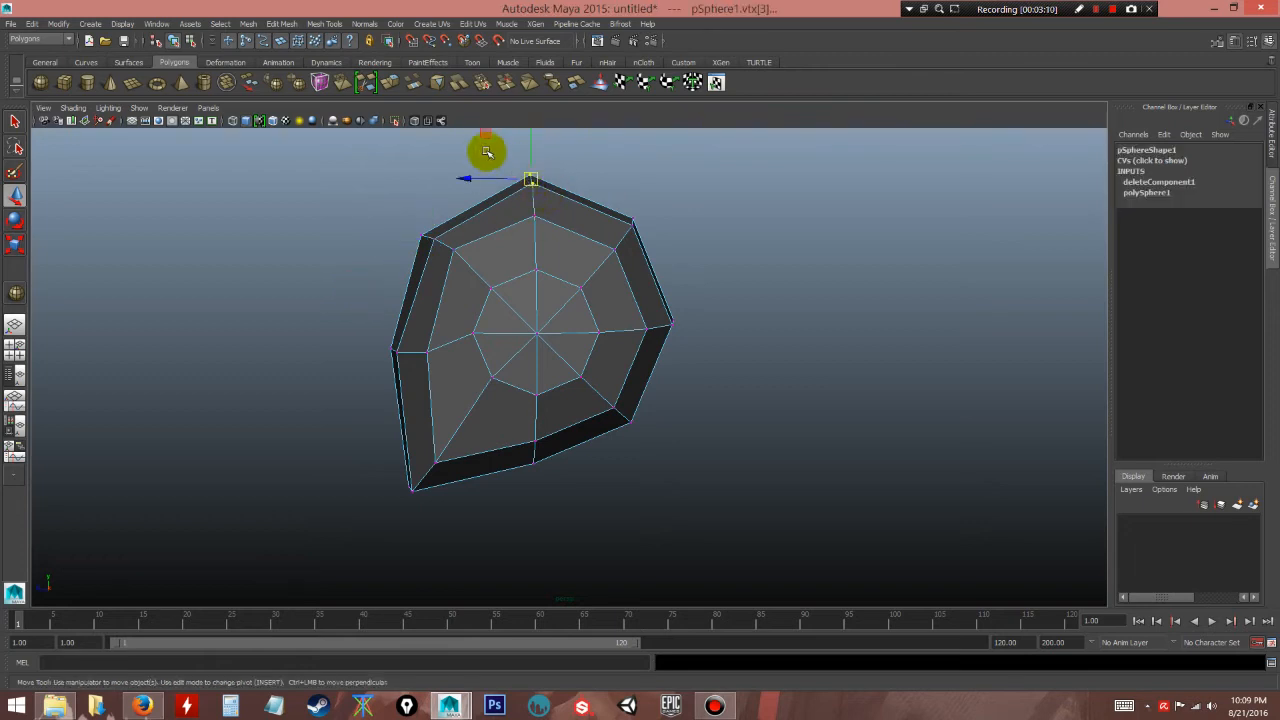
left_click_drag(485, 137, 466, 143)
left_click(586, 171)
left_click(513, 199)
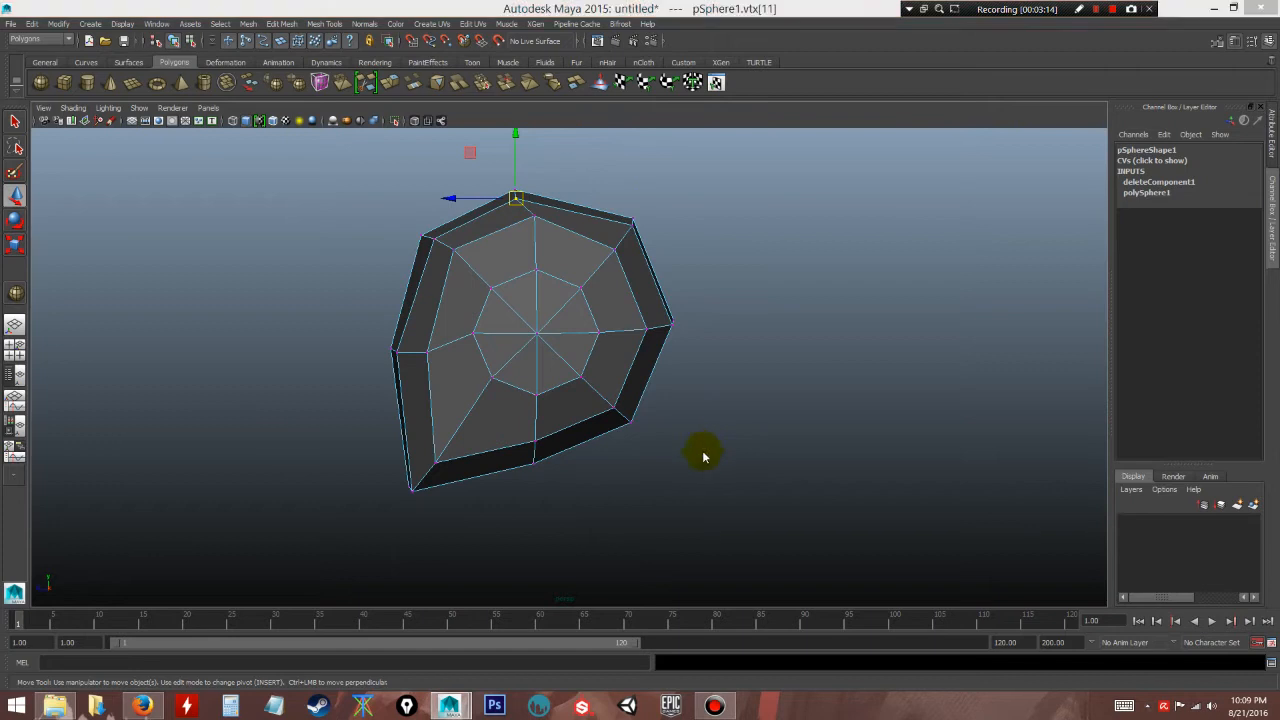
- Switch to the side view and nudge the top vertex beside the open edge slightly backward
key("space")
key("space")
scroll(597, 390, "up", 5)
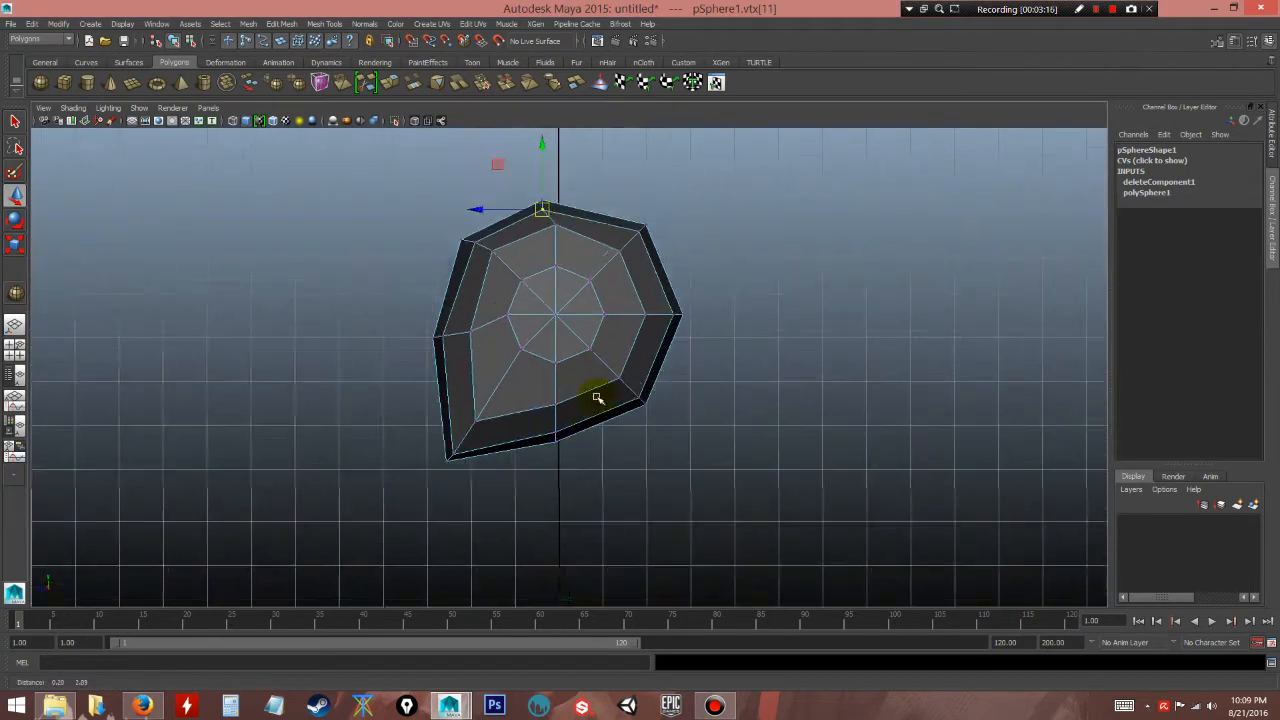
middle_click_drag(629, 366, 605, 377, "alt")
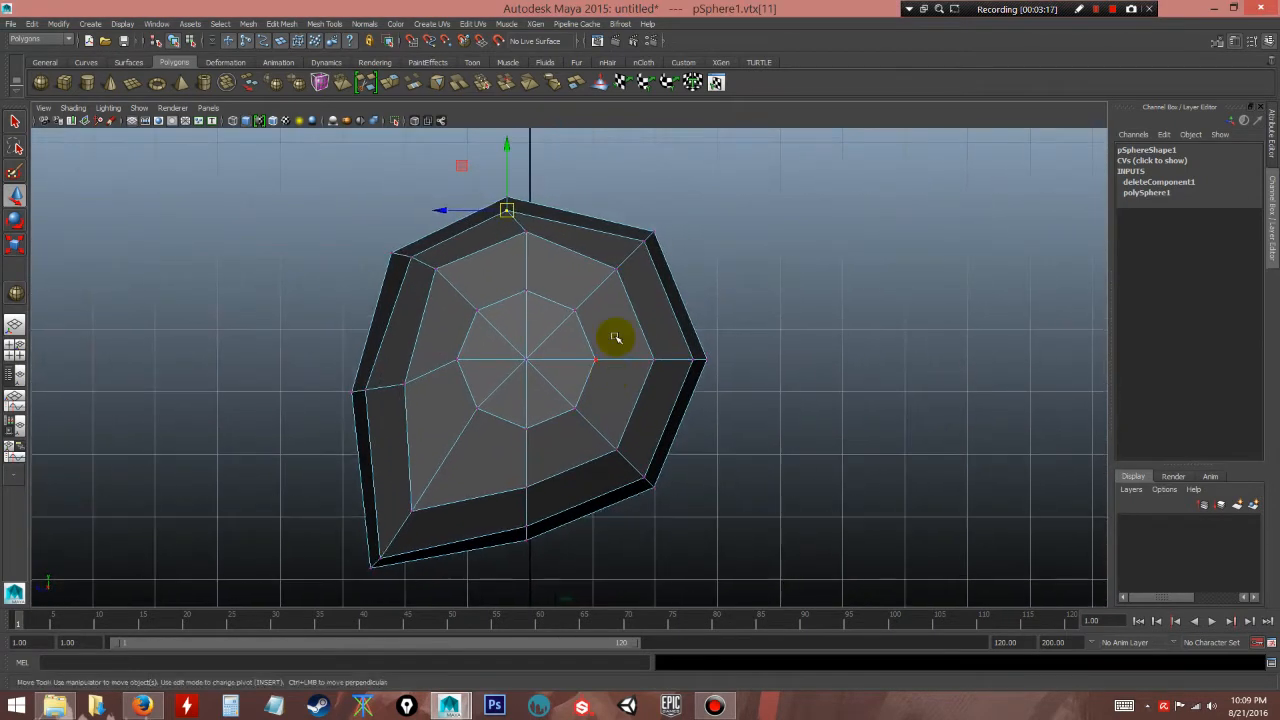
left_click(556, 189)
left_click(509, 213)
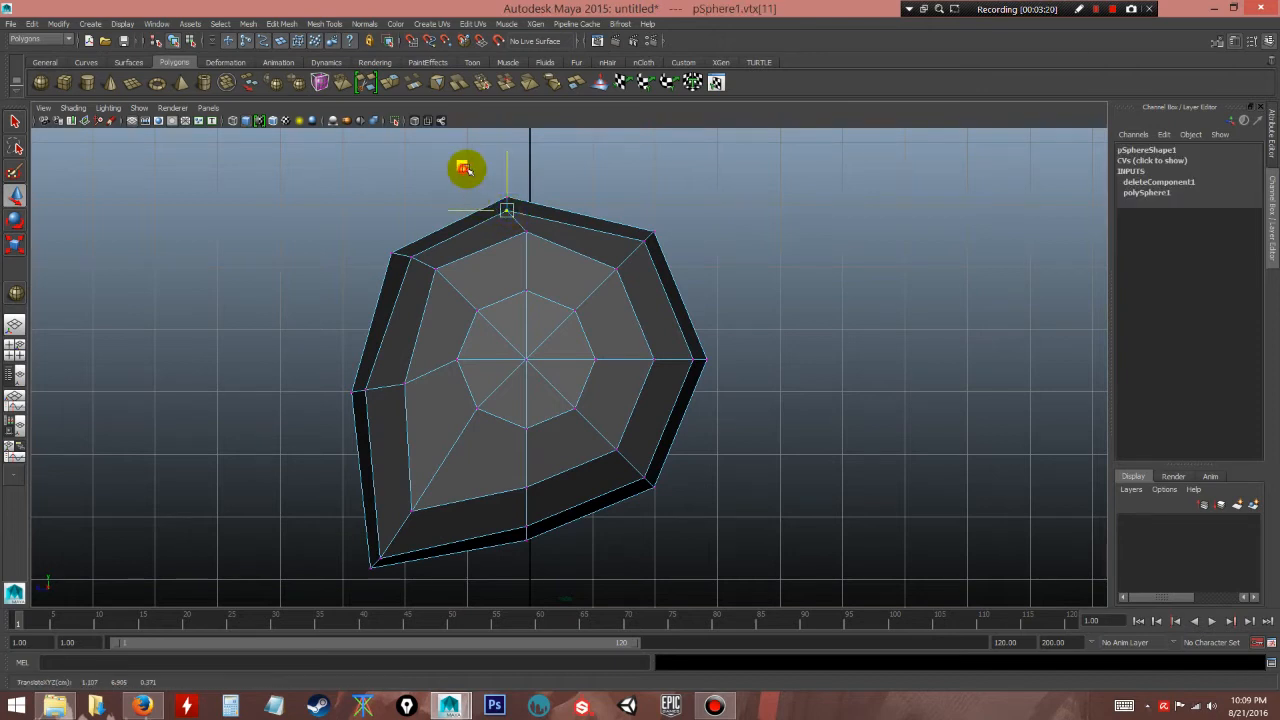
left_click(719, 273)
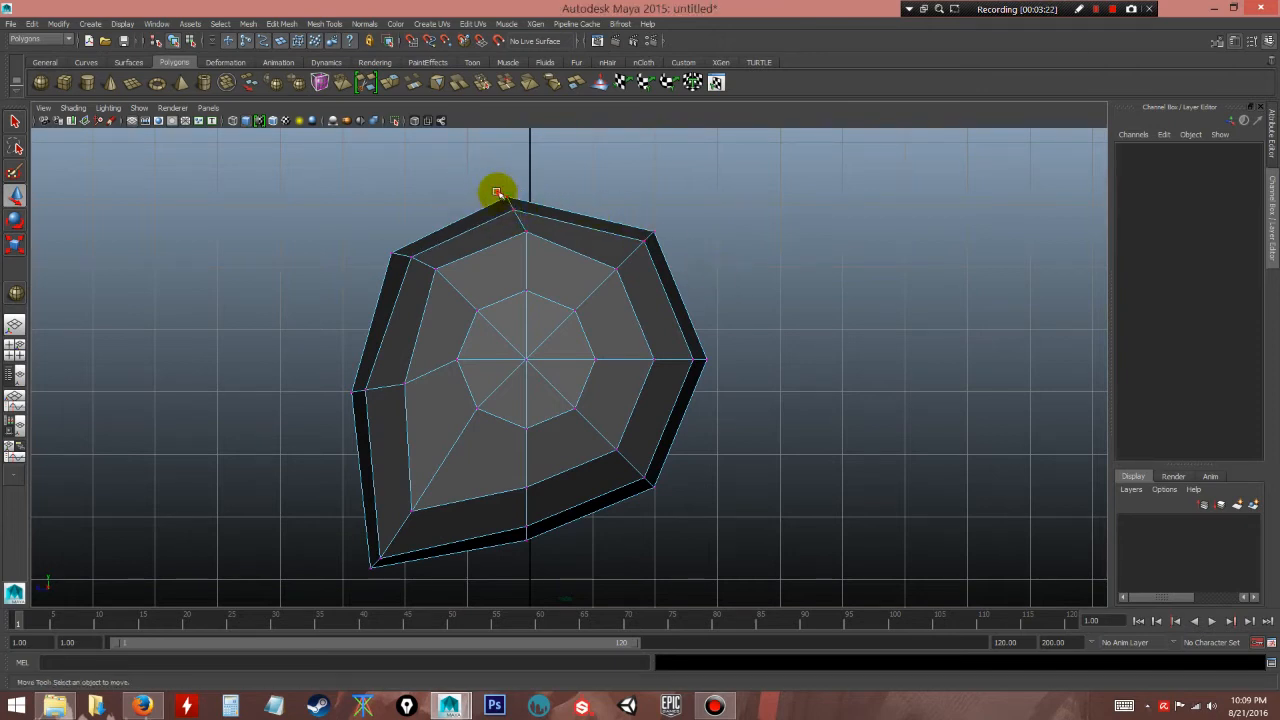
- Move the upper back corner vertices and the rear middle vertices of the half-sphere slightly inward in the side view
left_click_drag(522, 220, 524, 223)
left_click_drag(609, 210, 686, 248)
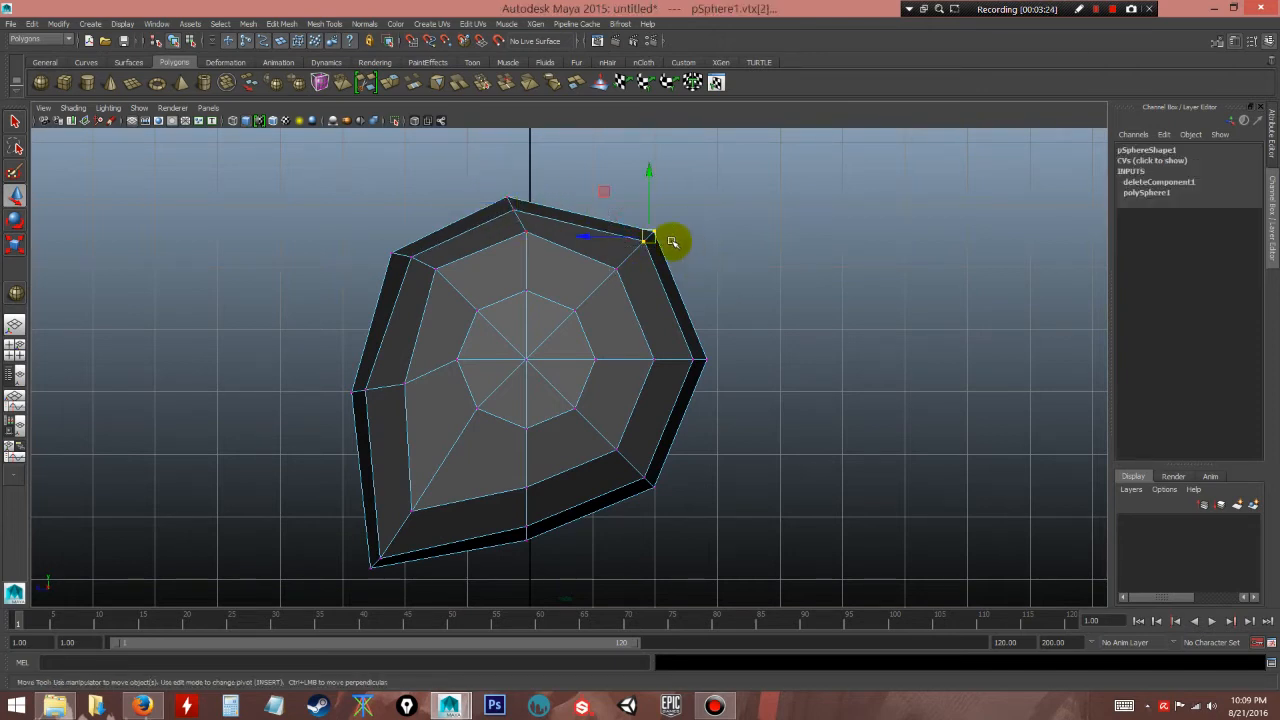
left_click_drag(602, 195, 594, 201)
mouse_move(752, 401)
left_mouse_down()
mouse_move(690, 337)
mouse_move(653, 362)
left_mouse_up()
- Move the lower back corner vertices slightly forward and up to tighten the rear outline
left_click(617, 453)
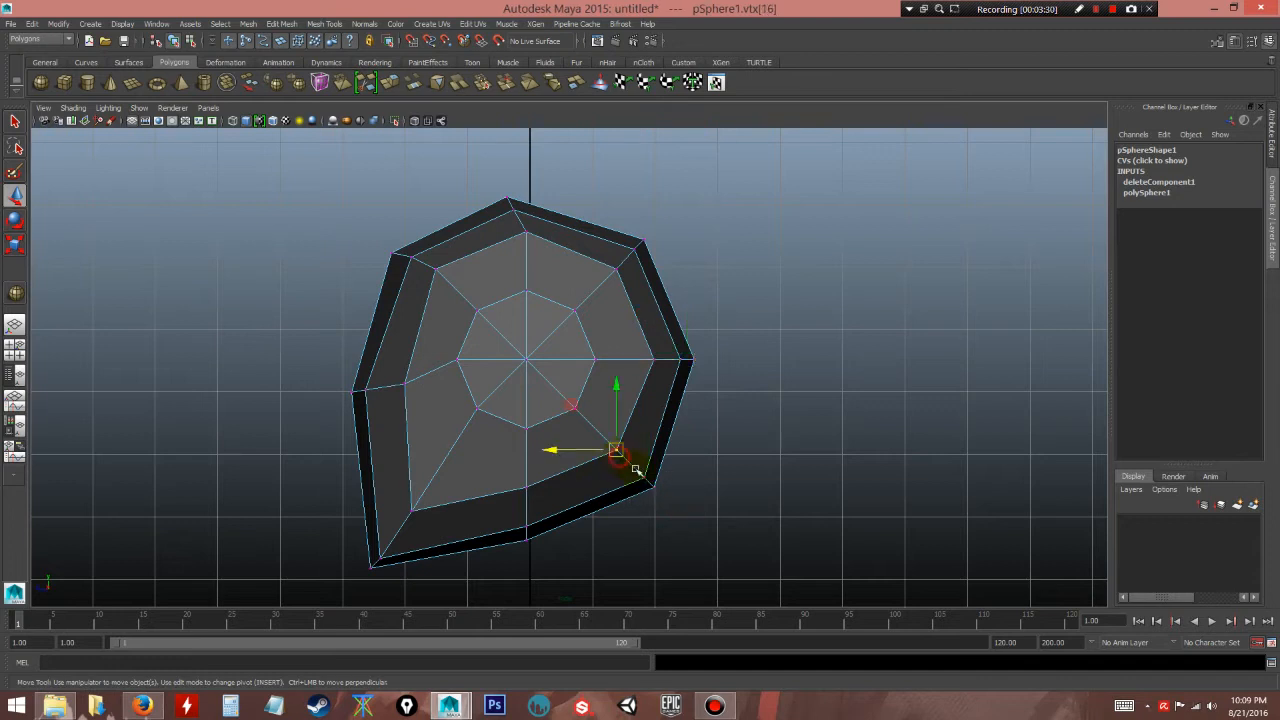
left_click_drag(625, 467, 638, 476)
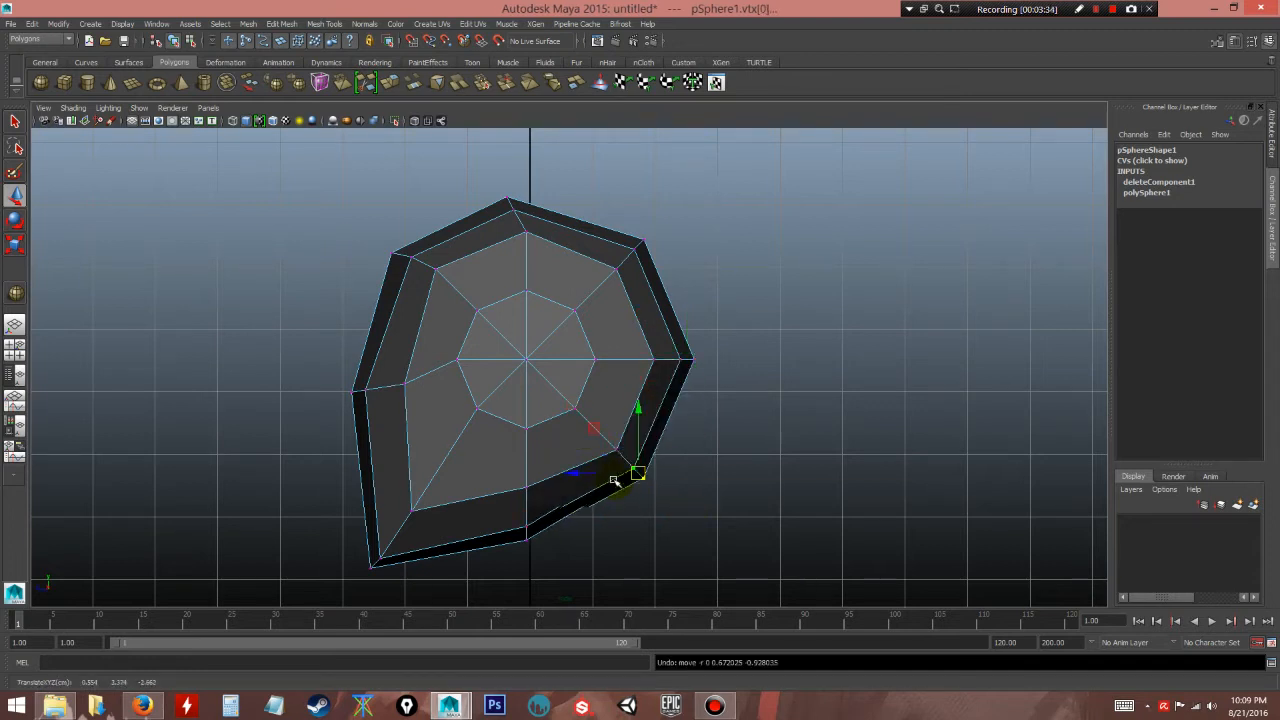
middle_click_drag(701, 481, 729, 449, "alt")
- Switch to the perspective view, return to object mode and select the whole half-sphere from the front
key("space")
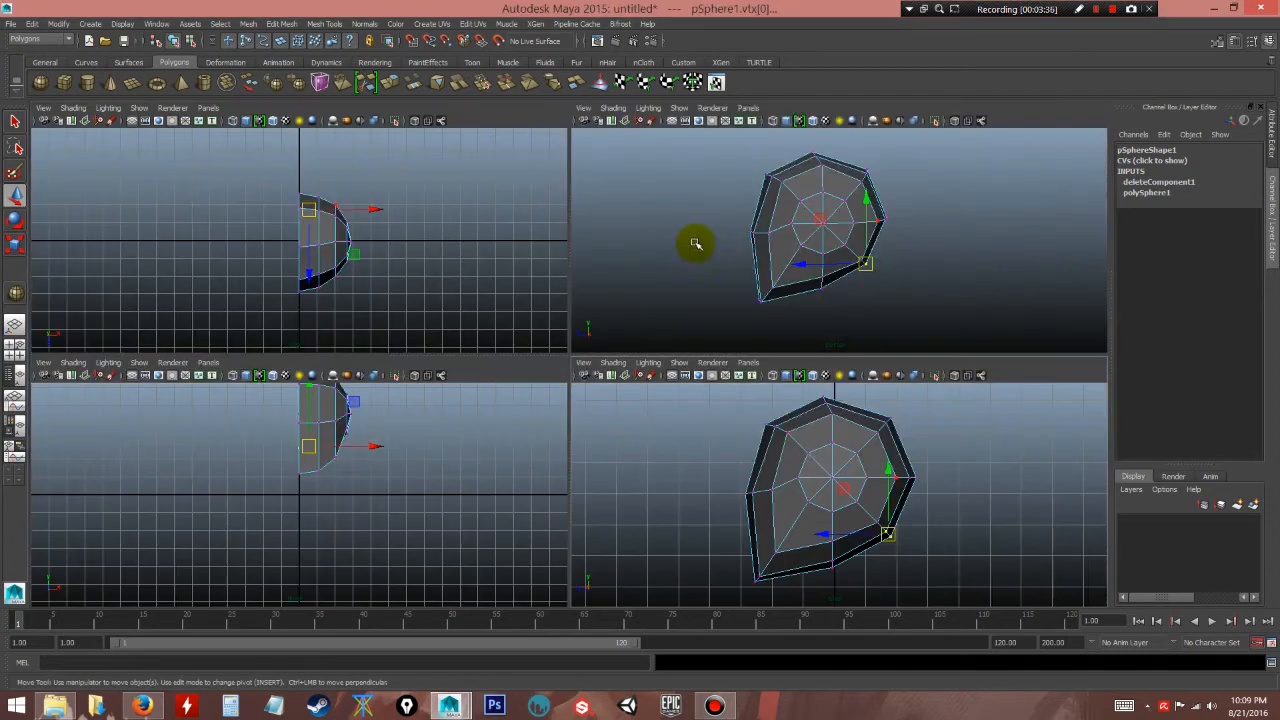
key("space")
left_click_drag(634, 349, 734, 366, "alt")
left_click_drag(791, 423, 756, 350, "alt")
mouse_move(766, 420)
left_mouse_down("alt")
mouse_move(809, 409)
mouse_move(750, 415)
left_mouse_up("alt")
right_click_drag(634, 277, 687, 264)
left_click(664, 330)
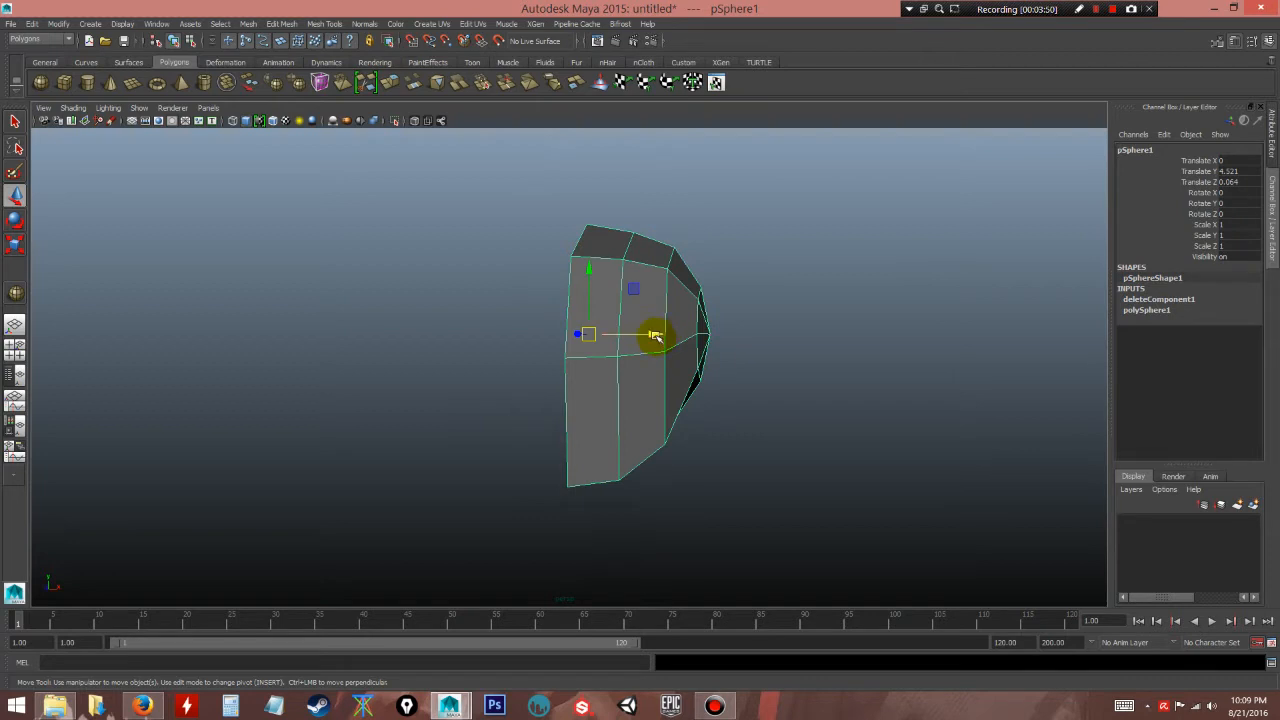
- Mirror the half-sphere across X using Duplicate Special, with geometry type Instance, X scale -1 and one copy
left_click(32, 24)
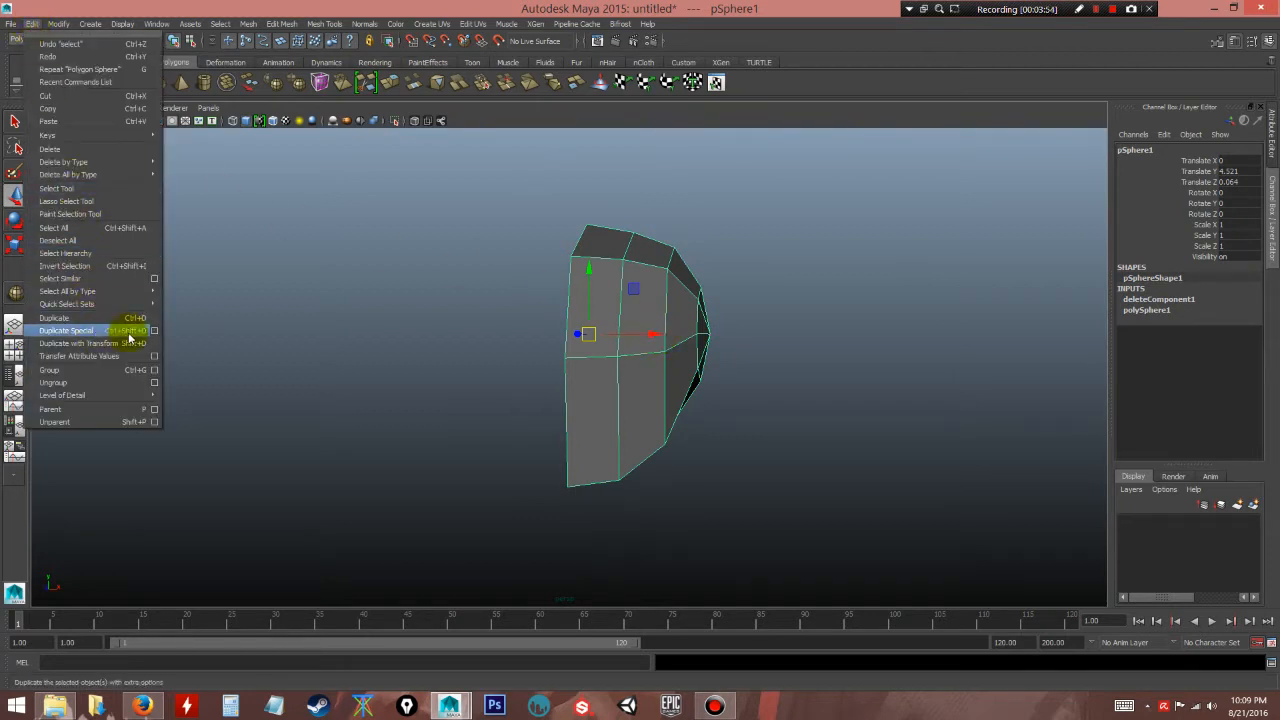
left_click(373, 343)
right_click_drag(654, 286, 712, 271)
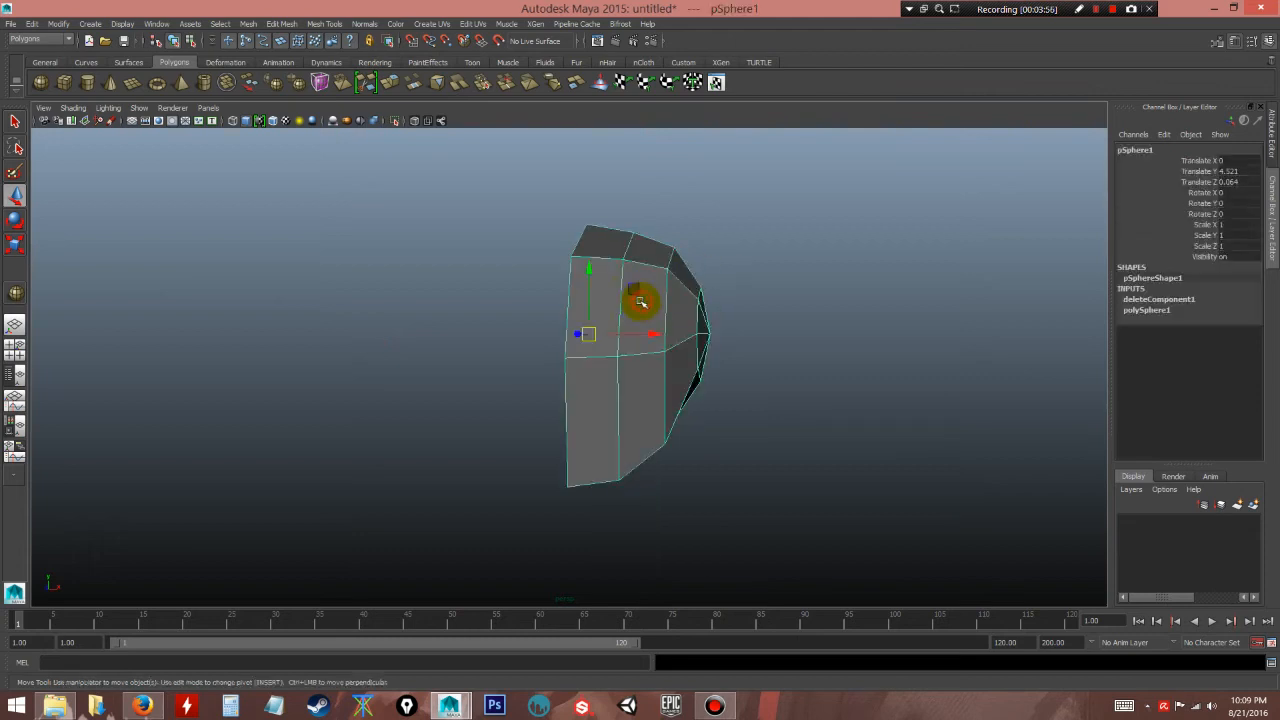
left_click(33, 24)
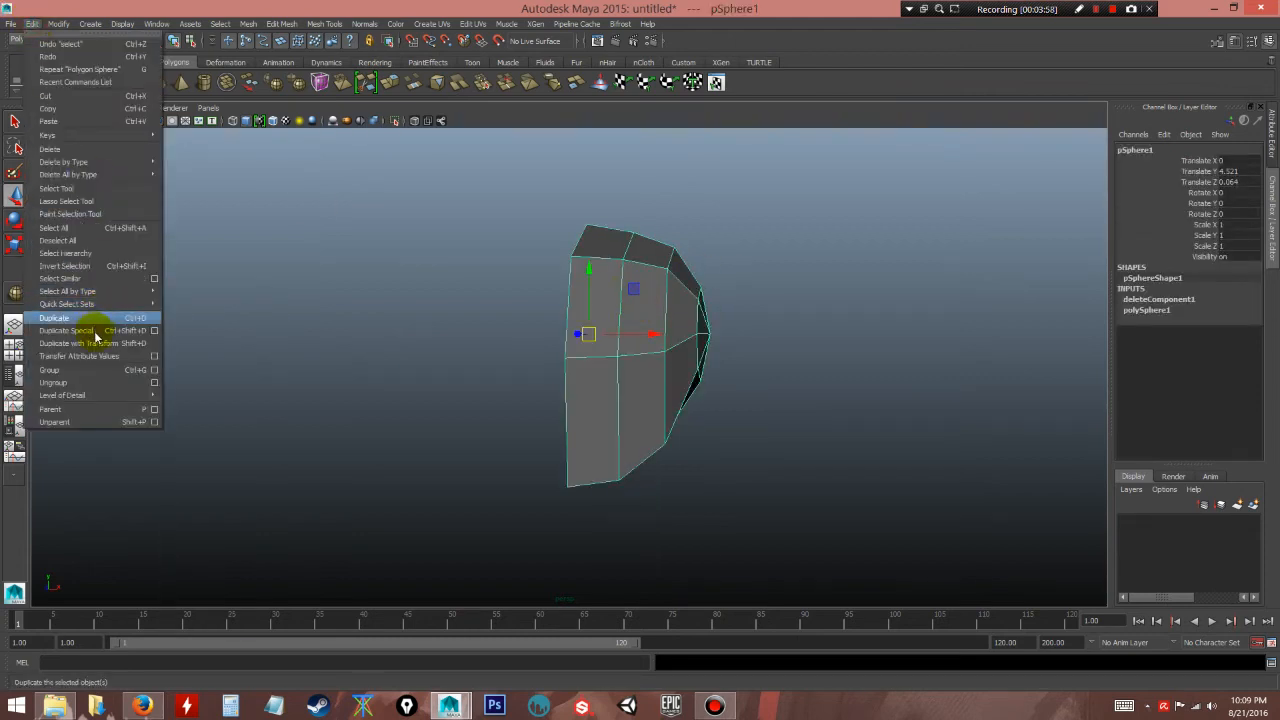
left_click(155, 331)
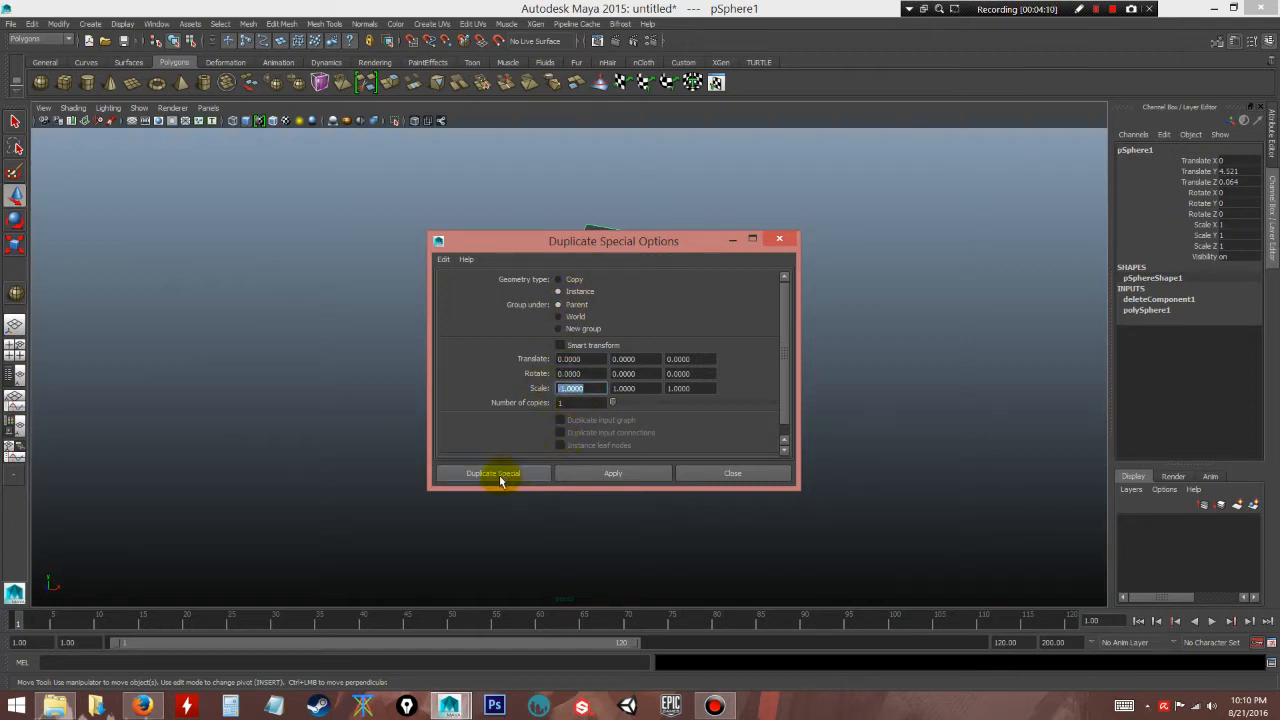
left_click(501, 475)
left_click(765, 410)
left_click(677, 381)
left_click_drag(678, 381, 683, 334, "alt")
scroll(683, 336, "down", 2)
mouse_move(691, 394)
left_mouse_down("alt")
mouse_move(676, 402)
mouse_move(709, 377)
mouse_move(676, 395)
left_mouse_up("alt")
- In the front view, scale the vertices outside the centre line to flatten the sides in X, and move them inward to narrow the head
key("space")
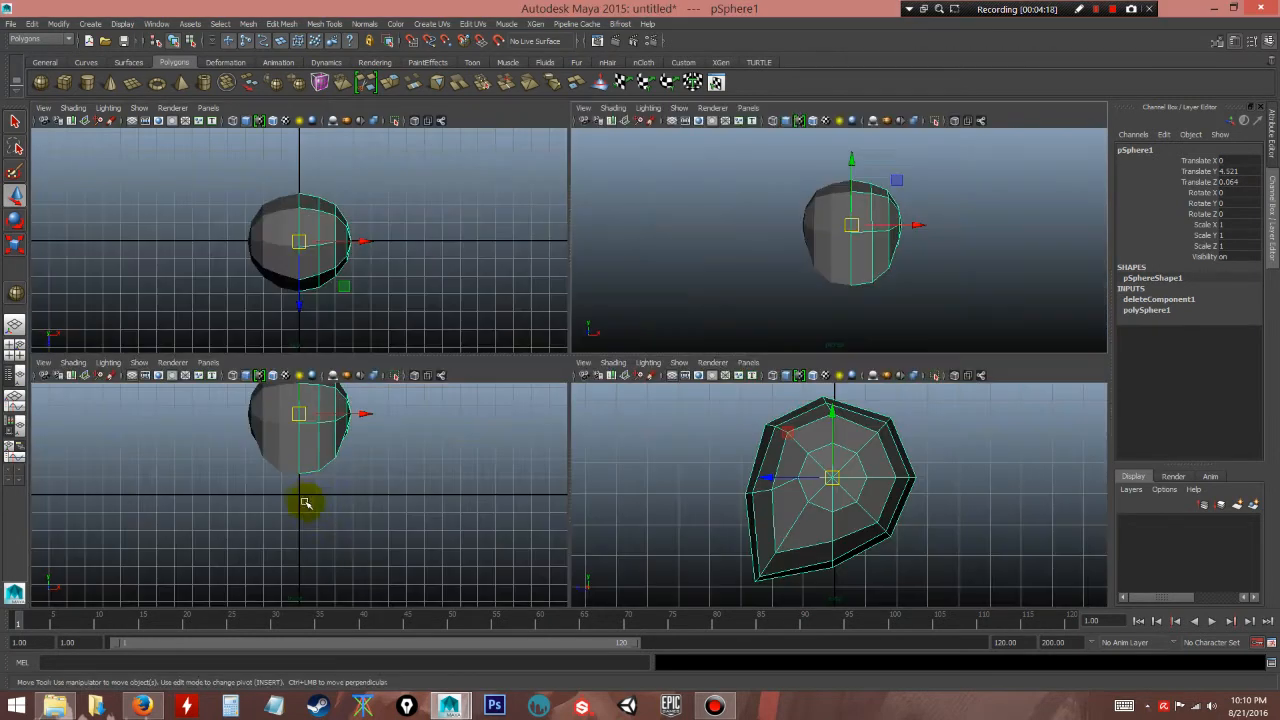
key("space")
middle_click_drag(463, 426, 520, 555, "alt")
right_click_drag(568, 318, 513, 318)
left_click_drag(656, 518, 525, 222)
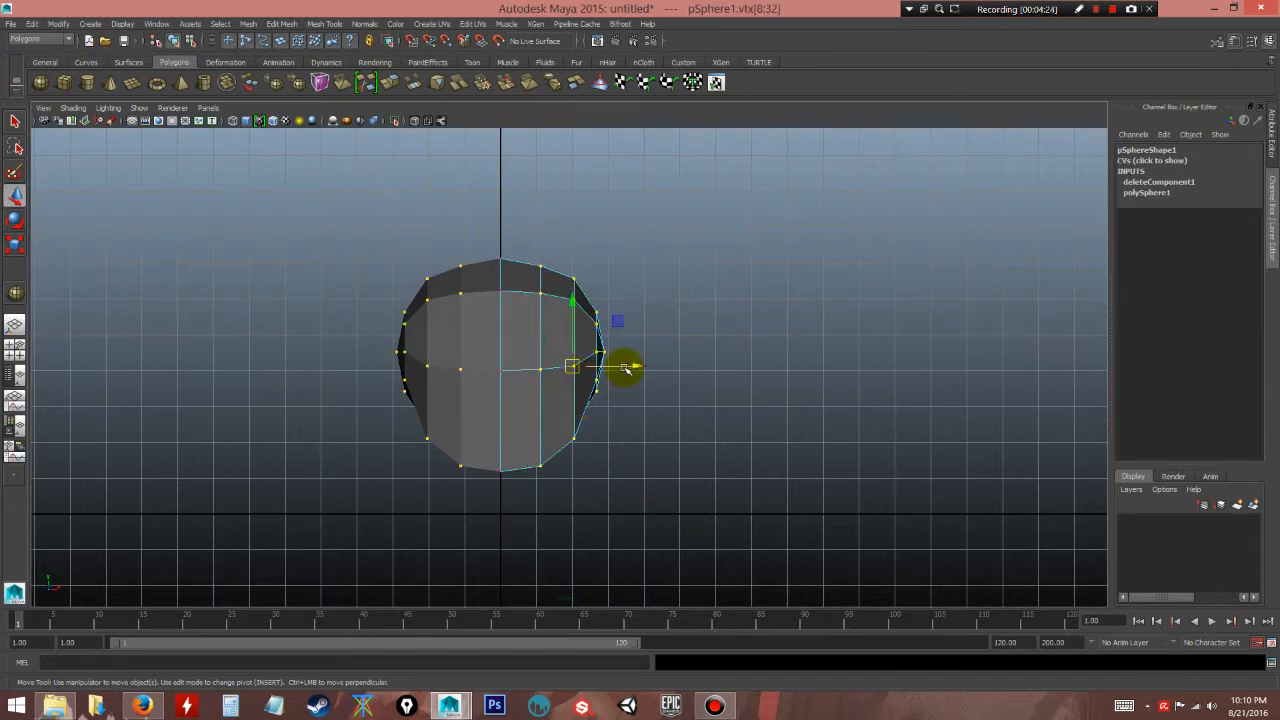
left_click(15, 246)
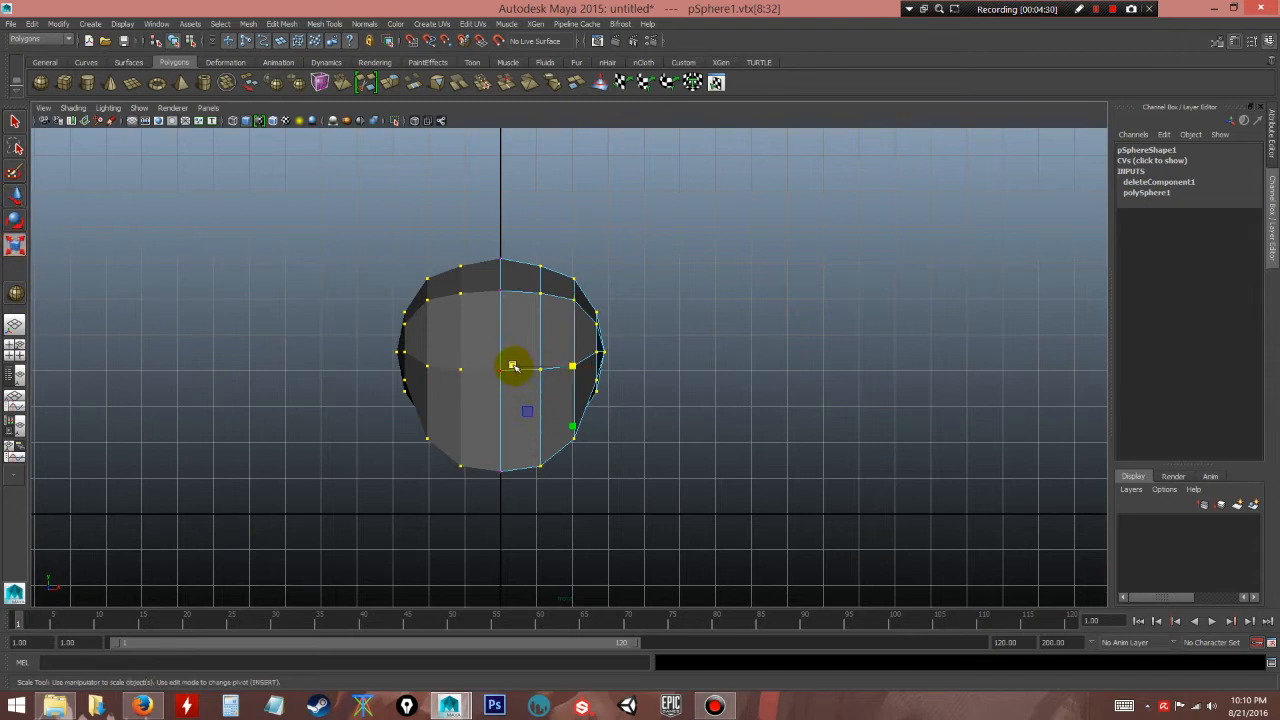
left_click_drag(513, 368, 534, 369)
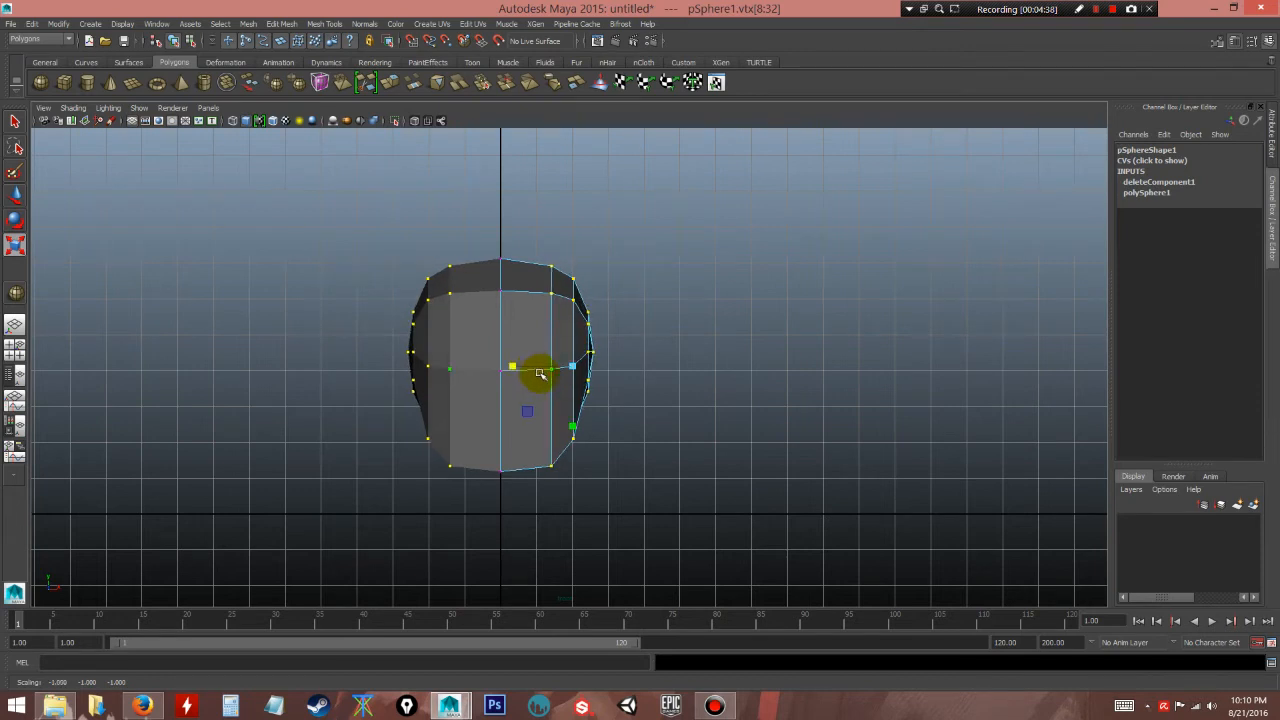
key("w")
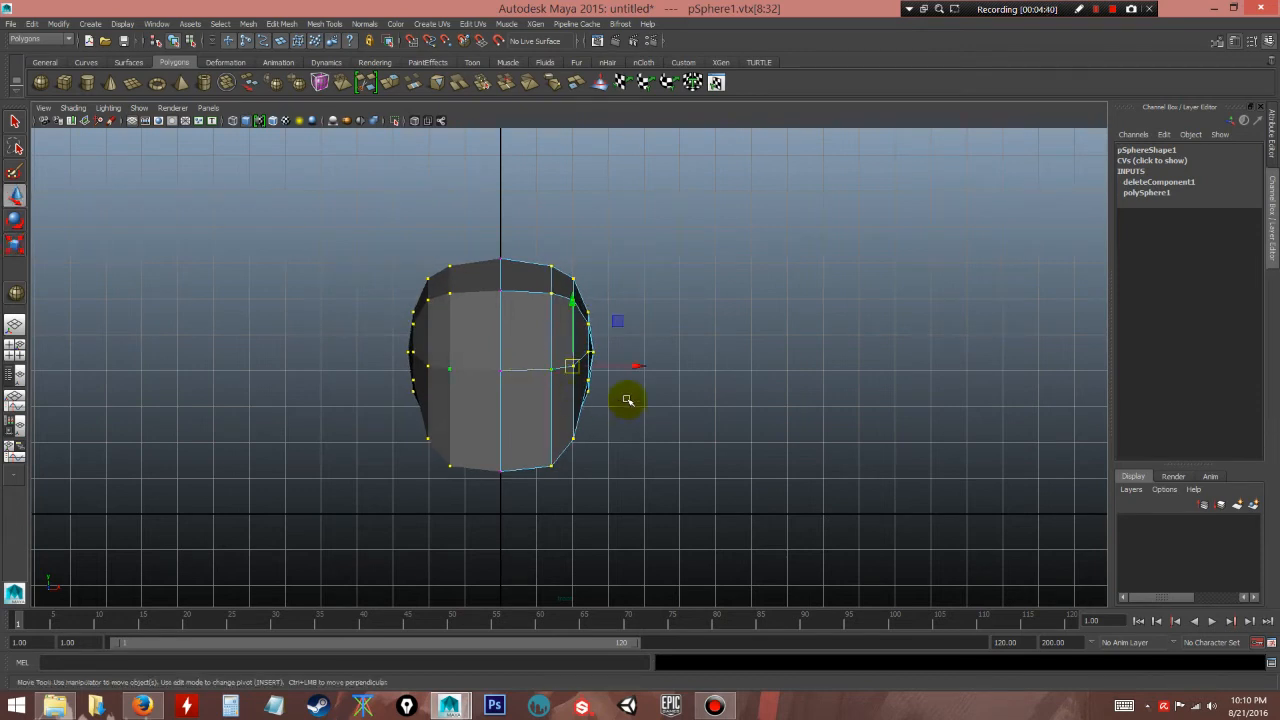
left_click_drag(633, 367, 614, 368)
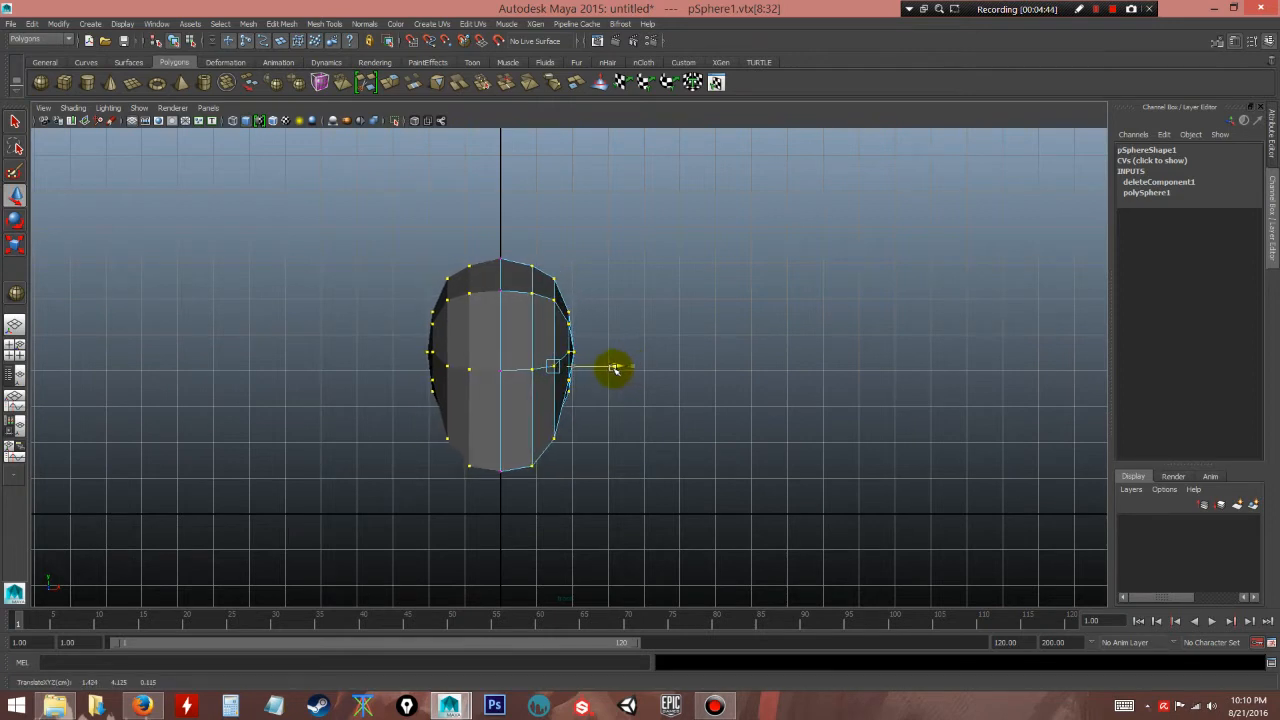
- Return to the perspective view and move the lower front vertex of the side's inner ring downward
key("space")
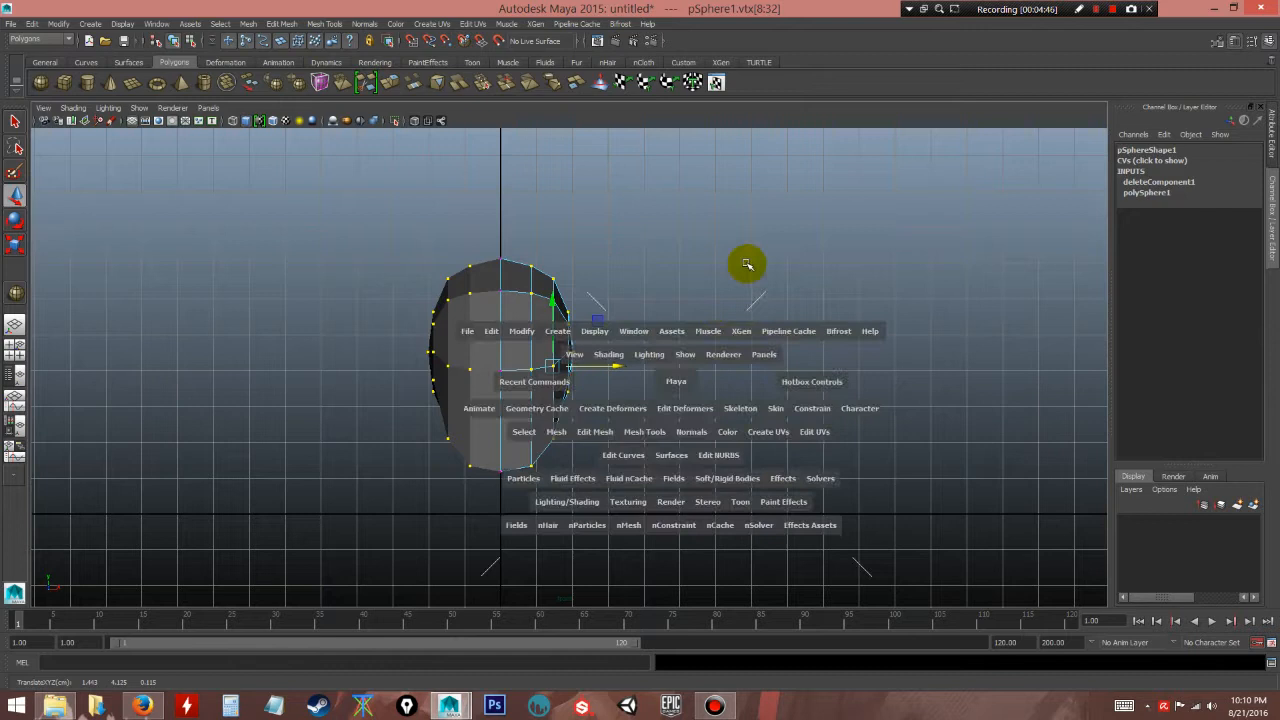
key("space")
left_click_drag(771, 266, 738, 404, "alt")
left_click(702, 383)
right_click_drag(741, 406, 770, 456, "alt")
left_click_drag(770, 456, 622, 436, "alt")
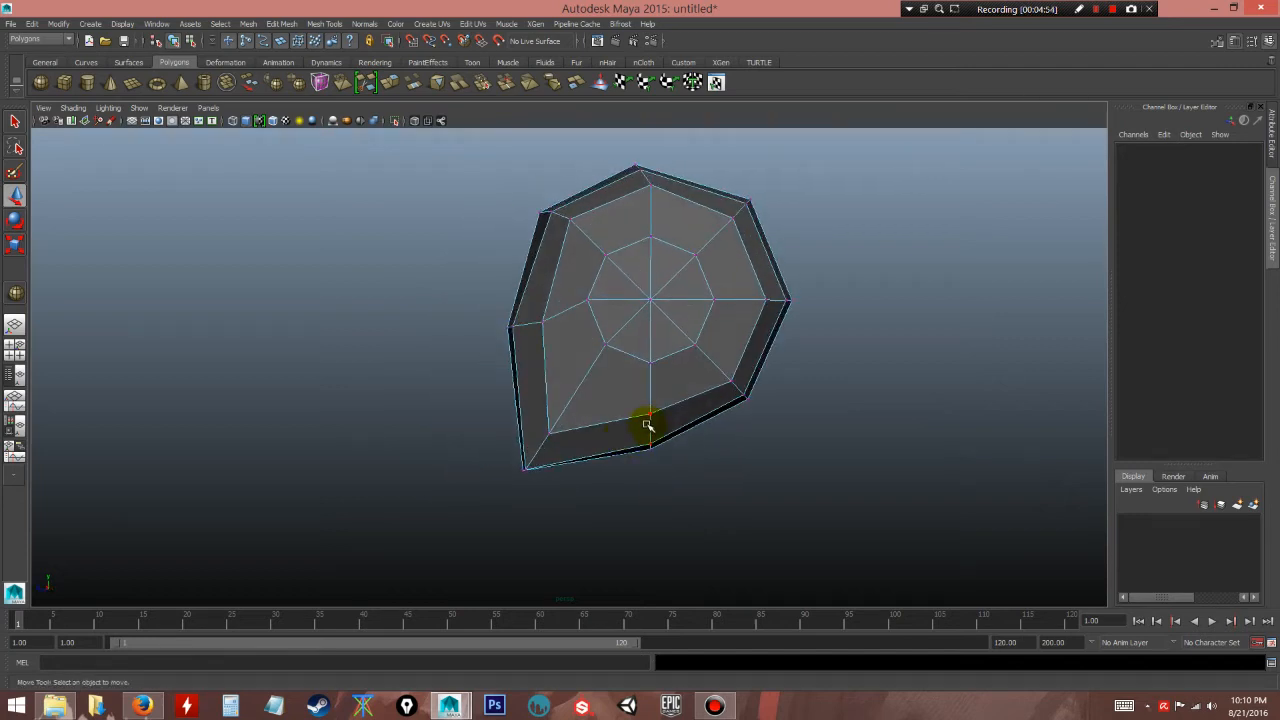
left_click(605, 345)
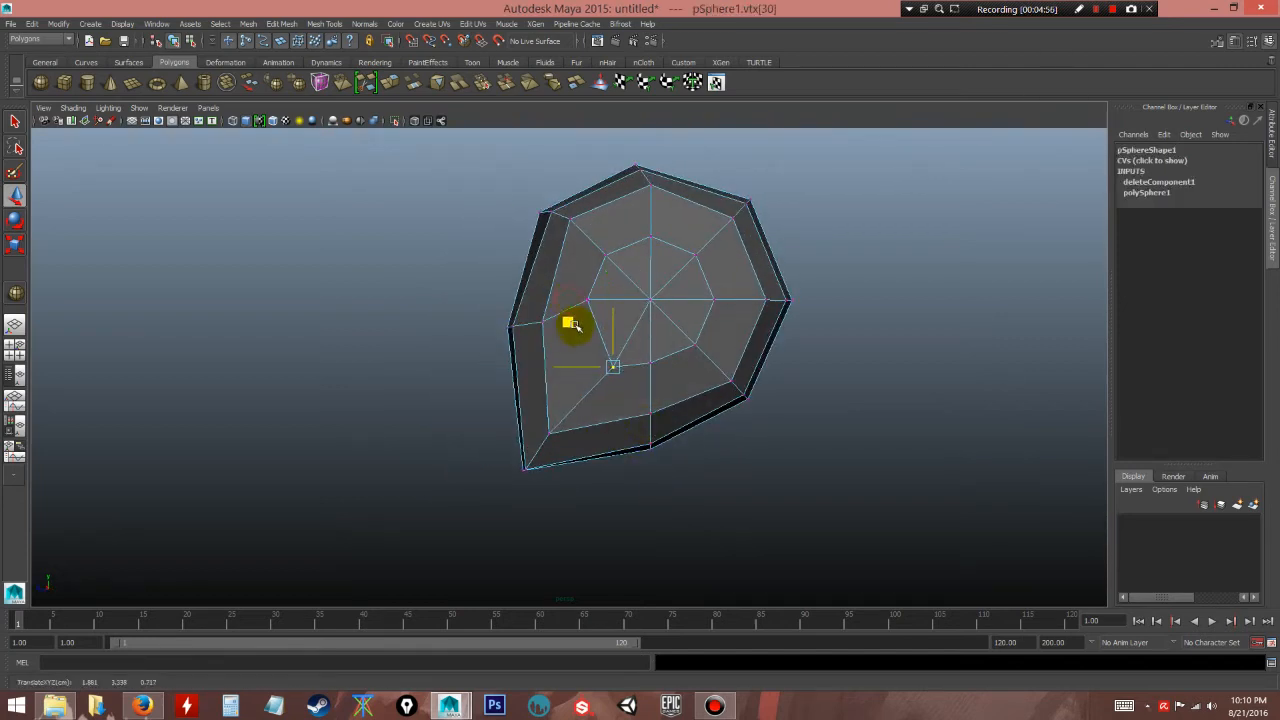
left_click(700, 439)
- Nudge the front middle vertex of the side's inner ring slightly to even out the ring
mouse_move(703, 466)
left_mouse_down("alt")
mouse_move(703, 389)
mouse_move(711, 426)
mouse_move(791, 466)
mouse_move(694, 464)
left_mouse_up("alt")
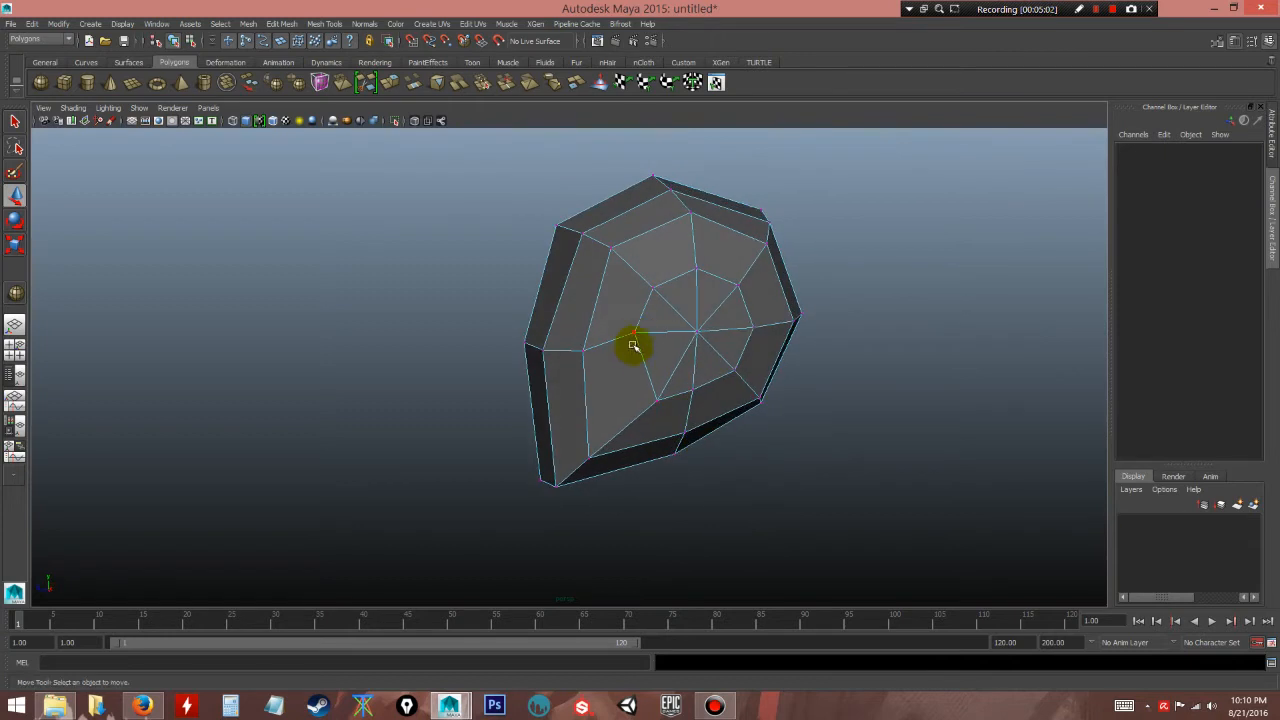
left_click(635, 334)
left_click_drag(650, 343, 570, 338, "alt")
middle_click_drag(557, 287, 562, 283)
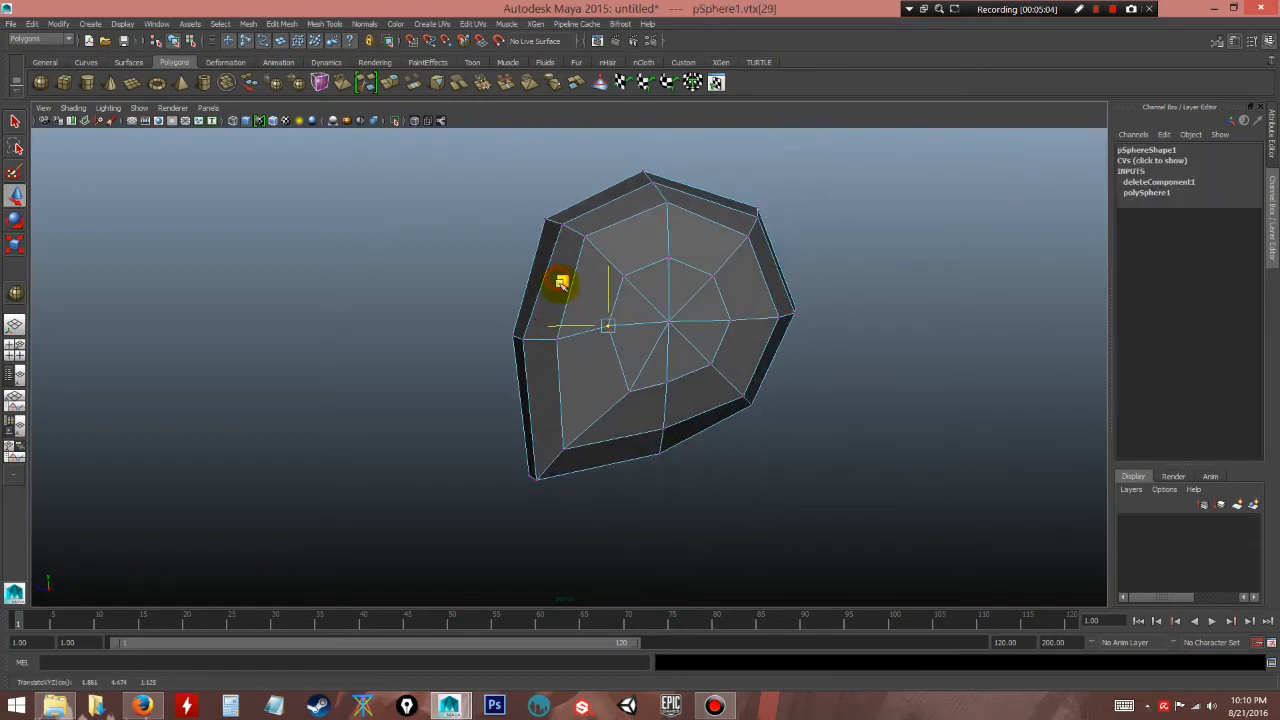
left_click(810, 436)
- Insert two edge loops across the front of the head, one below and one above the middle edge row
left_click_drag(715, 432, 717, 487, "alt")
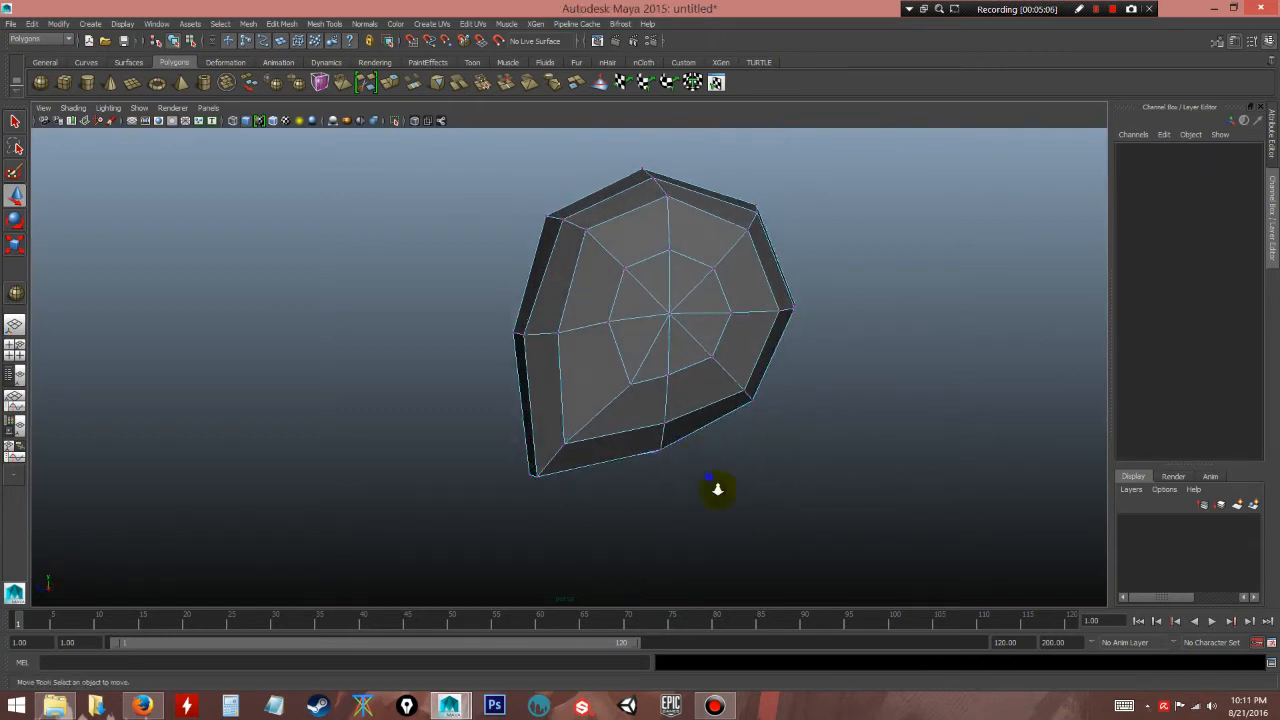
right_click_drag(717, 489, 742, 494, "alt")
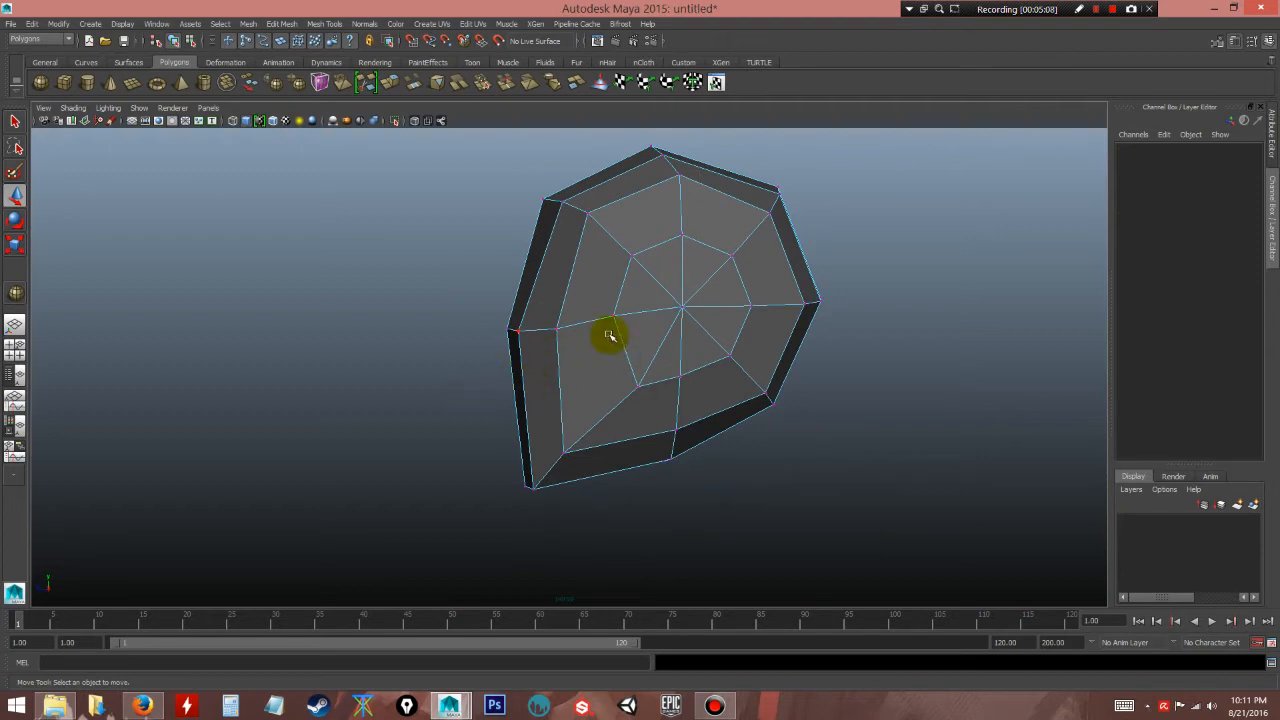
mouse_move(601, 348)
left_mouse_down("alt")
mouse_move(627, 348)
mouse_move(603, 354)
left_mouse_up("alt")
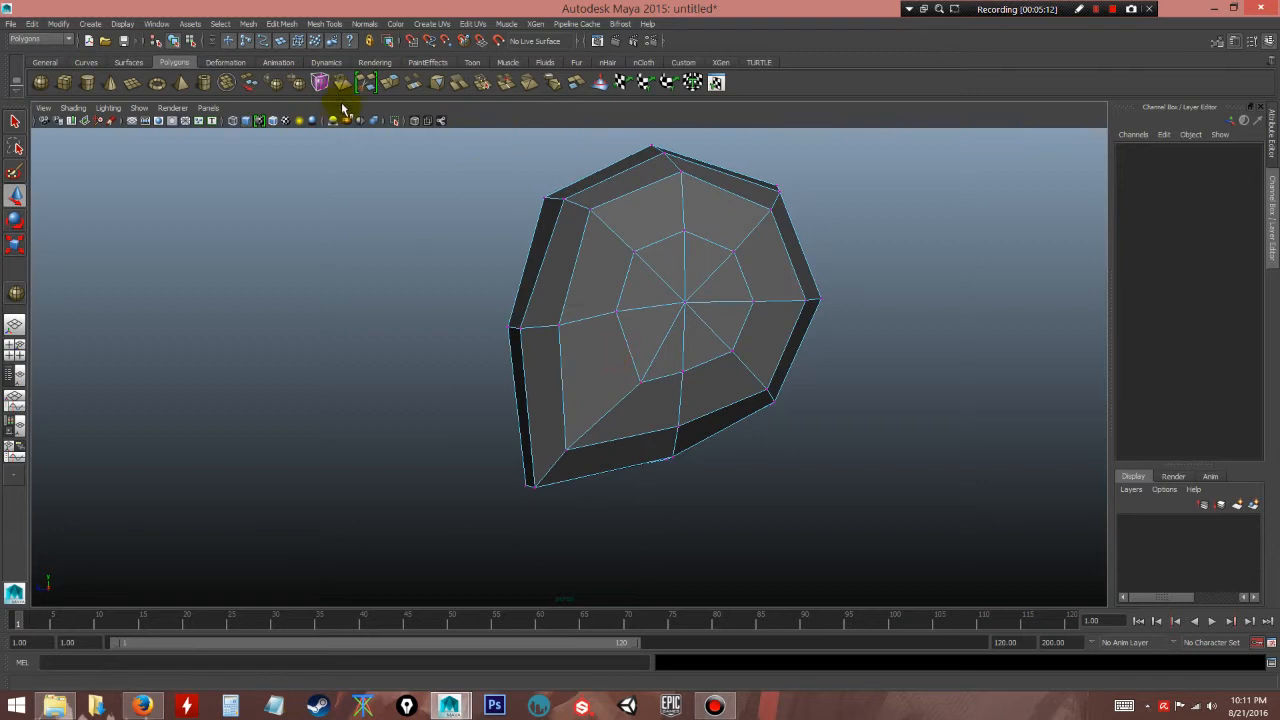
left_click(330, 24)
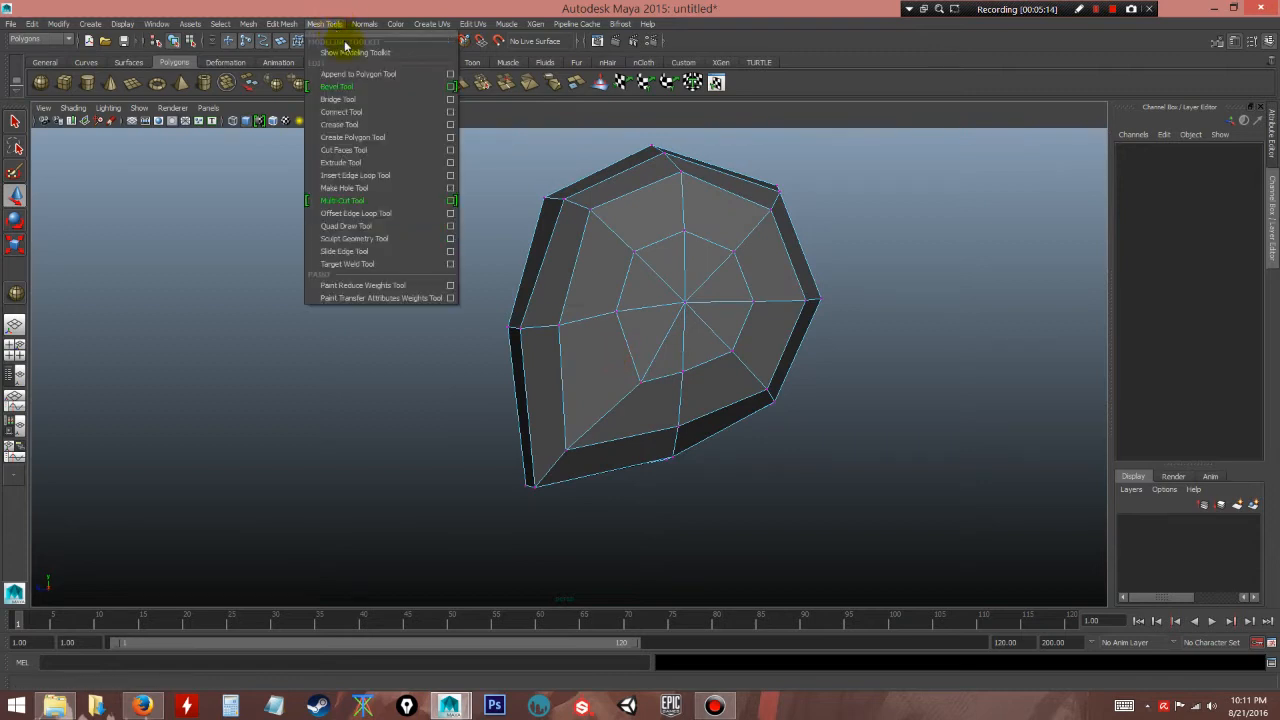
left_click(346, 175)
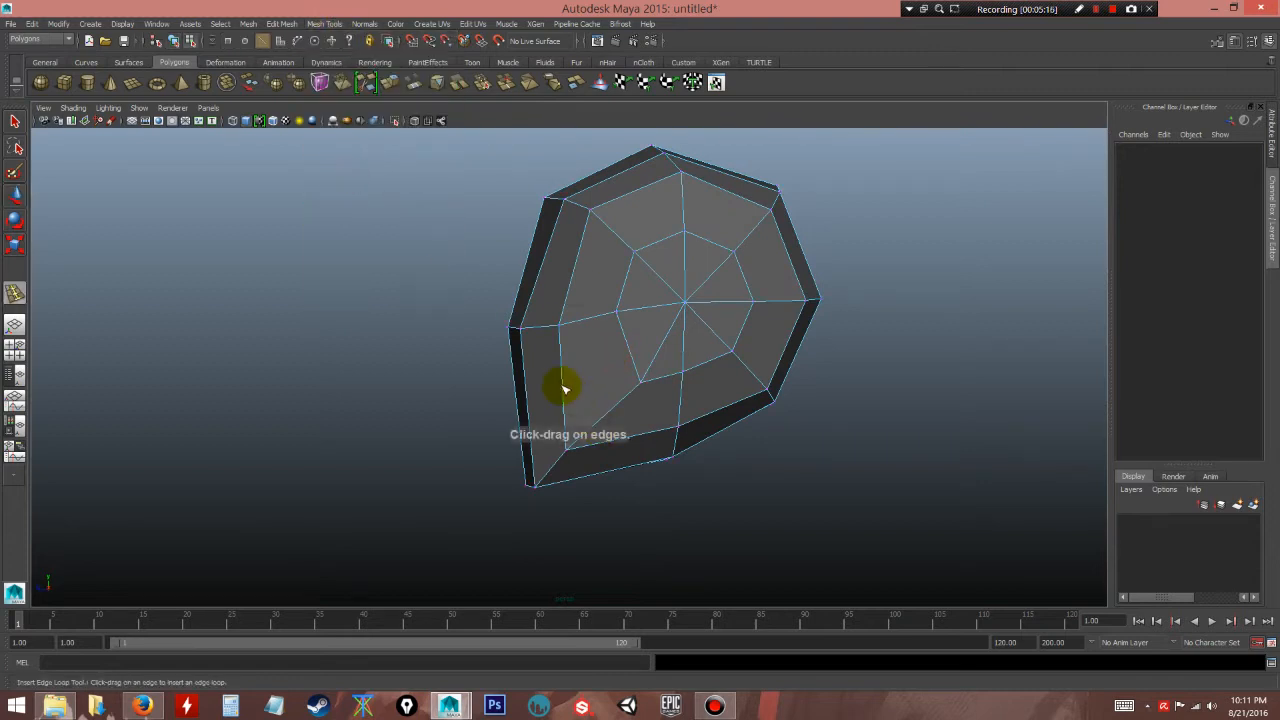
left_click_drag(563, 379, 568, 386)
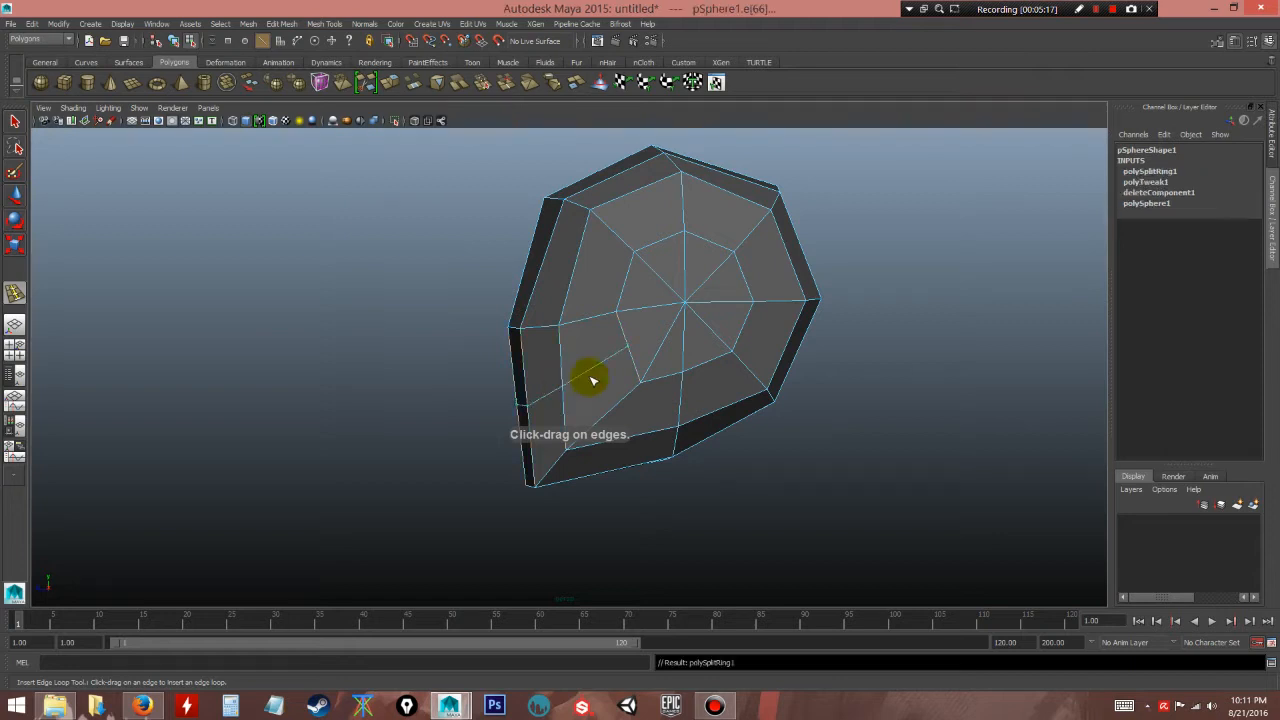
left_click_drag(576, 265, 580, 268)
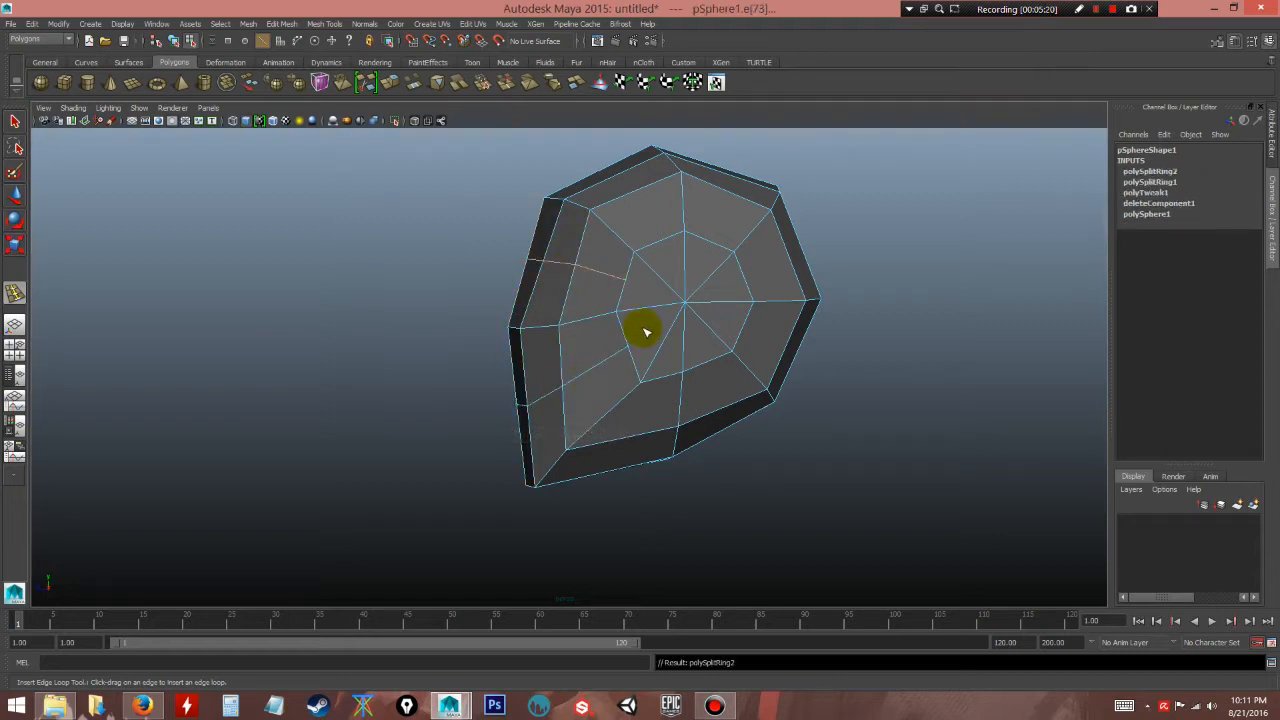
left_click_drag(666, 377, 660, 402, "alt")
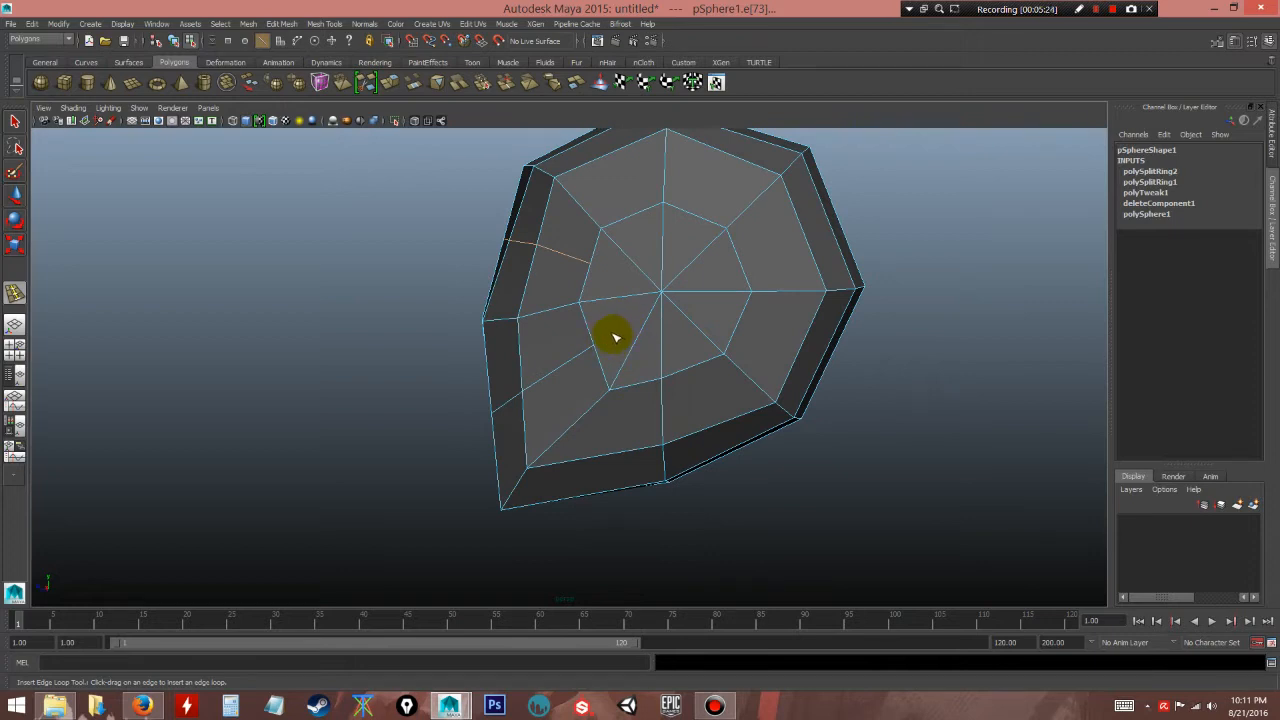
key("w")
- Cut an edge with the Multi-Cut Tool from the lower loop's end on the inner ring to the side's central vertex
mouse_move(606, 347)
left_mouse_down("alt")
mouse_move(580, 331)
mouse_move(595, 332)
left_mouse_up("alt")
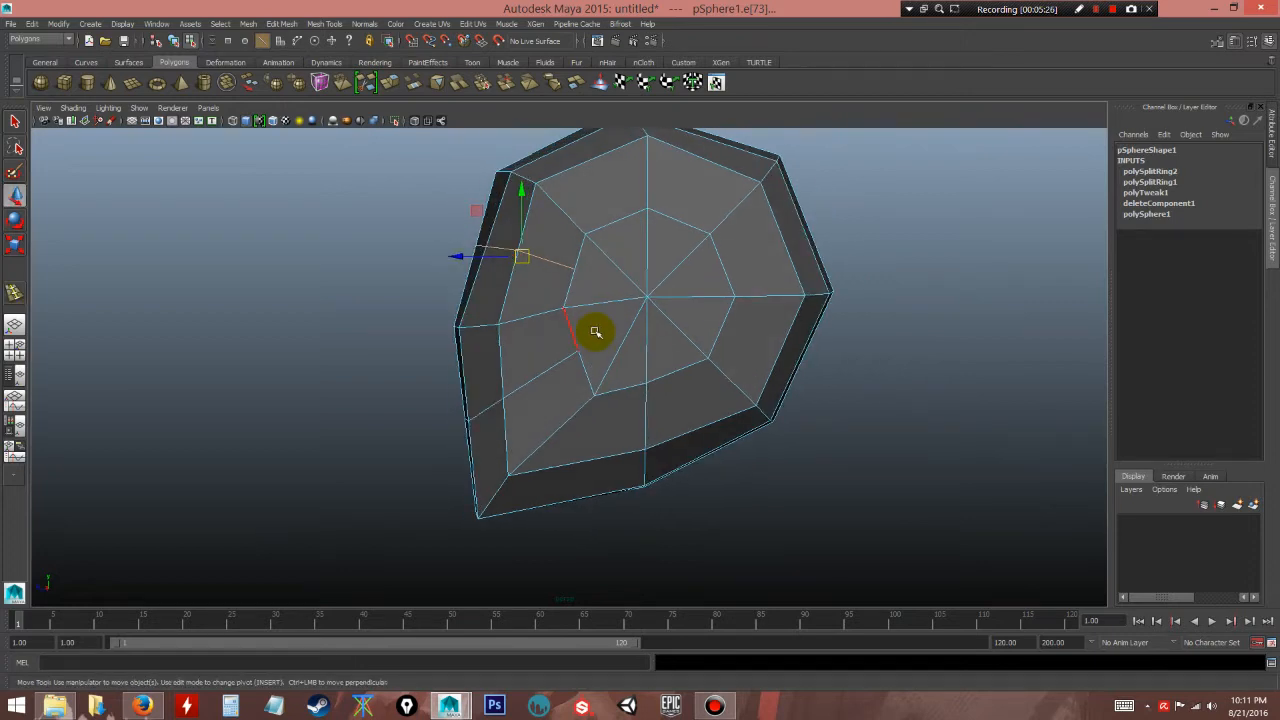
left_click(325, 23)
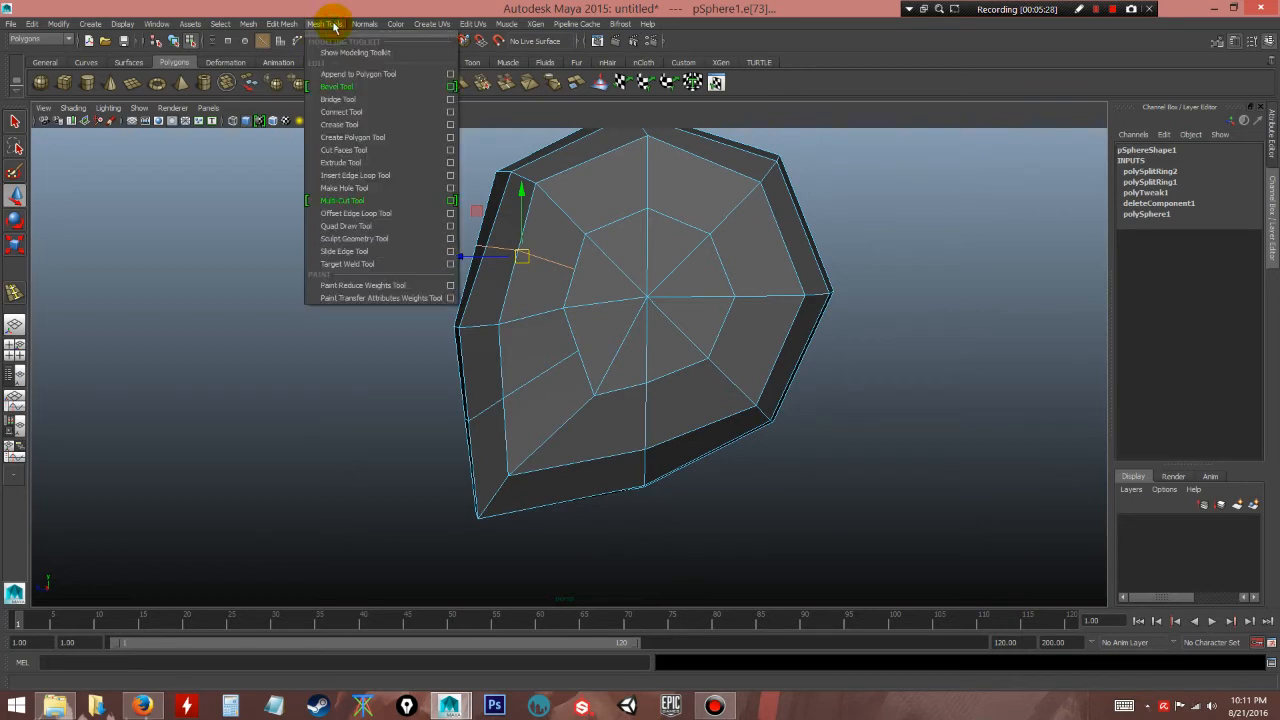
left_click(364, 200)
right_click_drag(609, 328, 557, 328)
scroll(624, 377, "up", 2)
middle_click_drag(625, 380, 611, 393, "alt")
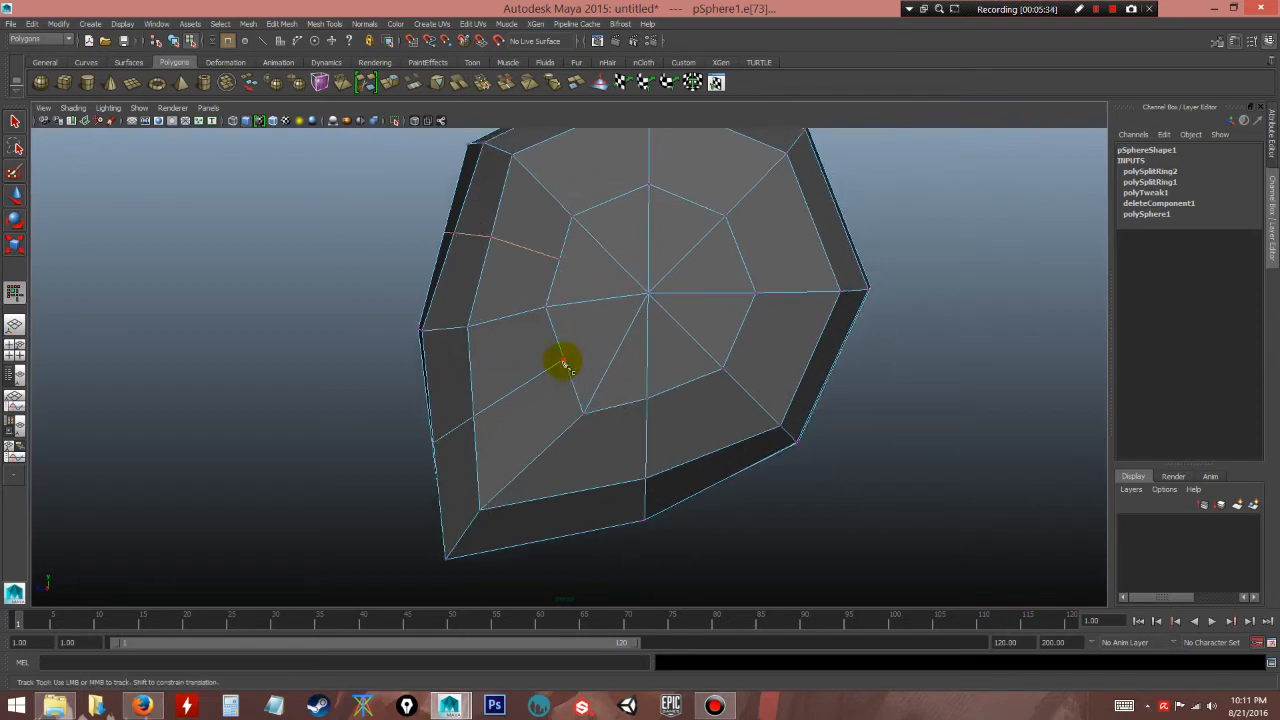
left_click(649, 296)
right_click(618, 319)
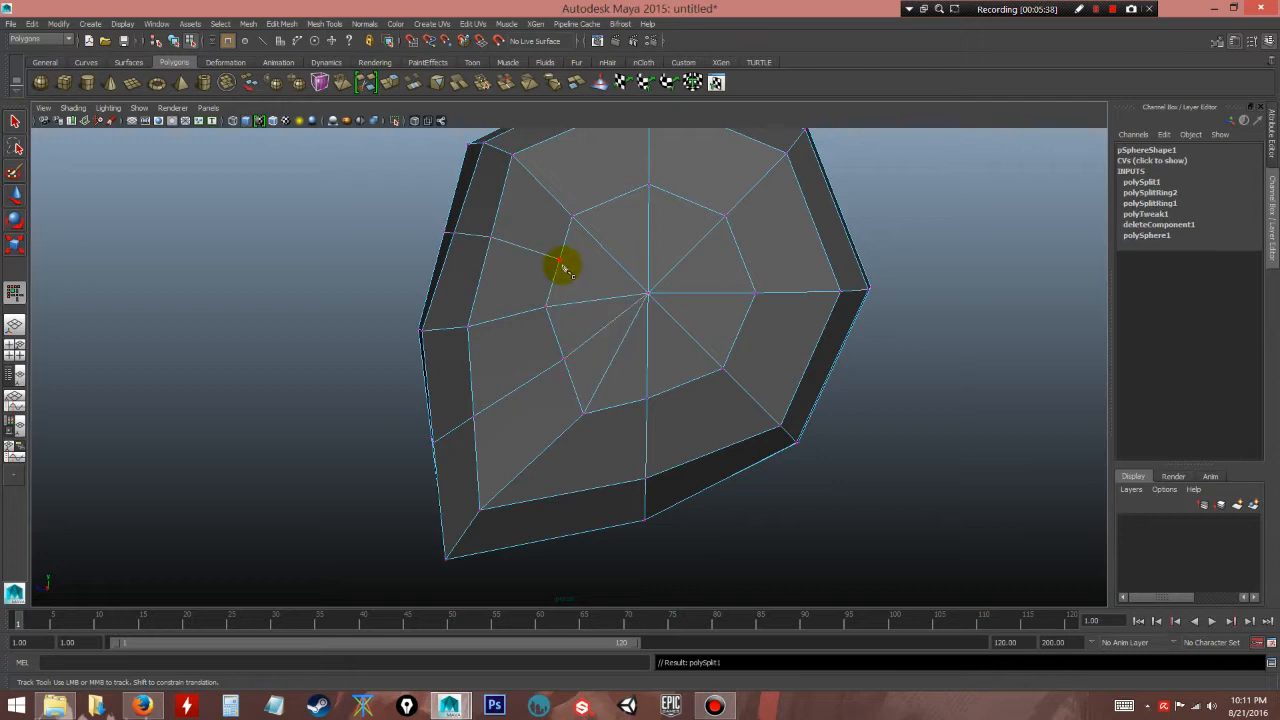
- Cut a matching edge from the upper loop's end on the inner ring to the side's central vertex
left_click(560, 261)
left_click(649, 296)
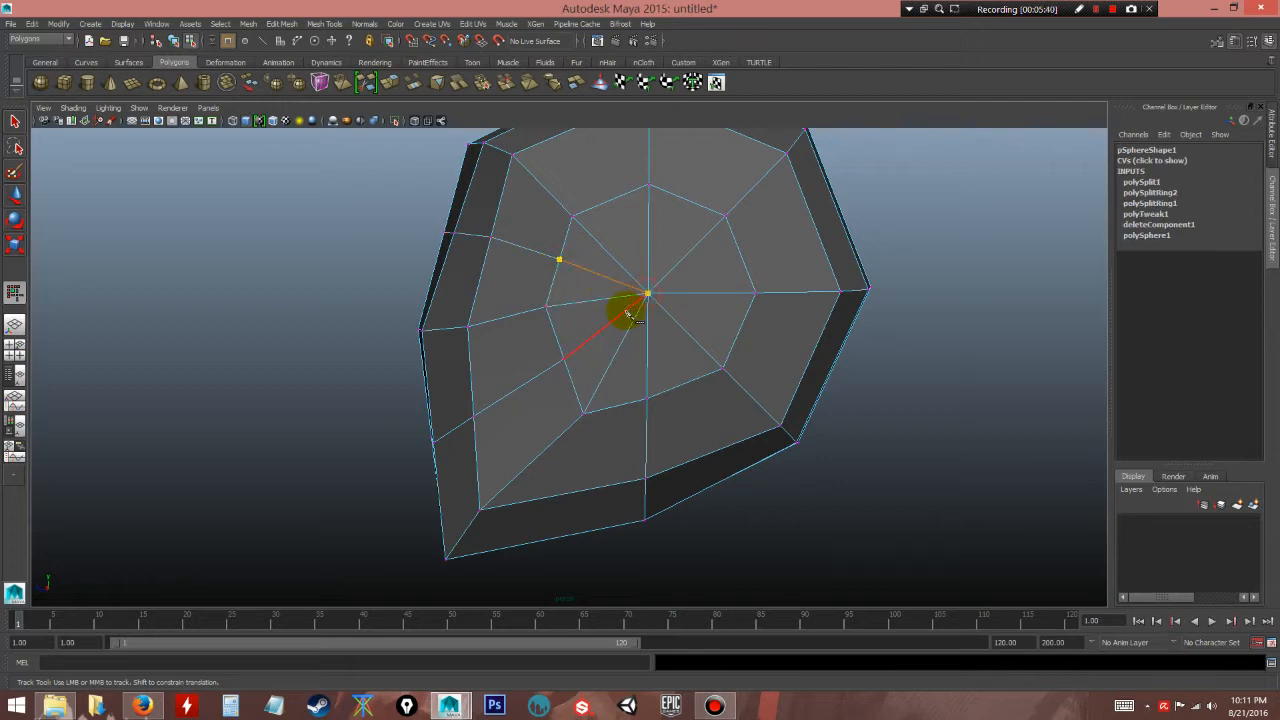
right_click(625, 302)
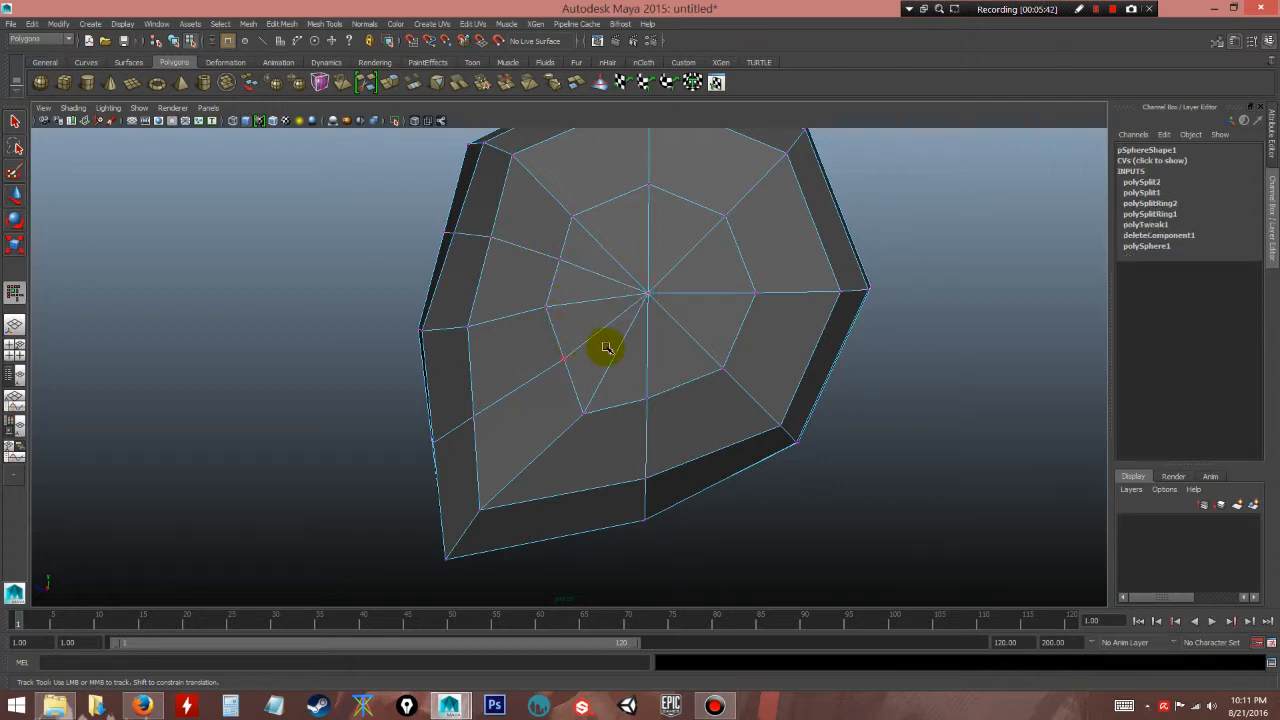
left_click_drag(617, 360, 668, 310, "alt")
left_click_drag(587, 357, 551, 391, "alt")
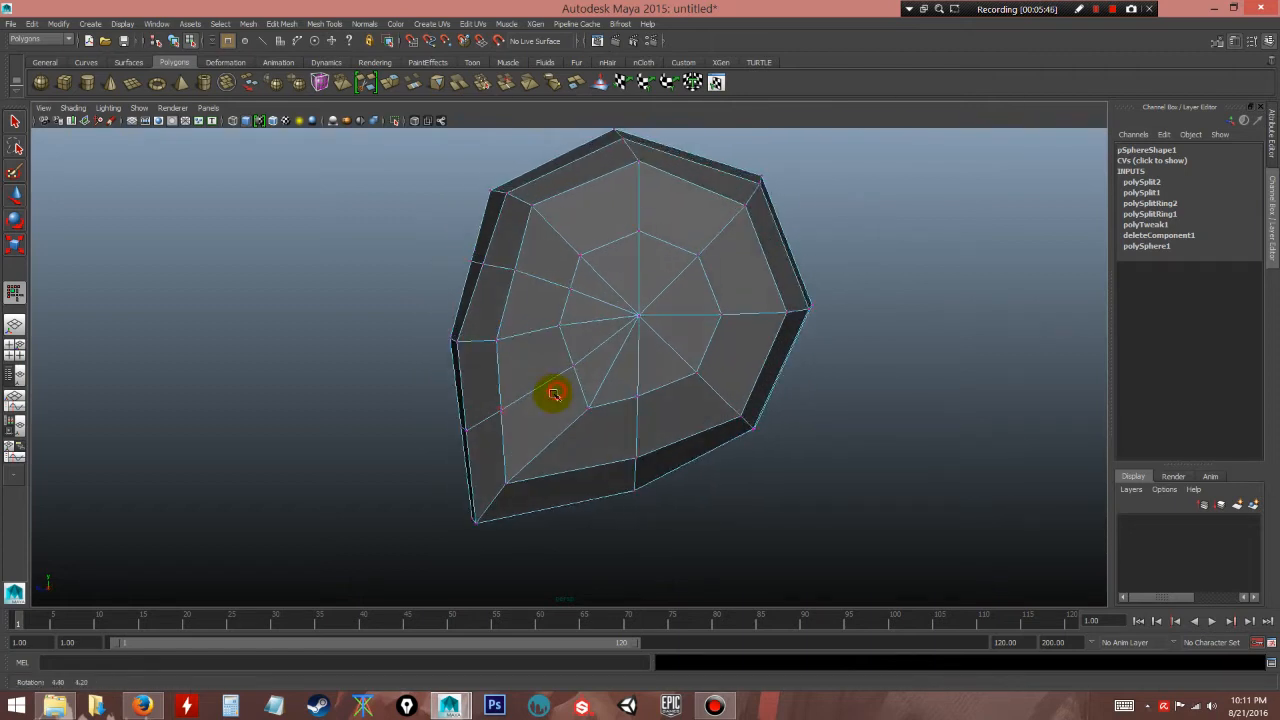
- Raise the lower edge loop's front vertices and shift them slightly forward
left_click(16, 197)
mouse_move(449, 303)
left_mouse_down("alt")
mouse_move(451, 280)
mouse_move(517, 417)
mouse_move(489, 391)
mouse_move(440, 284)
left_mouse_up("alt")
left_click_drag(529, 338, 694, 349, "alt")
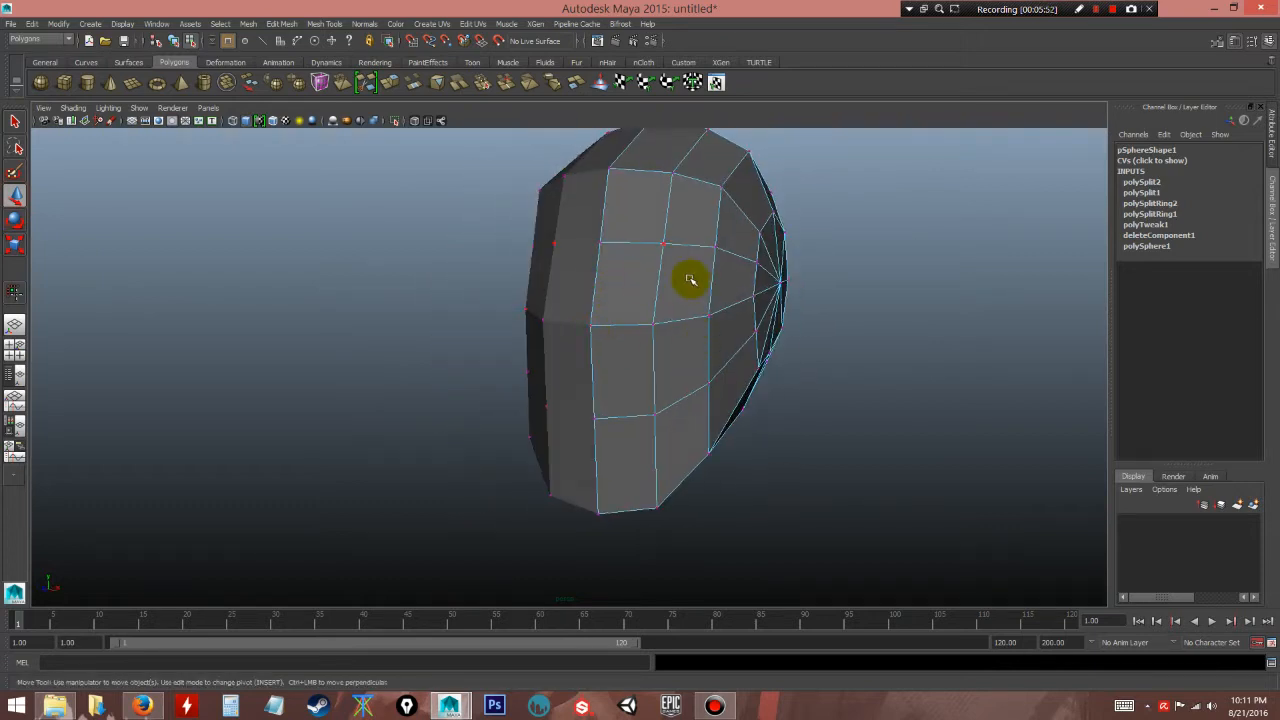
left_click_drag(729, 329, 460, 397, "alt")
left_click_drag(447, 459, 439, 352)
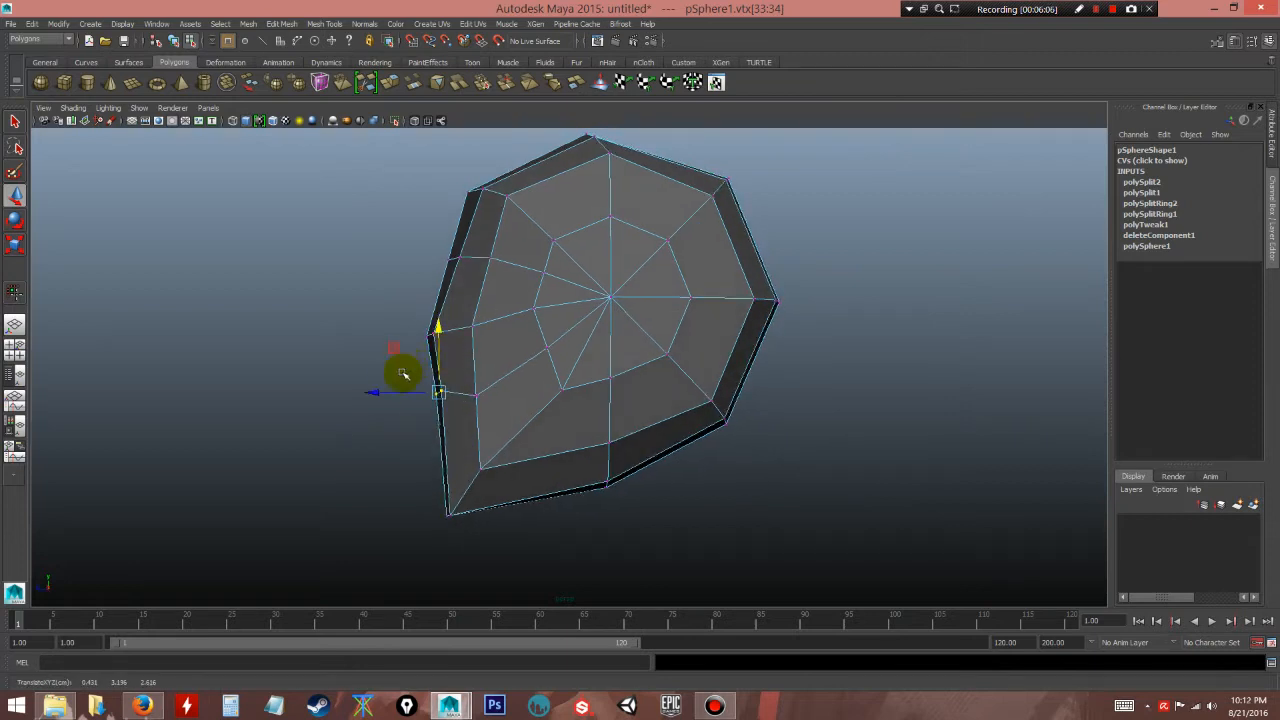
left_click_drag(388, 391, 380, 390)
- Raise the lower loop's vertex on the side's outer ring and shift the middle-row vertex above it slightly back
left_click(475, 395)
left_click_drag(479, 364, 477, 342)
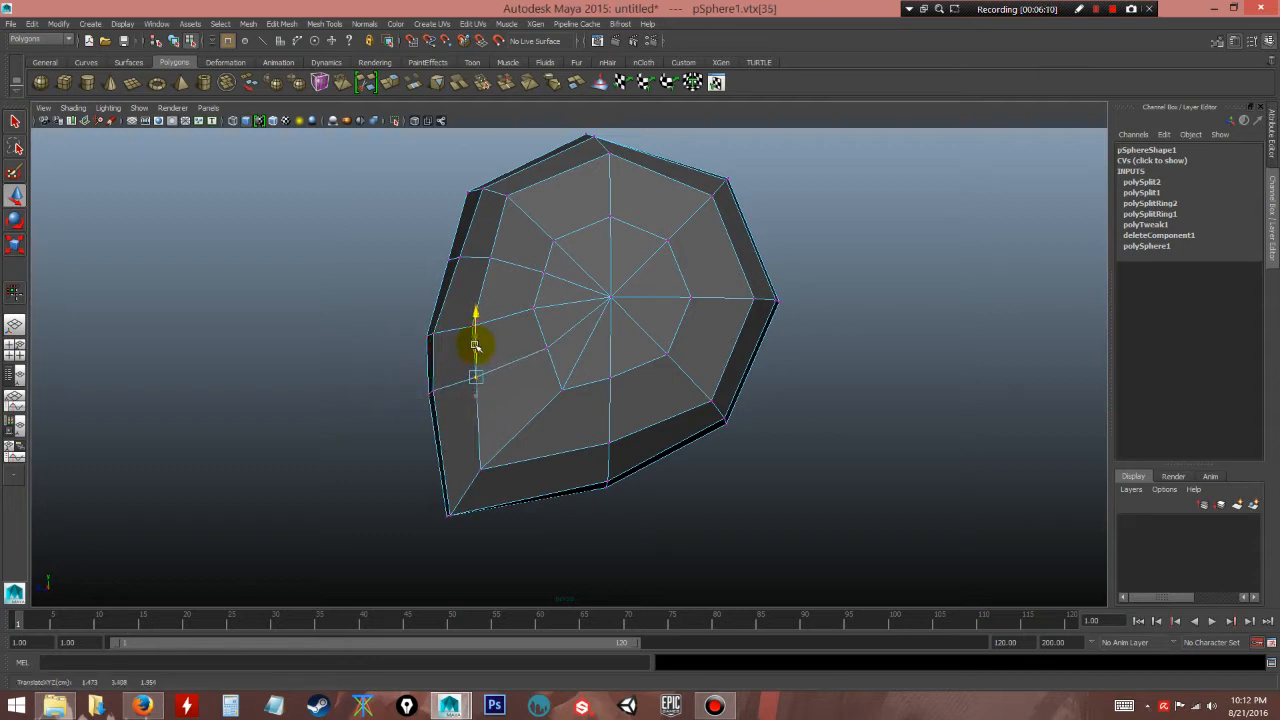
left_click(365, 315)
left_click(475, 326)
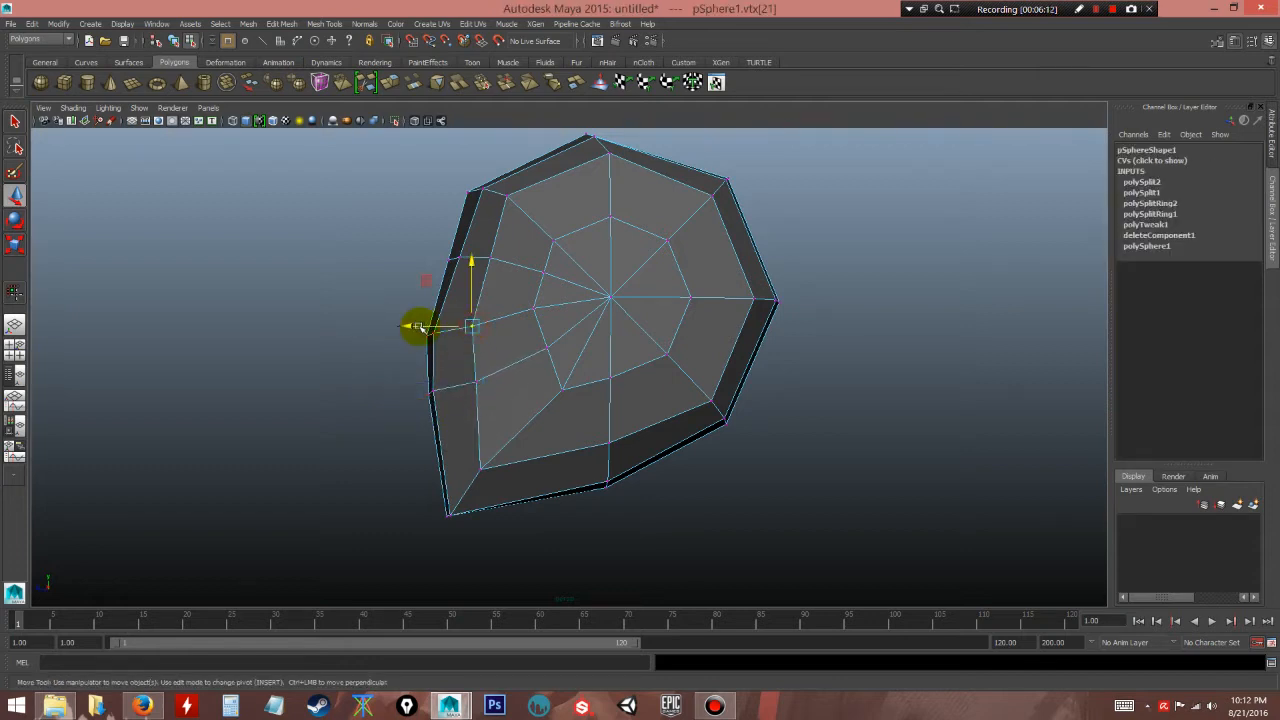
left_click(359, 352)
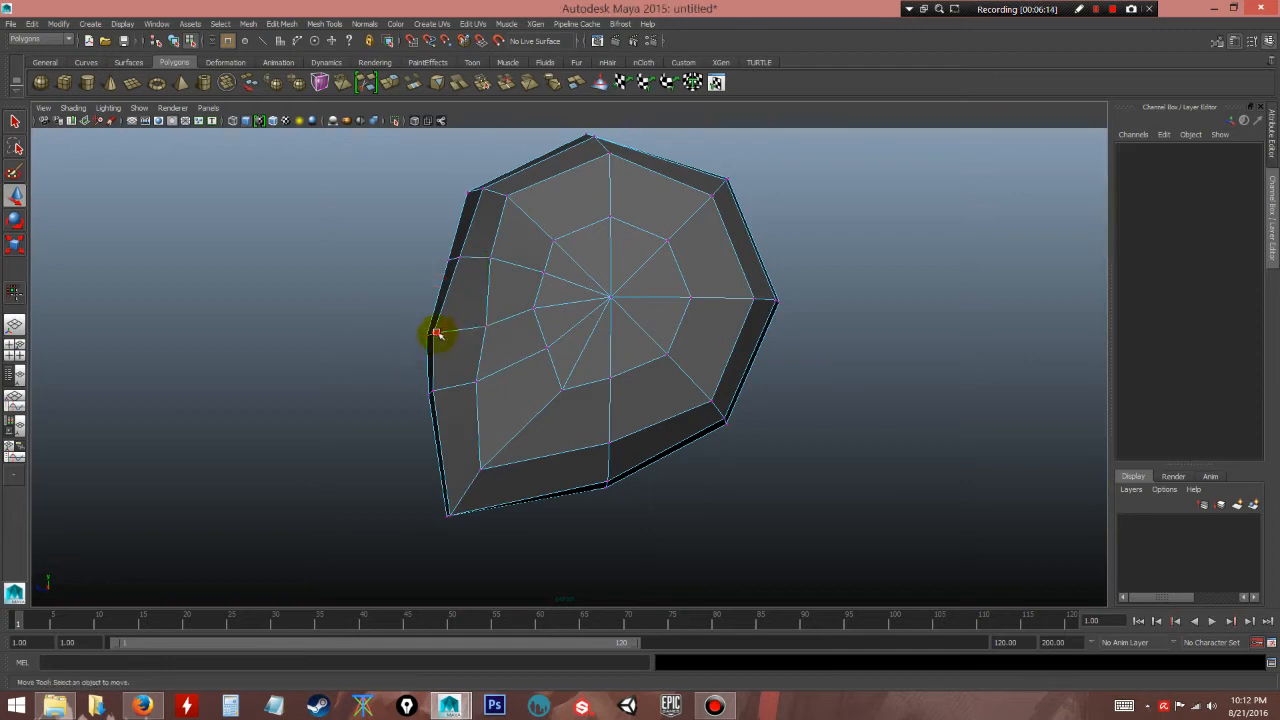
left_click(437, 333)
left_click_drag(489, 414, 609, 477, "alt")
middle_click_drag(621, 480, 571, 460, "alt")
left_click_drag(638, 500, 643, 480, "alt")
right_click_drag(643, 480, 670, 529, "alt")
left_click_drag(670, 529, 507, 461, "alt")
left_click(674, 546)
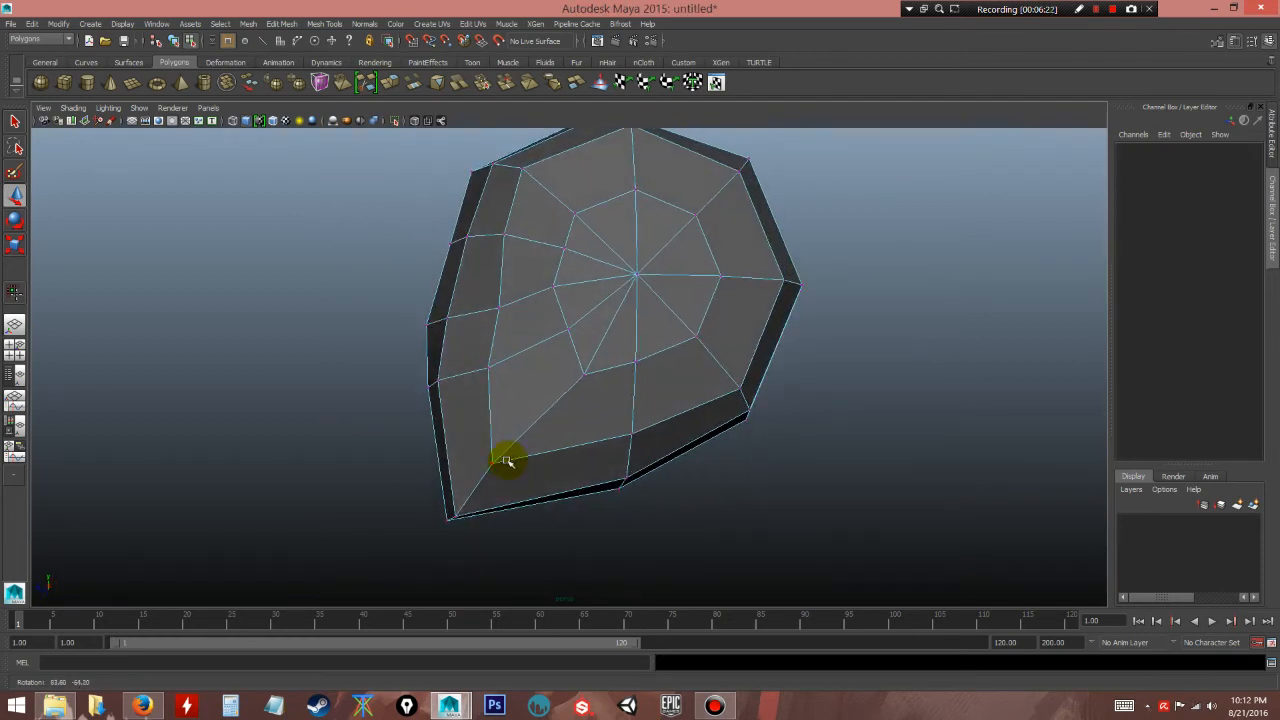
- Narrow the chin by moving the bottom vertex beside the centre line up, back and inward, and the jaw vertex inward
left_click(455, 515)
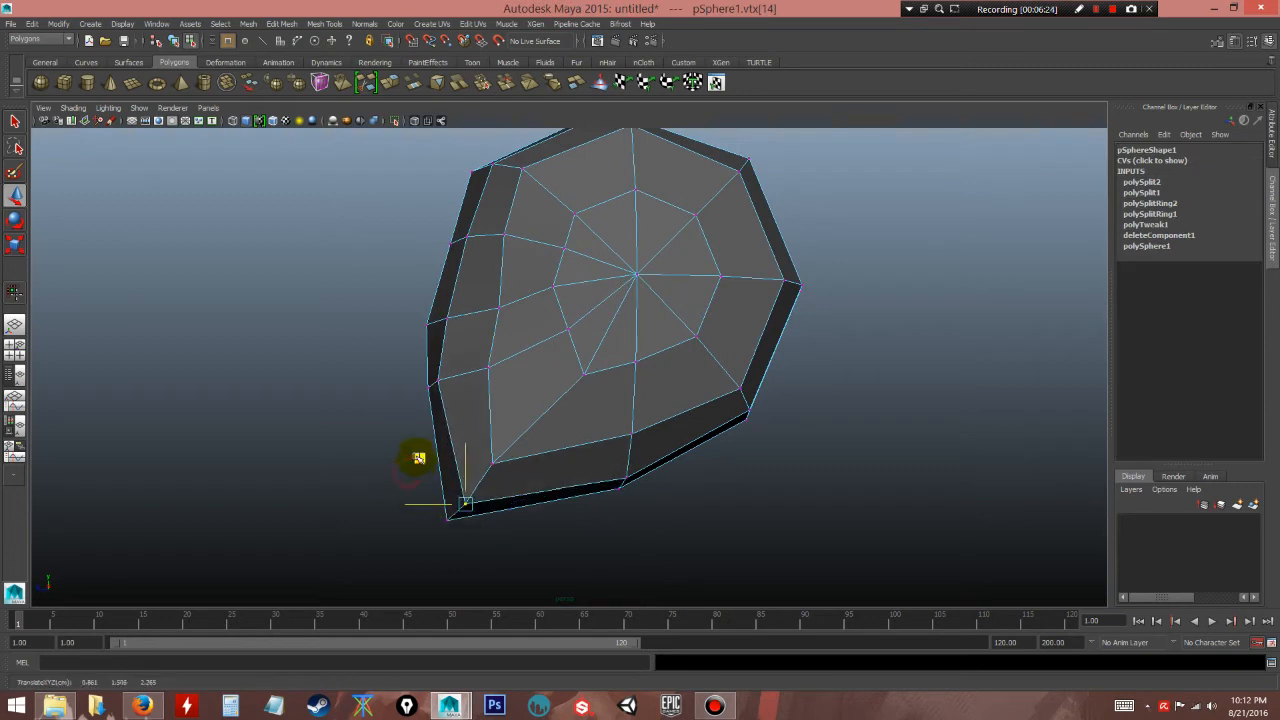
left_click_drag(477, 466, 653, 511, "alt")
middle_click_drag(669, 455, 643, 468)
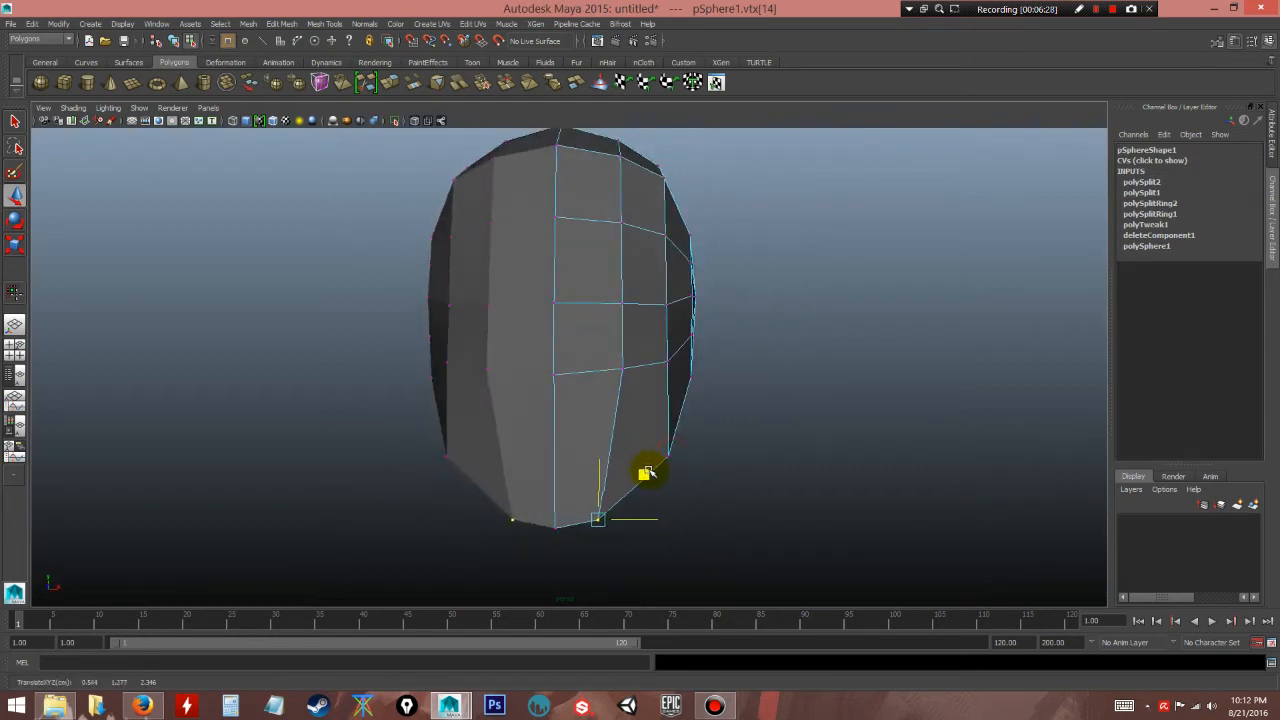
left_click(668, 456)
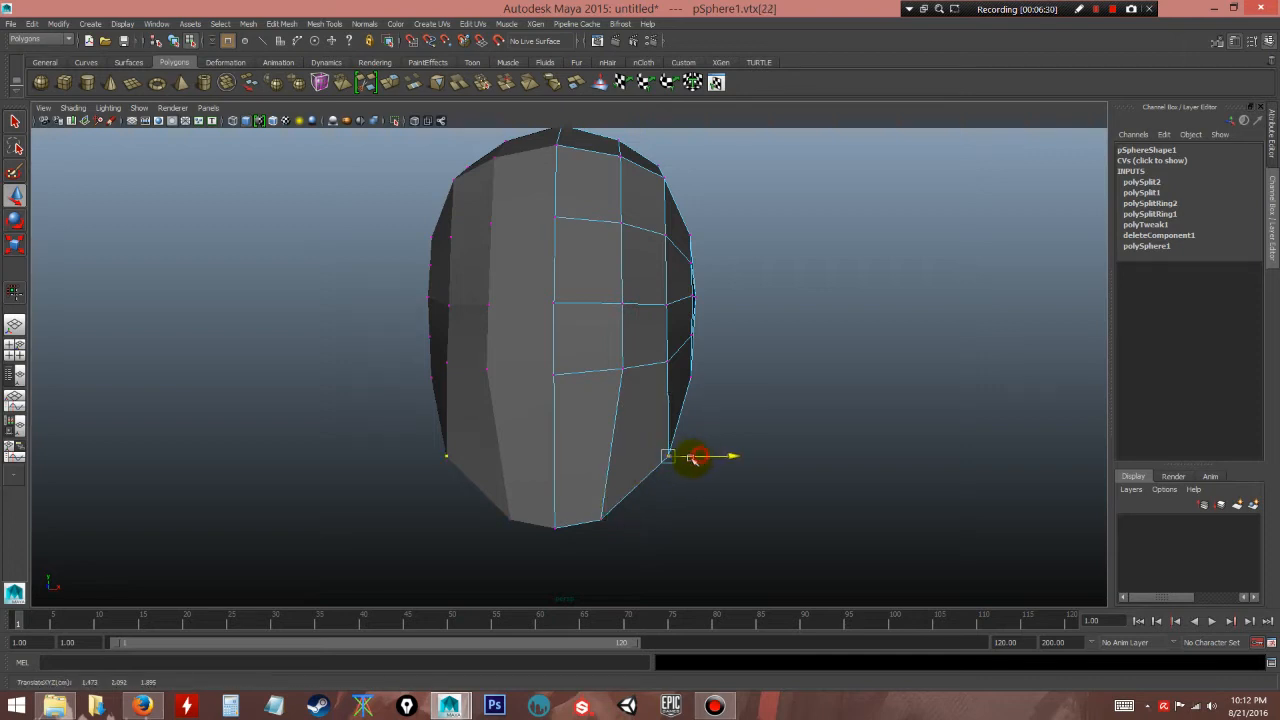
left_click_drag(677, 458, 681, 486, "alt")
- Nudge the lower loop's vertex on the side's outer ring to even out the spacing above the jaw
left_click_drag(663, 396, 576, 430)
left_click(665, 378)
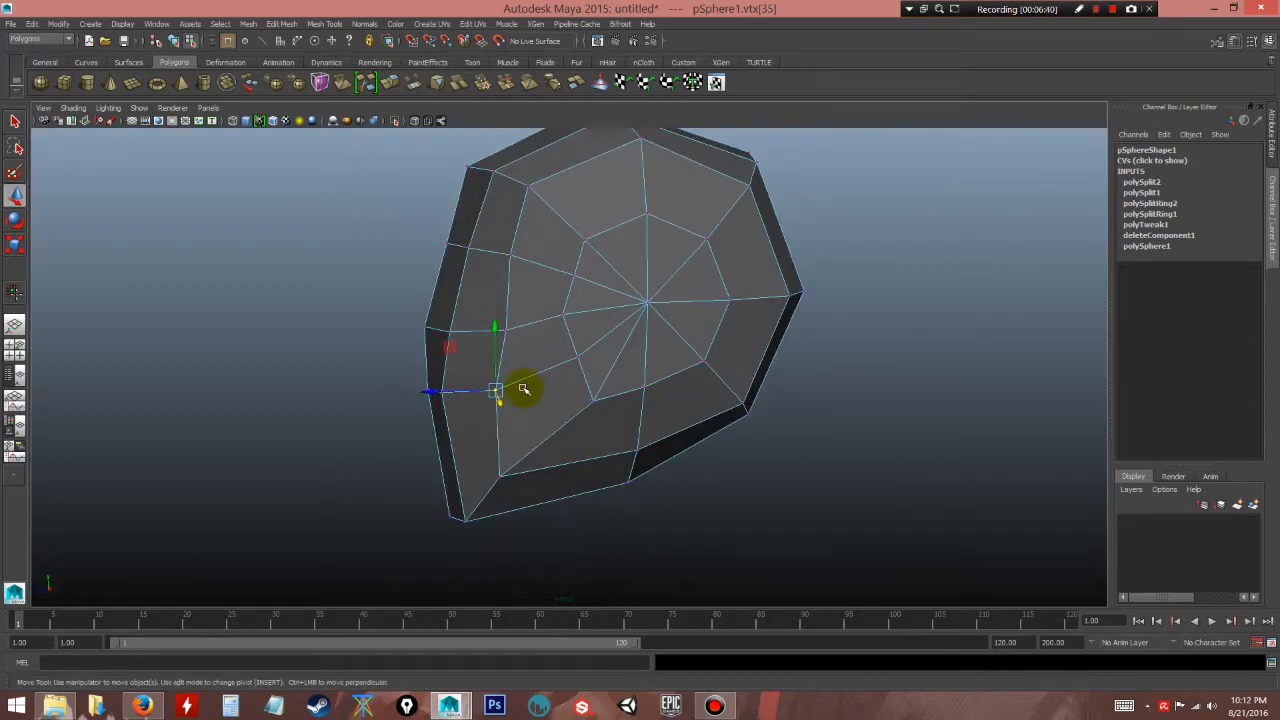
middle_click_drag(550, 407, 611, 449, "alt")
right_click_drag(611, 449, 672, 458, "alt")
left_click_drag(540, 386, 429, 360, "alt")
left_click(460, 360)
- Lower the upper loop's front vertices and its vertex on the side's outer ring slightly toward the middle row
left_click(465, 244)
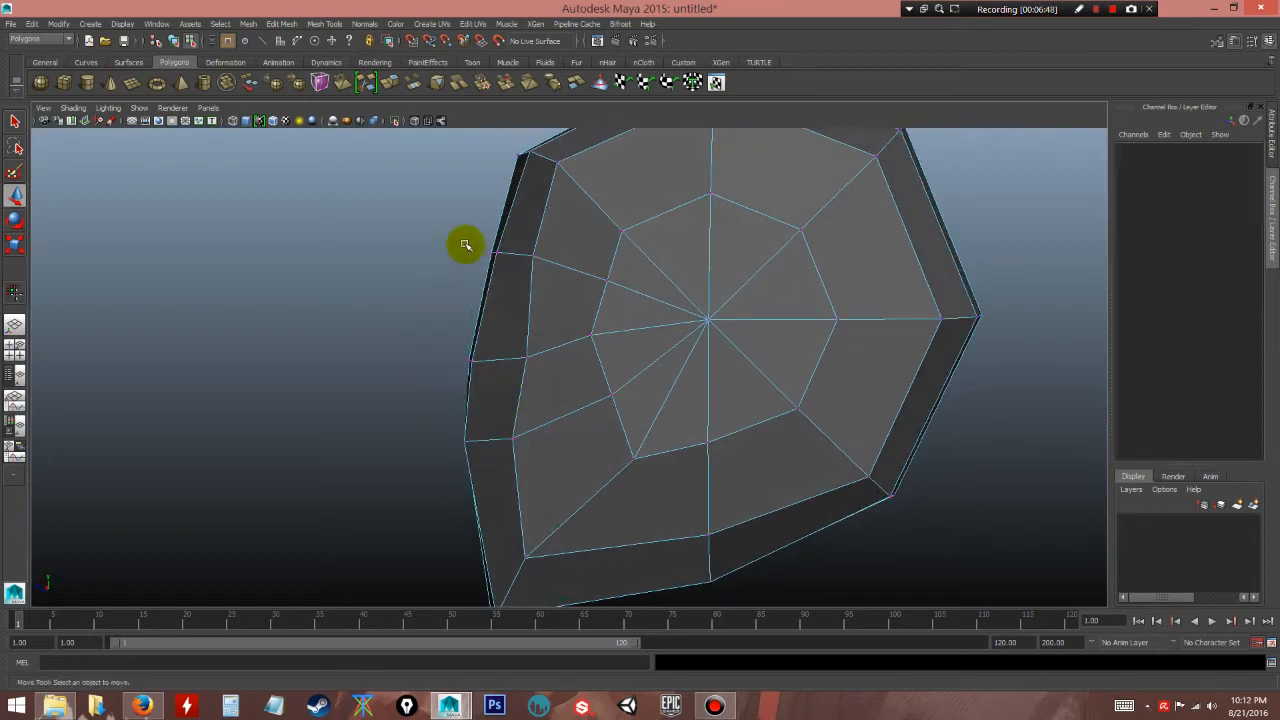
left_click_drag(511, 264, 511, 265)
left_click_drag(430, 223, 487, 224)
left_click(532, 255)
left_click_drag(417, 361, 569, 363, "alt")
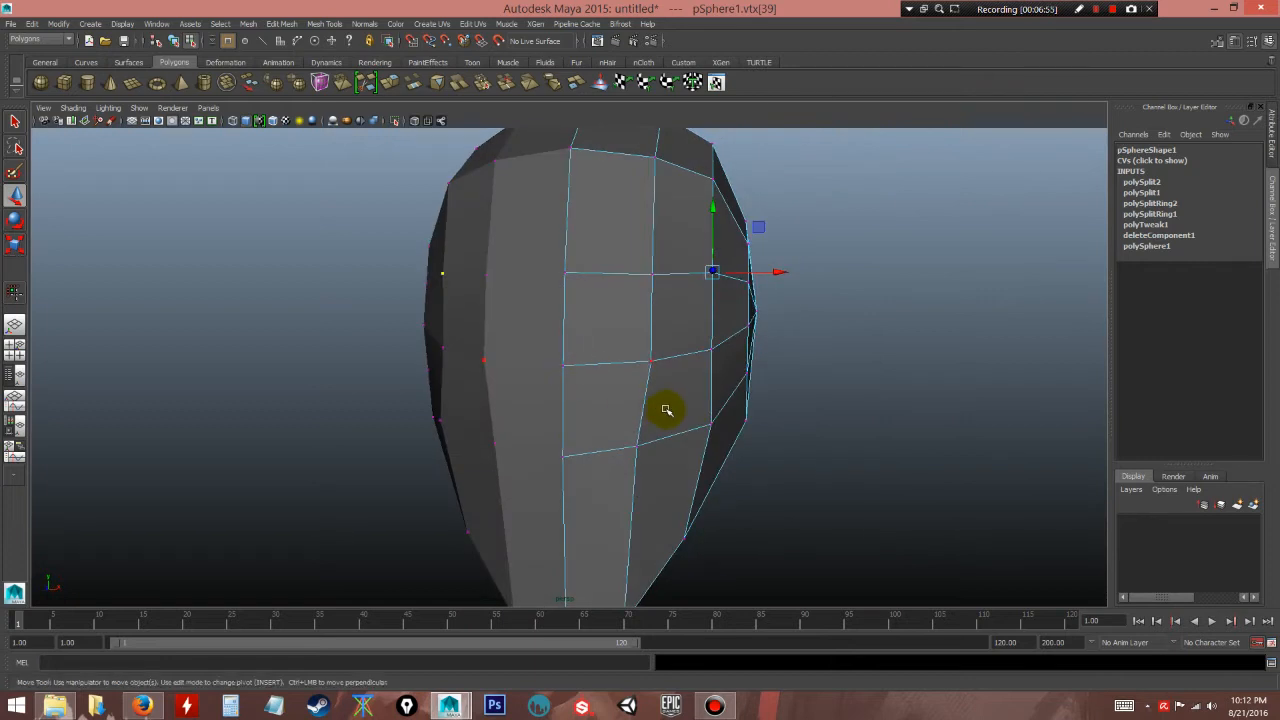
left_click_drag(779, 446, 600, 445, "alt")
- Move the front middle vertex of the side's inner ring slightly back and up
left_click(645, 340)
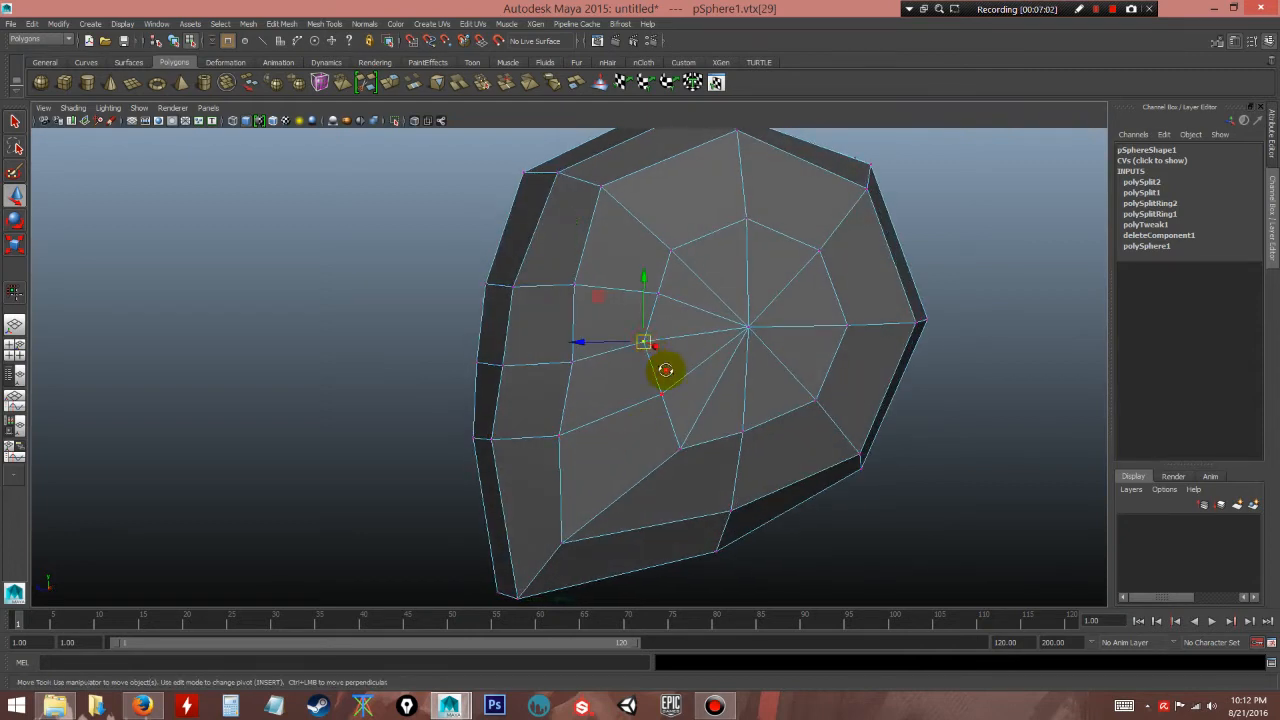
left_click_drag(666, 370, 563, 300, "alt")
middle_click_drag(560, 293, 568, 288)
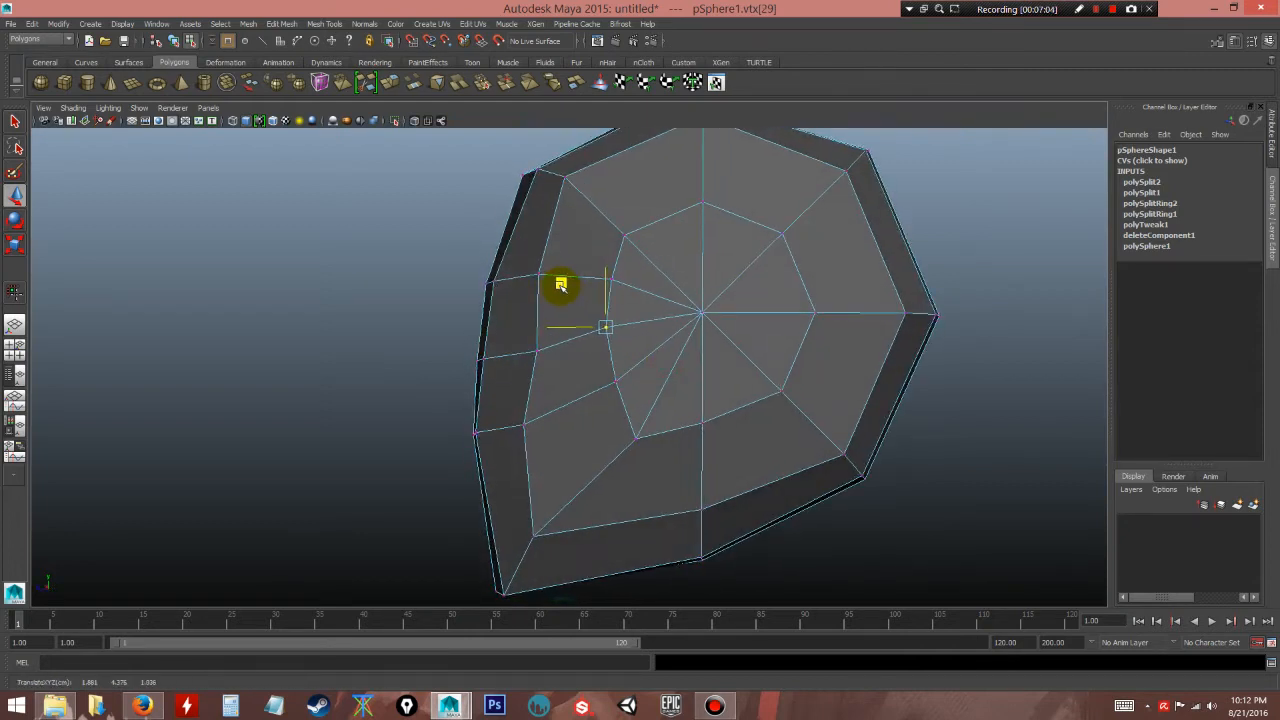
left_click_drag(550, 318, 861, 460, "alt")
left_click(820, 403)
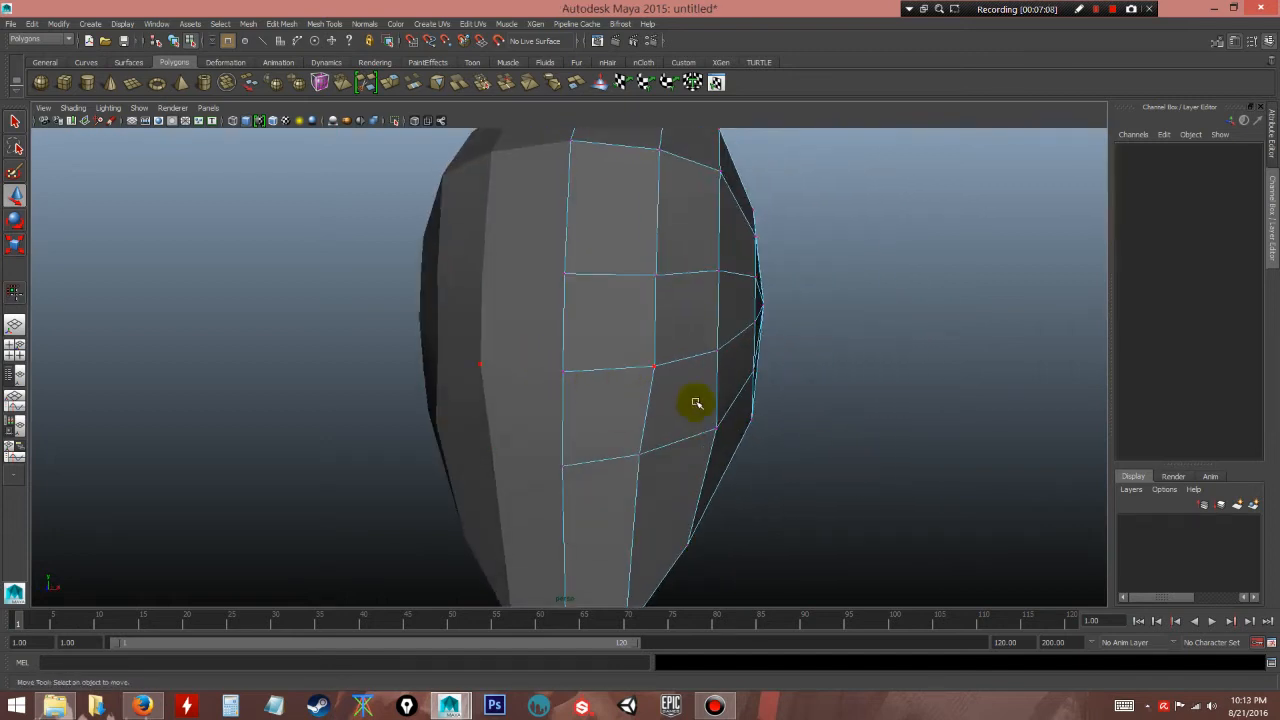
left_click_drag(696, 403, 623, 383, "alt")
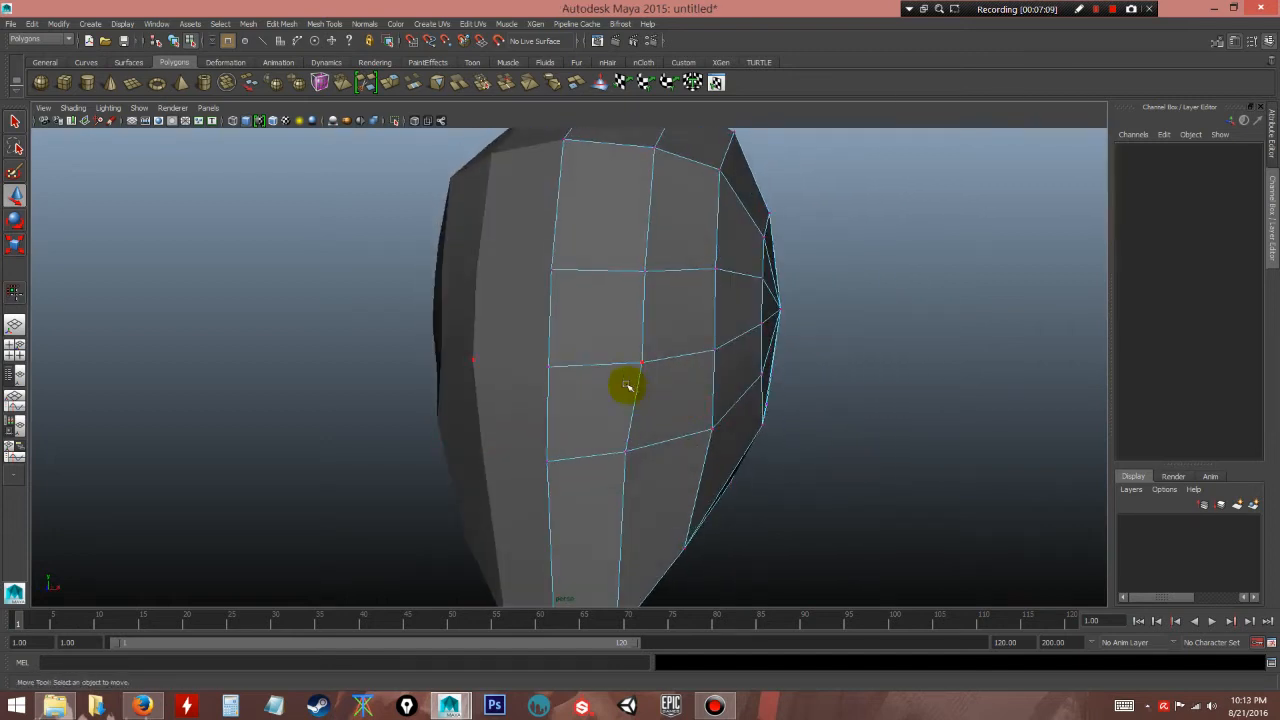
- Display the wireframe over the shading so the edges of both head halves are drawn
left_click(273, 121)
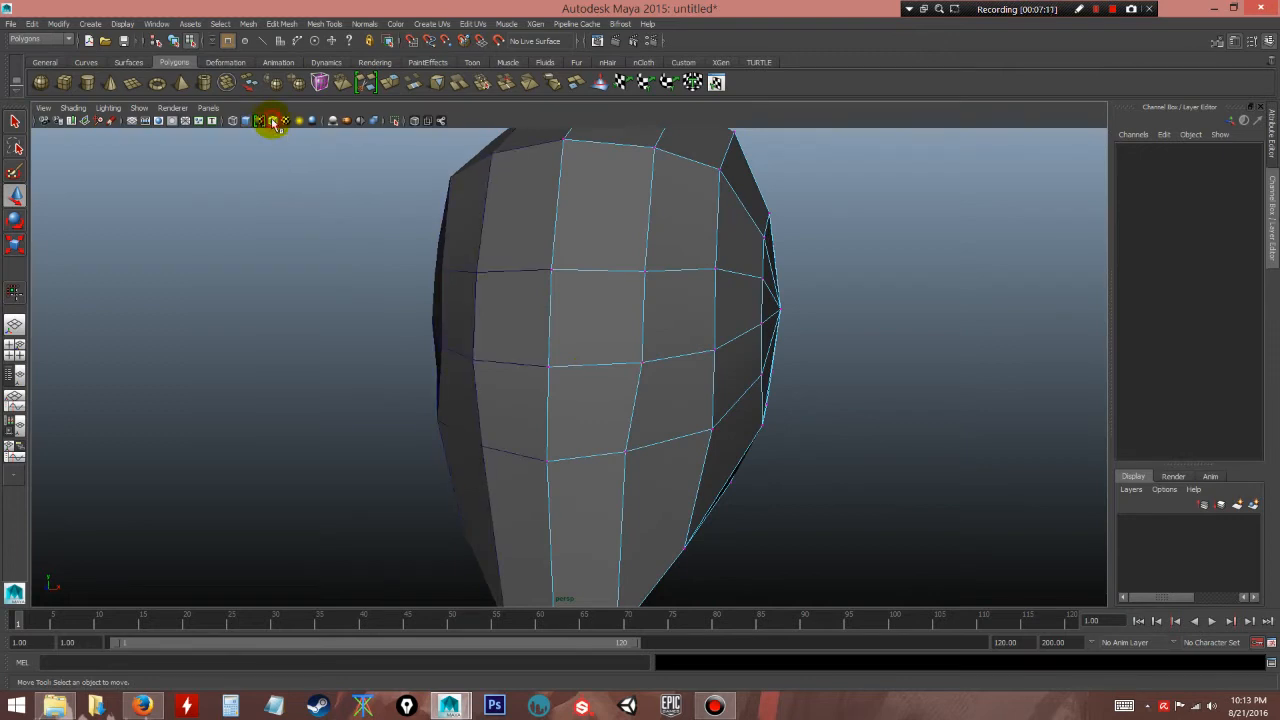
left_click_drag(531, 305, 417, 323, "alt")
mouse_move(560, 363)
left_mouse_down("alt")
mouse_move(580, 409)
mouse_move(543, 349)
left_mouse_up("alt")
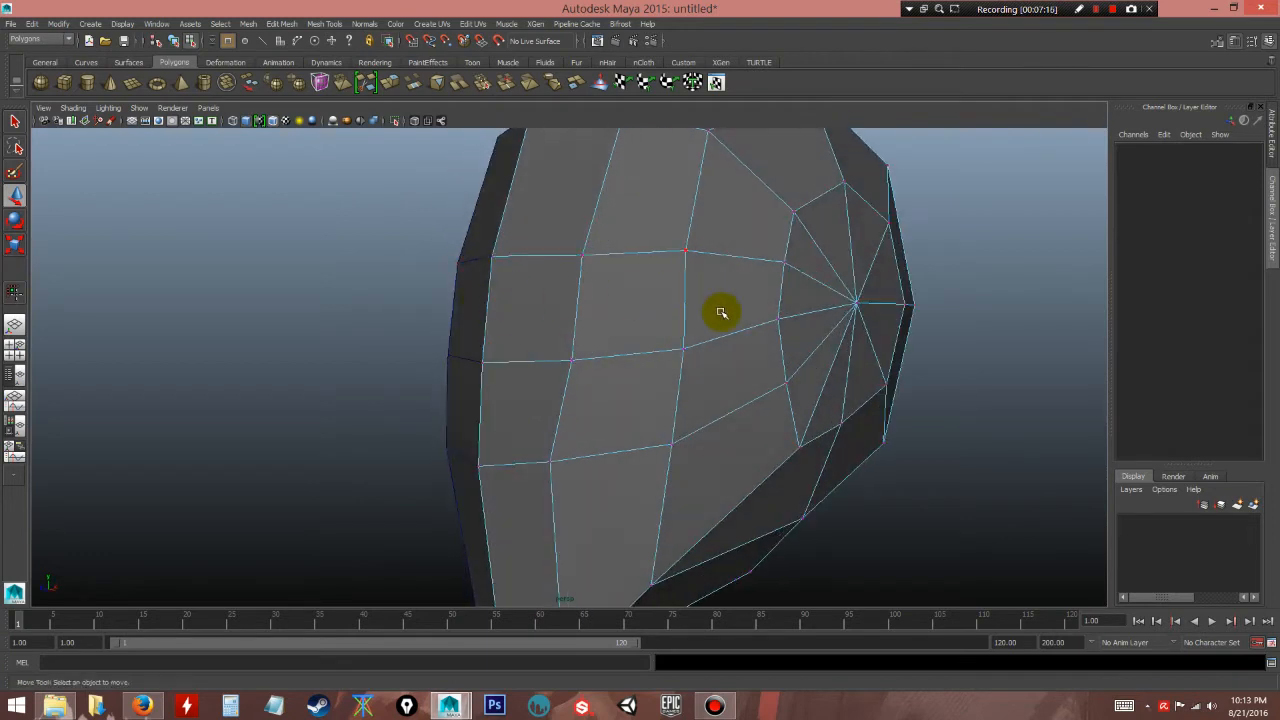
left_click_drag(711, 381, 672, 345, "alt")
- Extrude the four front faces between the lower and upper loops with an offset of 0.2
right_click_drag(603, 327, 601, 362)
left_click(531, 331)
left_click(529, 395, "shift")
left_click(650, 415, "shift")
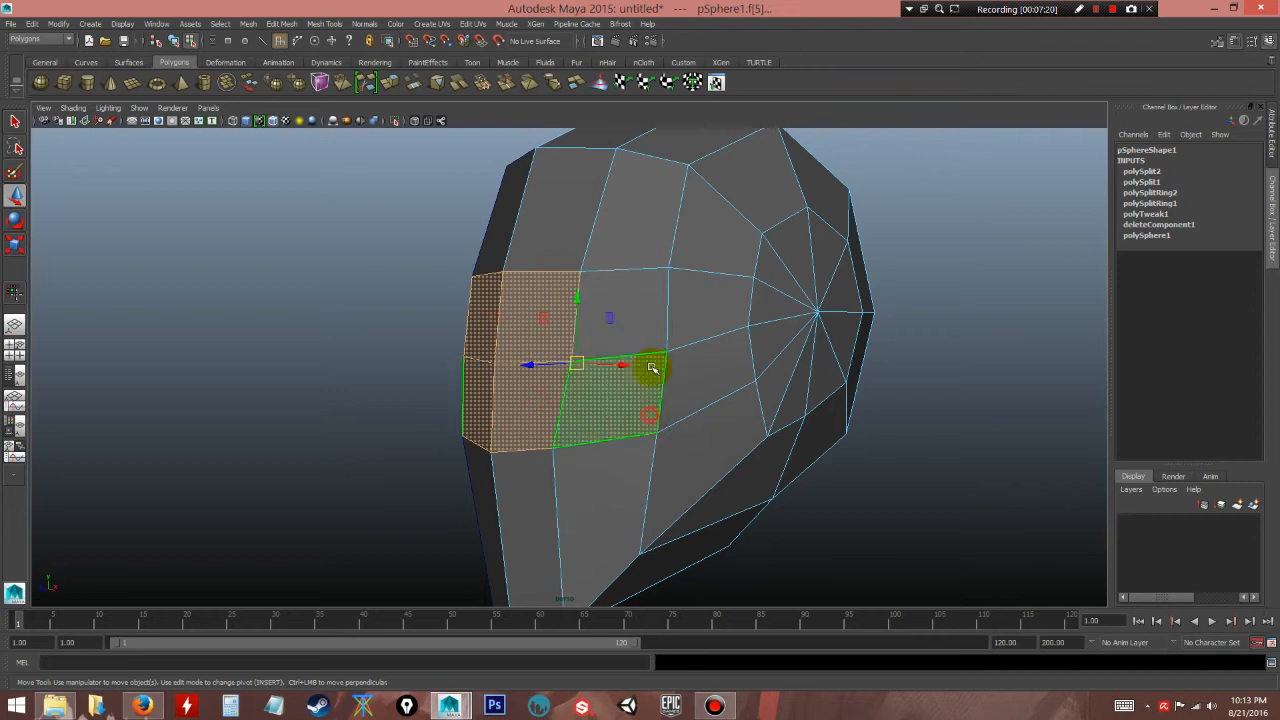
left_click_drag(686, 394, 612, 332, "alt")
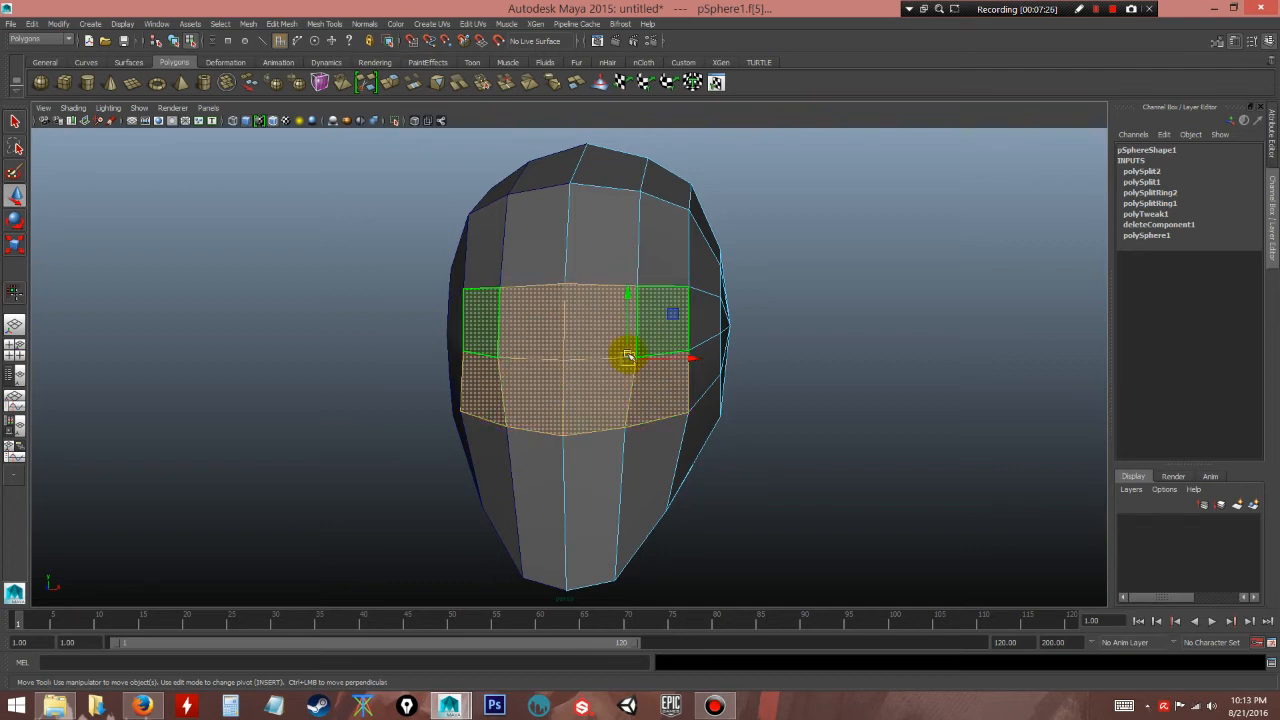
left_click_drag(677, 363, 390, 197, "alt")
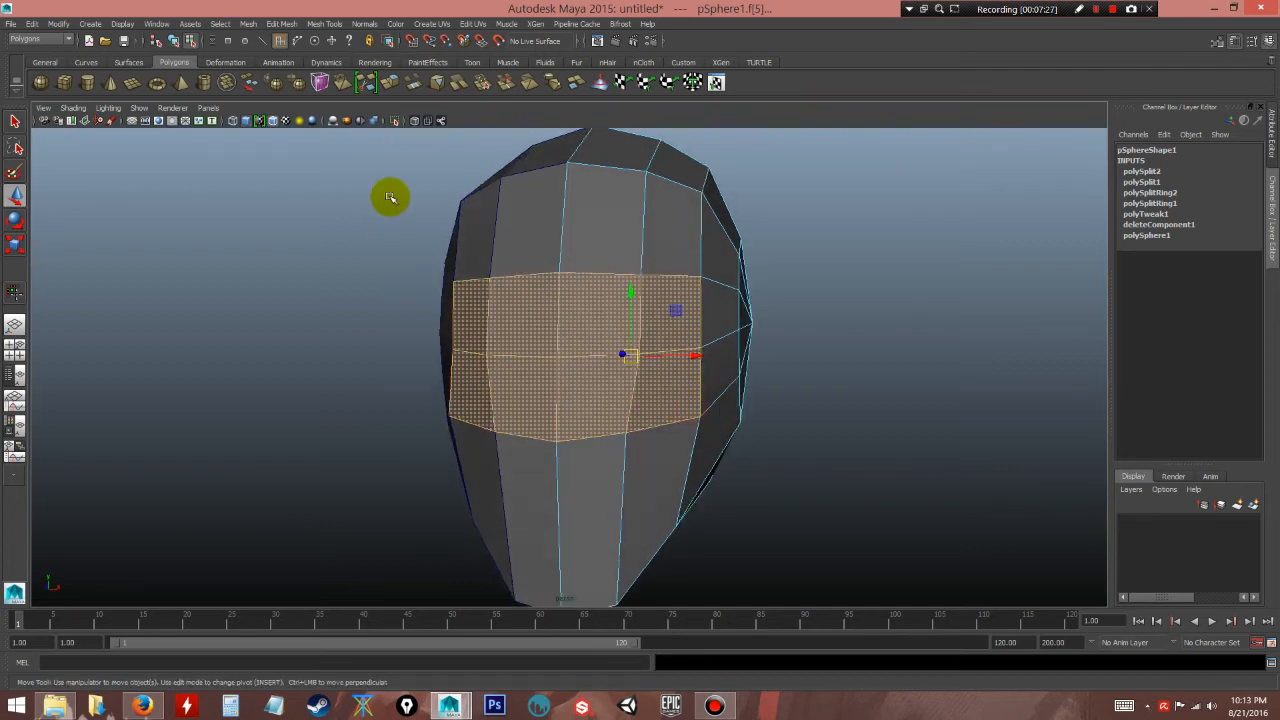
left_click(390, 82)
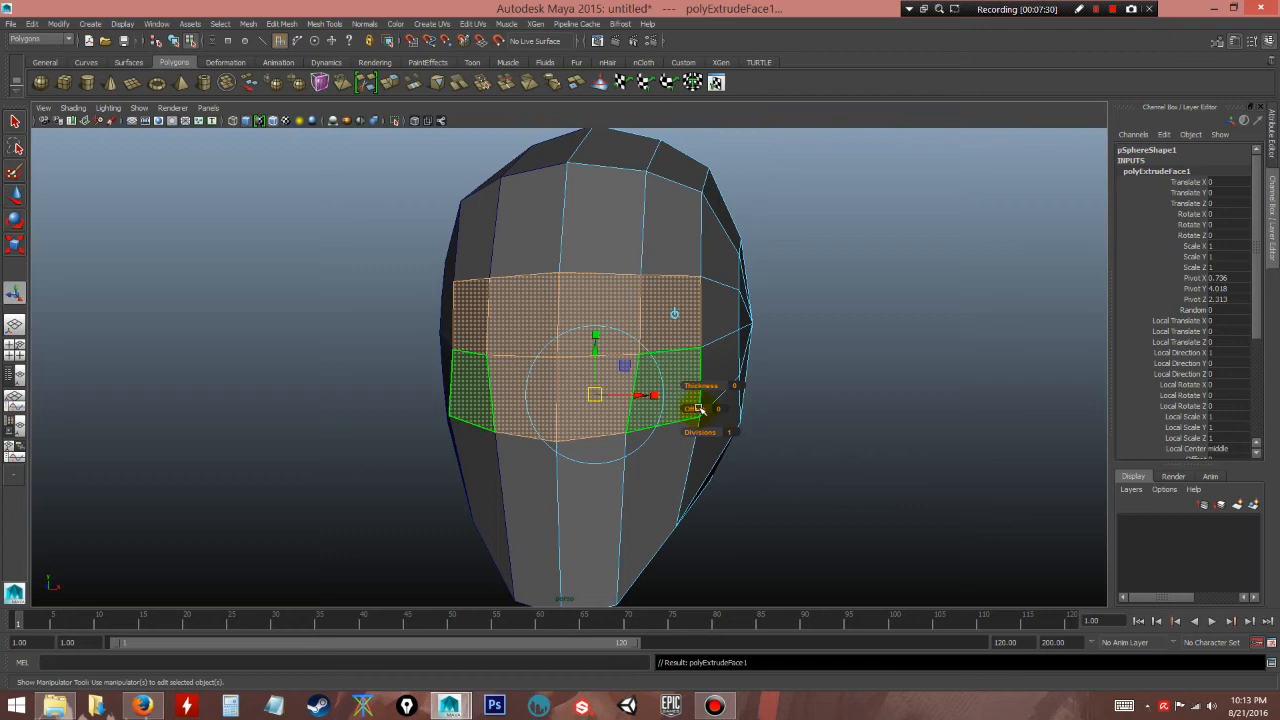
left_click_drag(693, 409, 696, 409)
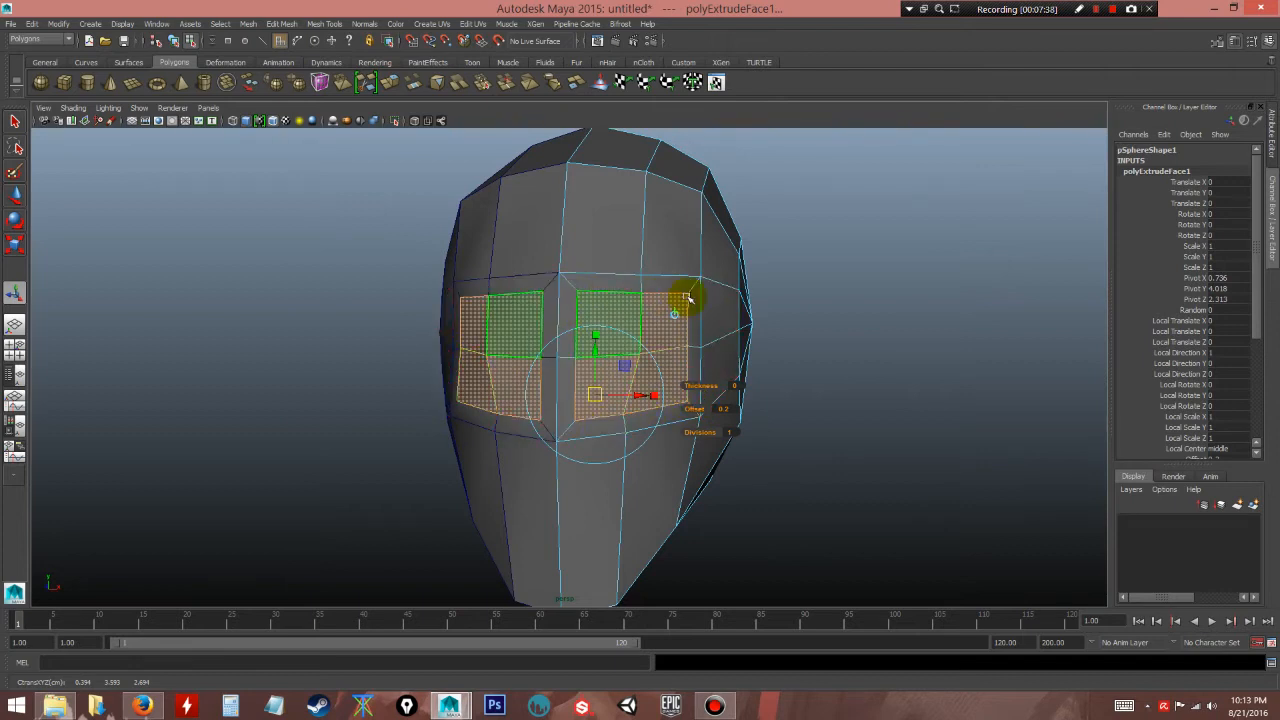
left_click_drag(803, 392, 828, 421, "alt")
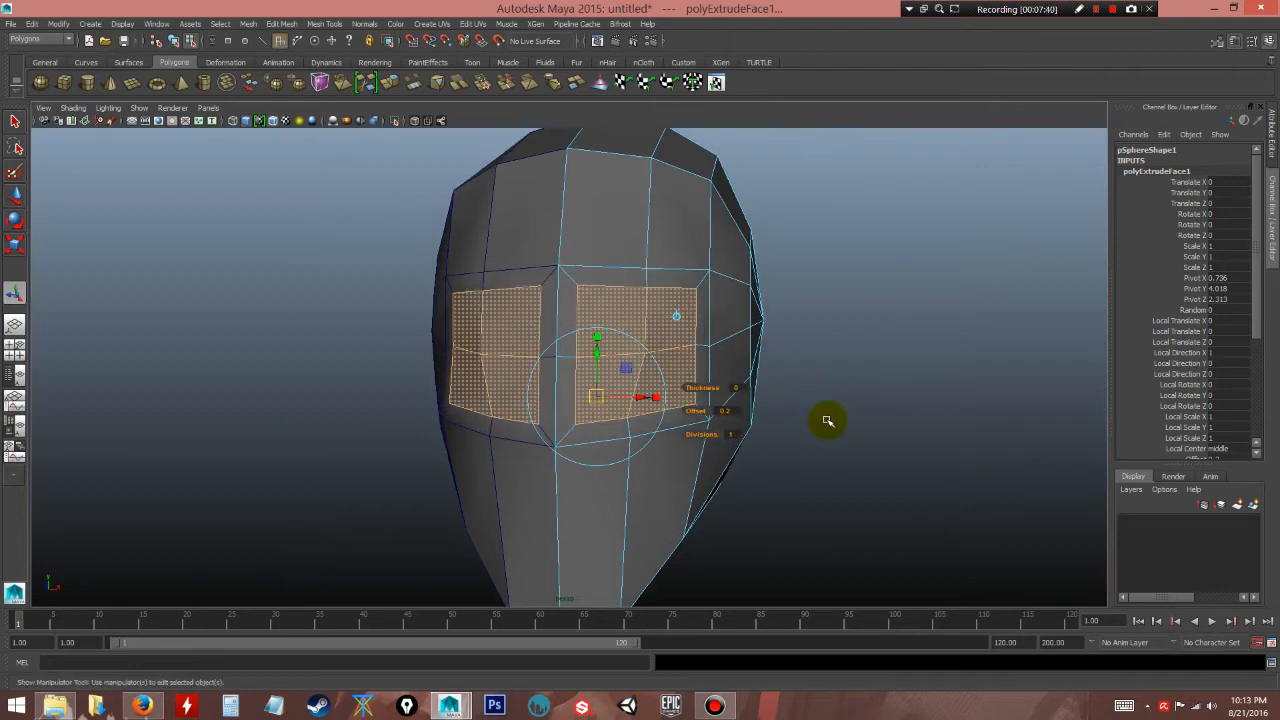
left_click(825, 418)
- Delete the two thin faces that the extrusion left along the centre line between the eye areas
left_click_drag(780, 486, 697, 441, "alt")
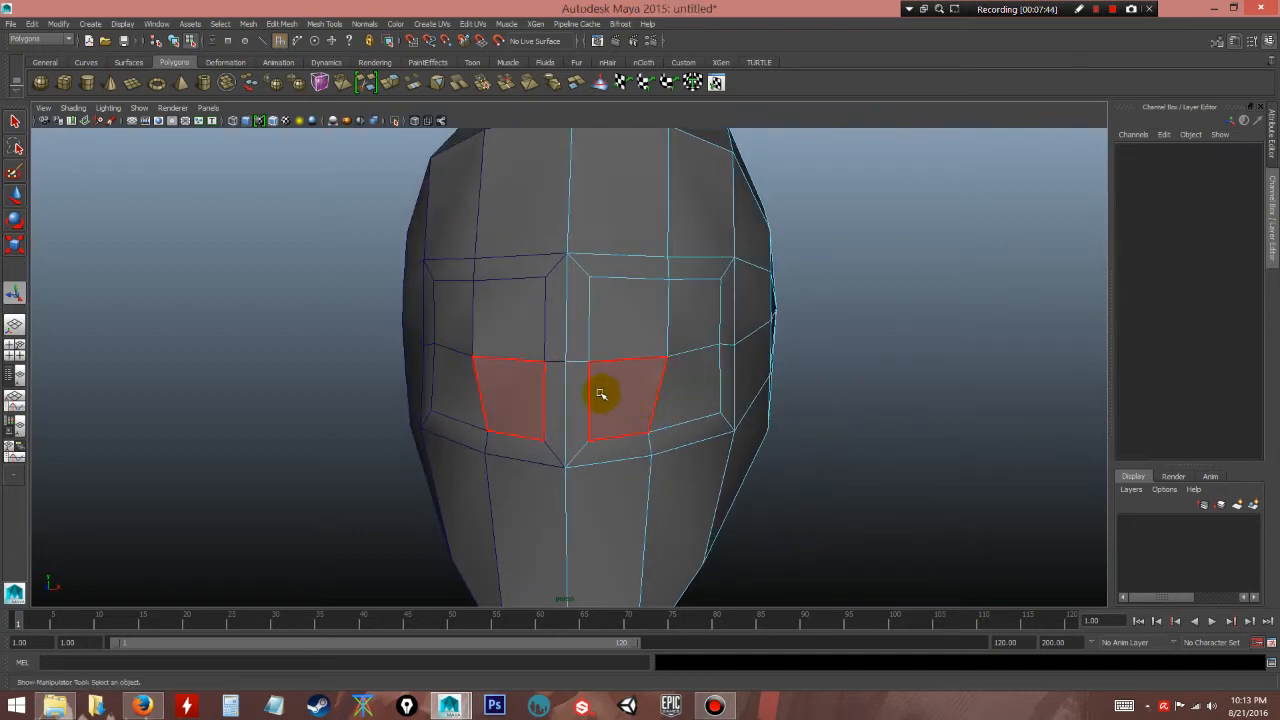
left_click(576, 312)
left_click(578, 396, "shift")
key("Delete")
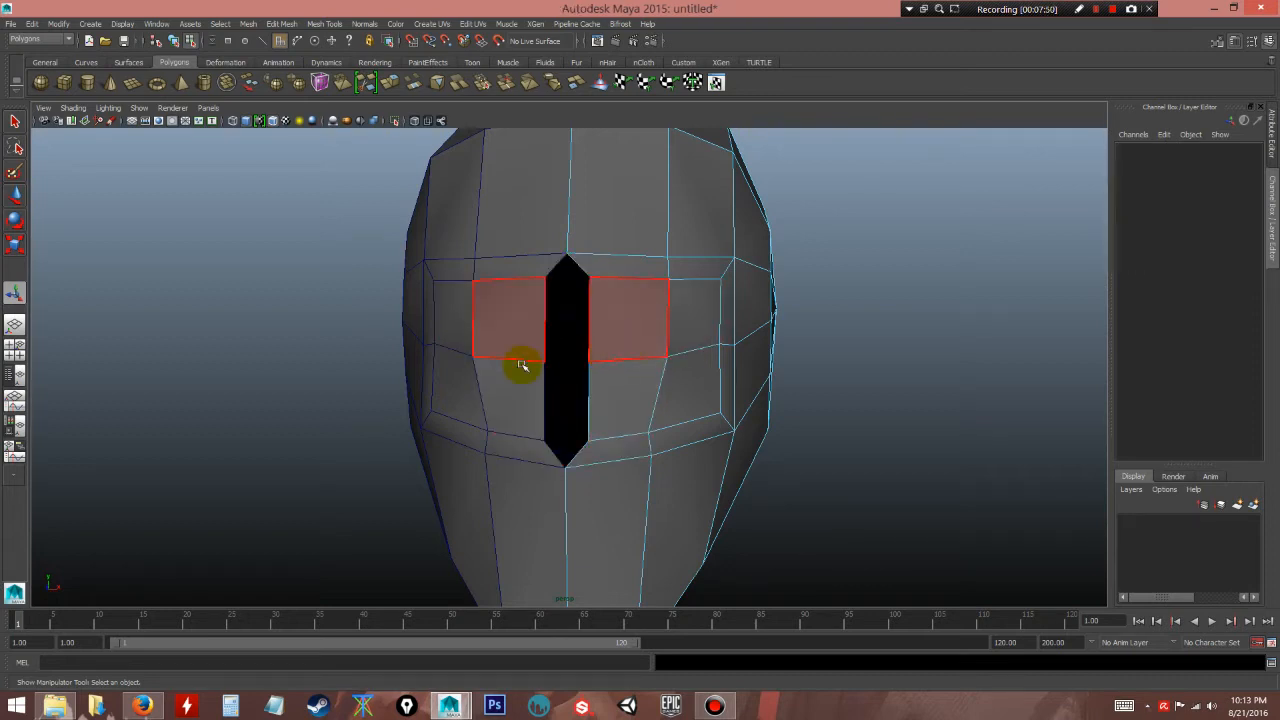
- Move the two inner faces beside the gap sideways to the centre line so both halves meet
left_click(624, 335)
left_click(606, 398, "shift")
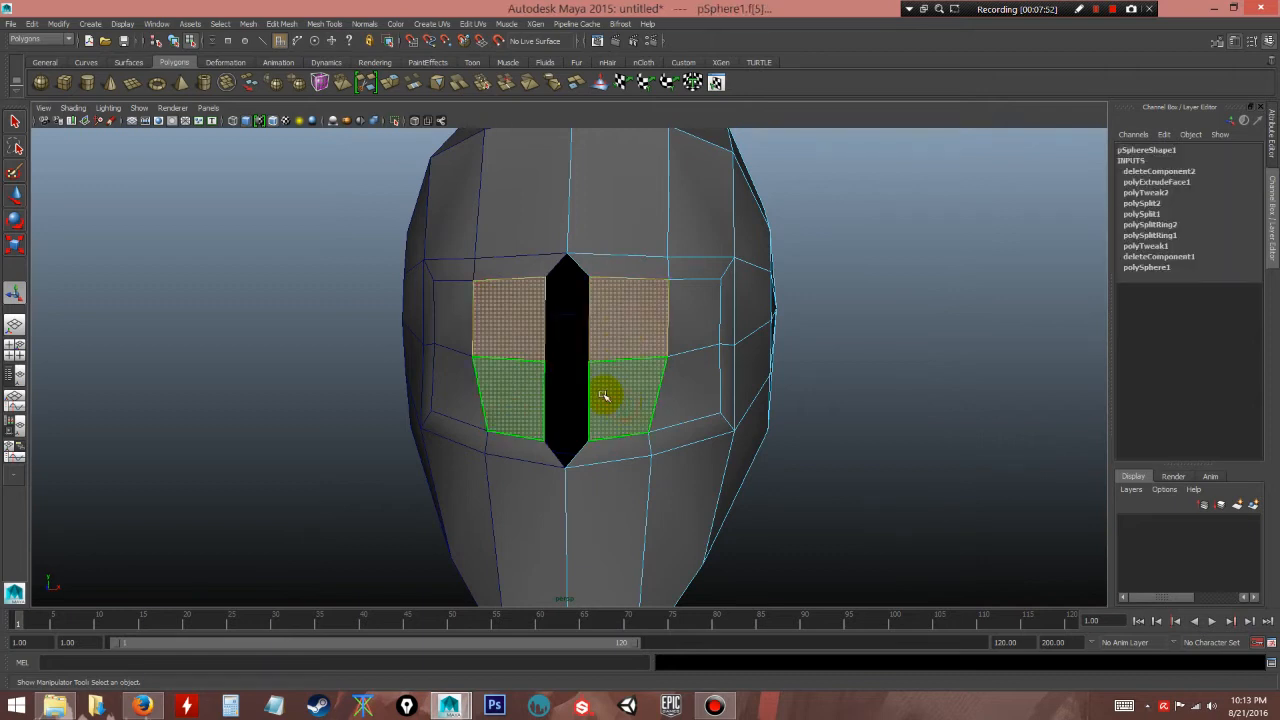
key("w")
left_click_drag(686, 357, 668, 360)
left_click(856, 440)
left_click_drag(756, 460, 746, 458, "alt")
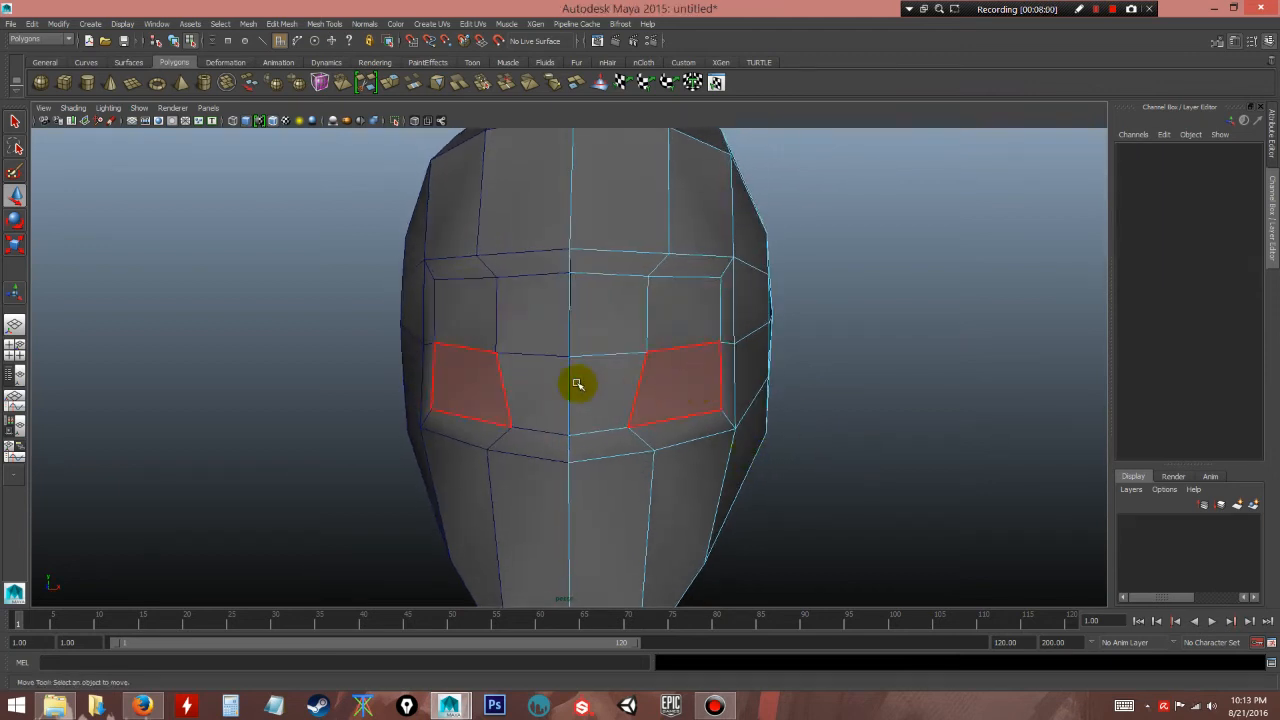
- Examine the inset eye area and the overall head shape from the front and side
left_click_drag(686, 337, 534, 277, "alt")
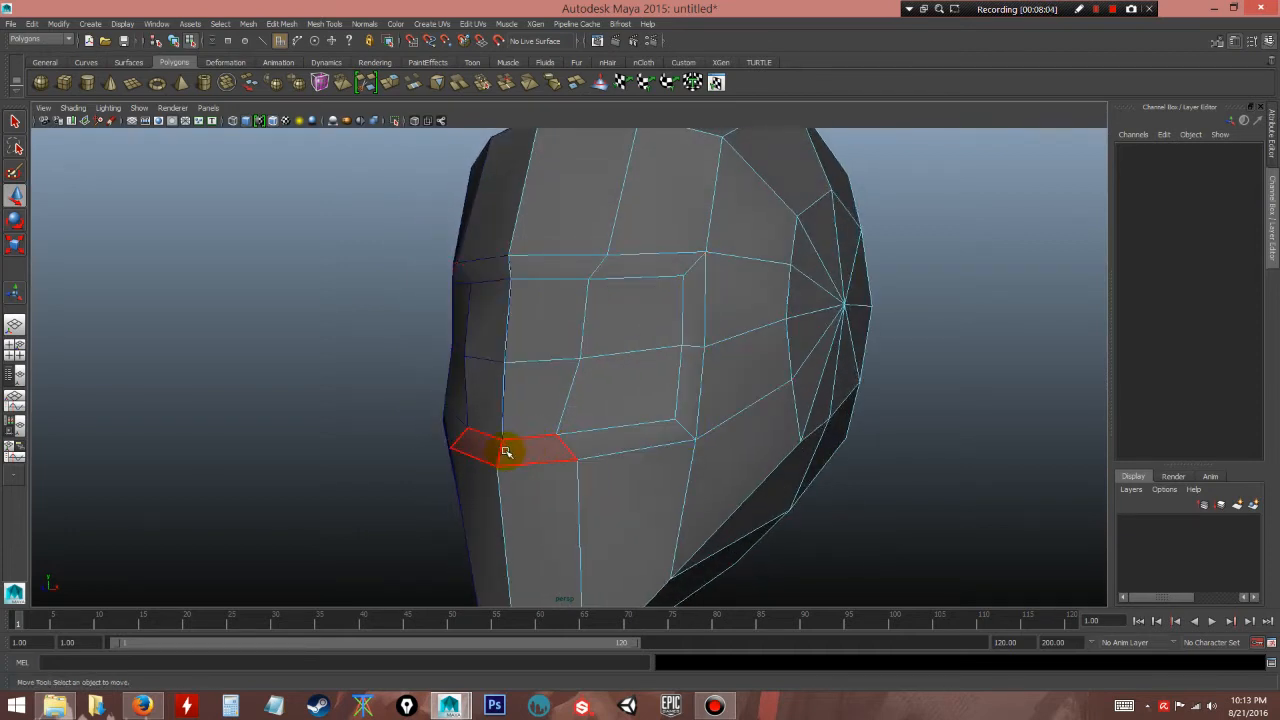
left_click_drag(507, 452, 609, 449, "alt")
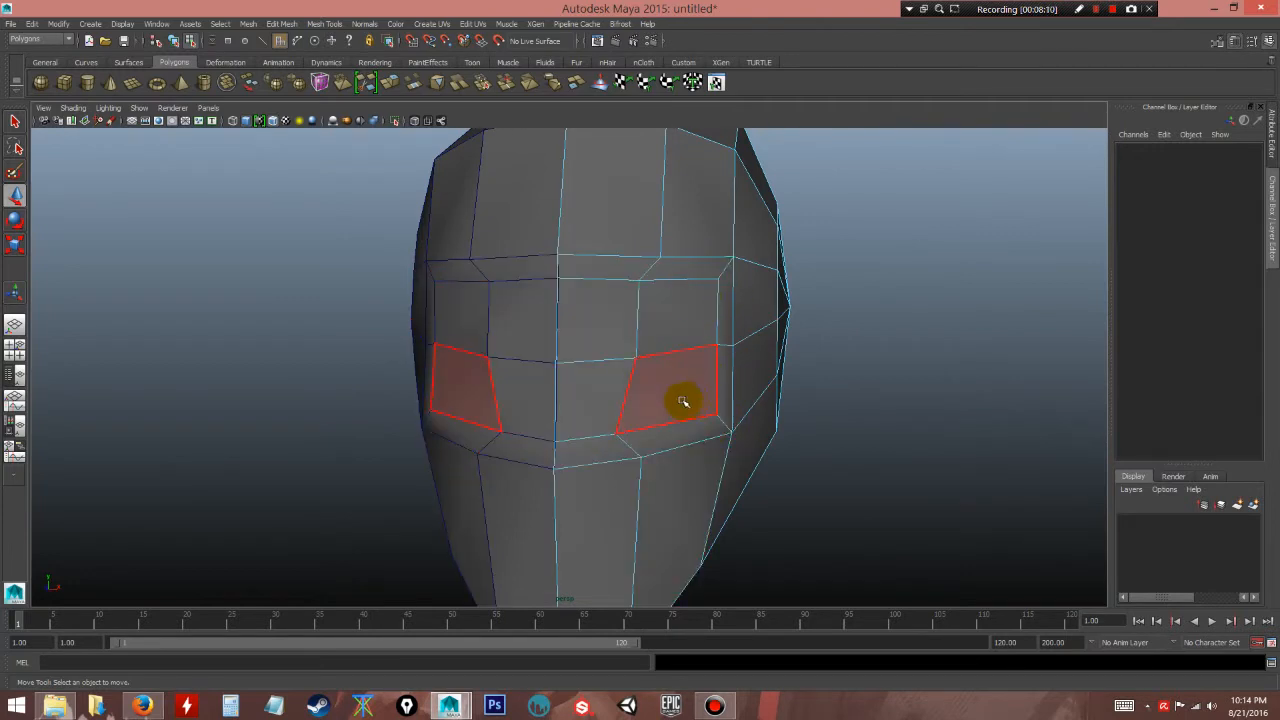
left_click_drag(905, 410, 911, 412, "alt")
right_click_drag(911, 412, 803, 320, "alt")
mouse_move(803, 320)
left_mouse_down("alt")
mouse_move(640, 335)
mouse_move(793, 334)
left_mouse_up("alt")
right_click_drag(793, 334, 794, 377, "alt")
left_click_drag(794, 377, 740, 429, "alt")
right_click_drag(740, 429, 619, 326, "alt")
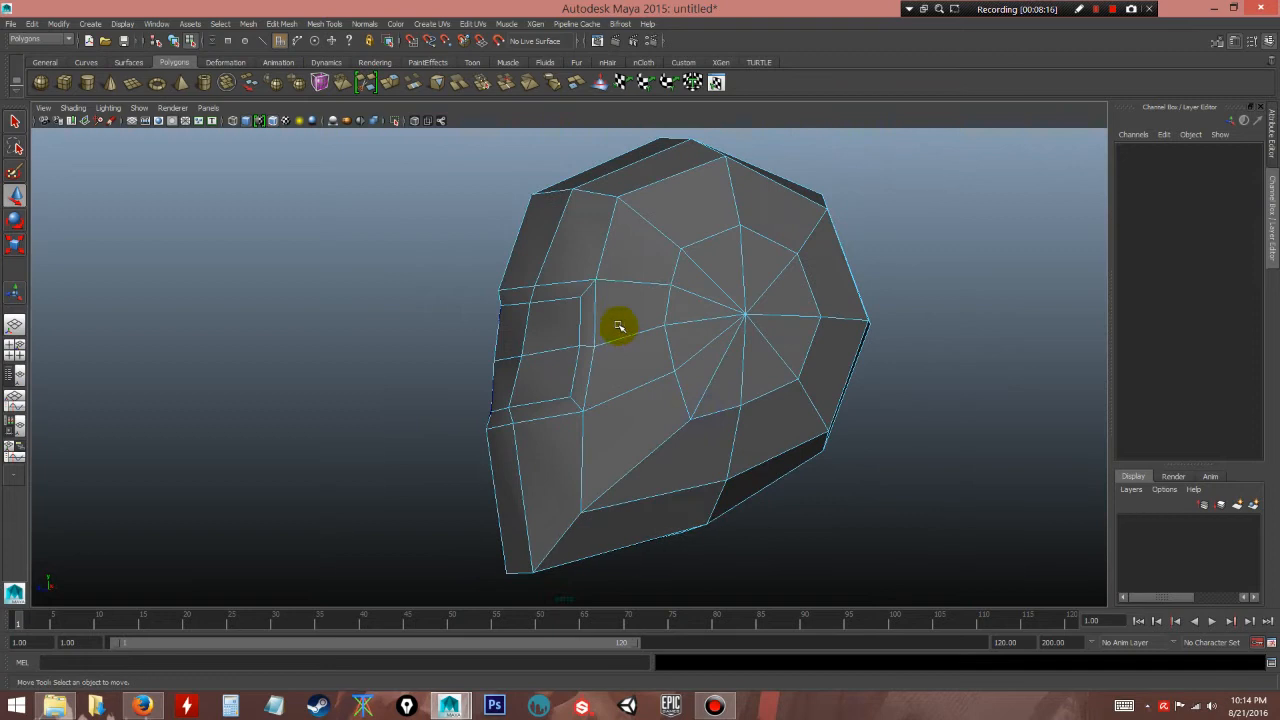
left_click_drag(653, 372, 740, 371, "alt")
right_click_drag(740, 371, 700, 406, "alt")
left_click_drag(700, 406, 612, 415, "alt")
right_click_drag(612, 415, 656, 452, "alt")
left_click_drag(657, 451, 735, 408, "alt")
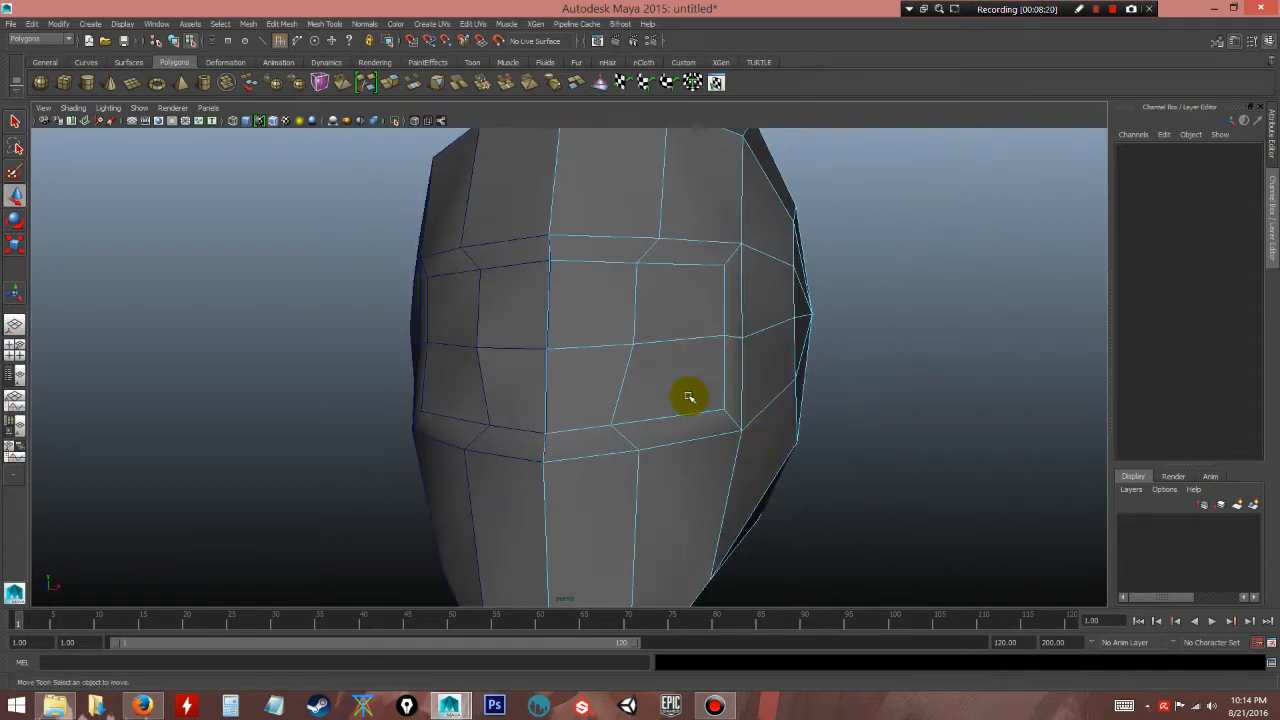
- Extrude the four inset eye-area faces and push them straight back into the head to form a recess
left_click(597, 324)
left_click(600, 396, "shift")
left_click(653, 396, "shift")
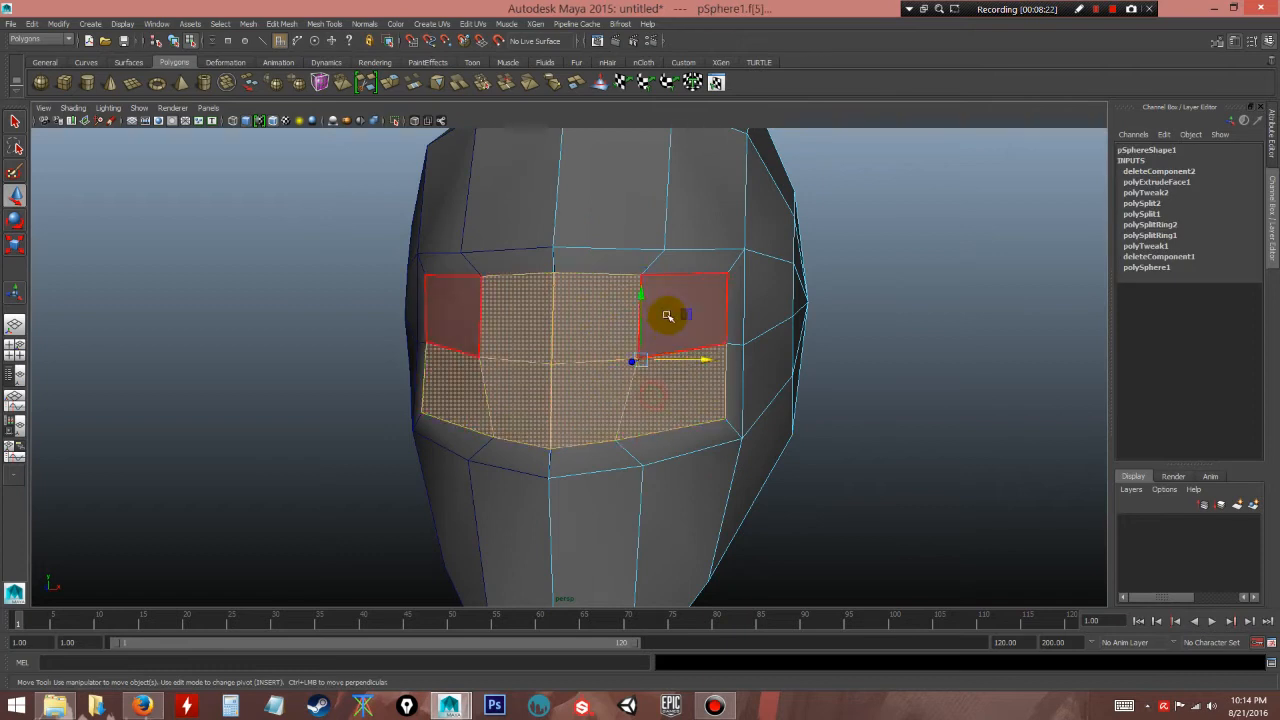
left_click(667, 317, "shift")
left_click_drag(660, 389, 440, 412, "alt")
left_click(389, 82)
key("w")
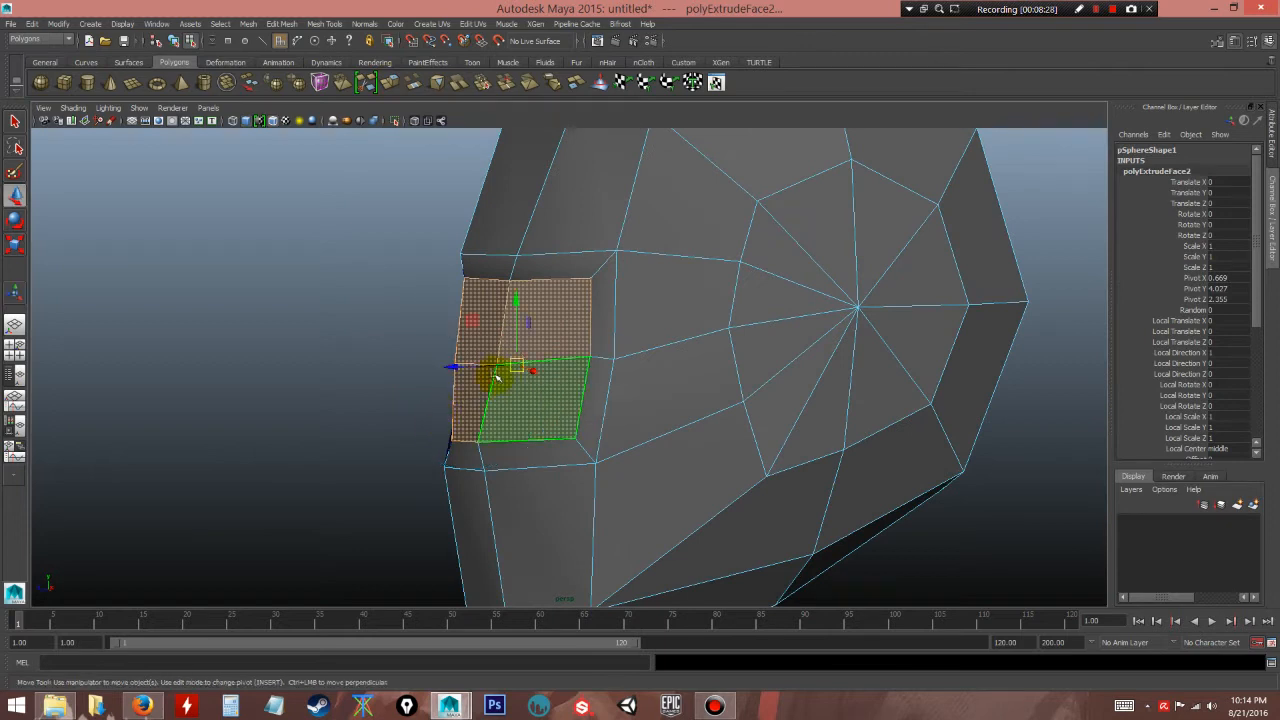
left_click_drag(455, 367, 661, 481)
left_click(840, 491)
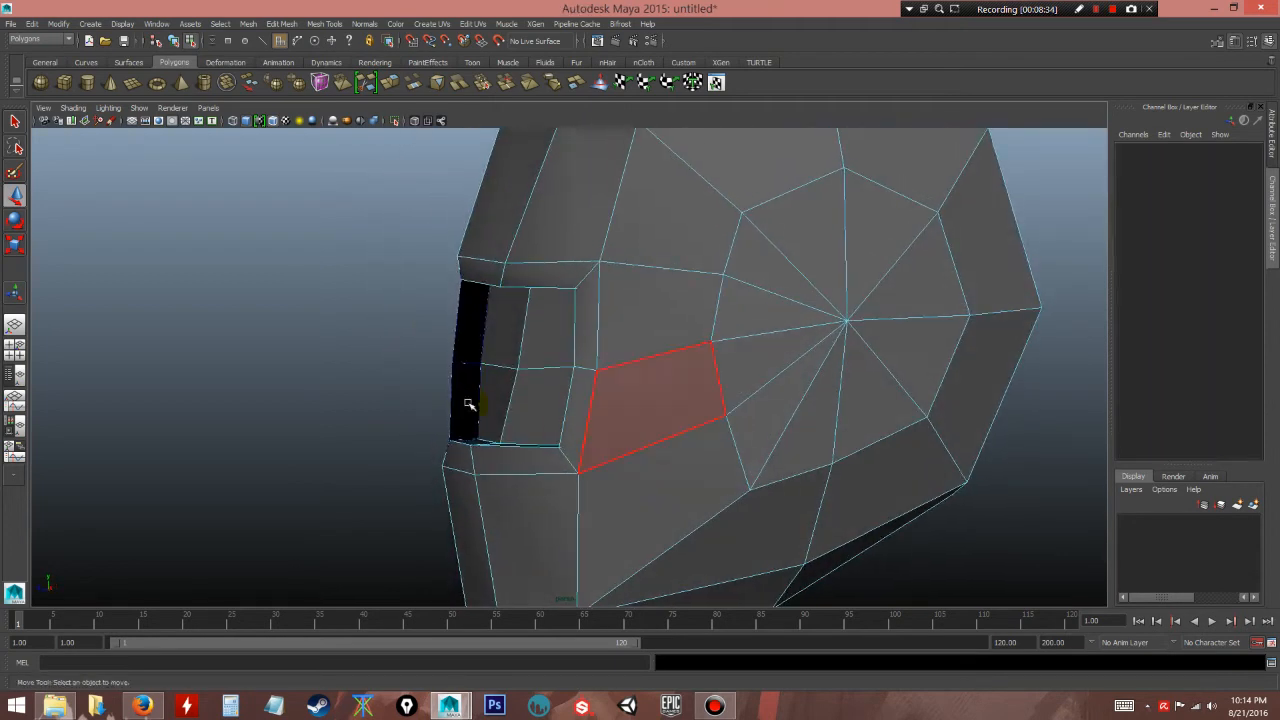
- Delete the two leftover side faces along the centre line of the eye recess
left_click(454, 400)
left_click(466, 318, "shift")
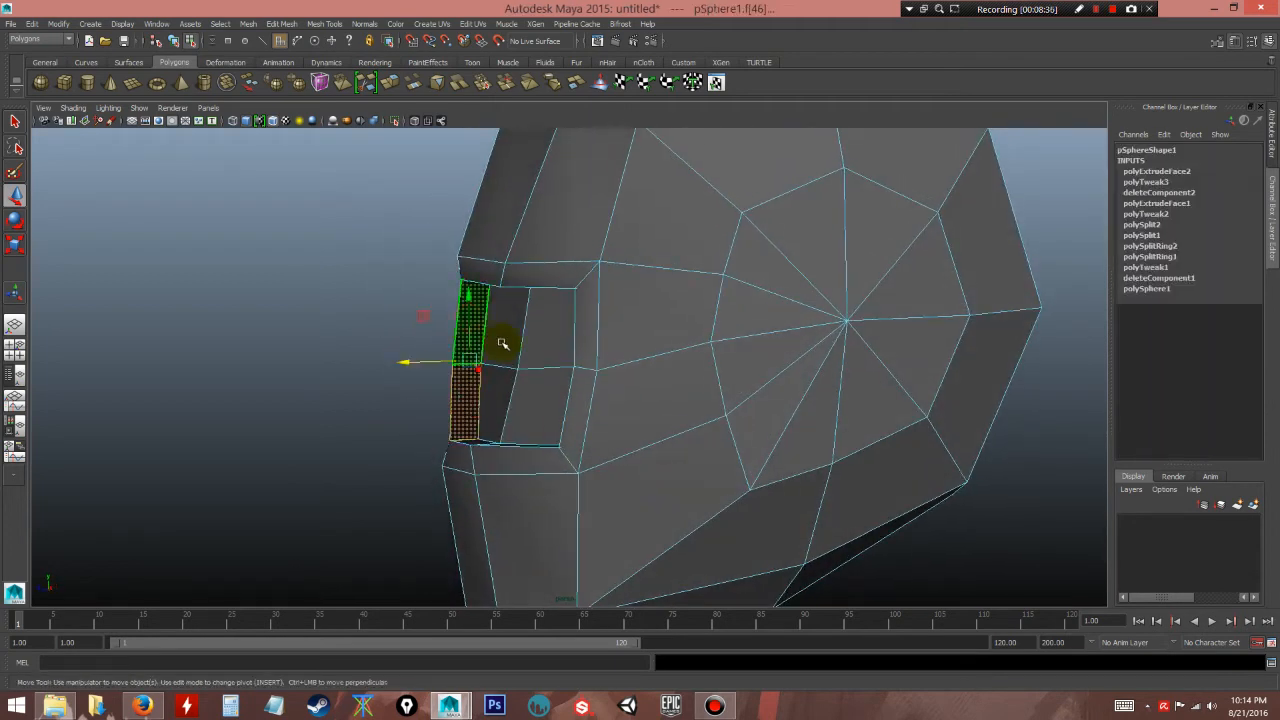
left_click(502, 343)
- Examine the eye recess and its surrounding edges from the front and side, checking its vertices and the unsmoothed display
left_click_drag(640, 425, 816, 429, "alt")
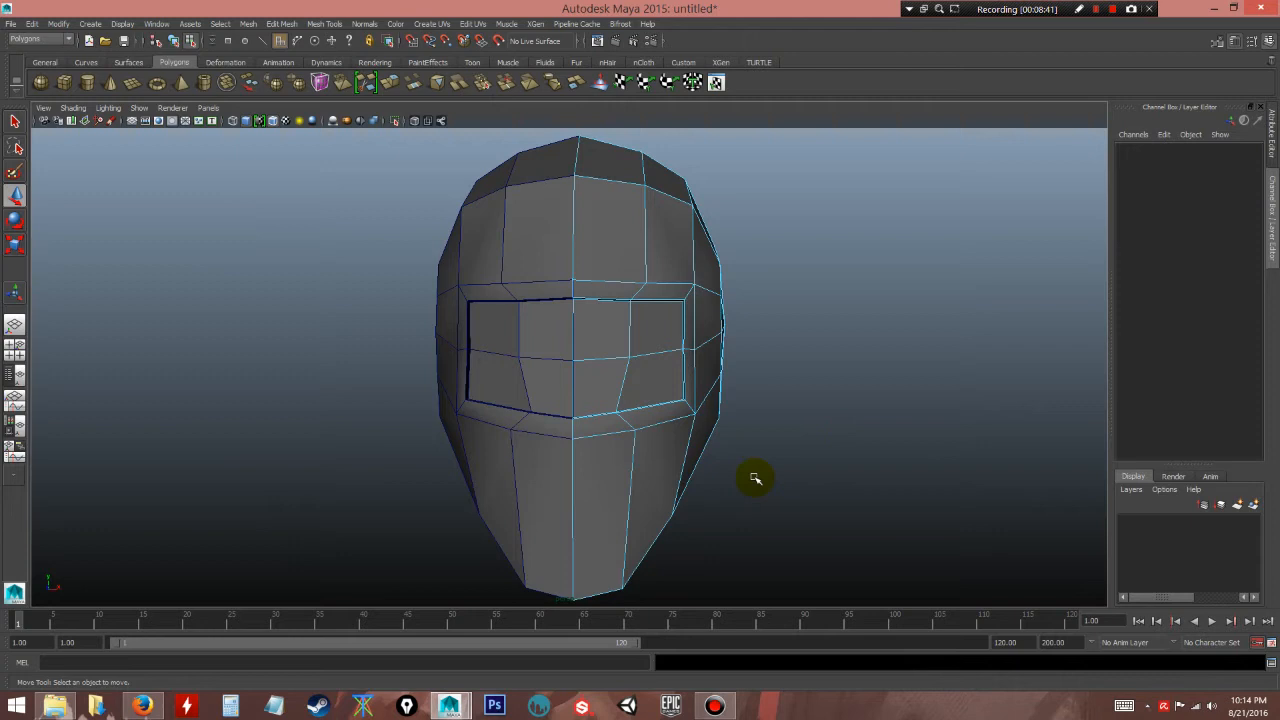
right_click_drag(798, 467, 829, 491, "alt")
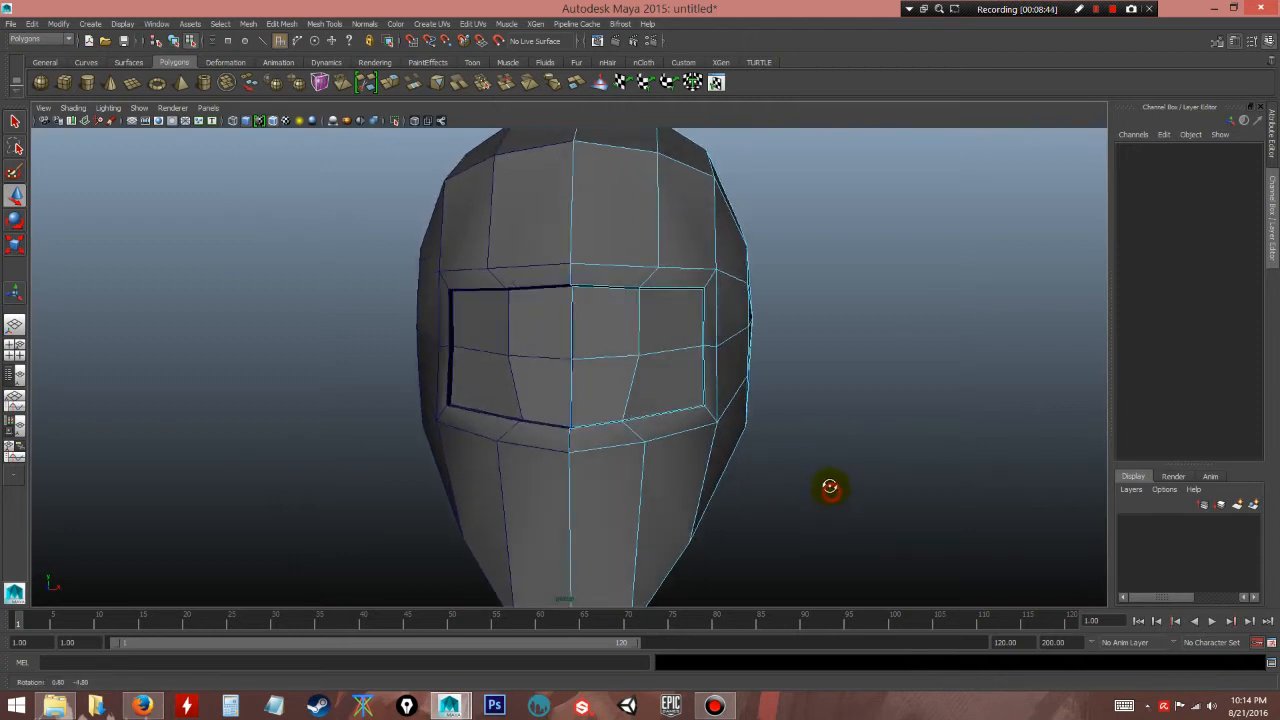
right_click(617, 325)
right_click_drag(584, 311, 568, 322)
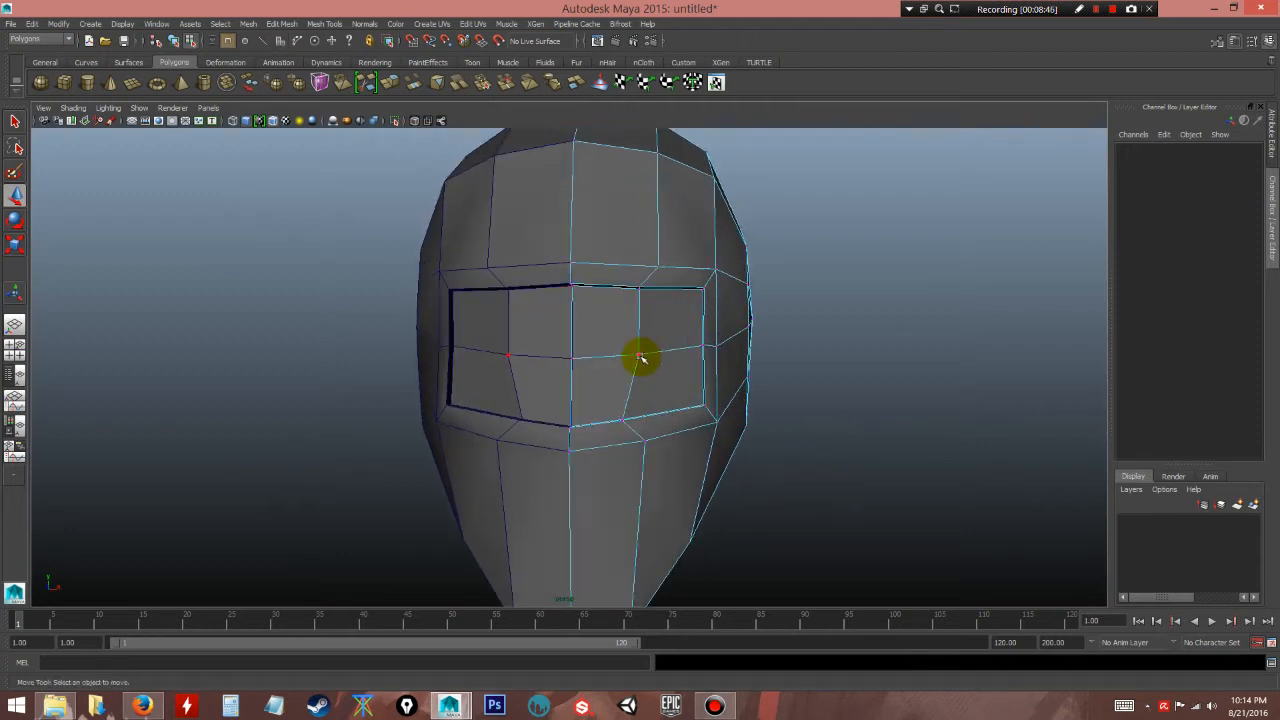
left_click(640, 357)
left_click(819, 400)
left_click_drag(820, 408, 727, 469, "alt")
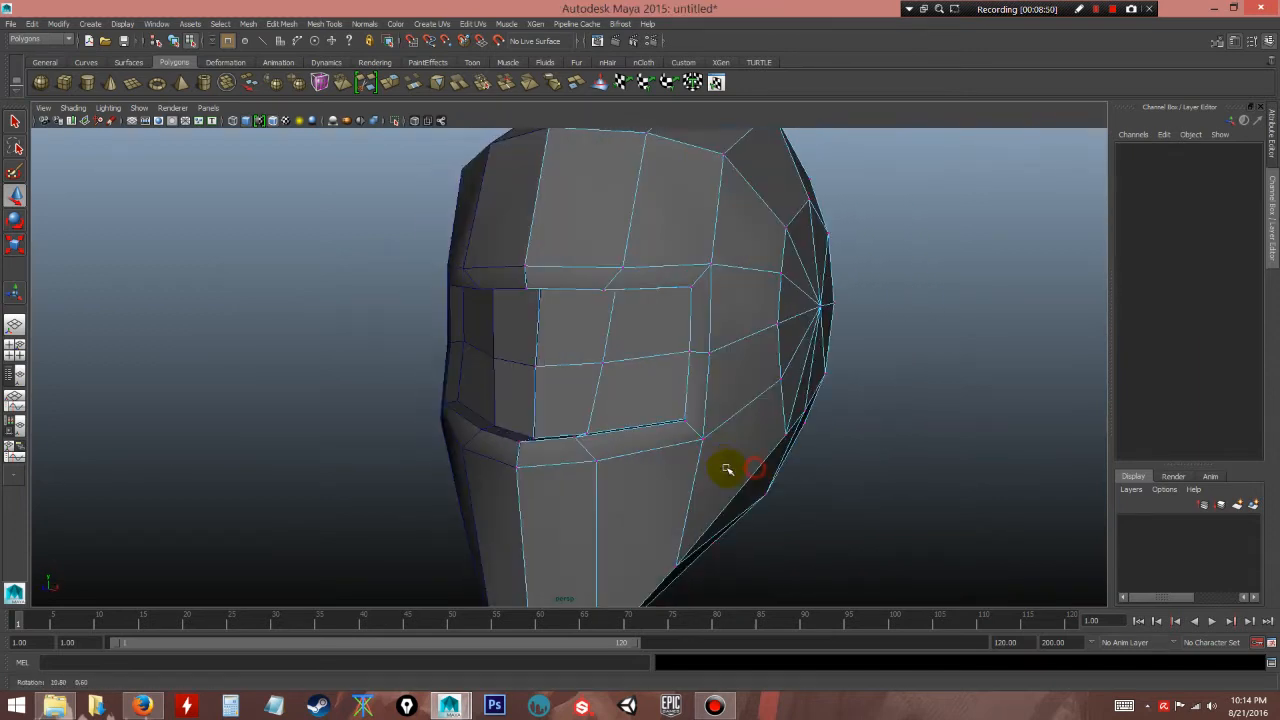
right_click_drag(704, 468, 663, 477, "alt")
left_click_drag(663, 477, 484, 336, "alt")
right_click_drag(591, 338, 626, 437, "alt")
key("1")
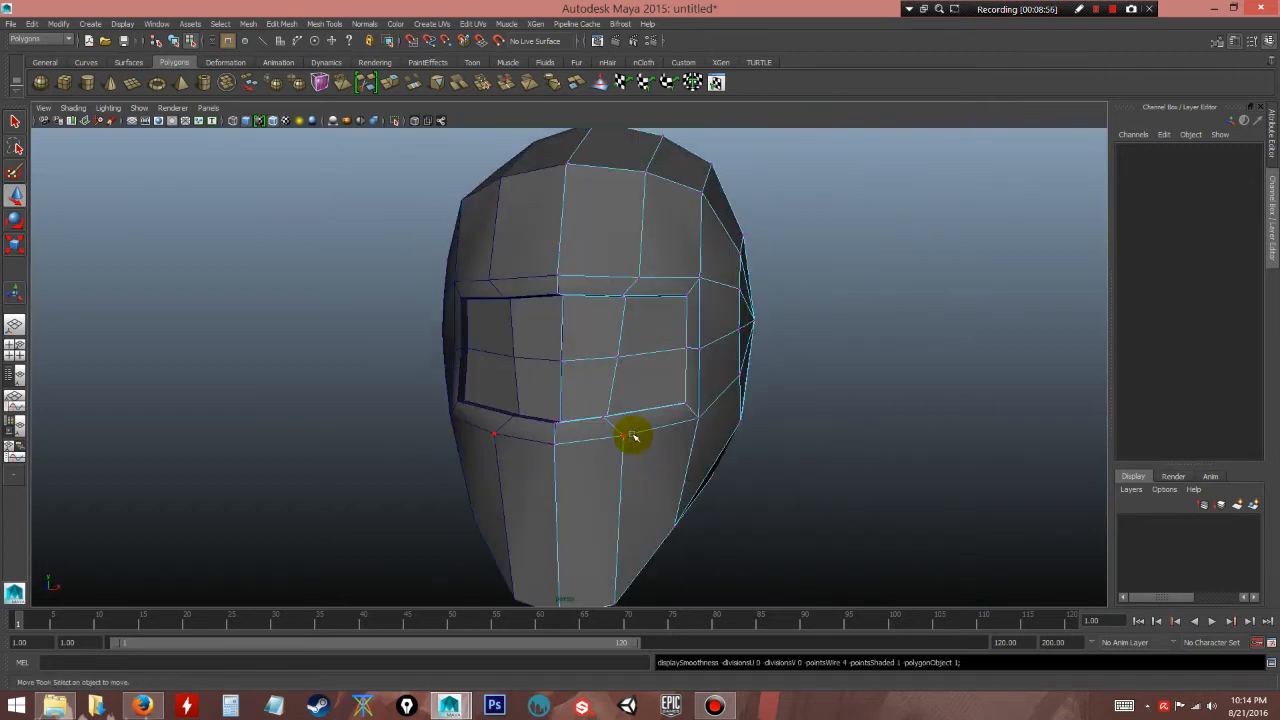
left_click_drag(563, 441, 633, 444, "alt")
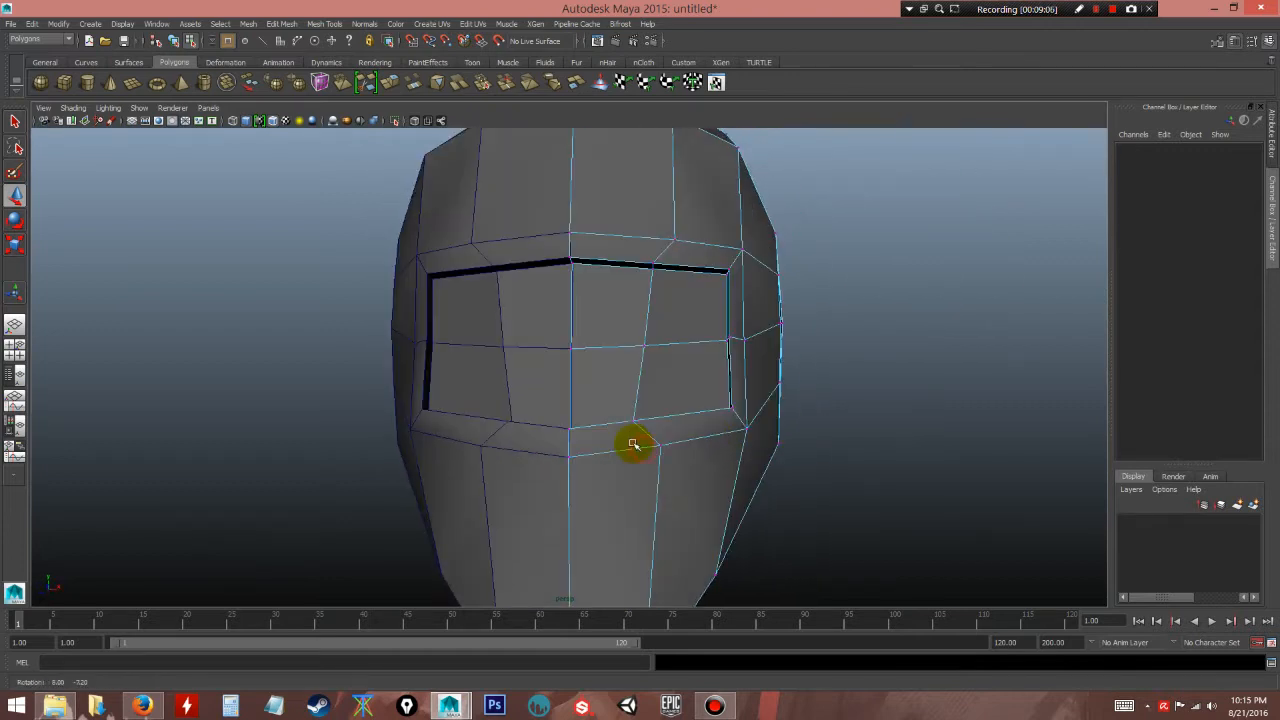
- Extract the four recessed eye-area faces from the head half as a separate mesh
right_click(619, 359)
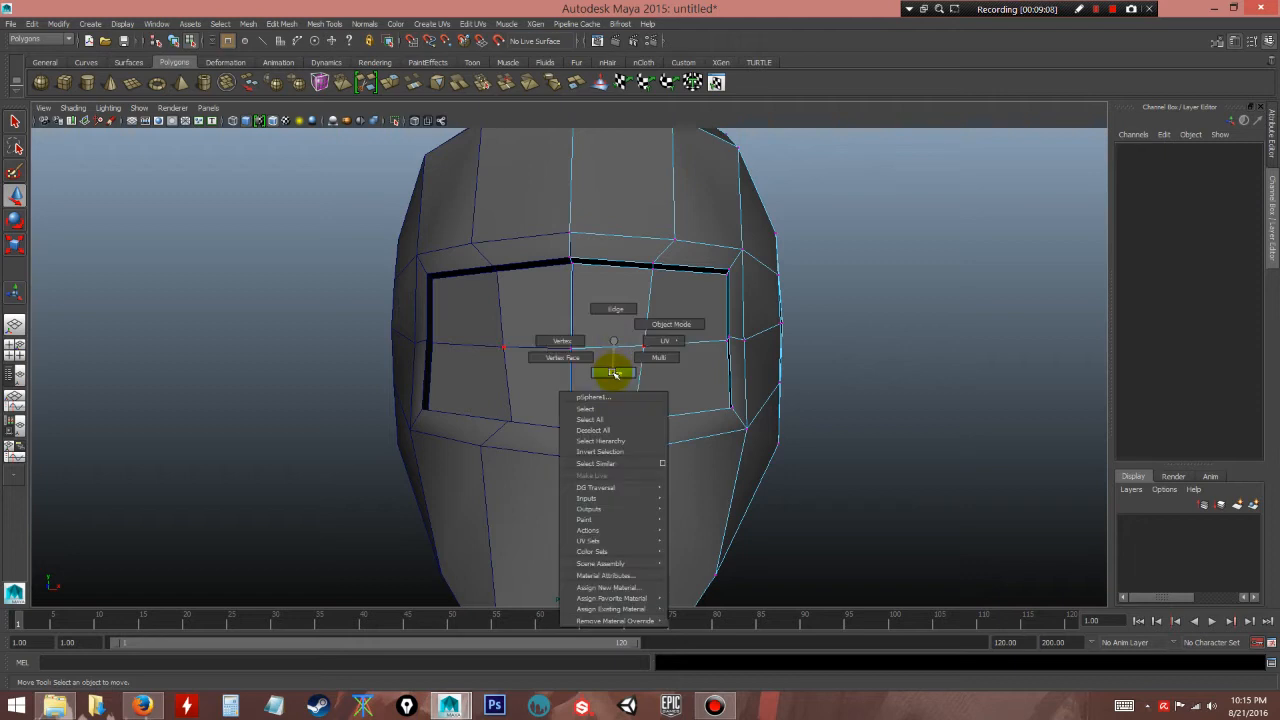
right_click_drag(614, 374, 613, 378)
left_click(609, 384)
left_click(699, 390, "shift")
left_click(689, 310, "shift")
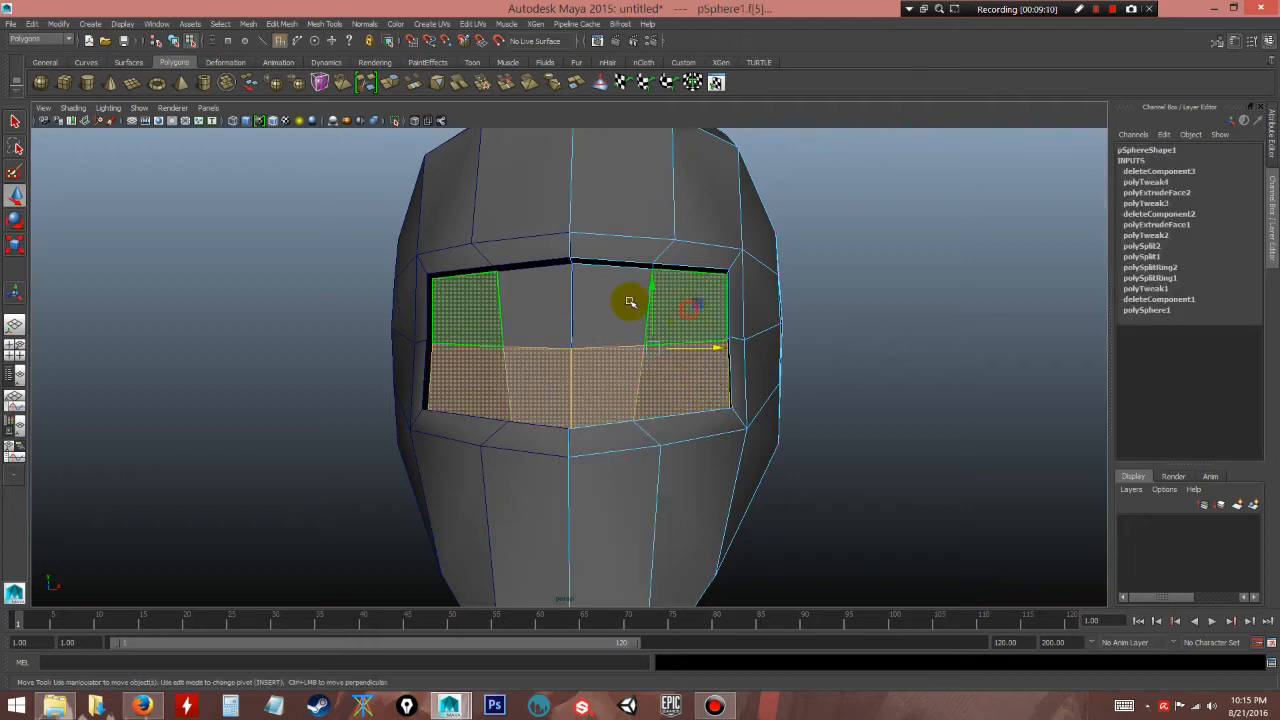
left_click(592, 295, "shift")
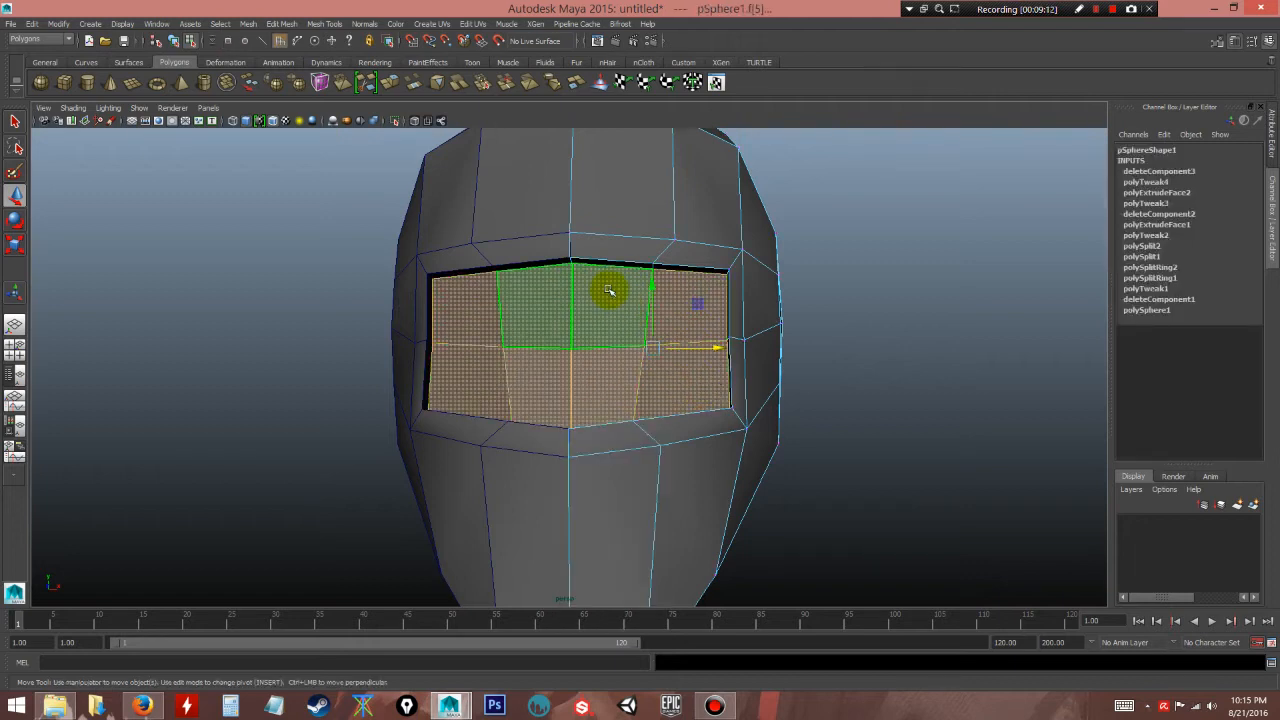
left_click_drag(613, 357, 571, 366, "alt")
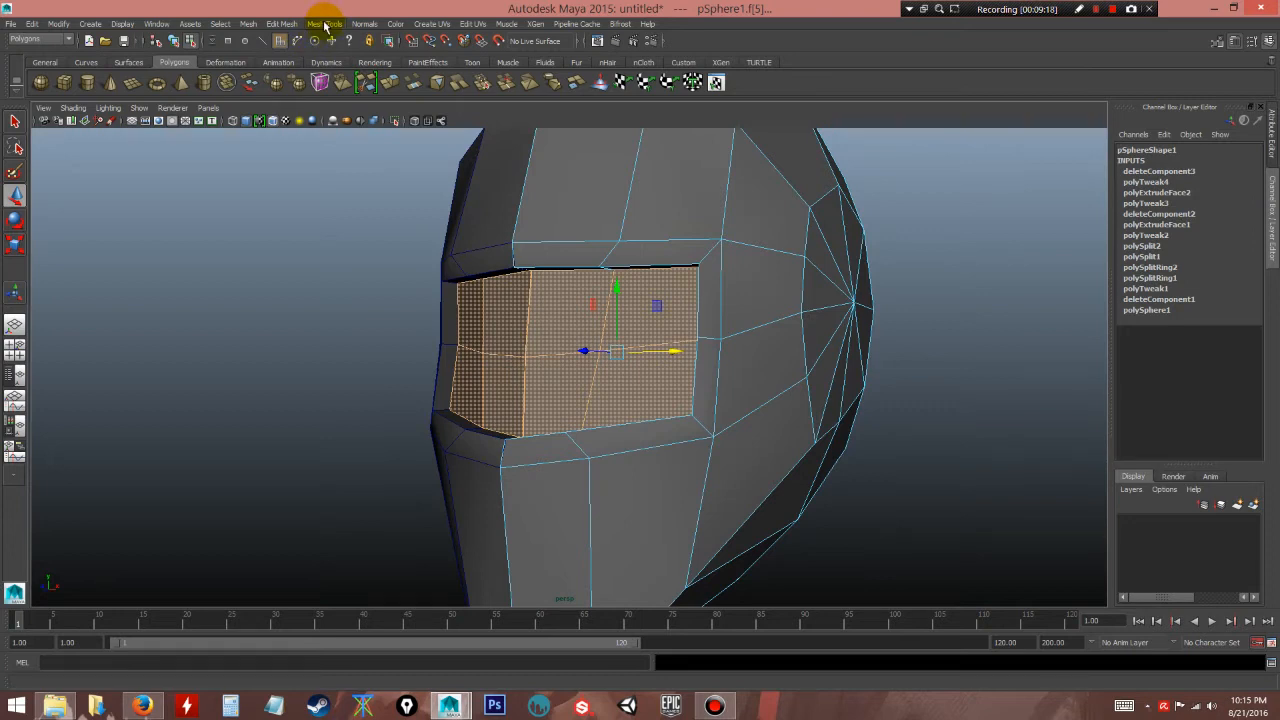
left_click(283, 24)
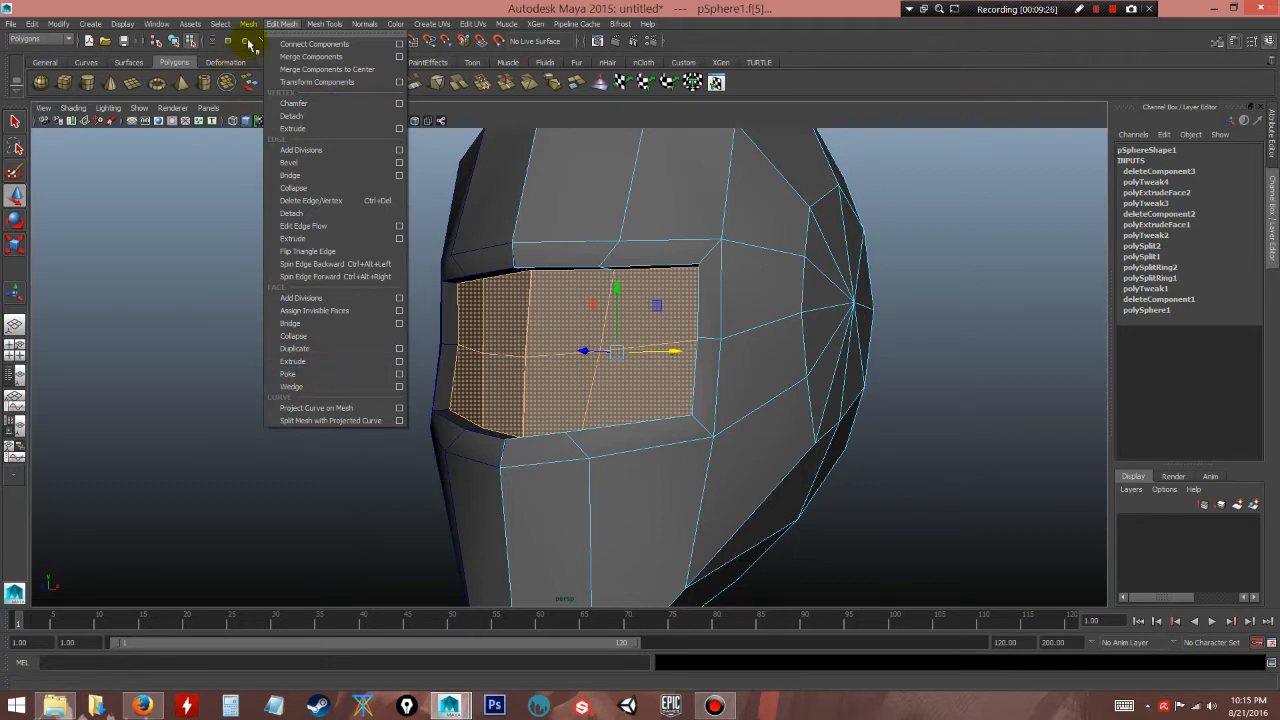
mouse_move(246, 23)
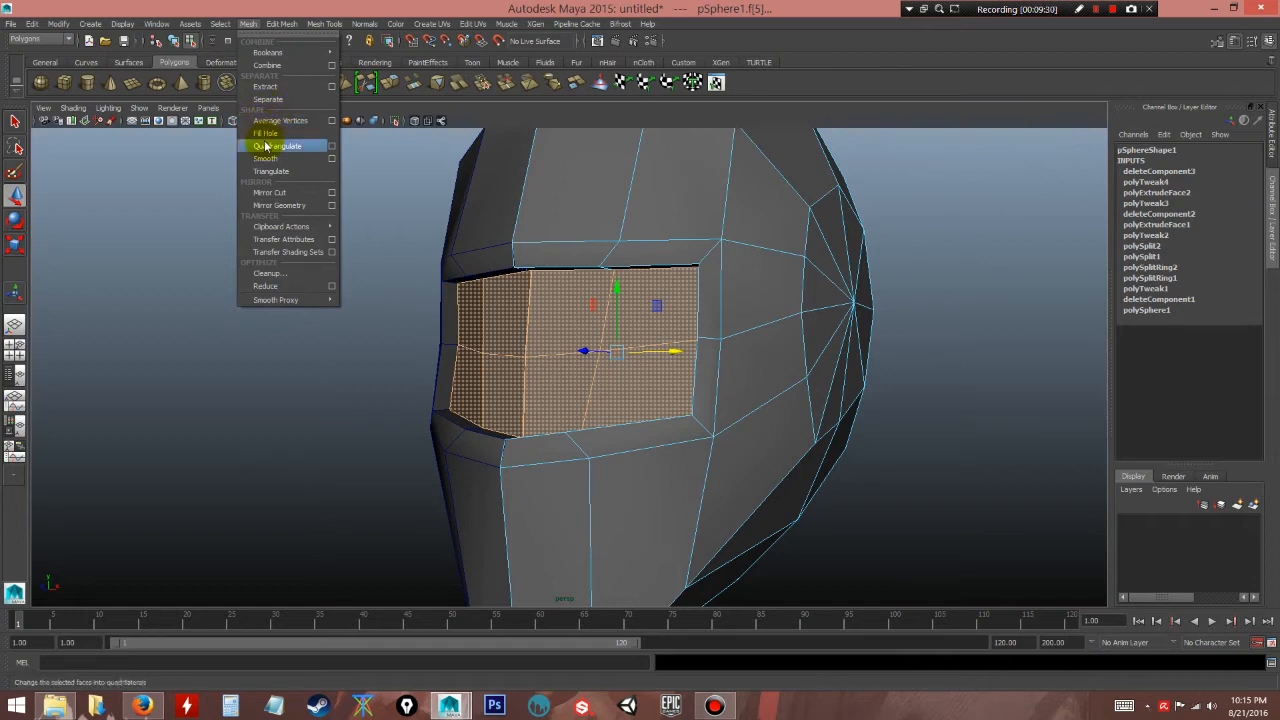
mouse_move(280, 228)
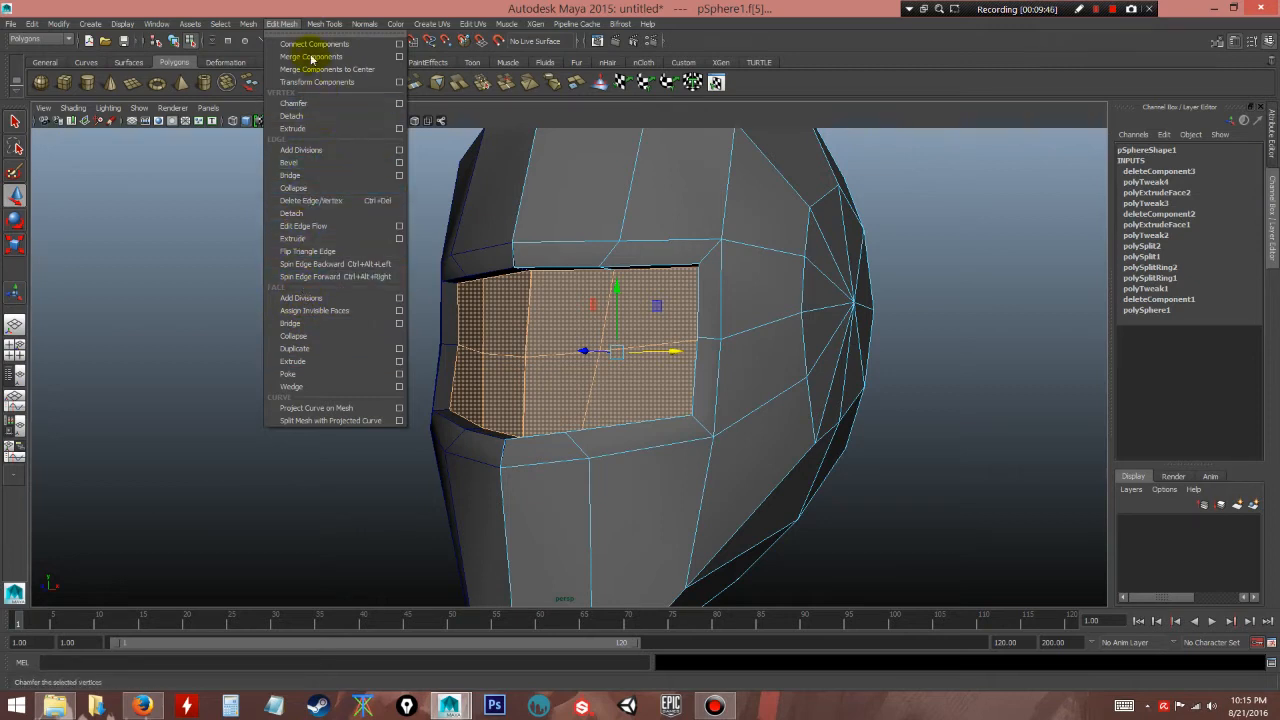
left_click(322, 24)
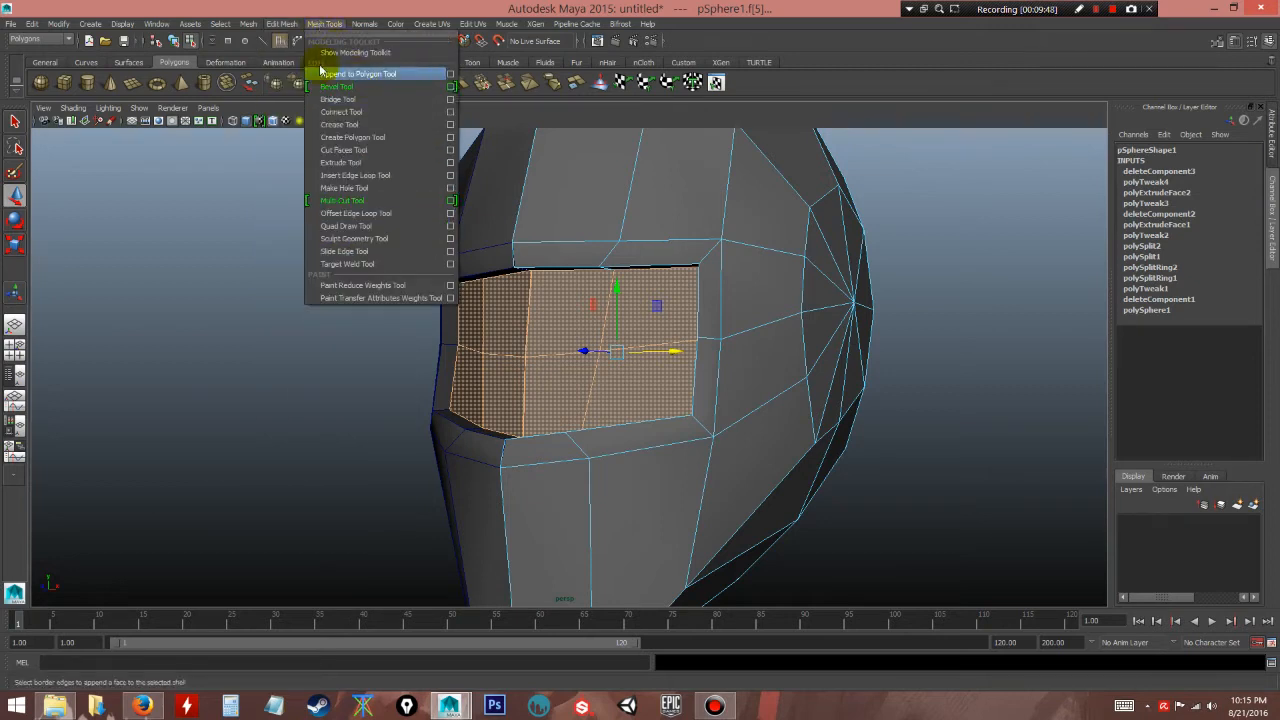
left_click(246, 24)
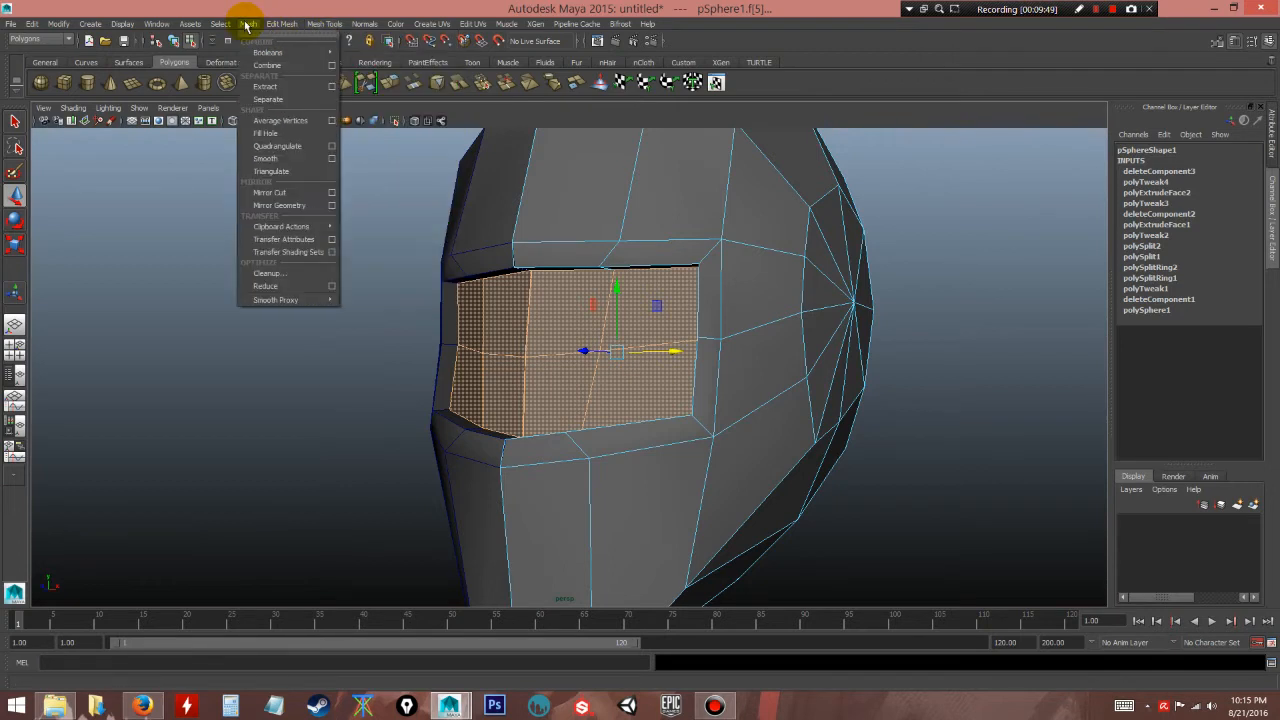
left_click(270, 87)
- Return the extracted eye panel to object mode and try moving it away from the head half
left_click_drag(766, 374, 795, 309, "alt")
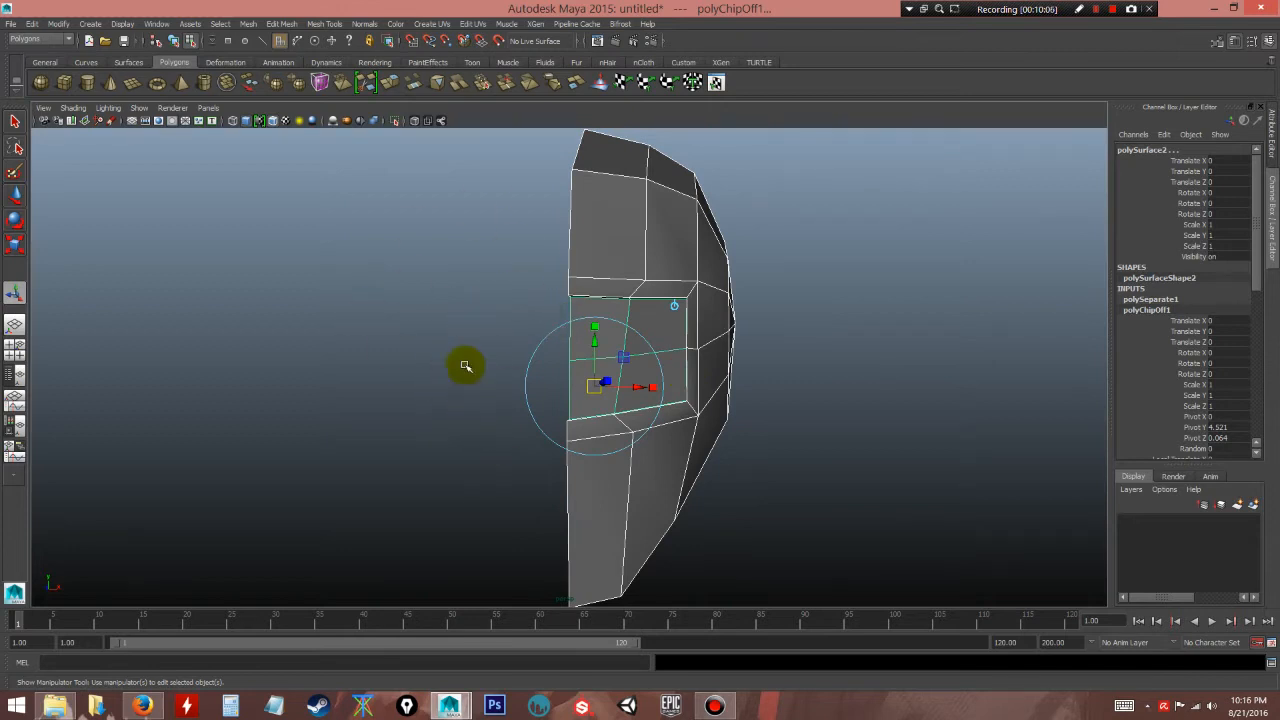
left_click_drag(560, 335, 527, 343, "alt")
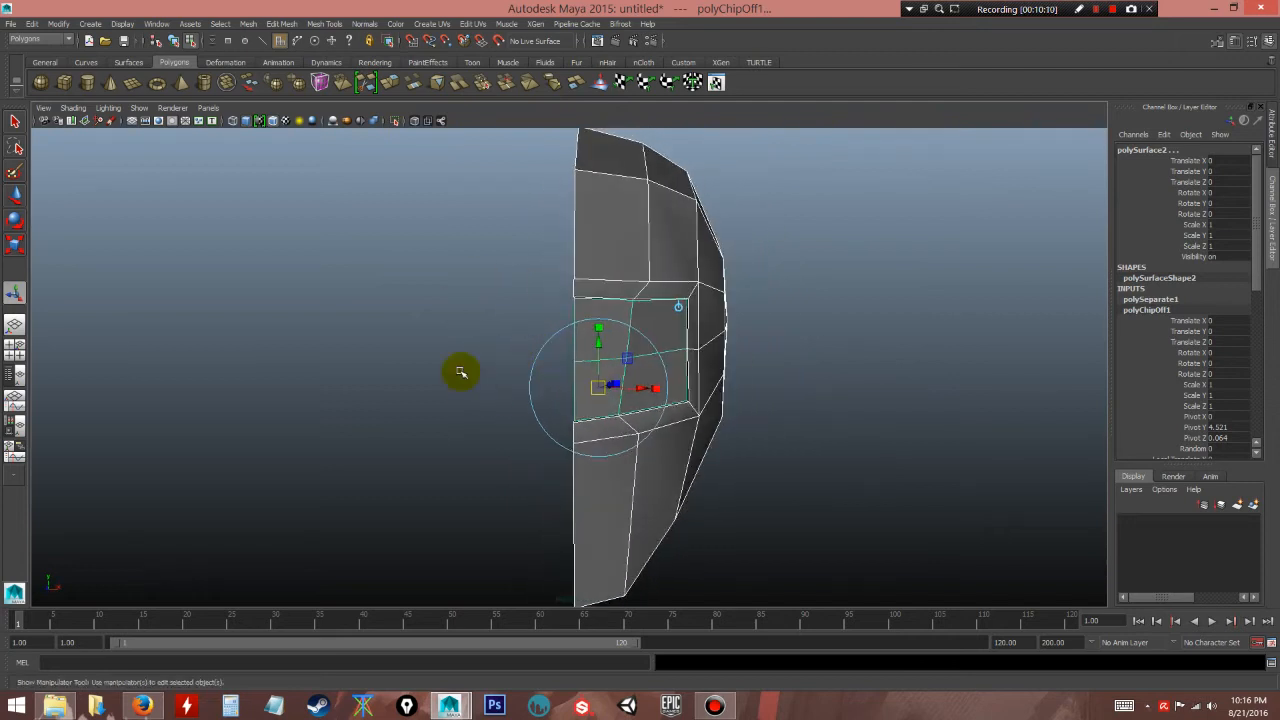
left_click(783, 389)
left_click_drag(783, 389, 617, 380, "alt")
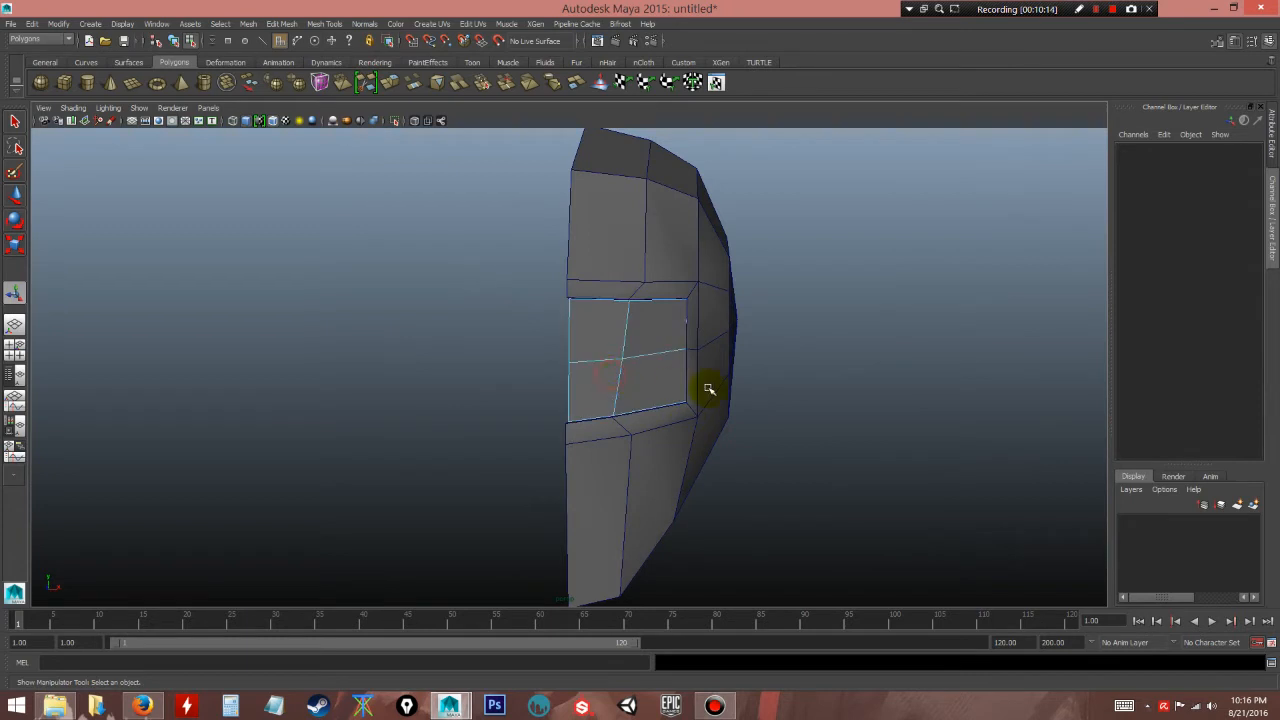
right_click_drag(651, 363, 700, 349)
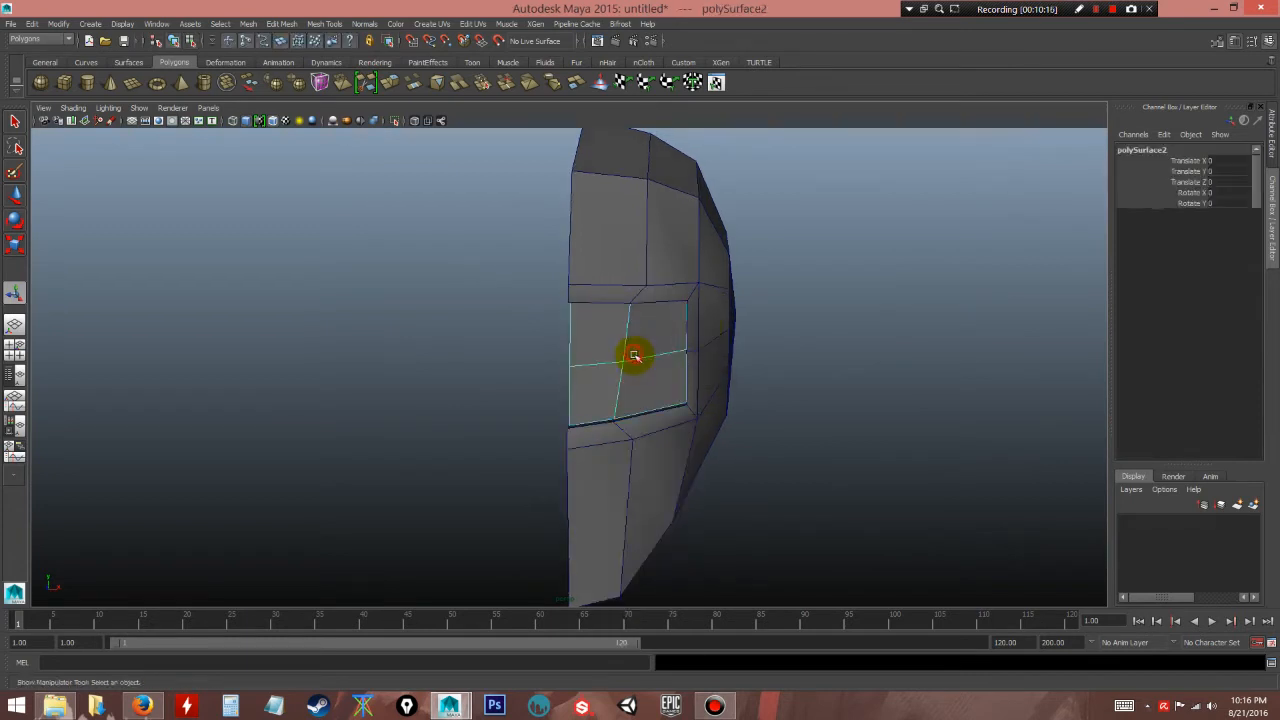
key("w")
left_click_drag(651, 314, 782, 422)
key("ctrl+z")
left_click(820, 400)
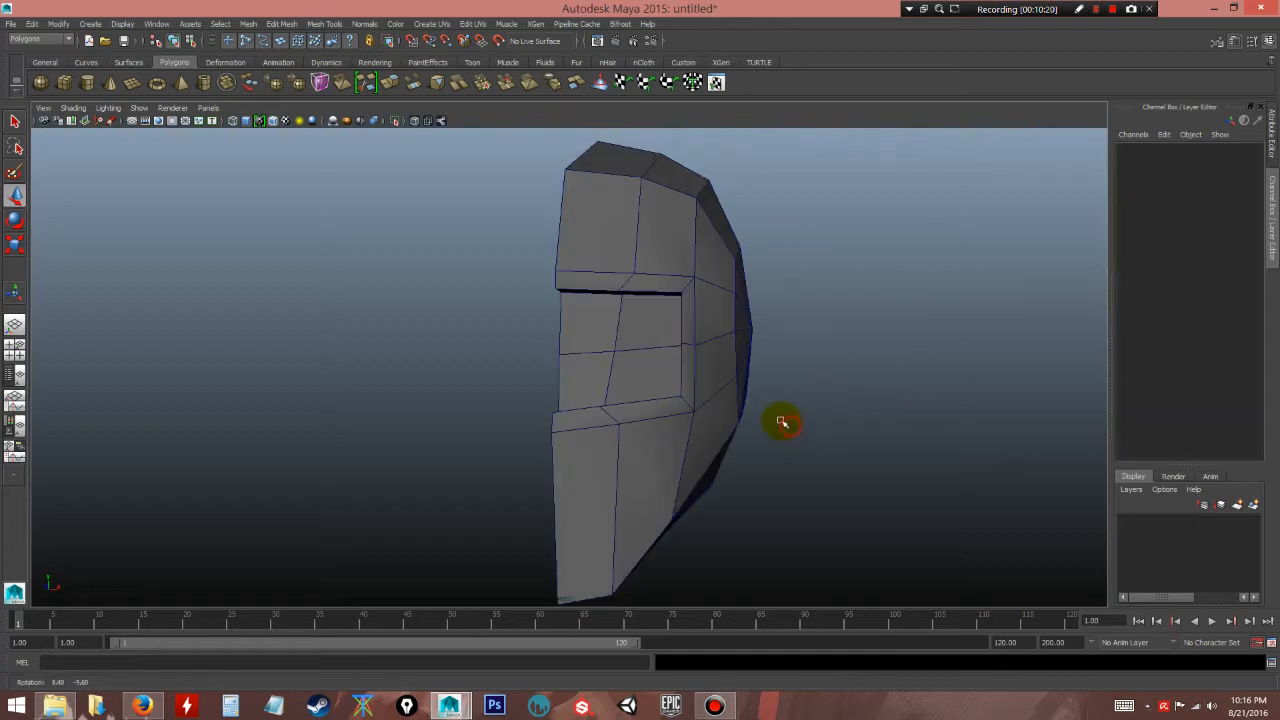
- Mirror the head half across the centre line with Duplicate Special
left_click(684, 277)
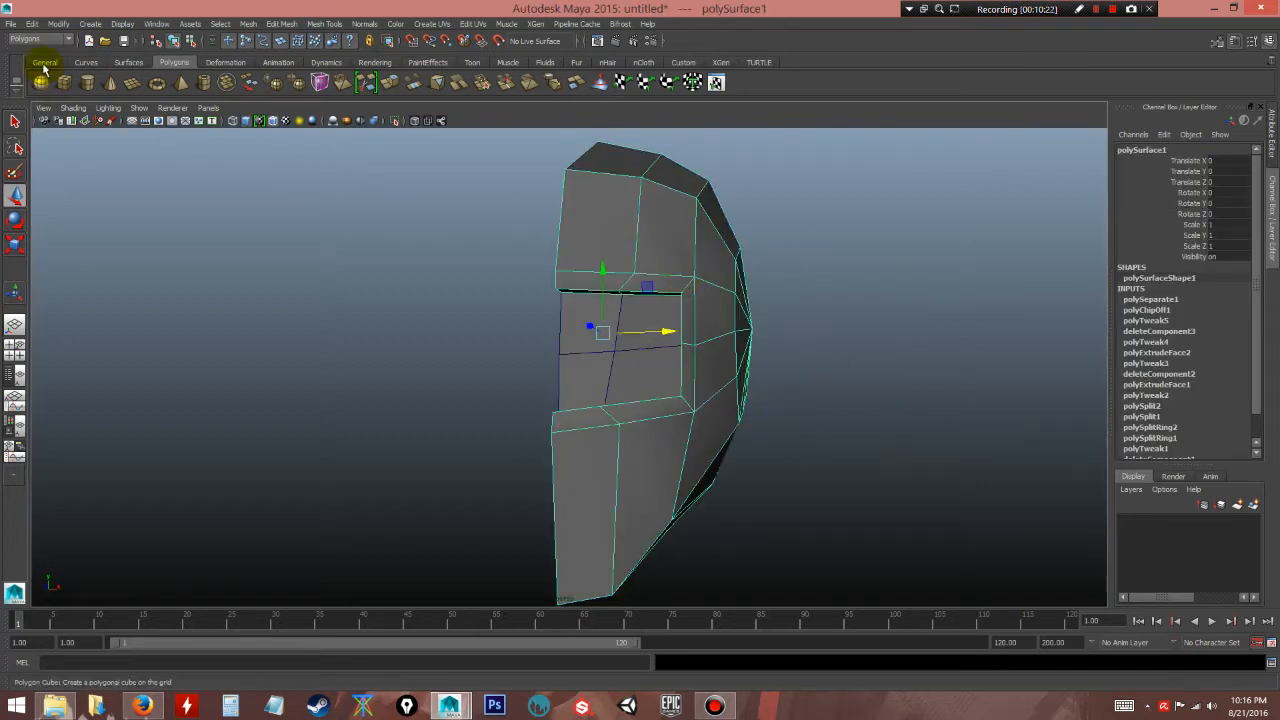
left_click(34, 25)
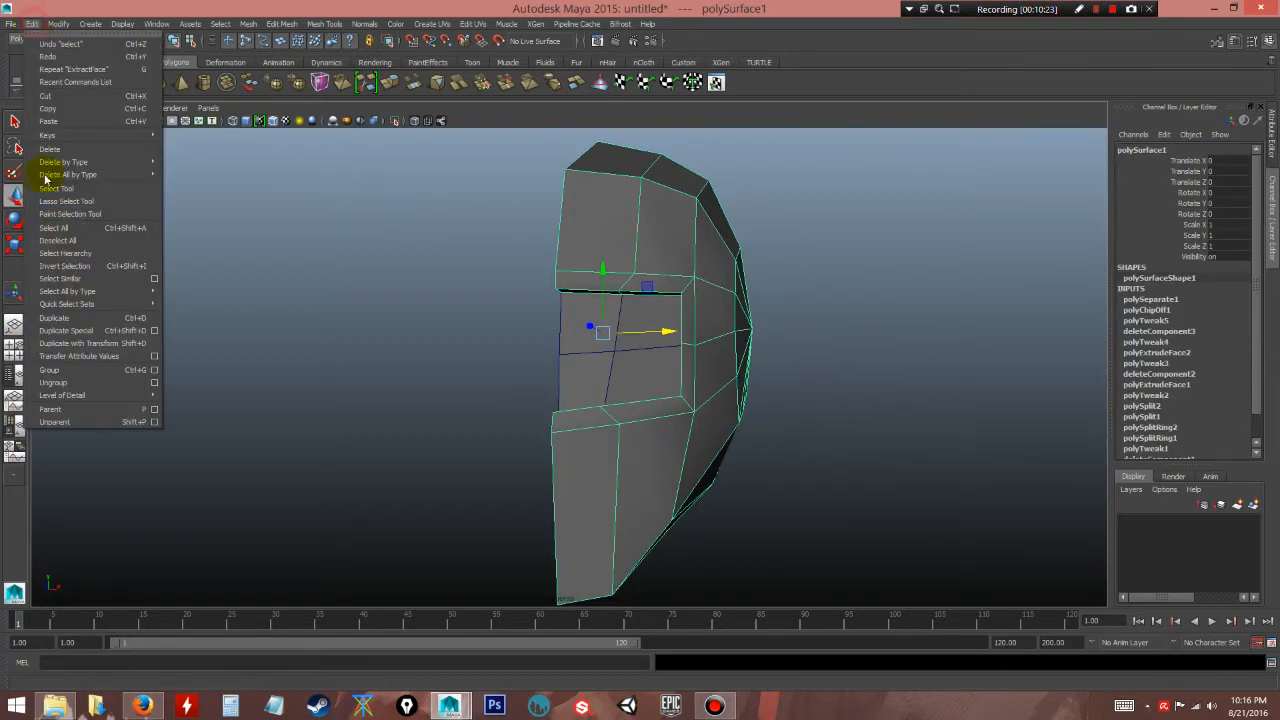
left_click(101, 333)
left_click_drag(100, 329, 652, 408, "alt")
left_click(771, 486)
- Mirror the extracted eye panel across the centre line with Duplicate Special at X scale -1
left_click(599, 369)
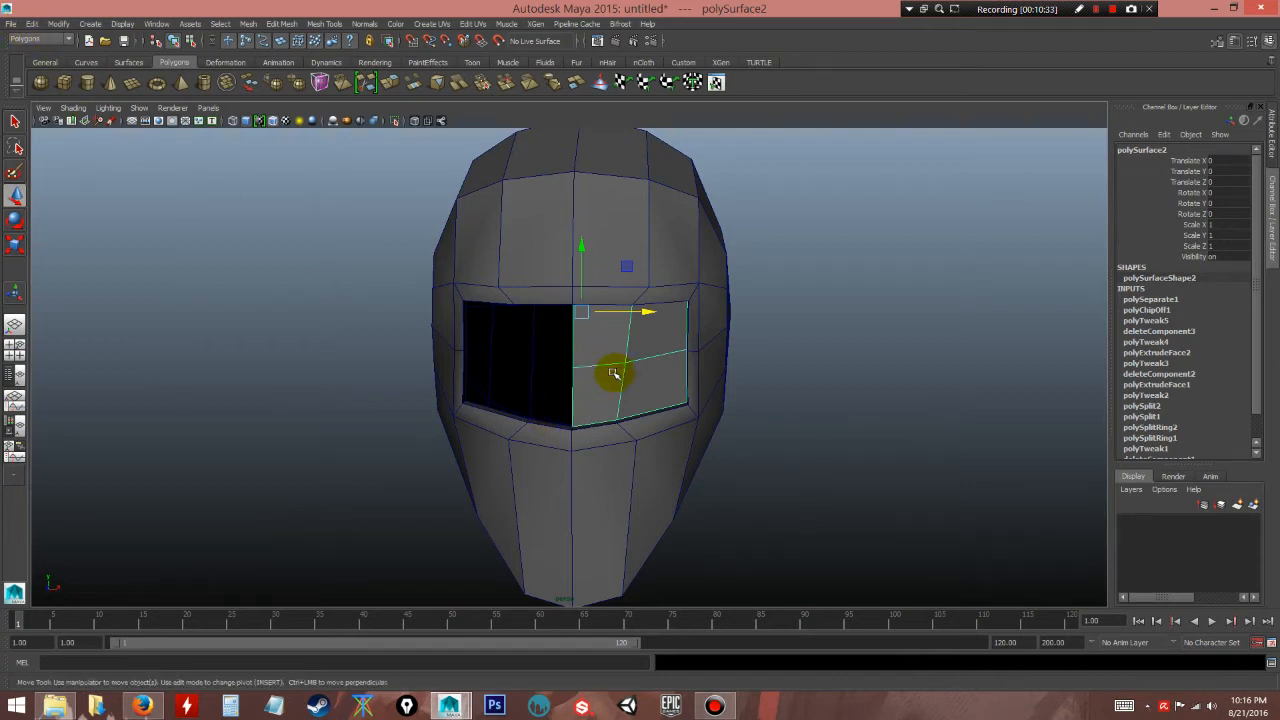
key("ctrl+shift+d")
left_click(752, 378)
left_click_drag(768, 449, 702, 431, "alt")
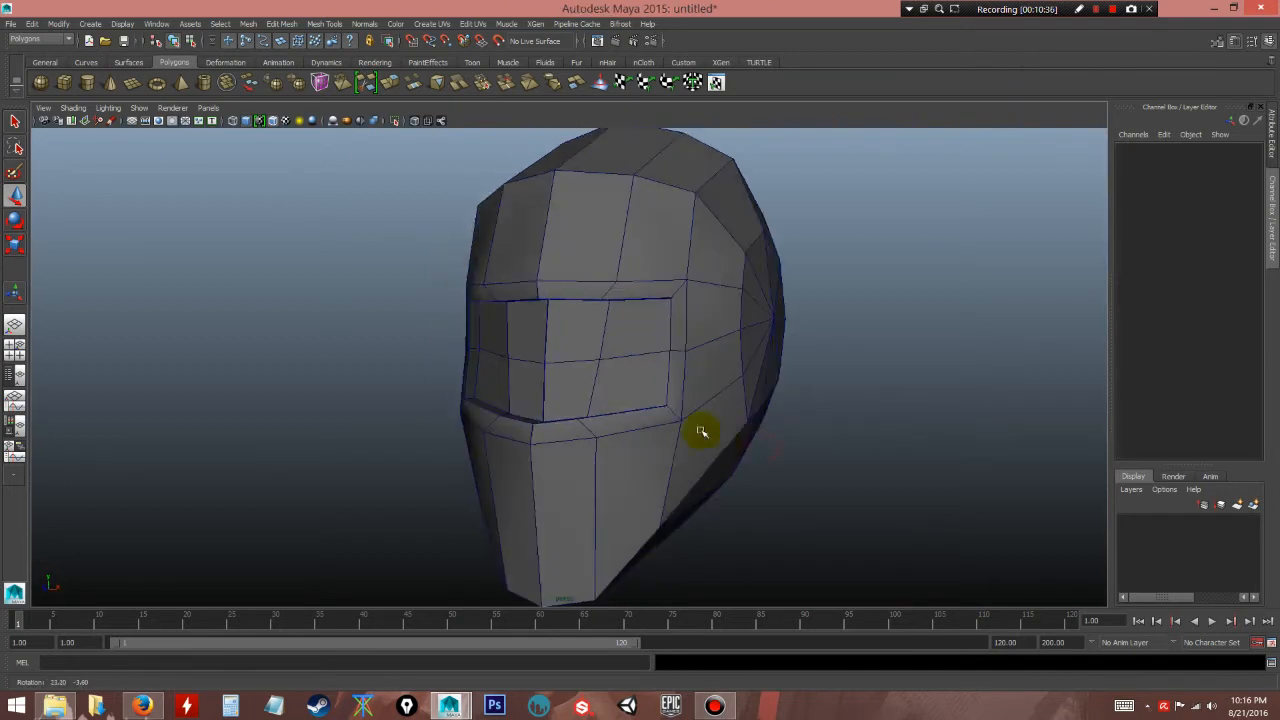
left_click_drag(689, 377, 764, 373, "alt")
- Combine the original and mirrored eye panels into one mesh
left_click(623, 349)
left_click(533, 360, "shift")
mouse_move(577, 374)
left_mouse_down("alt")
mouse_move(629, 449)
mouse_move(543, 451)
mouse_move(657, 457)
mouse_move(586, 457)
mouse_move(600, 380)
left_mouse_up("alt")
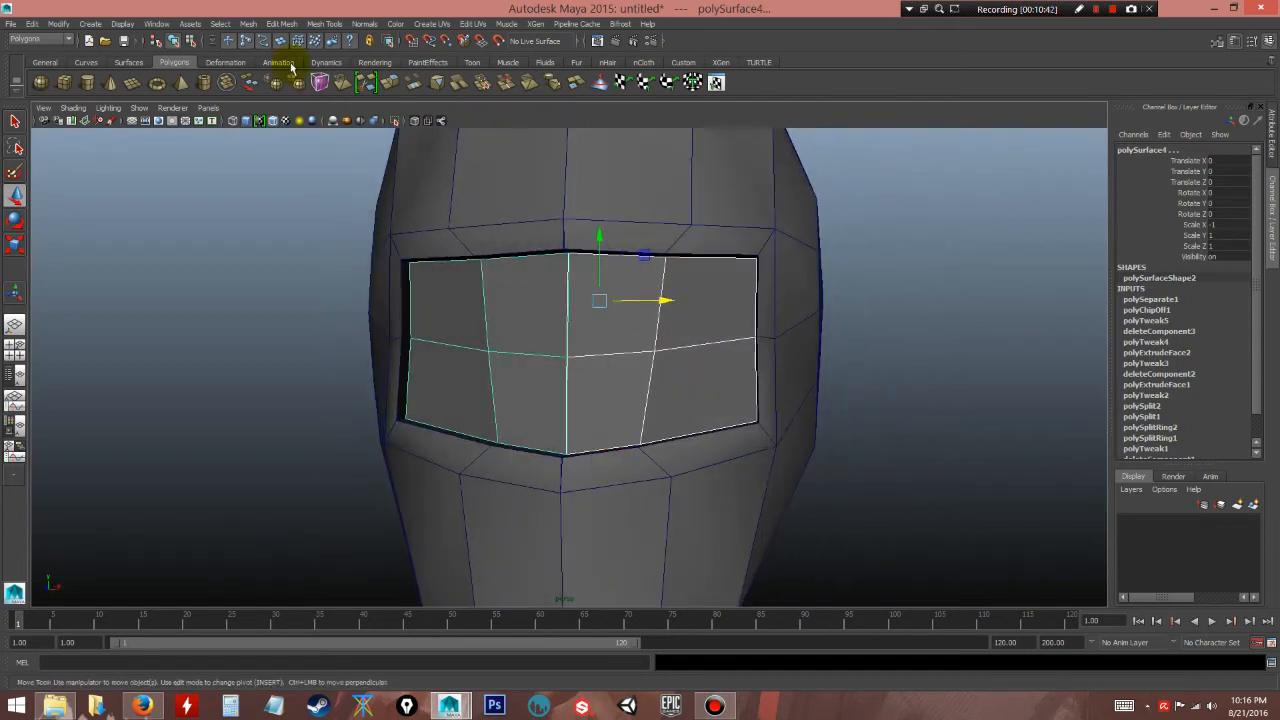
left_click(248, 23)
left_click(260, 68)
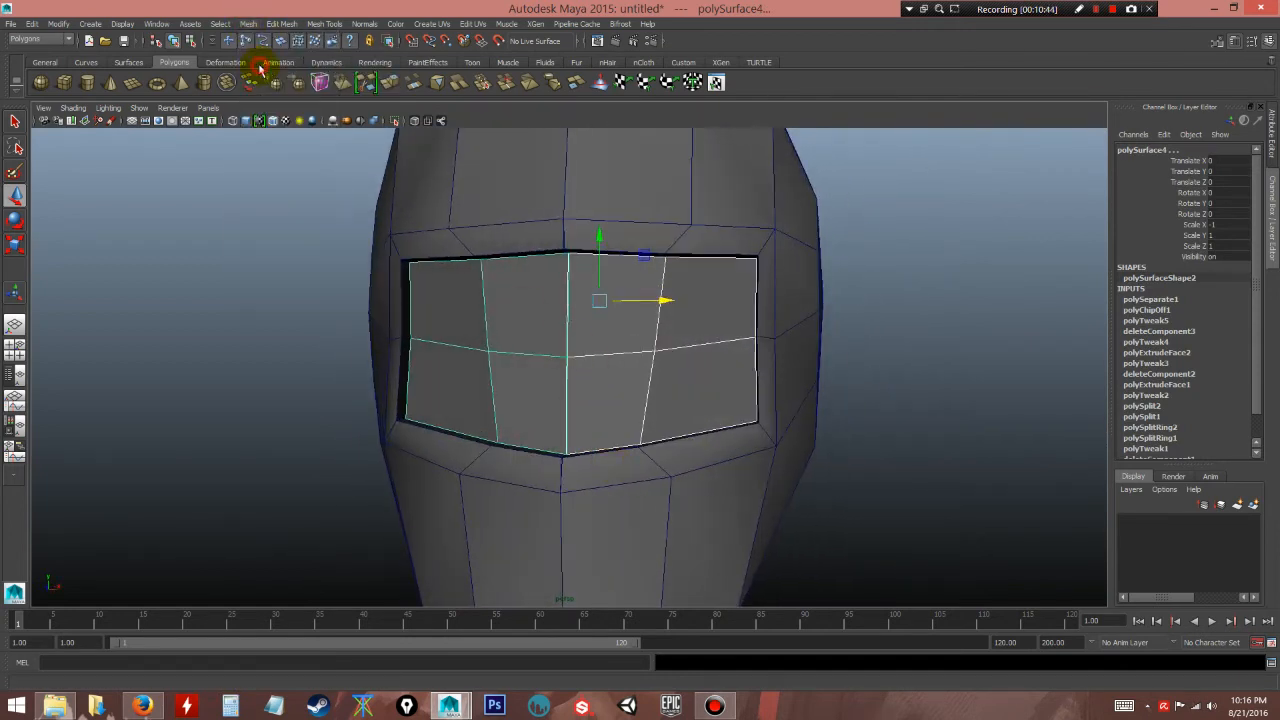
- Select the combined eye panel's centre-line vertices and scale them together along X to close the gap
right_click_drag(607, 292, 560, 292)
left_click(578, 358)
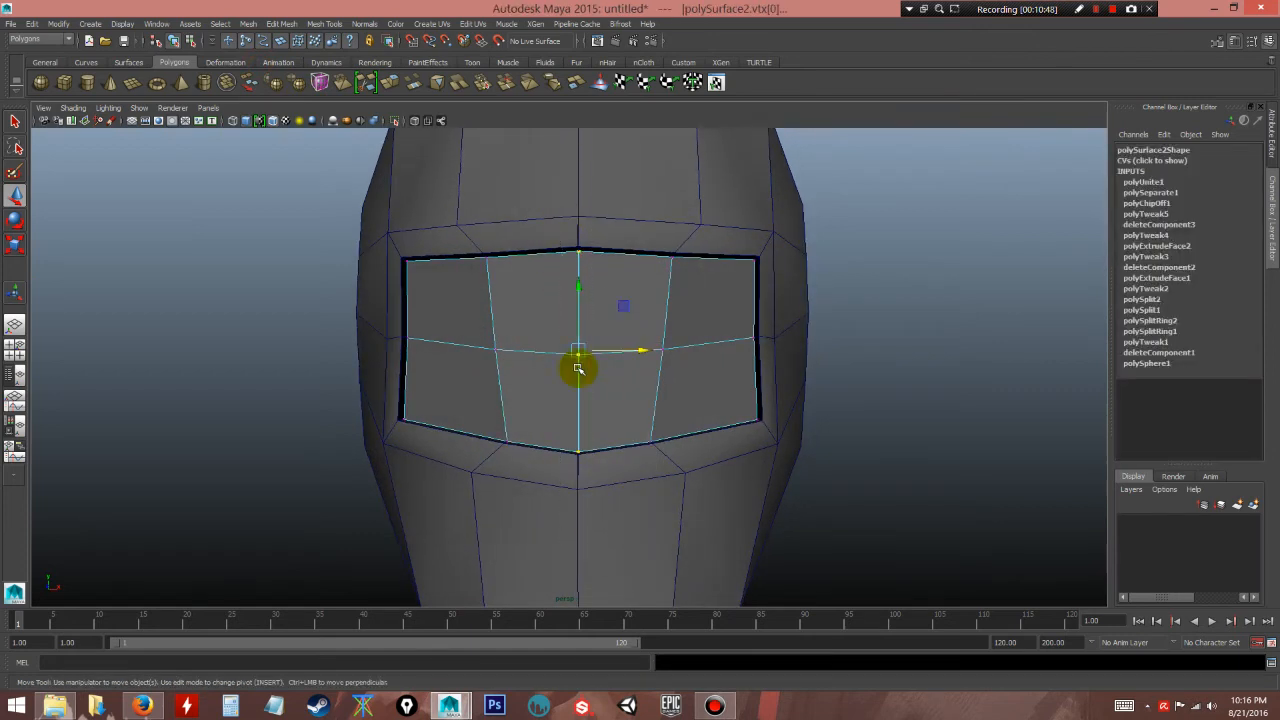
left_click_drag(586, 386, 625, 400, "alt")
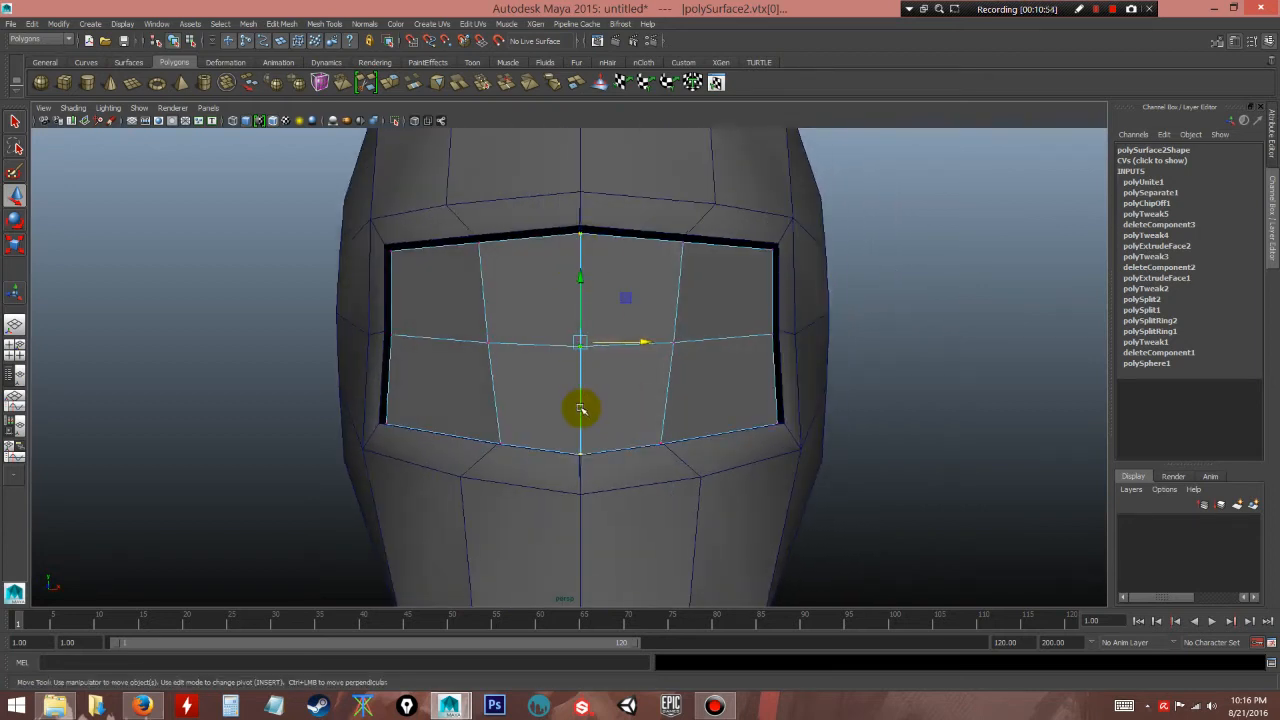
scroll(609, 386, "up", 5)
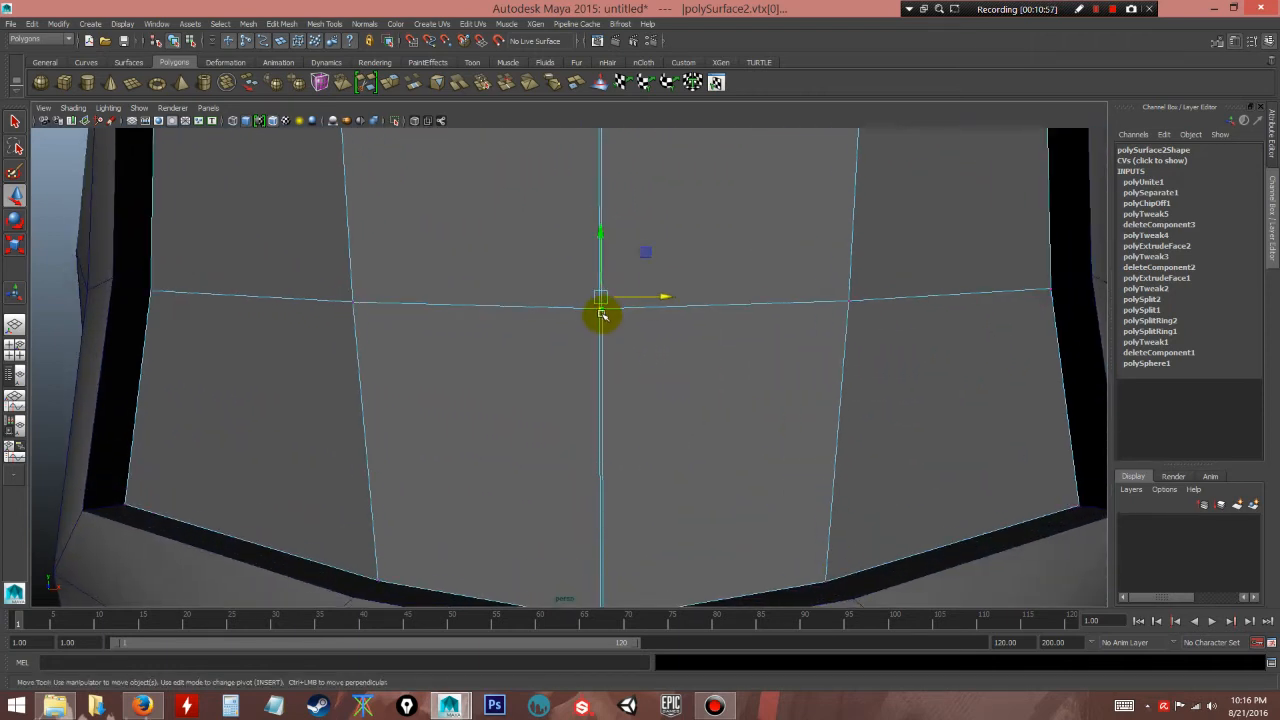
right_click_drag(647, 326, 794, 469, "alt")
middle_click_drag(734, 357, 690, 413, "alt")
right_click_drag(692, 411, 780, 522, "alt")
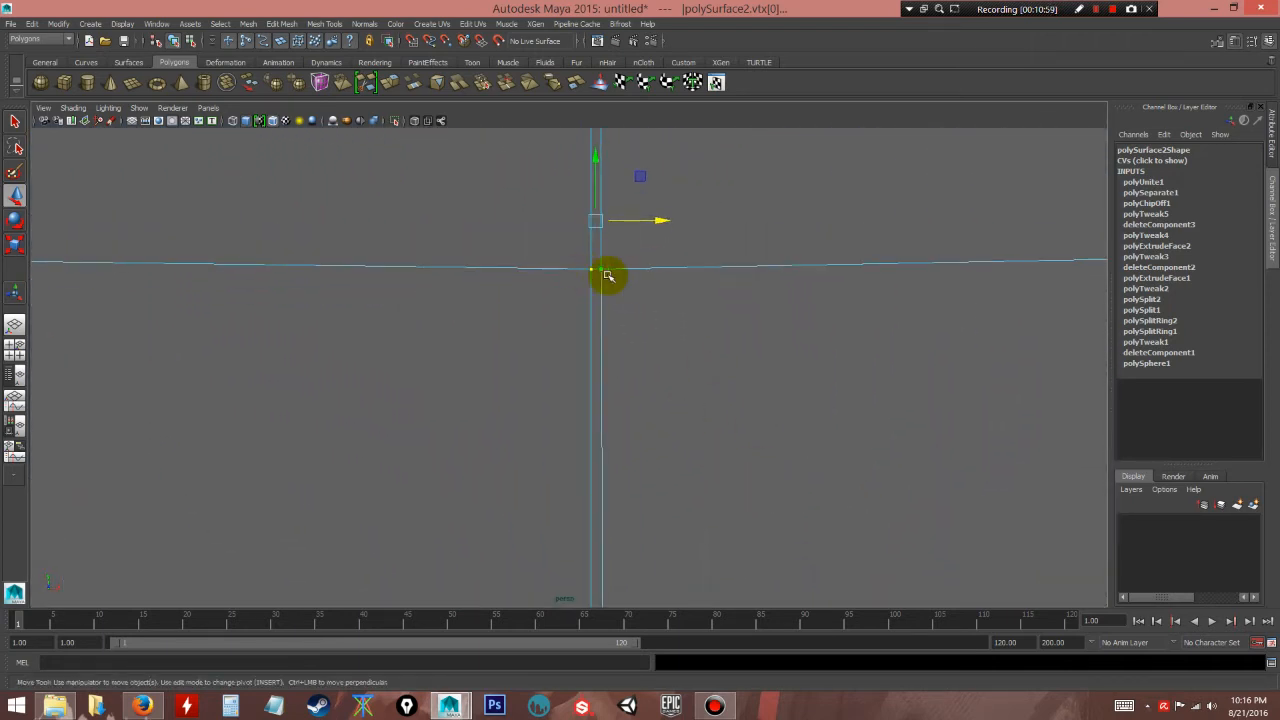
scroll(709, 349, "down", 6)
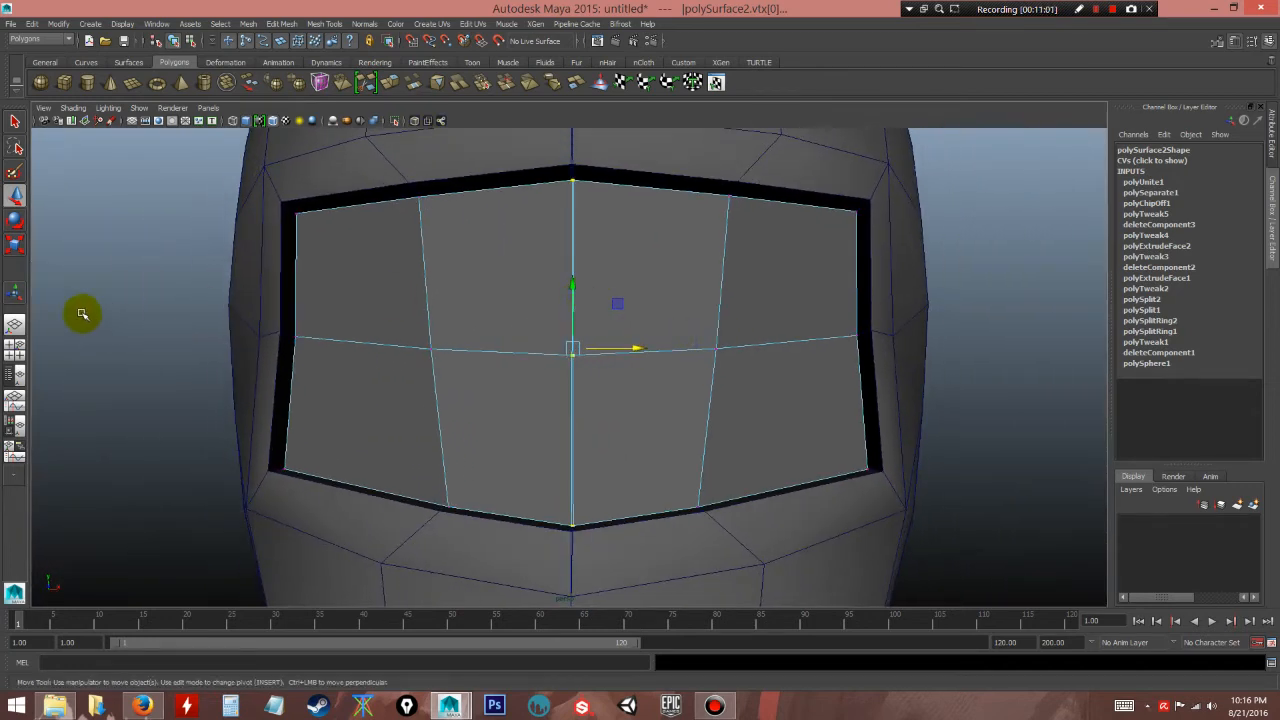
left_click(15, 246)
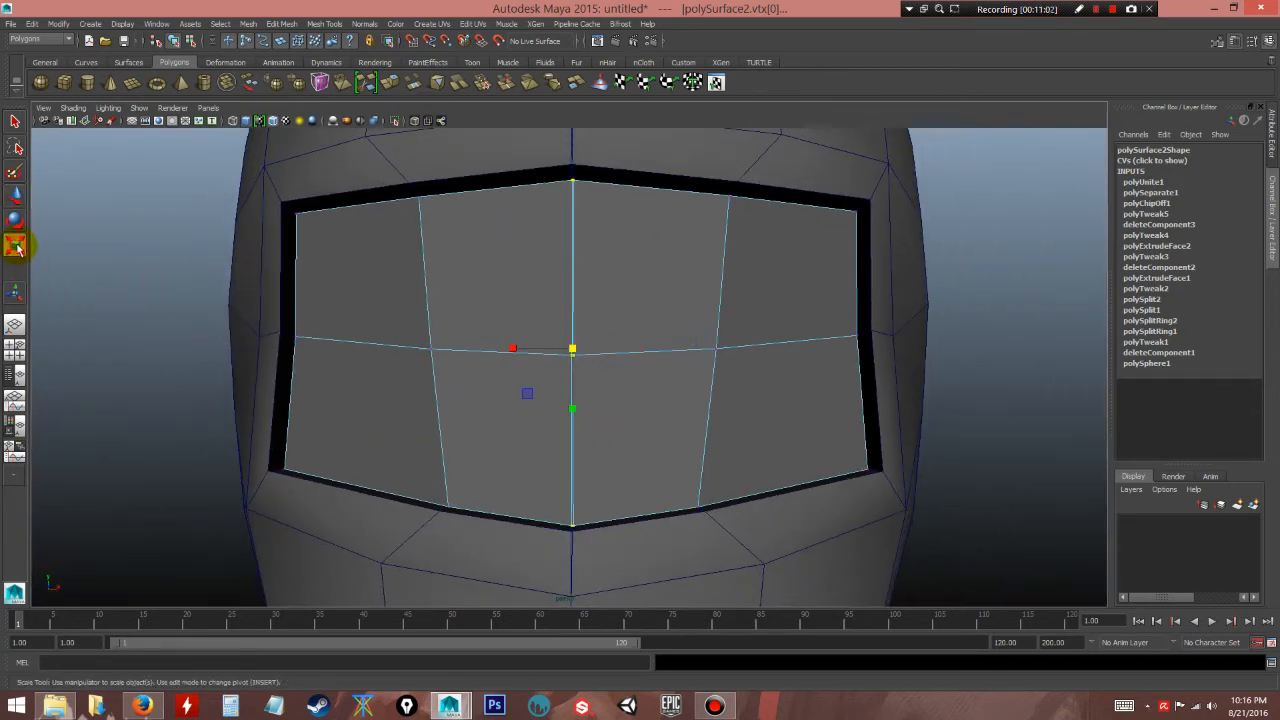
left_click(511, 349)
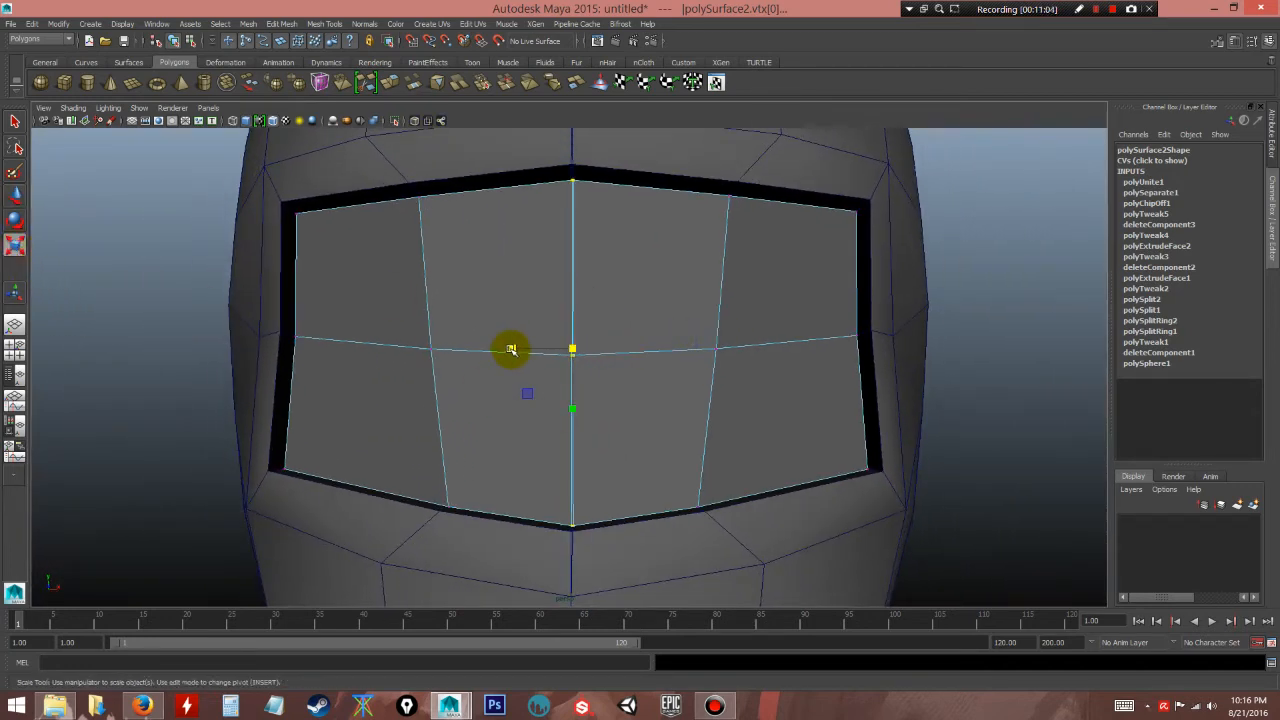
left_click_drag(511, 349, 512, 349)
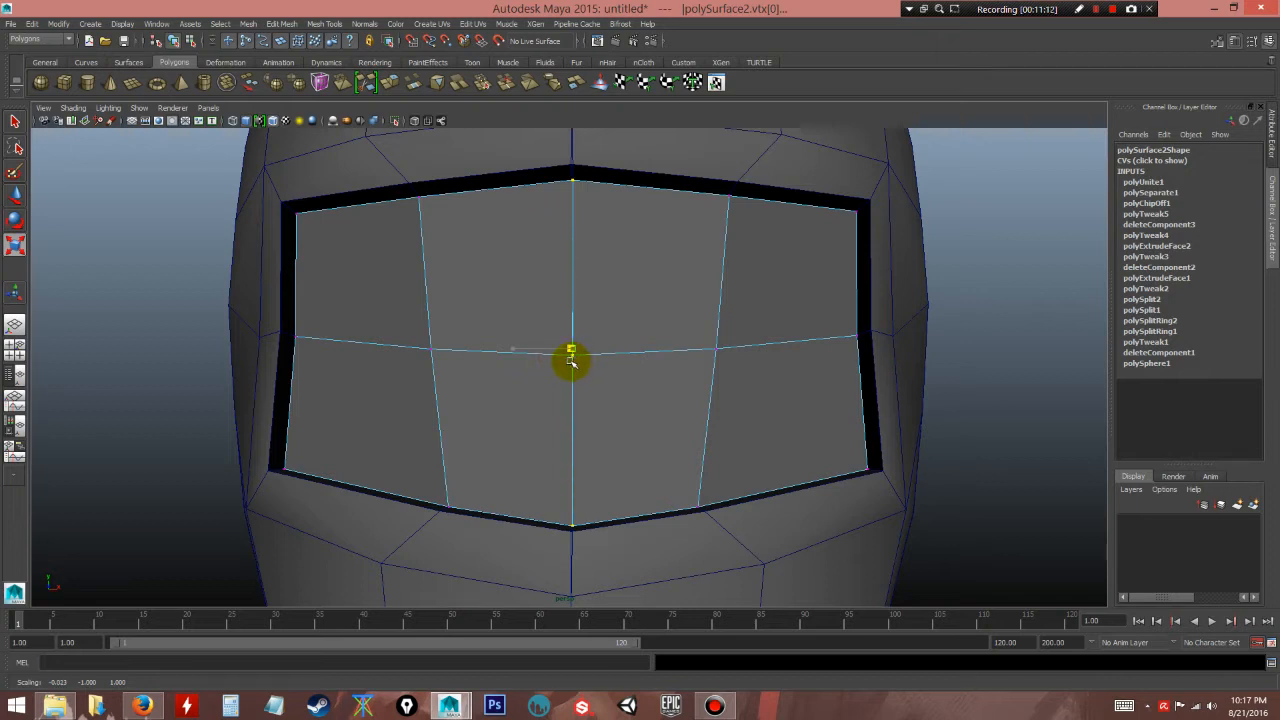
- Flatten the eye panel's centre-line vertices along X and merge them with a threshold of 0.01
left_click_drag(571, 360, 806, 394)
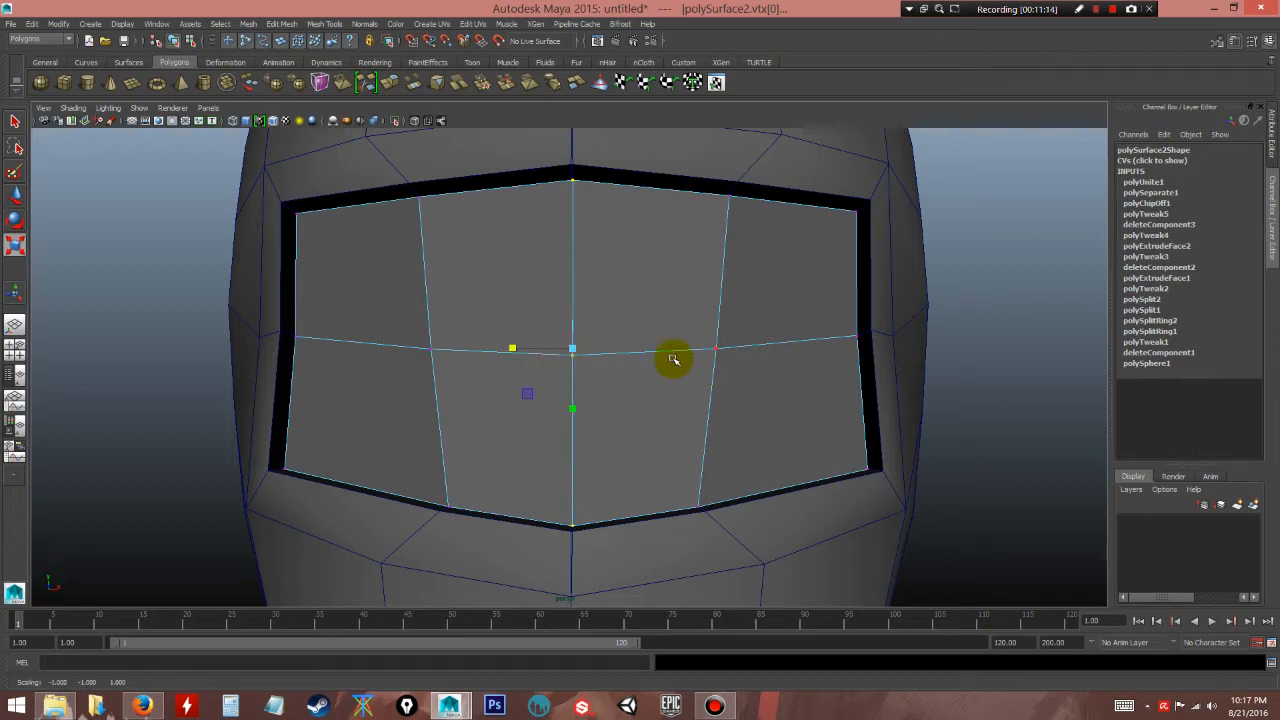
left_click(284, 24)
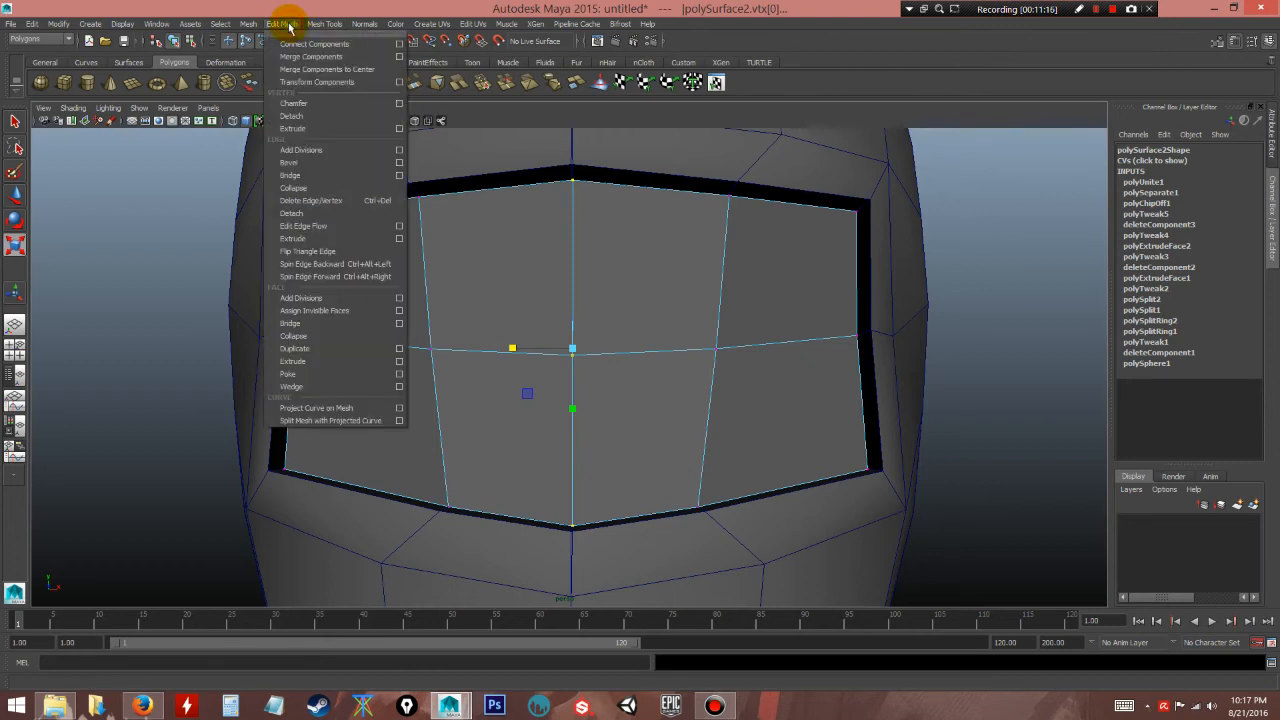
left_click(399, 57)
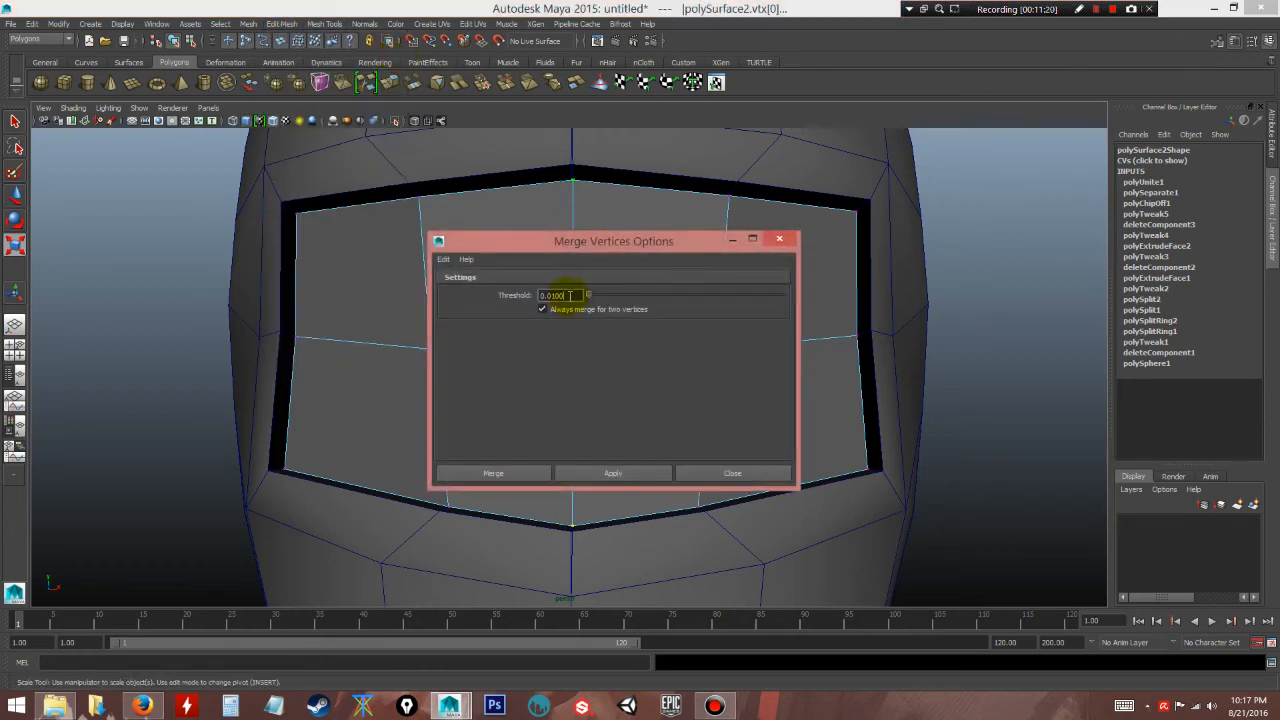
left_click(509, 476)
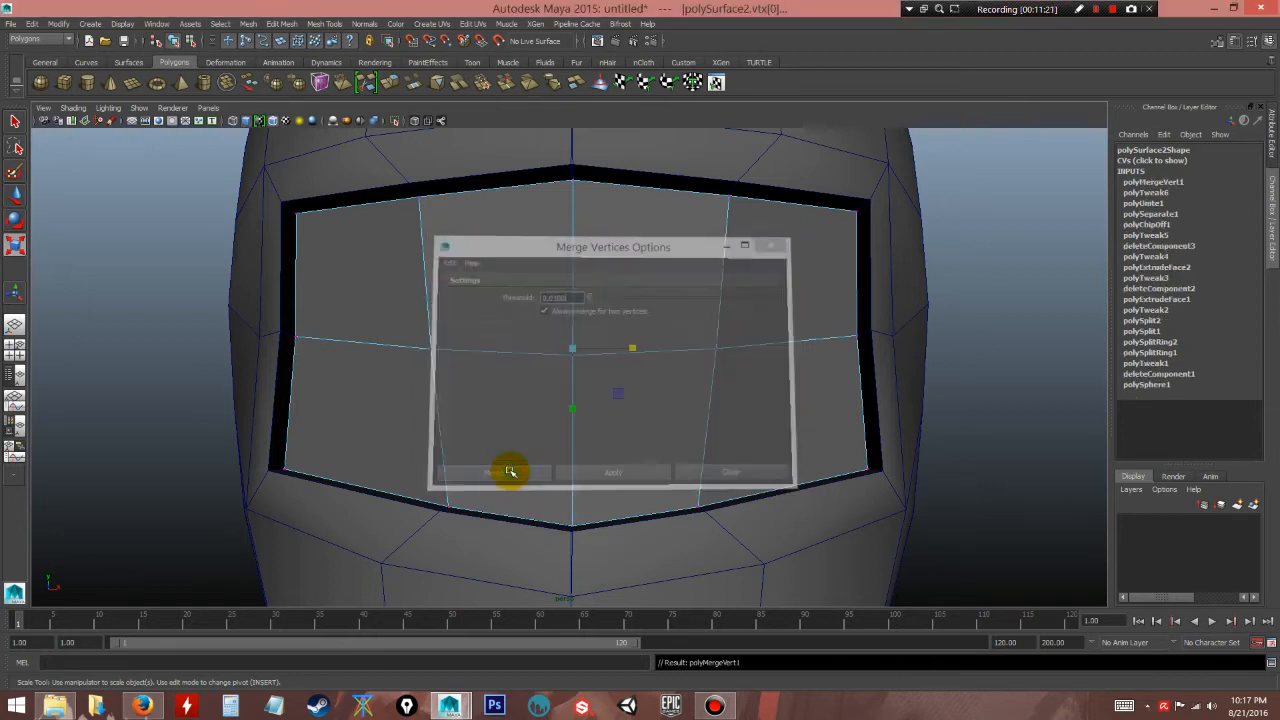
- Test the eye panel's merged seam by moving the faces of one half along X, and undo the move
scroll(698, 315, "up", 2)
right_click_drag(698, 315, 690, 350)
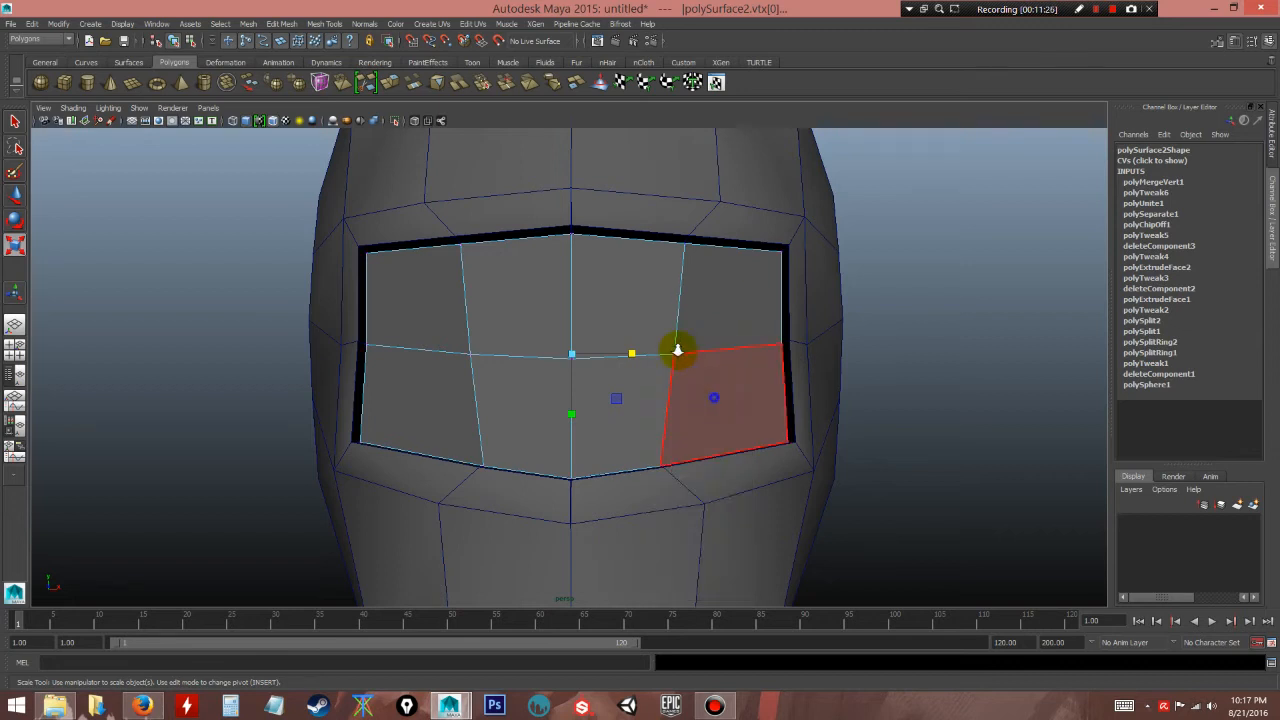
scroll(690, 350, "down", 2)
left_click_drag(829, 471, 594, 228)
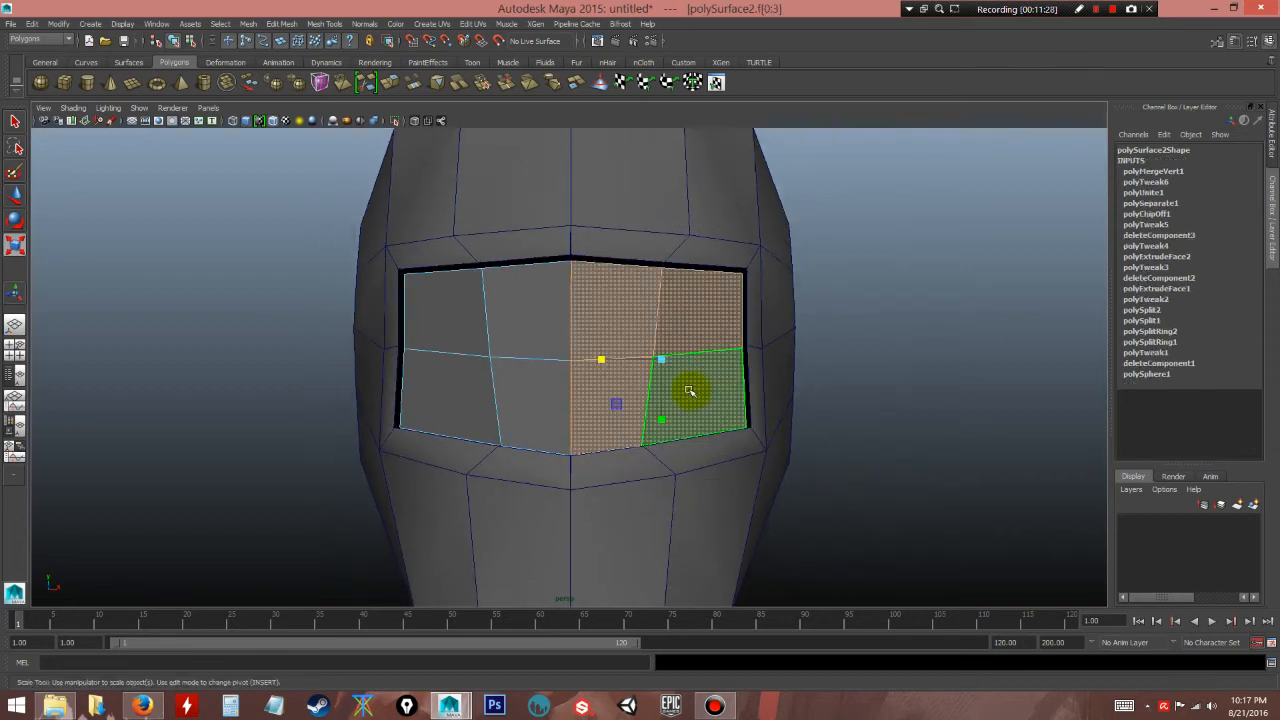
key("w")
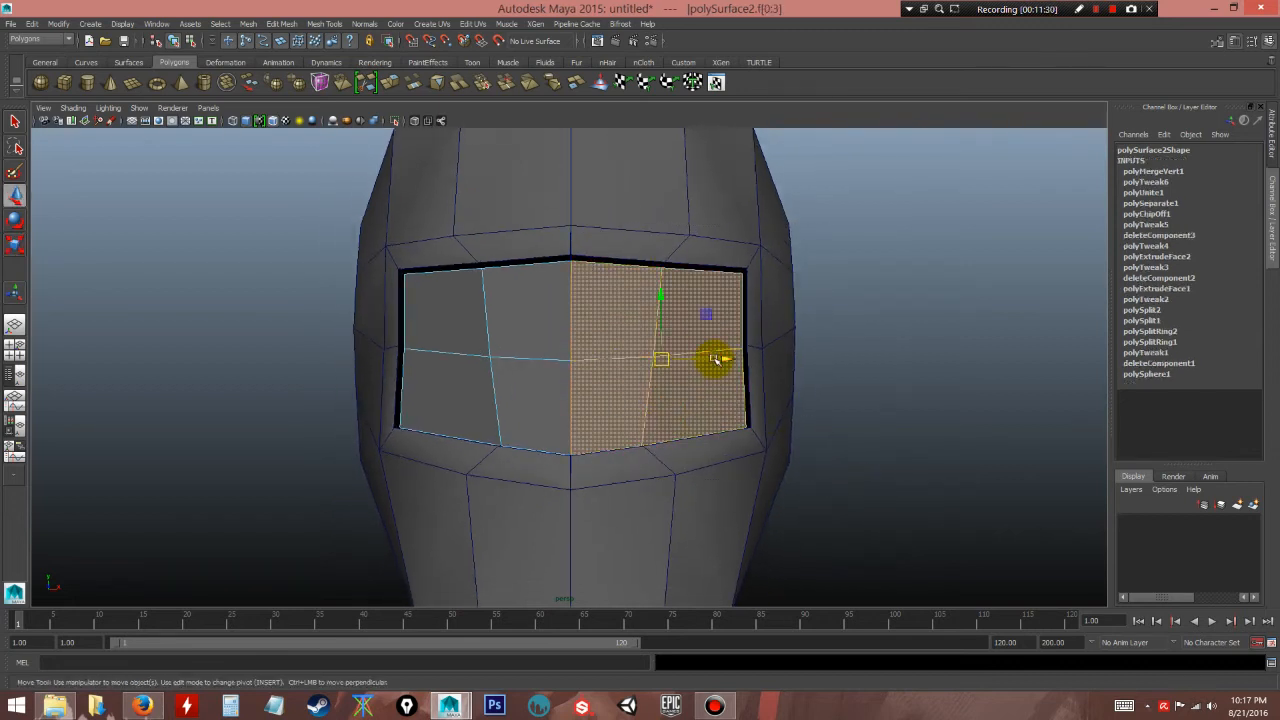
left_click_drag(716, 360, 880, 368)
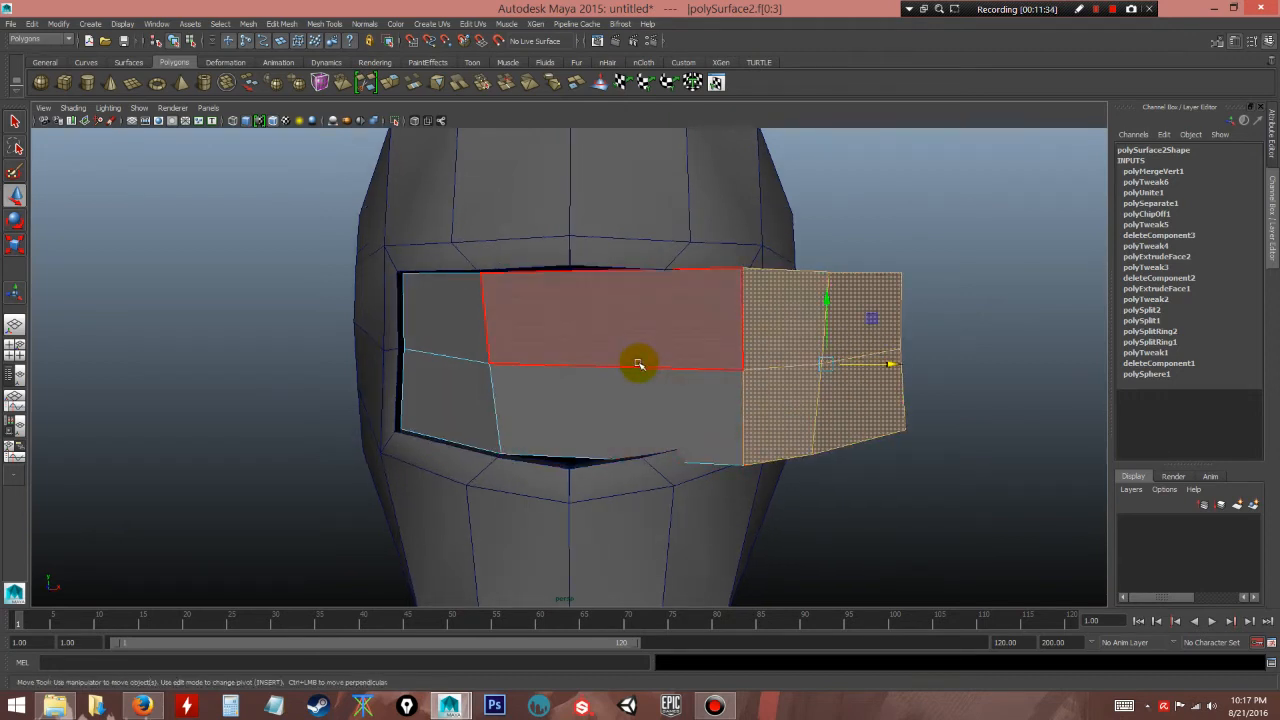
key("ctrl+z")
- Leave face selection and examine the head half from the front, side and below, with and without smooth preview
left_click(880, 428)
right_click_drag(686, 350, 724, 337)
left_click(840, 378)
left_click_drag(763, 429, 680, 380, "alt")
left_click(680, 380)
left_click_drag(748, 406, 714, 394, "alt")
key("1")
left_click_drag(703, 454, 669, 457, "alt")
right_click_drag(669, 457, 641, 343, "alt")
left_click(735, 350)
left_click_drag(736, 400, 781, 400, "alt")
right_click_drag(781, 400, 651, 357, "alt")
left_click_drag(672, 414, 700, 430, "alt")
right_click_drag(663, 468, 669, 480, "alt")
left_click_drag(669, 480, 560, 354, "alt")
key("3")
key("1")
- Move the lower side vertex of the head half's jaw slightly backwards
right_click_drag(557, 353, 505, 357)
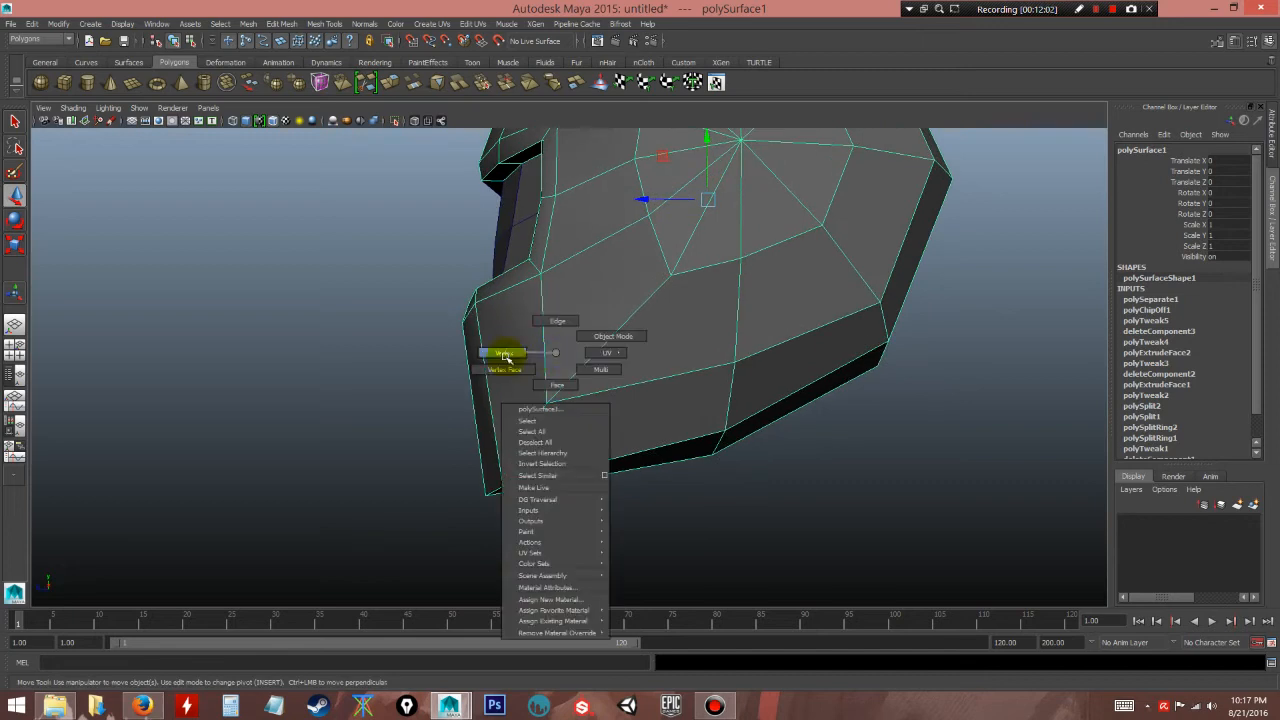
left_click(548, 405)
middle_click_drag(502, 358, 518, 360)
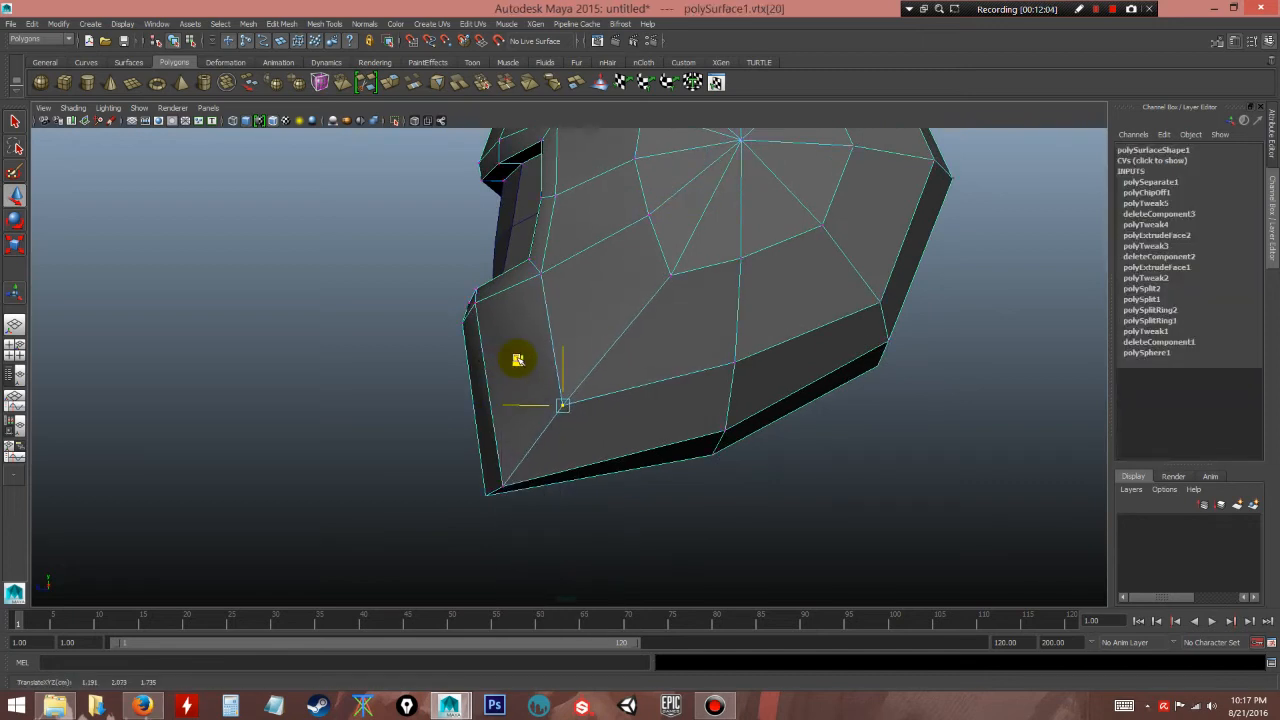
left_click(712, 473)
- Try to cut an edge line across the lower face beneath the eye opening with the Multi-Cut Tool, and undo it
left_click_drag(712, 473, 554, 403, "alt")
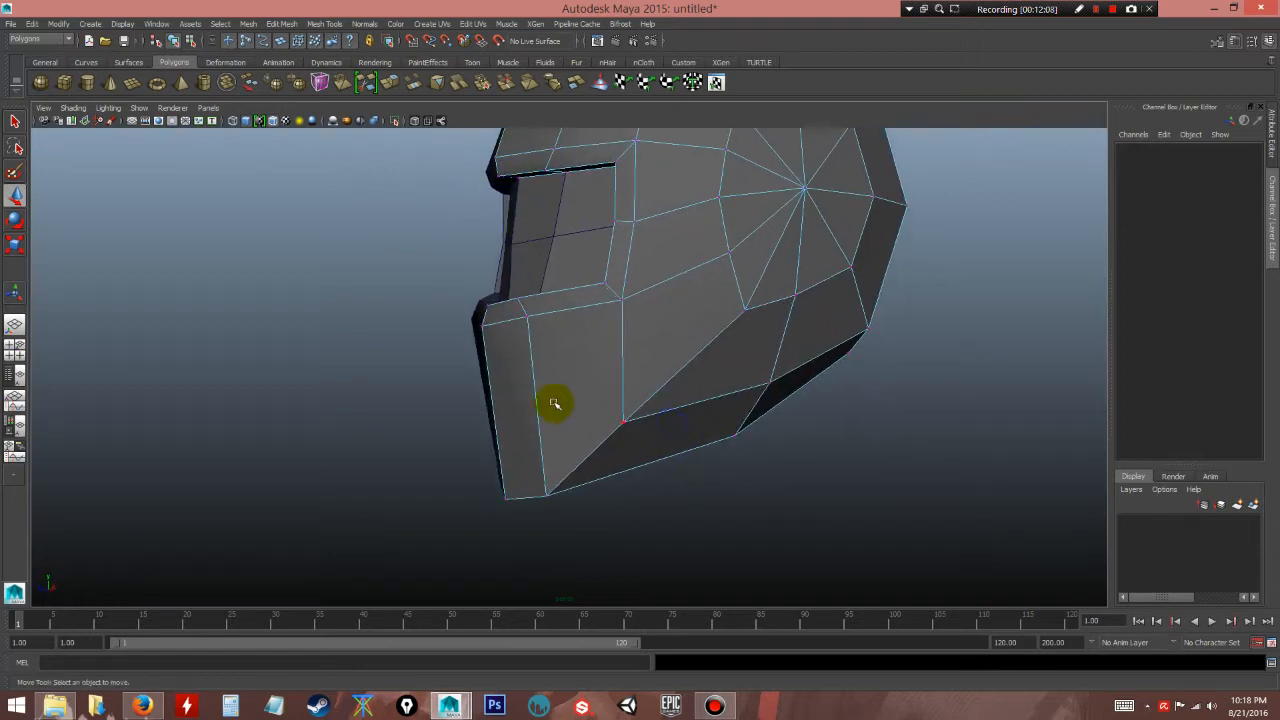
left_click_drag(636, 483, 664, 360, "alt")
left_click_drag(557, 528, 604, 405, "alt")
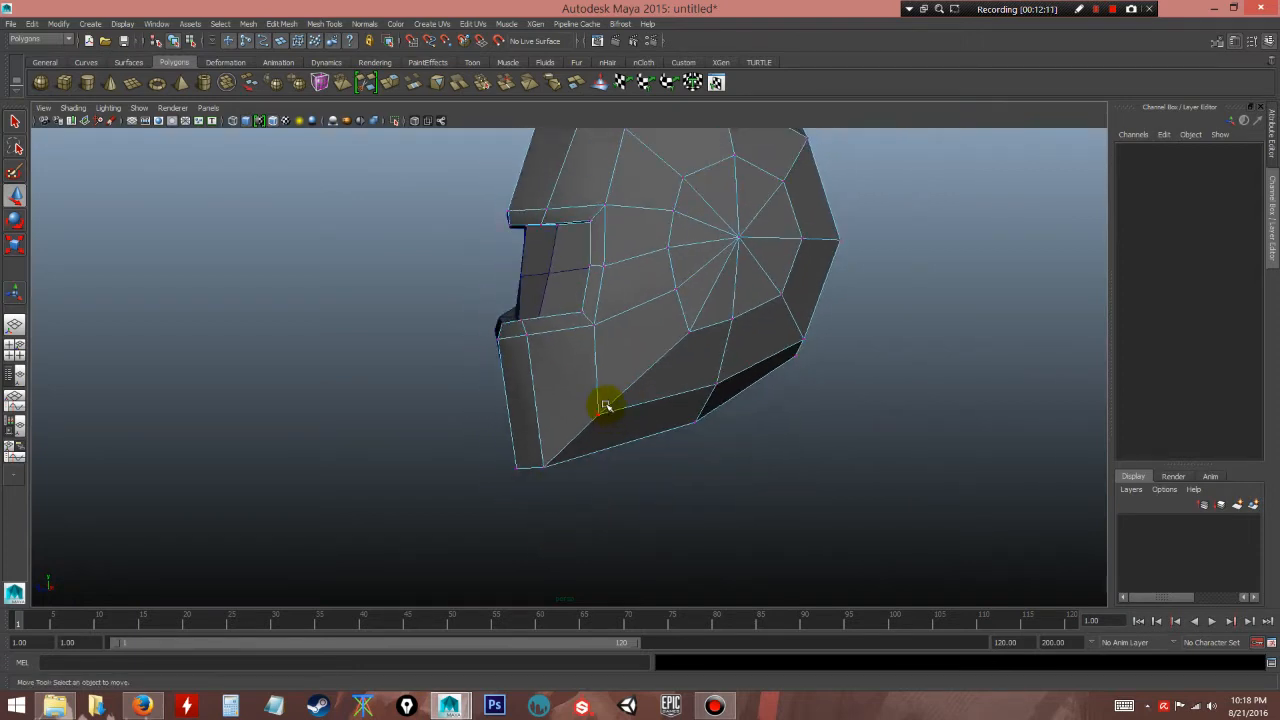
left_click(327, 23)
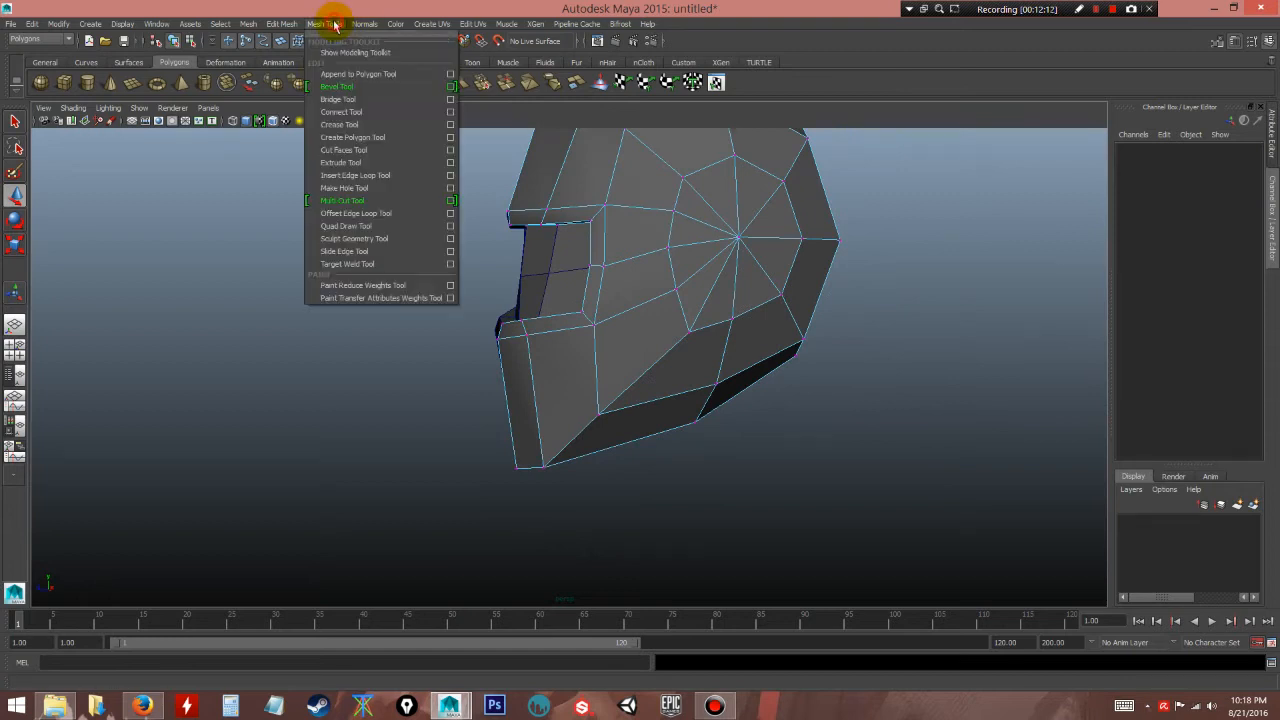
left_click(344, 196)
left_click_drag(343, 200, 575, 405, "alt")
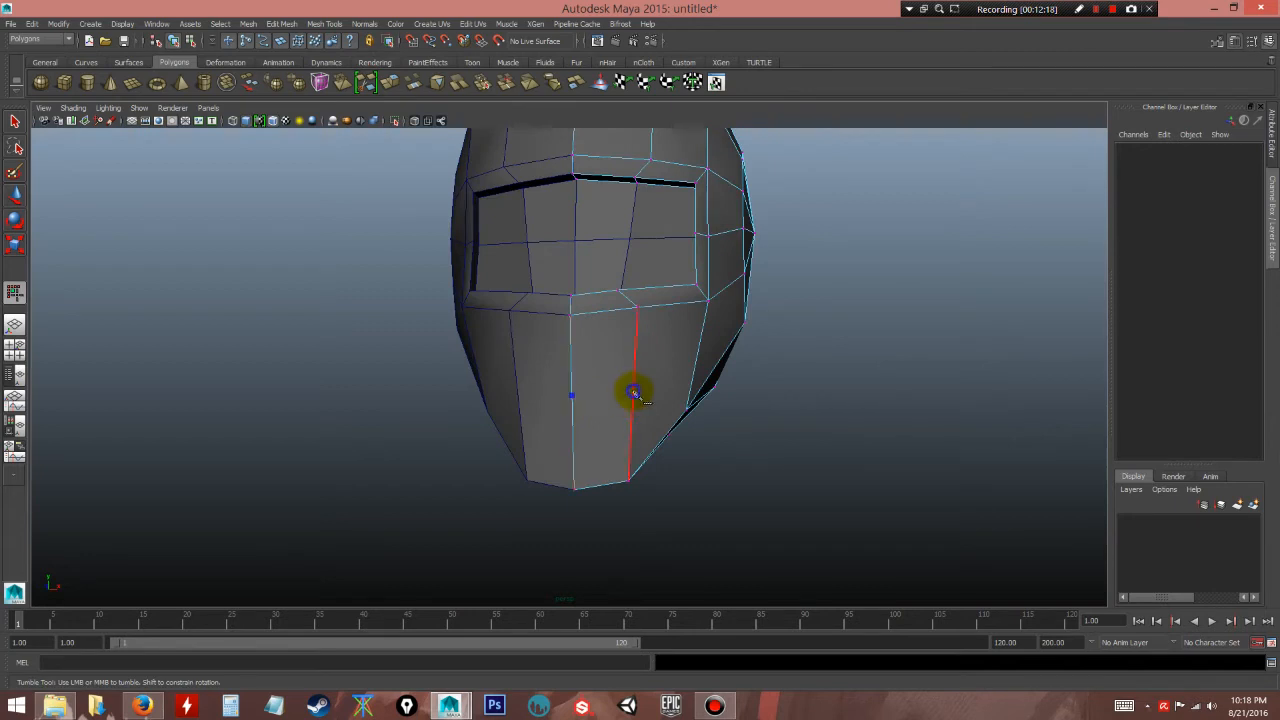
left_click(603, 383)
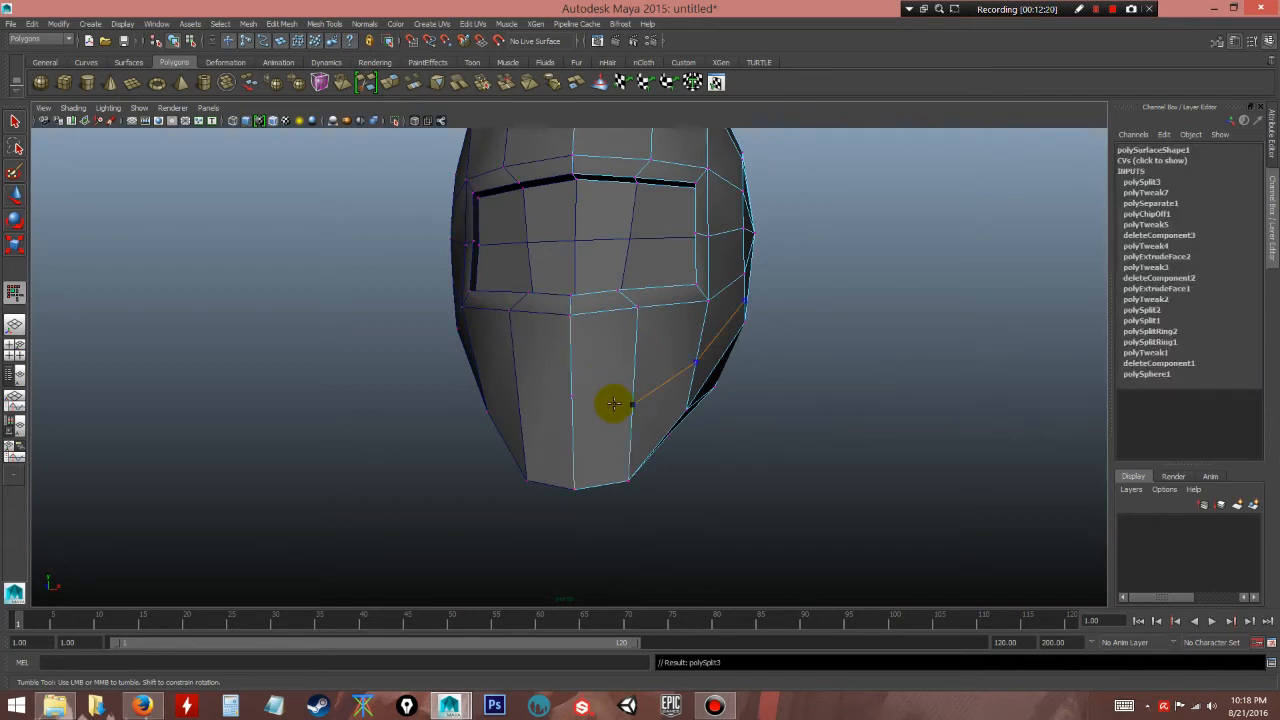
left_click_drag(671, 400, 636, 398, "alt")
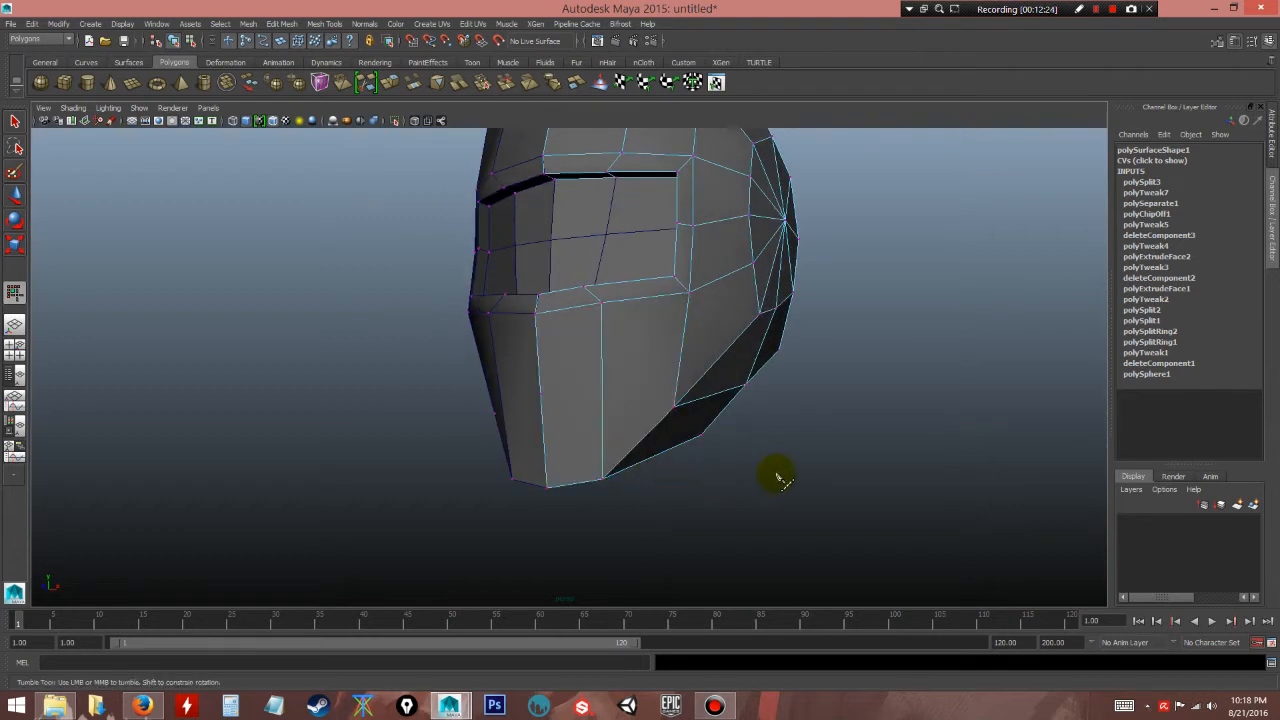
key("ctrl+z")
- Cut an edge line from the face's centre line across the chin and cheek to the pole vertex at the head's side
mouse_move(549, 407)
right_mouse_down()
mouse_move(571, 380)
mouse_move(514, 386)
mouse_move(548, 404)
right_mouse_up()
left_click(540, 404)
left_click(603, 400)
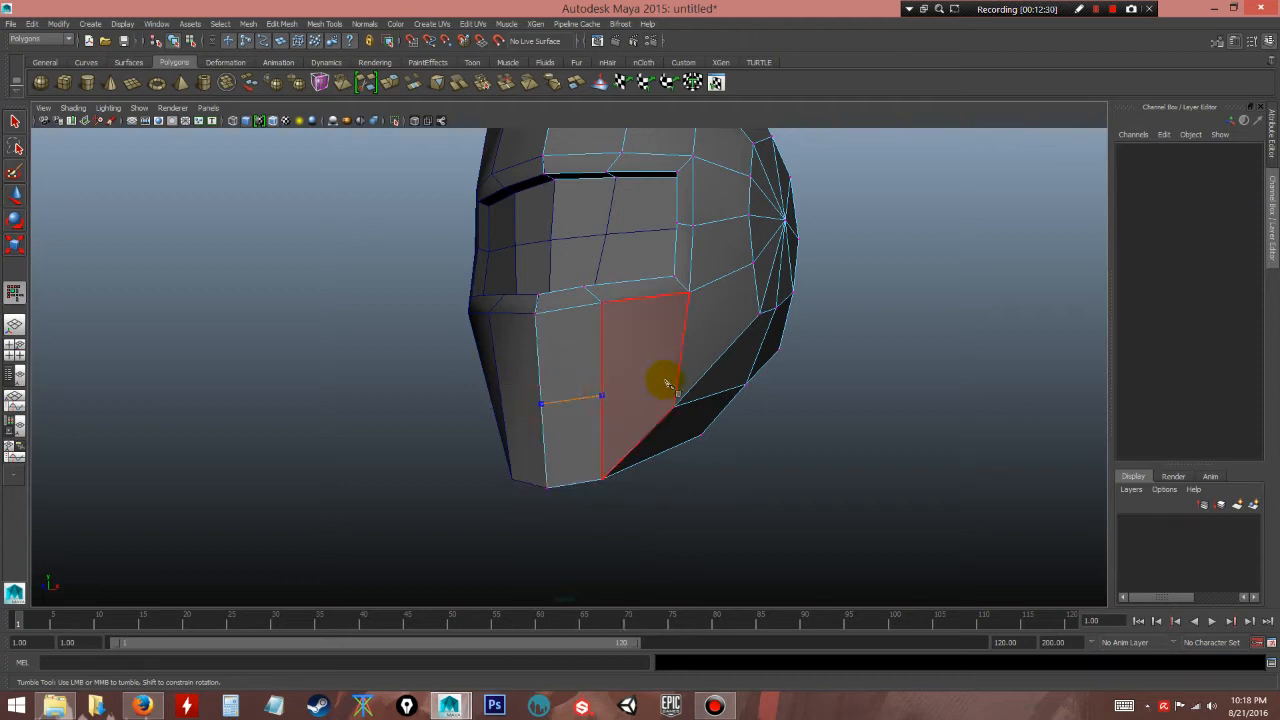
left_click(680, 353)
left_click_drag(766, 371, 672, 353, "alt")
middle_click_drag(672, 353, 664, 386, "alt")
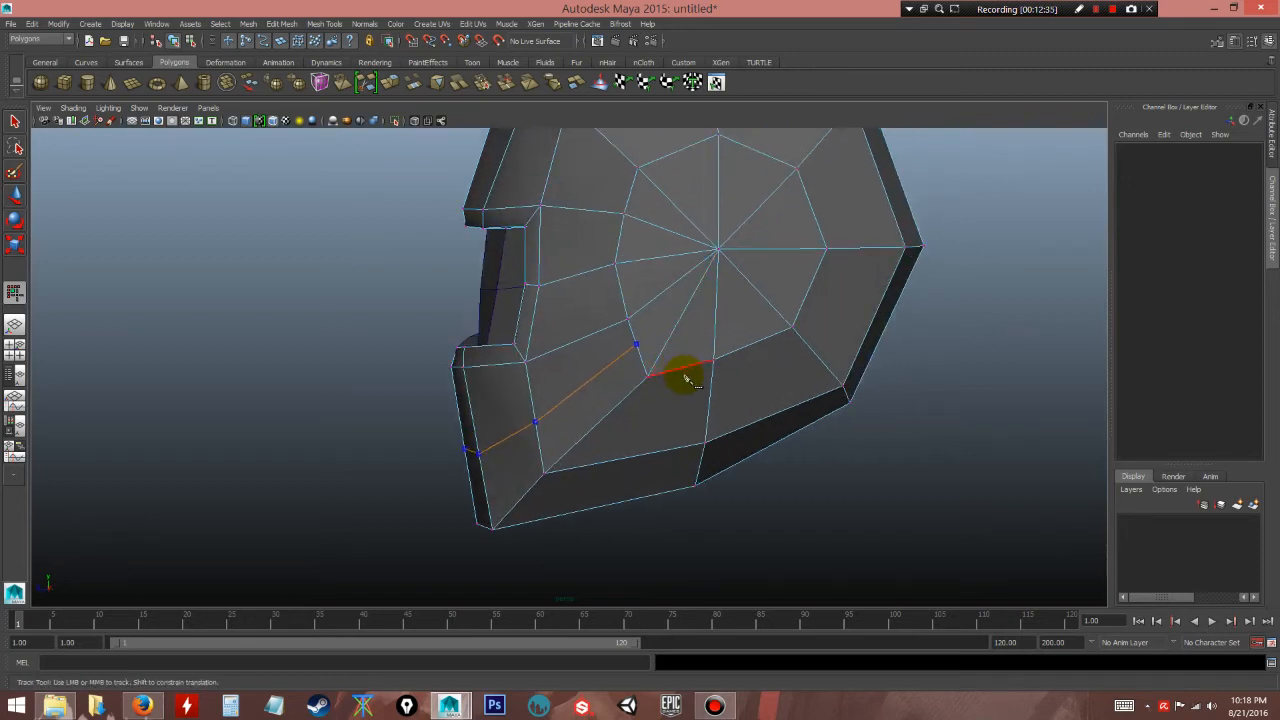
left_click(718, 251)
key("Return")
- Cut a second edge line from the jaw's underside up the side of the head to the pole vertex
left_click_drag(634, 386, 567, 472, "alt")
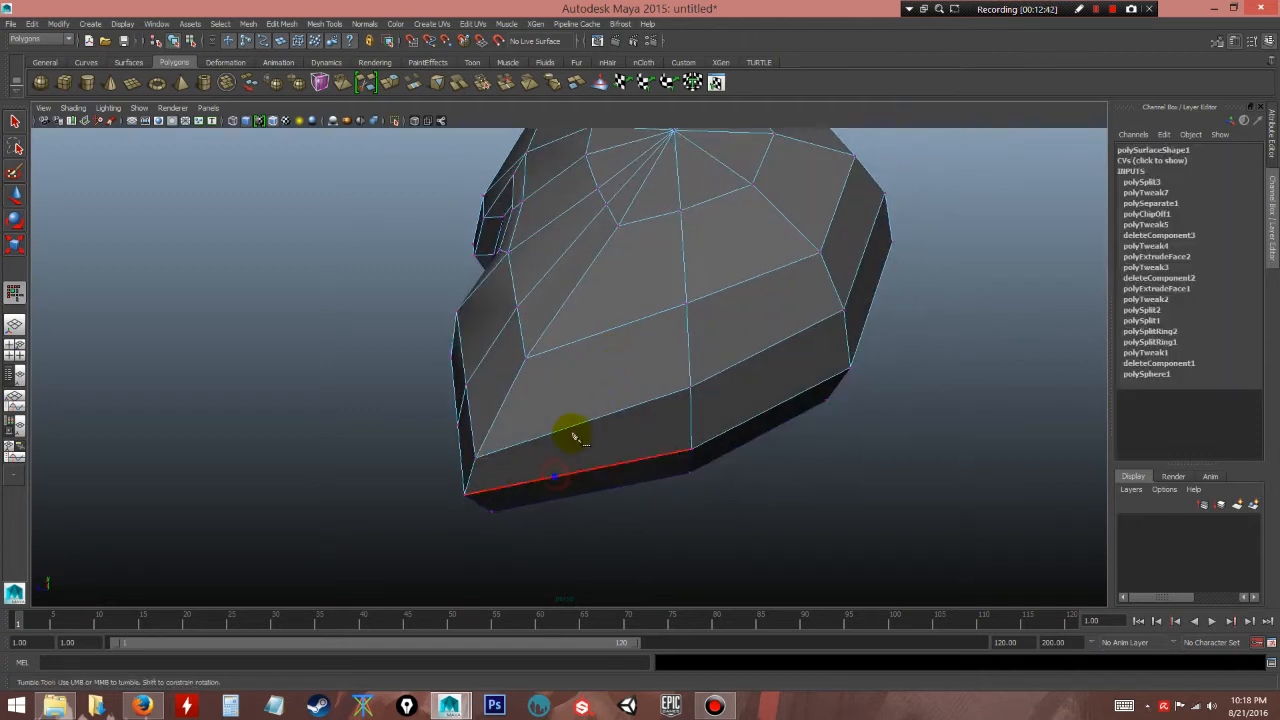
left_click(576, 428)
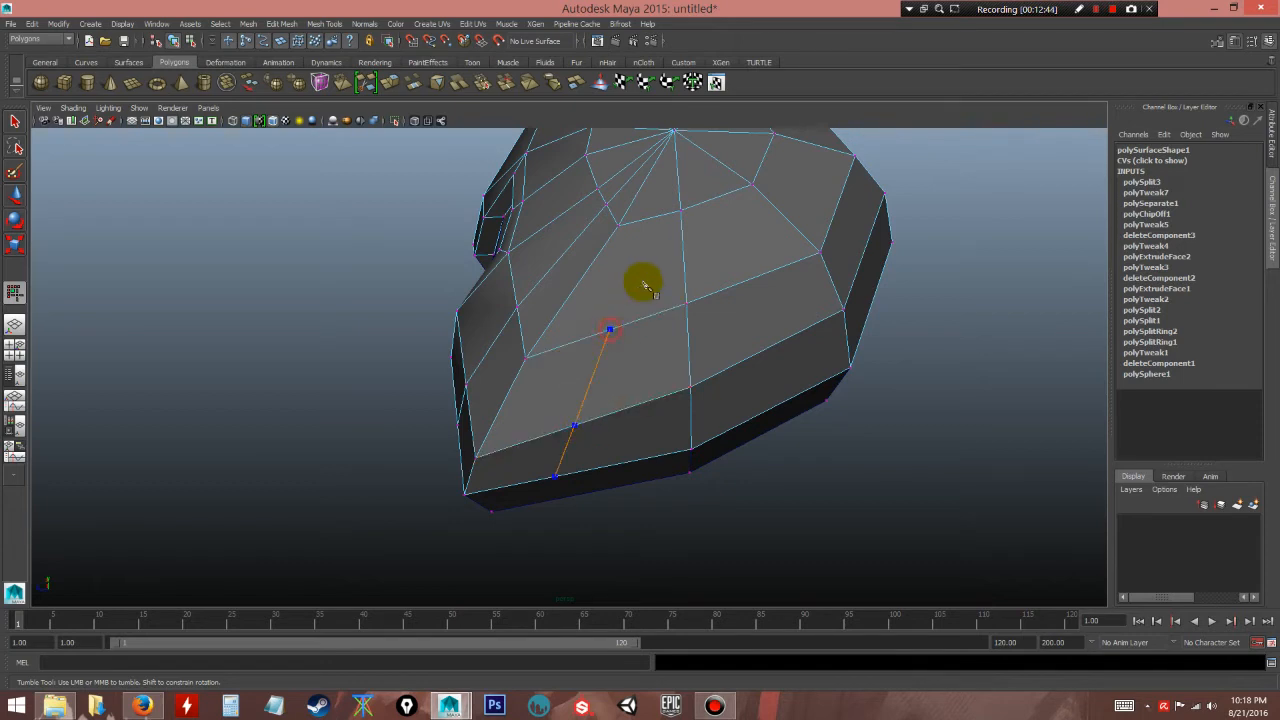
left_click_drag(643, 280, 642, 323, "alt")
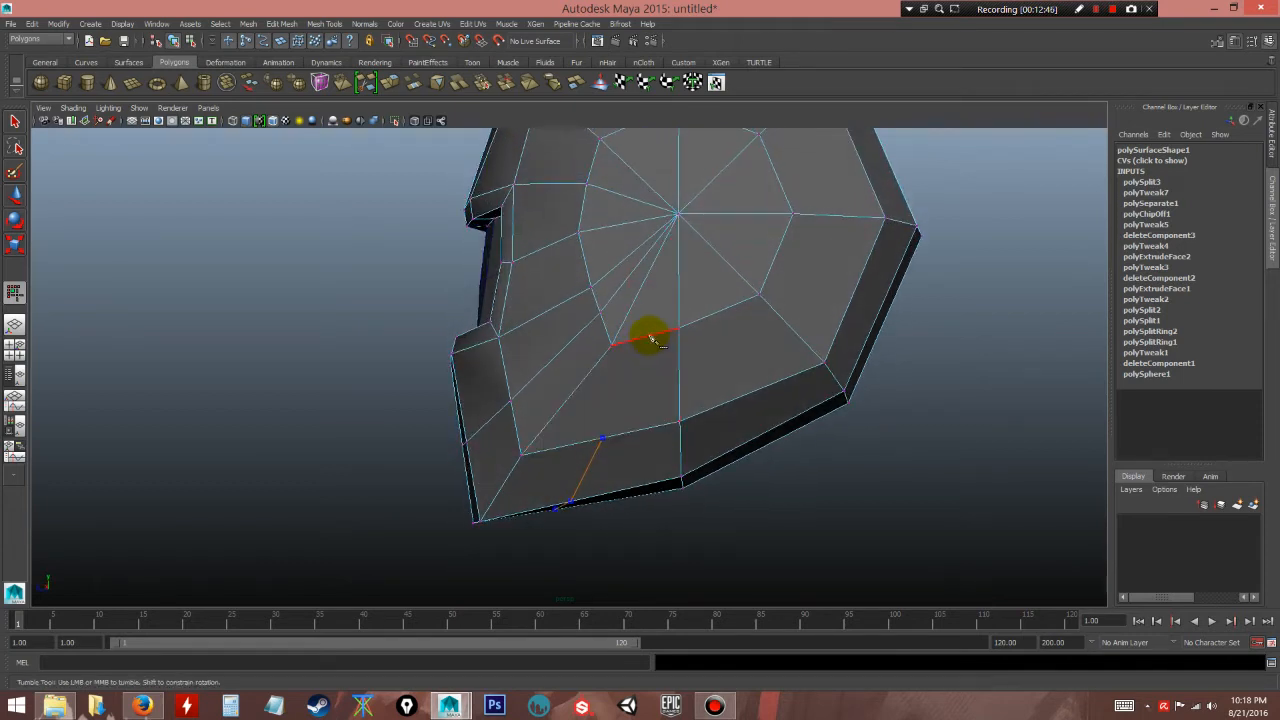
left_click(650, 357)
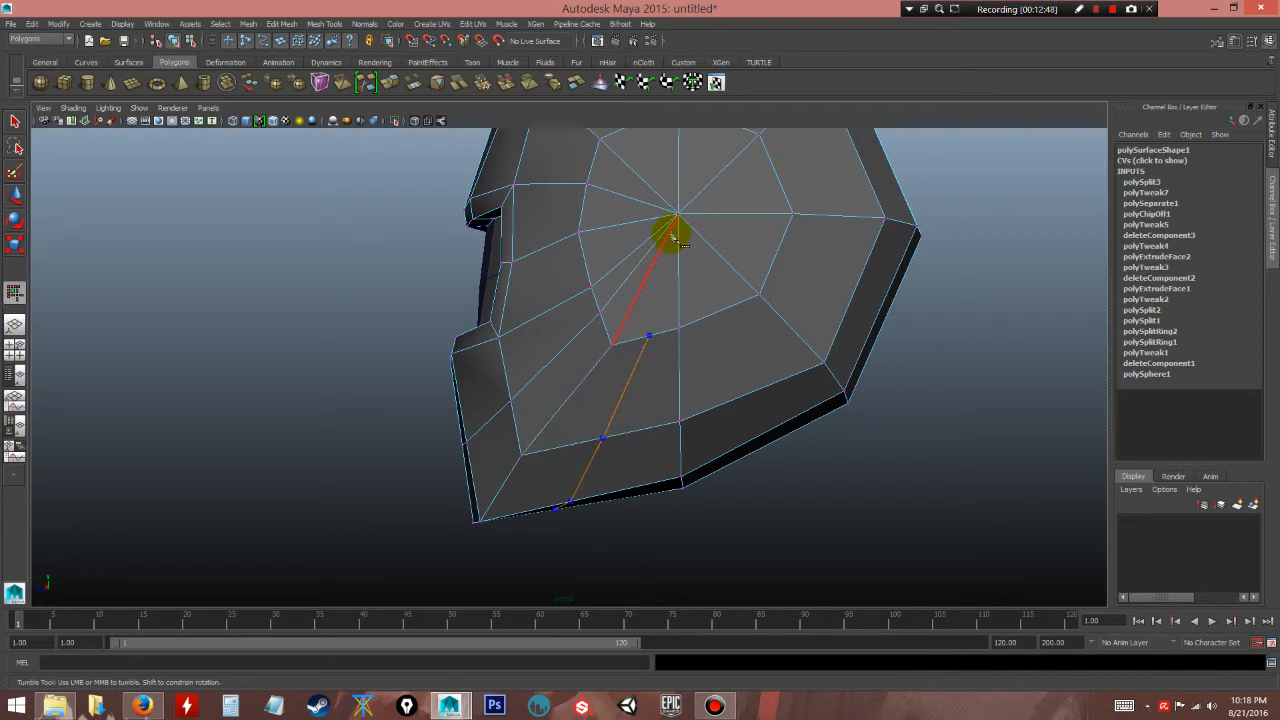
left_click(678, 216)
key("Return")
- Return to object mode and examine the head half in smooth preview, with its wireframe overlay turned off and on again
left_click_drag(640, 363, 663, 337, "alt")
left_click_drag(805, 440, 757, 434, "alt")
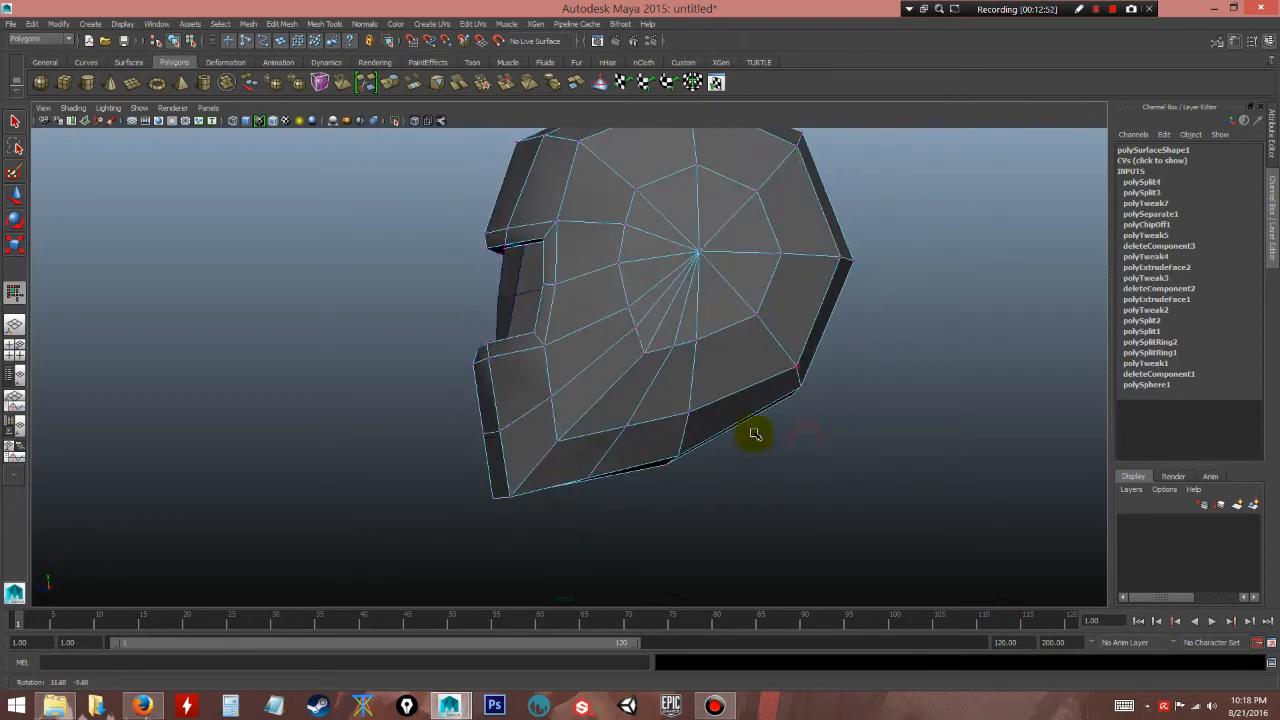
left_click(15, 198)
right_click_drag(654, 318, 705, 296)
left_click(679, 326)
key("3")
left_click(803, 478)
left_click_drag(697, 471, 496, 374, "alt")
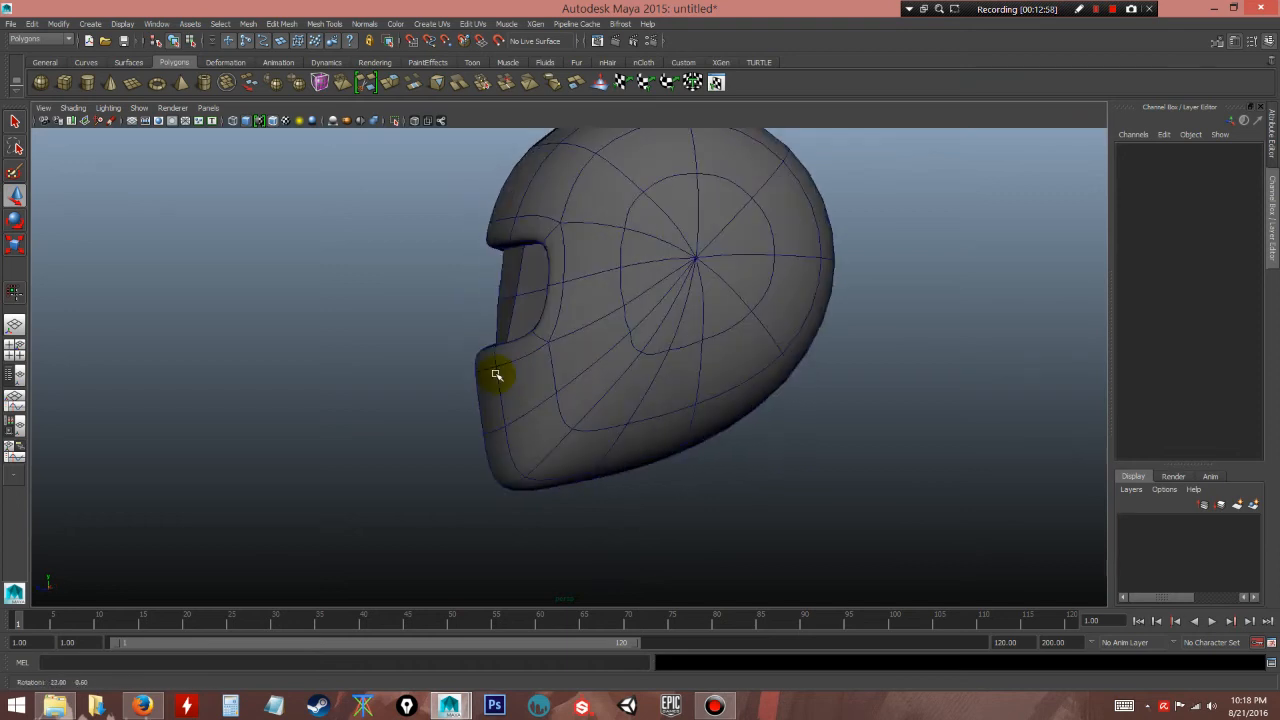
left_click(274, 121)
mouse_move(530, 386)
left_mouse_down("alt")
mouse_move(689, 383)
mouse_move(552, 379)
mouse_move(526, 338)
left_mouse_up("alt")
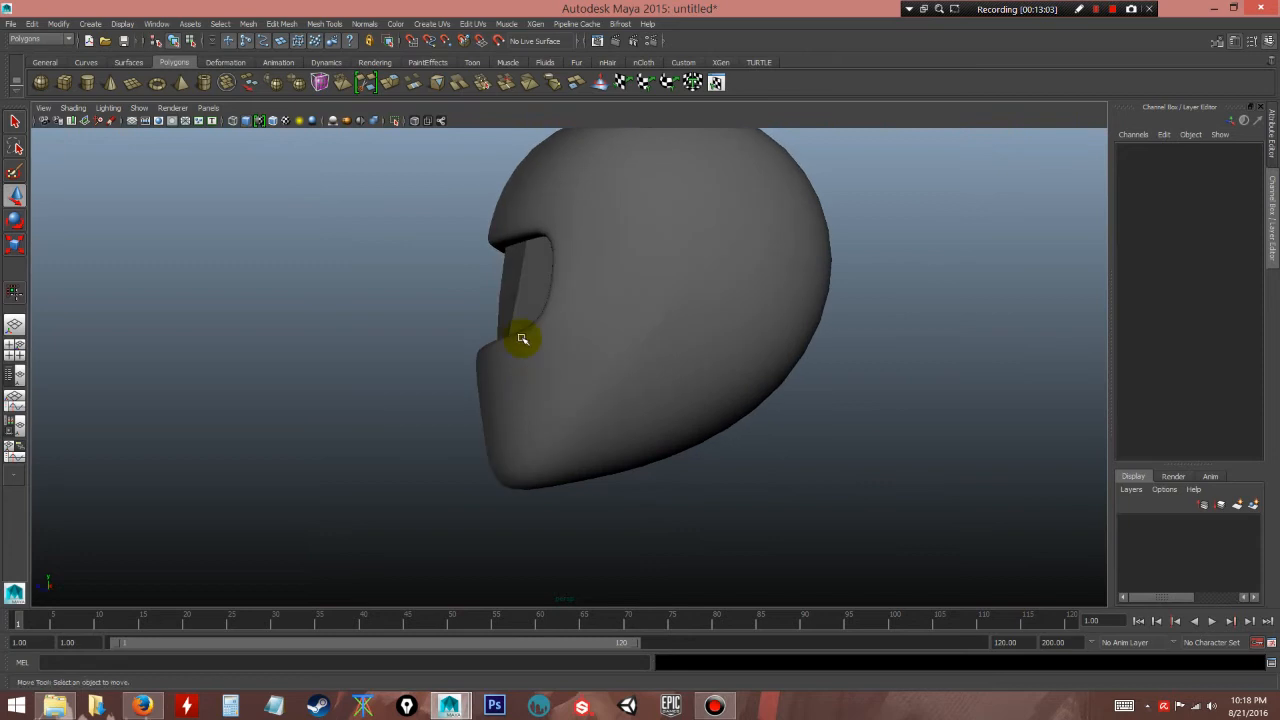
left_click(277, 124)
- Select the new cut's two vertices on the jaw's lower edge and move them to refine the smoothed jawline
left_click(609, 380)
mouse_move(609, 380)
left_mouse_down("alt")
mouse_move(663, 414)
mouse_move(589, 420)
mouse_move(529, 451)
left_mouse_up("alt")
right_click_drag(509, 401, 440, 403)
left_click_drag(433, 422, 476, 459)
mouse_move(426, 399)
left_mouse_down()
mouse_move(418, 438)
mouse_move(417, 399)
left_mouse_up()
left_click_drag(441, 417, 486, 473, "alt")
key("3")
middle_click_drag(485, 473, 499, 479)
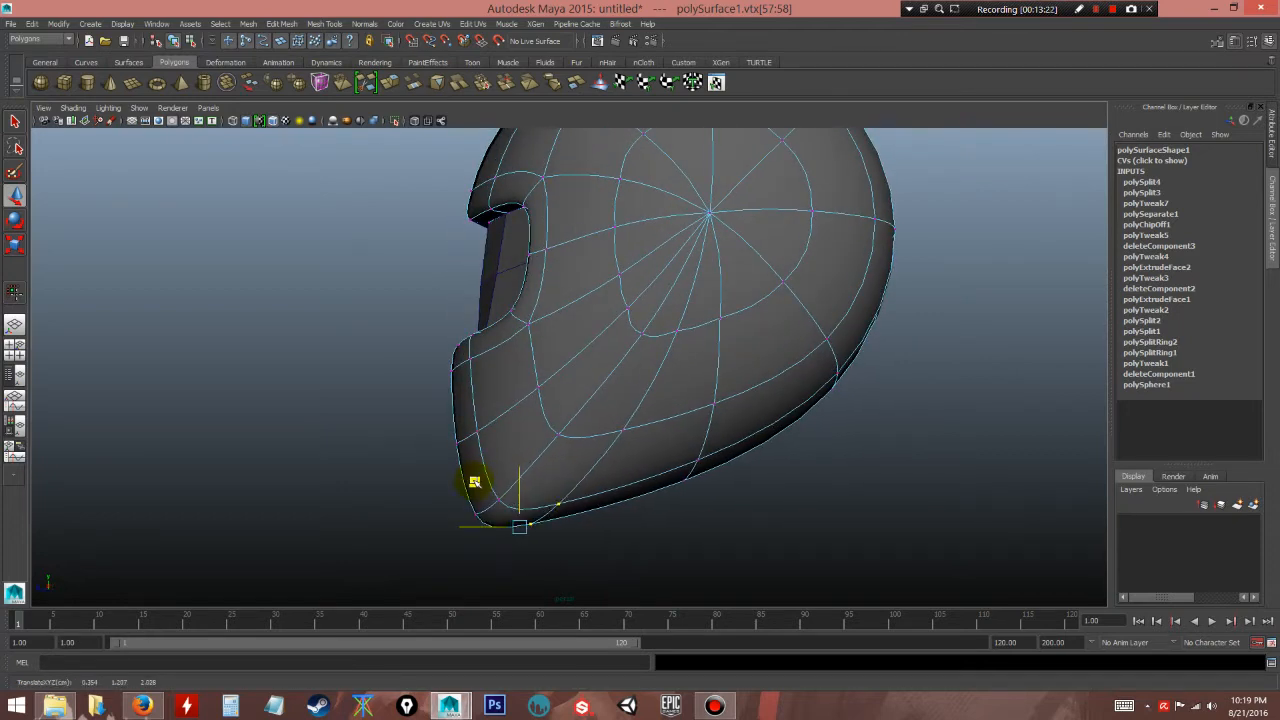
left_click(663, 534)
- Examine the lower face and the eye opening's rim from the front, in unsmoothed and smooth display
left_click_drag(663, 534, 778, 463, "alt")
key("1")
mouse_move(798, 463)
left_mouse_down("alt")
mouse_move(666, 457)
mouse_move(787, 468)
left_mouse_up("alt")
right_click_drag(787, 468, 746, 497, "alt")
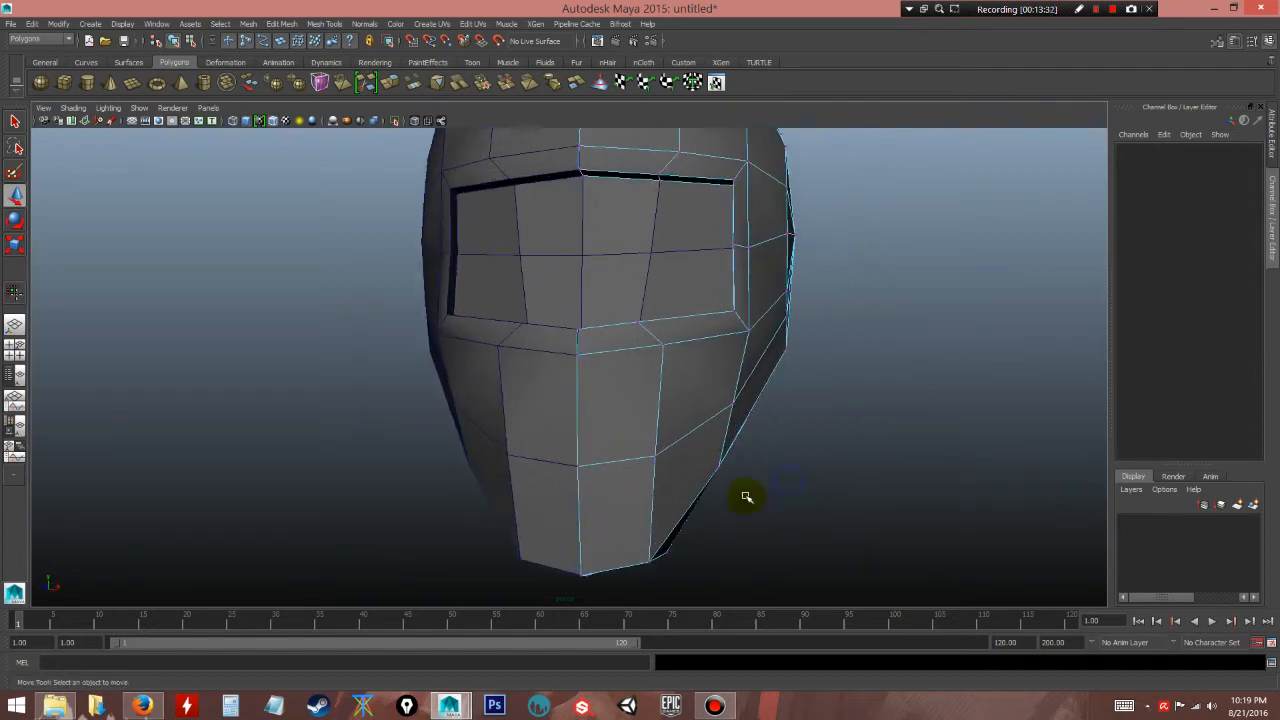
left_click_drag(670, 465, 663, 437, "alt")
right_click_drag(663, 437, 670, 457, "alt")
left_click_drag(670, 457, 640, 463, "alt")
key("3")
right_click_drag(640, 463, 730, 458, "alt")
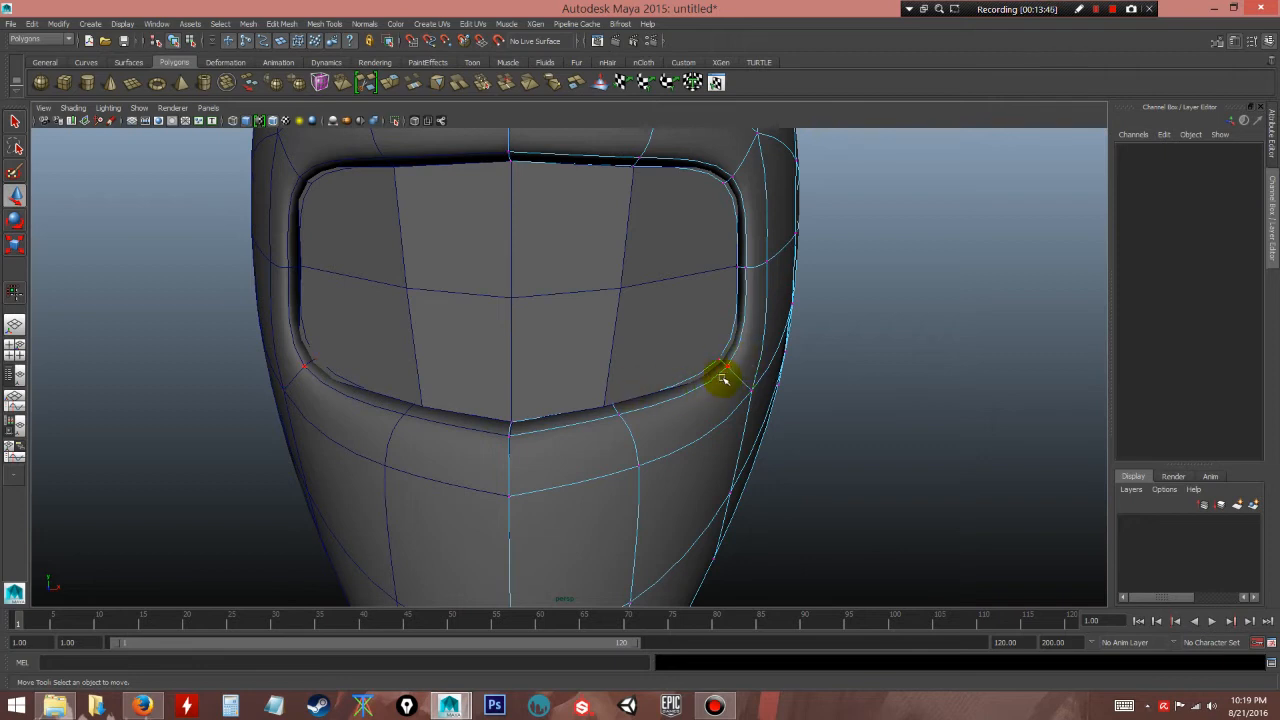
- Insert an edge loop close to the rim of the eye opening on the head half to sharpen its smoothed edge
key("1")
left_click_drag(737, 417, 715, 470, "alt")
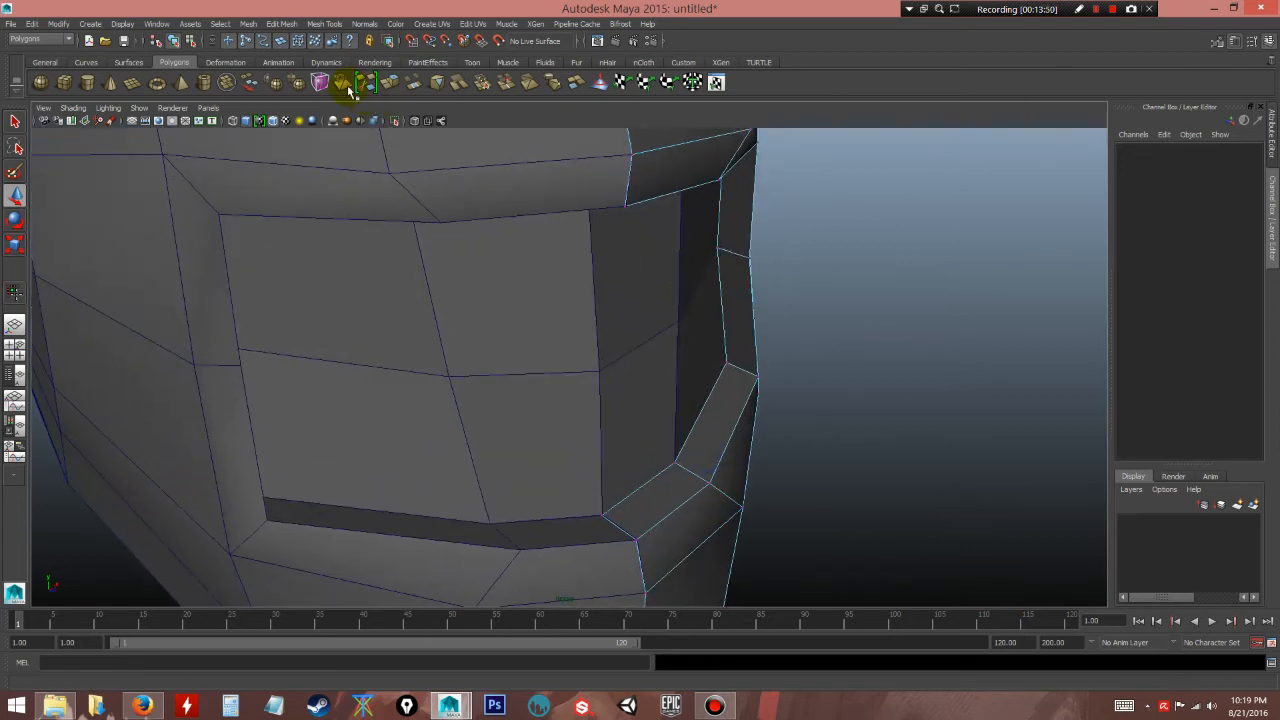
left_click(280, 27)
mouse_move(325, 24)
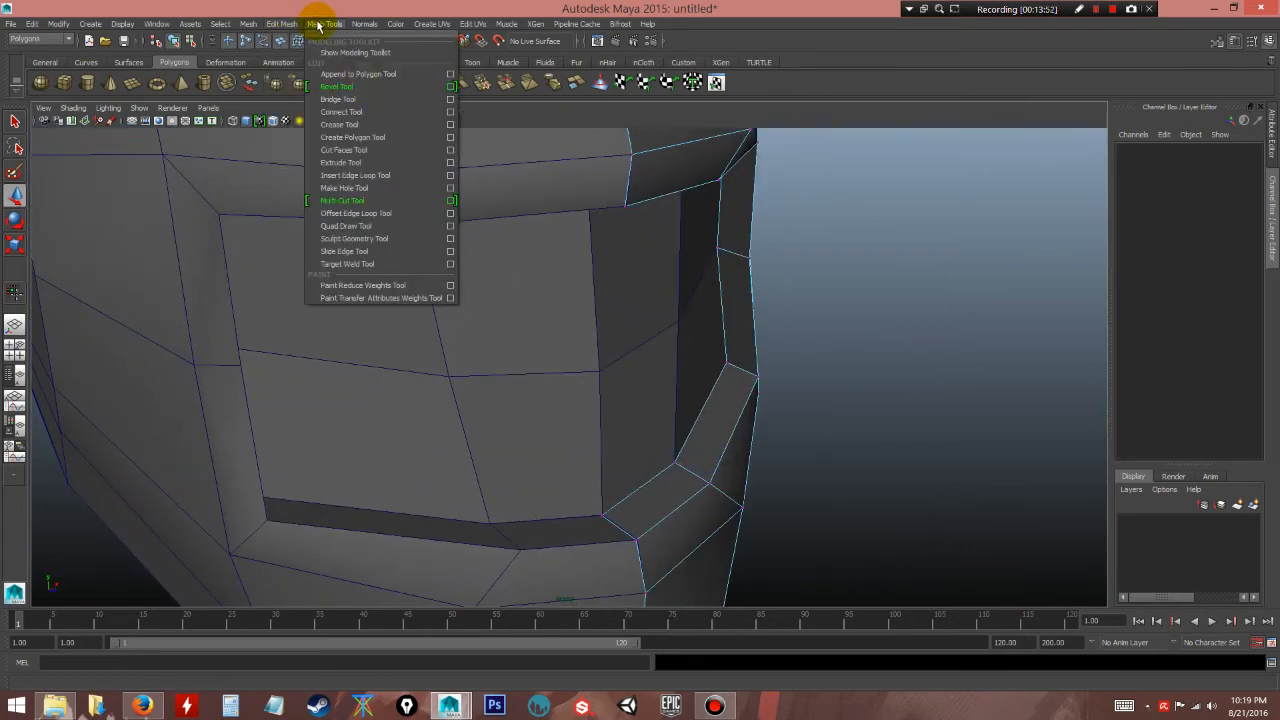
left_click(372, 176)
left_click_drag(754, 360, 675, 485, "alt")
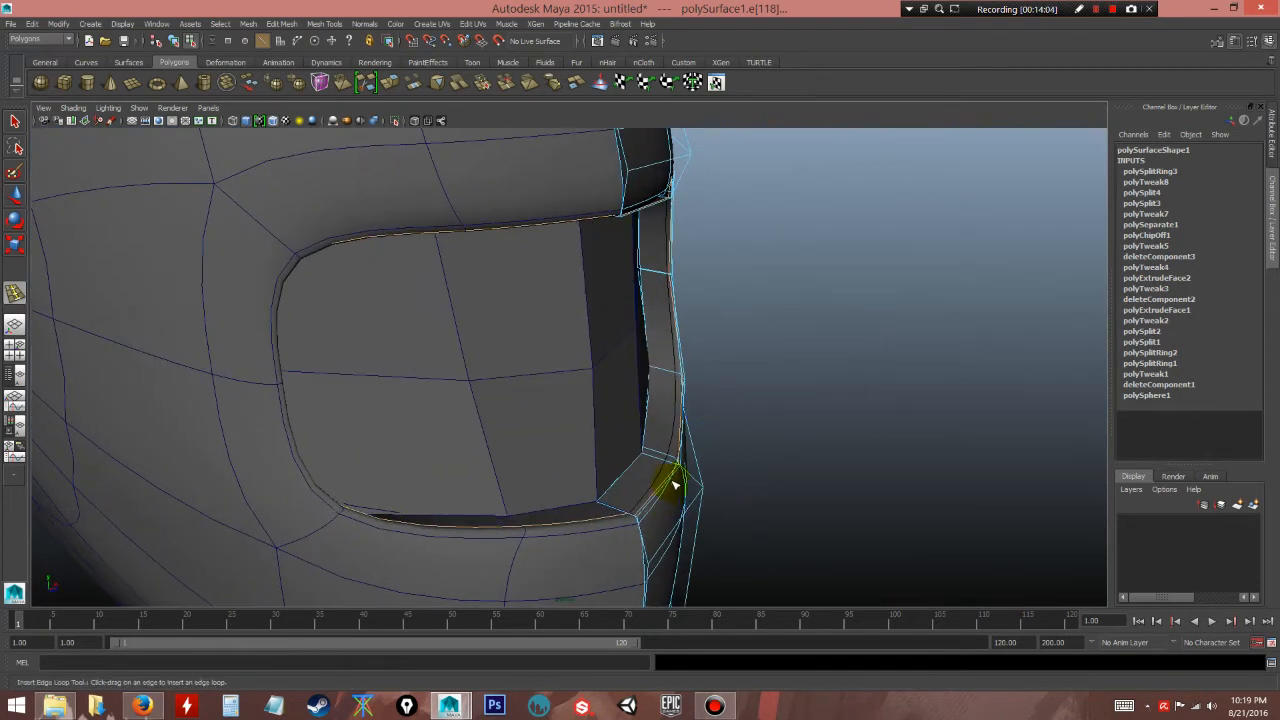
left_click_drag(418, 530, 580, 509, "alt")
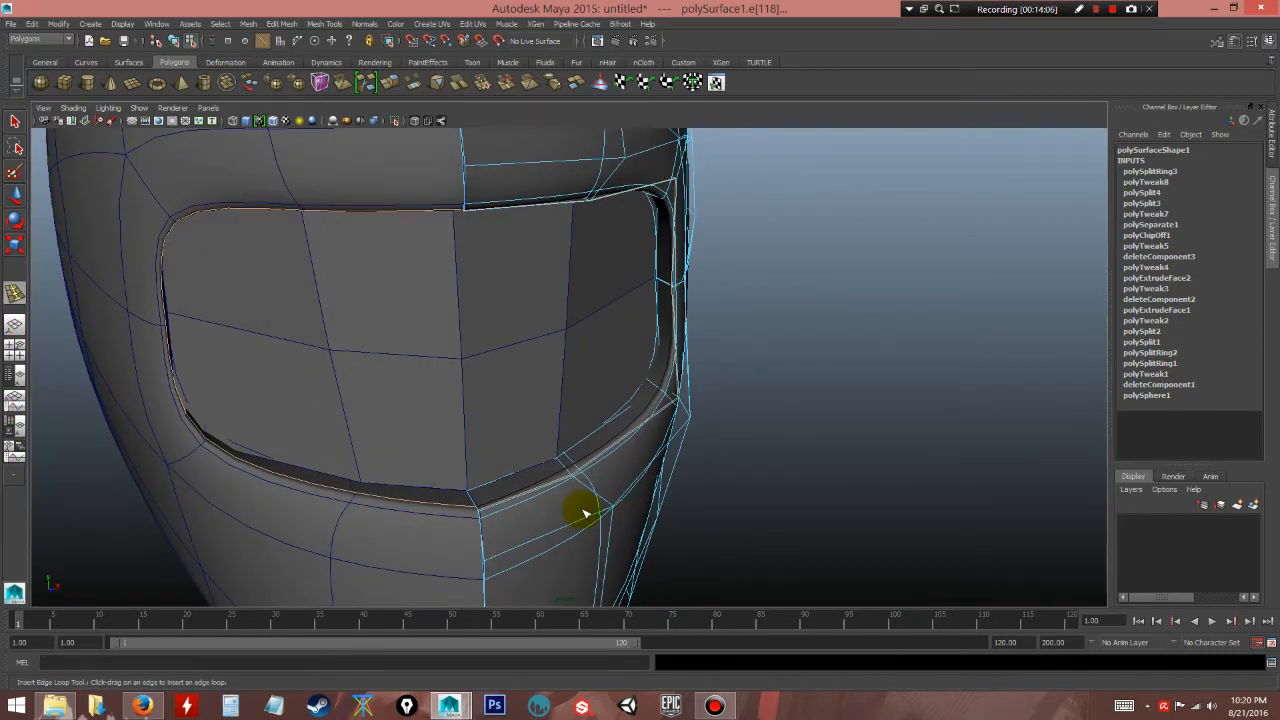
key("w")
left_click(779, 496)
- Examine the new edge loop around the eye opening in smooth and unsmoothed display
left_click_drag(779, 496, 723, 477, "alt")
right_click_drag(723, 477, 690, 410, "alt")
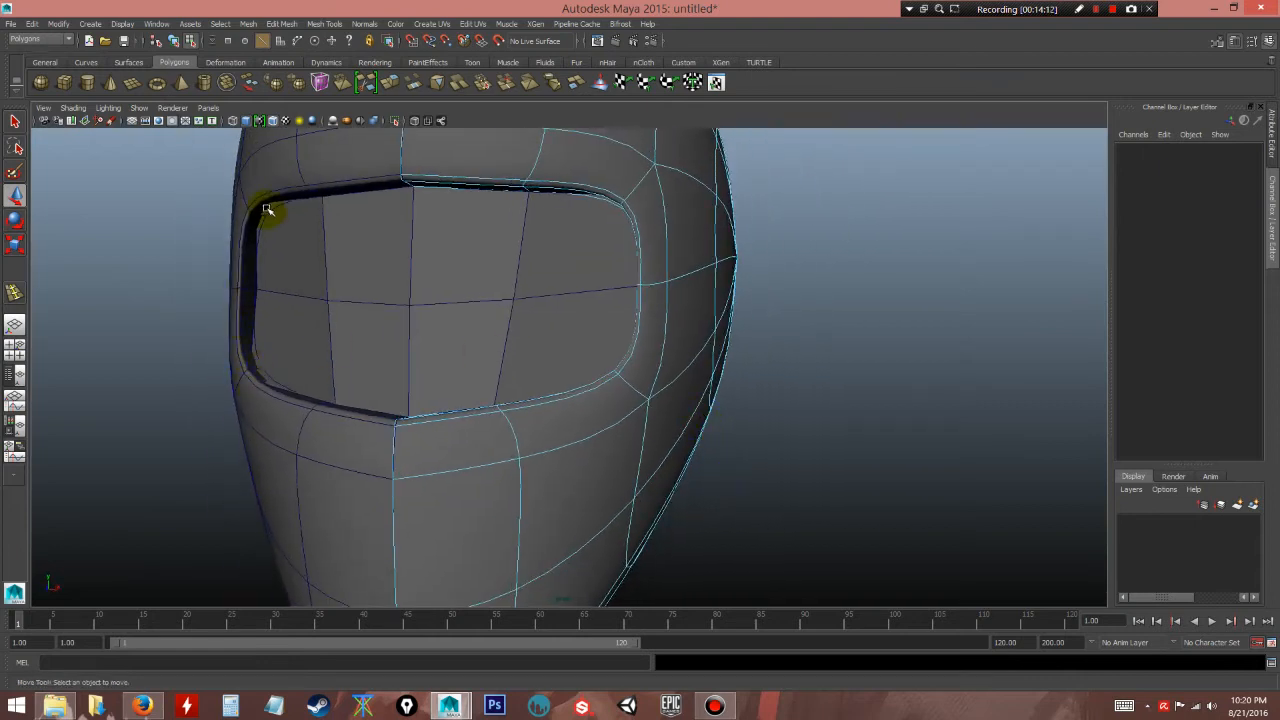
key("1")
left_click_drag(731, 397, 754, 402, "alt")
right_click_drag(754, 403, 756, 450, "alt")
left_click_drag(629, 371, 671, 393, "alt")
right_click_drag(671, 394, 748, 466, "alt")
- Select the diagonal edges at the upper and lower corners of the eye opening on the head half and bevel them
middle_click_drag(752, 398, 626, 406, "alt")
left_click_drag(626, 406, 609, 271, "alt")
left_click(610, 443)
key("q")
right_click_drag(609, 271, 638, 445, "alt")
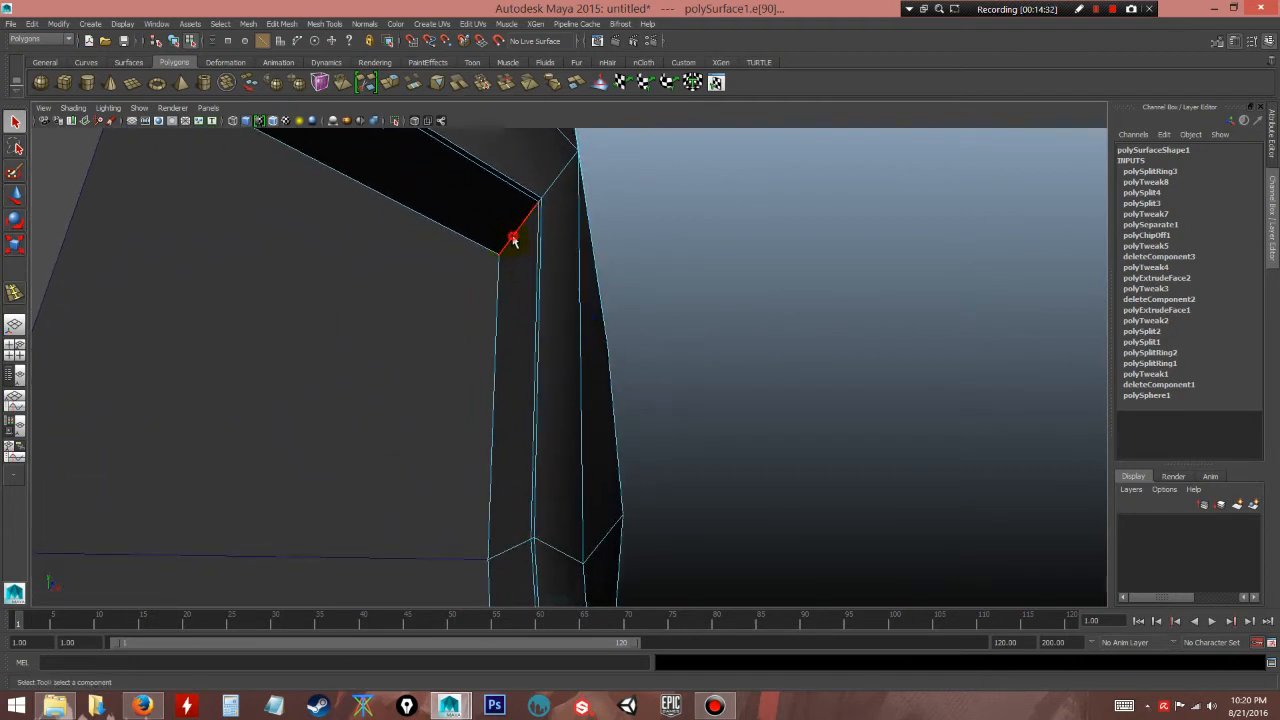
left_click_drag(538, 208, 606, 263, "alt")
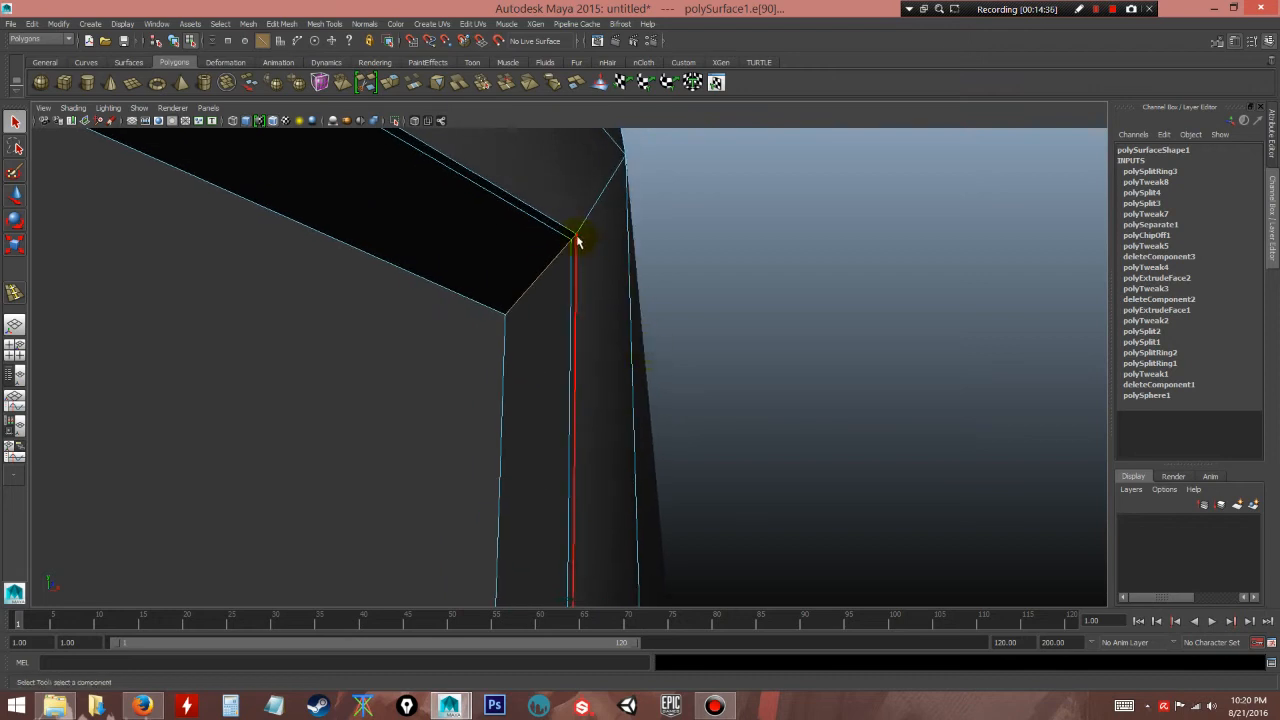
left_click_drag(594, 213, 505, 300, "alt")
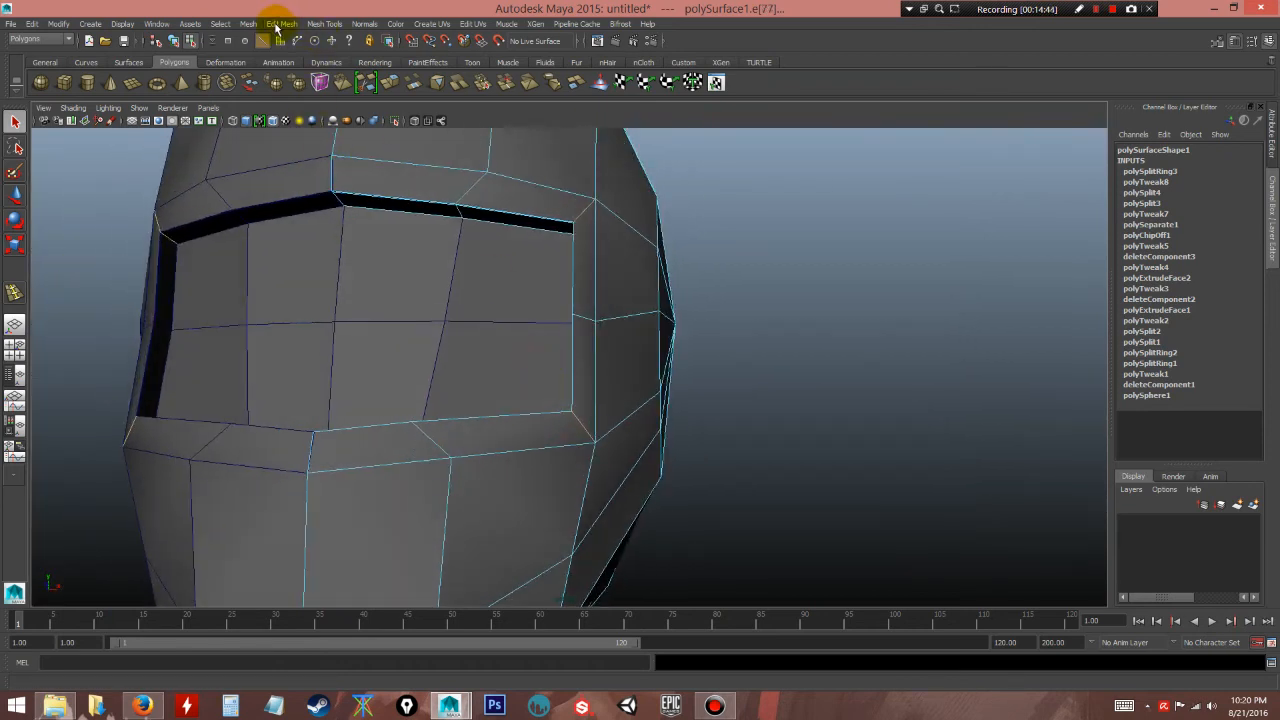
left_click(280, 24)
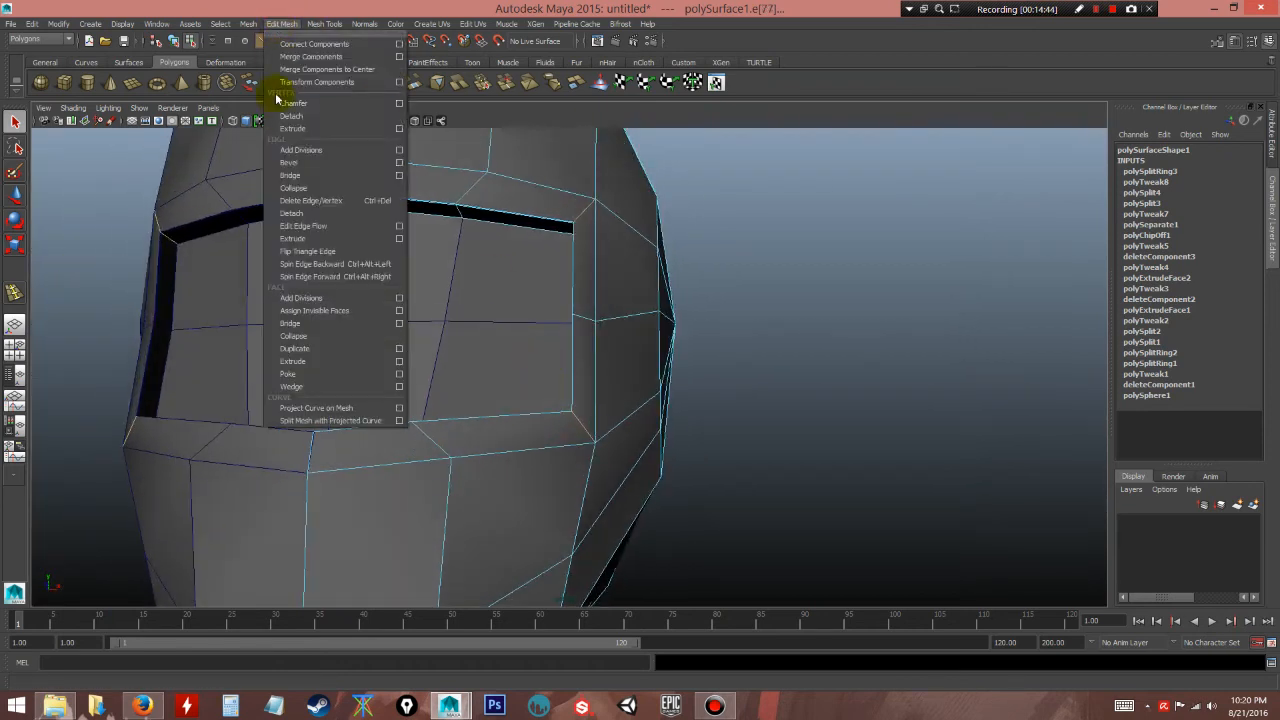
left_click(290, 163)
mouse_move(620, 337)
left_mouse_down("alt")
mouse_move(630, 343)
mouse_move(618, 346)
left_mouse_up("alt")
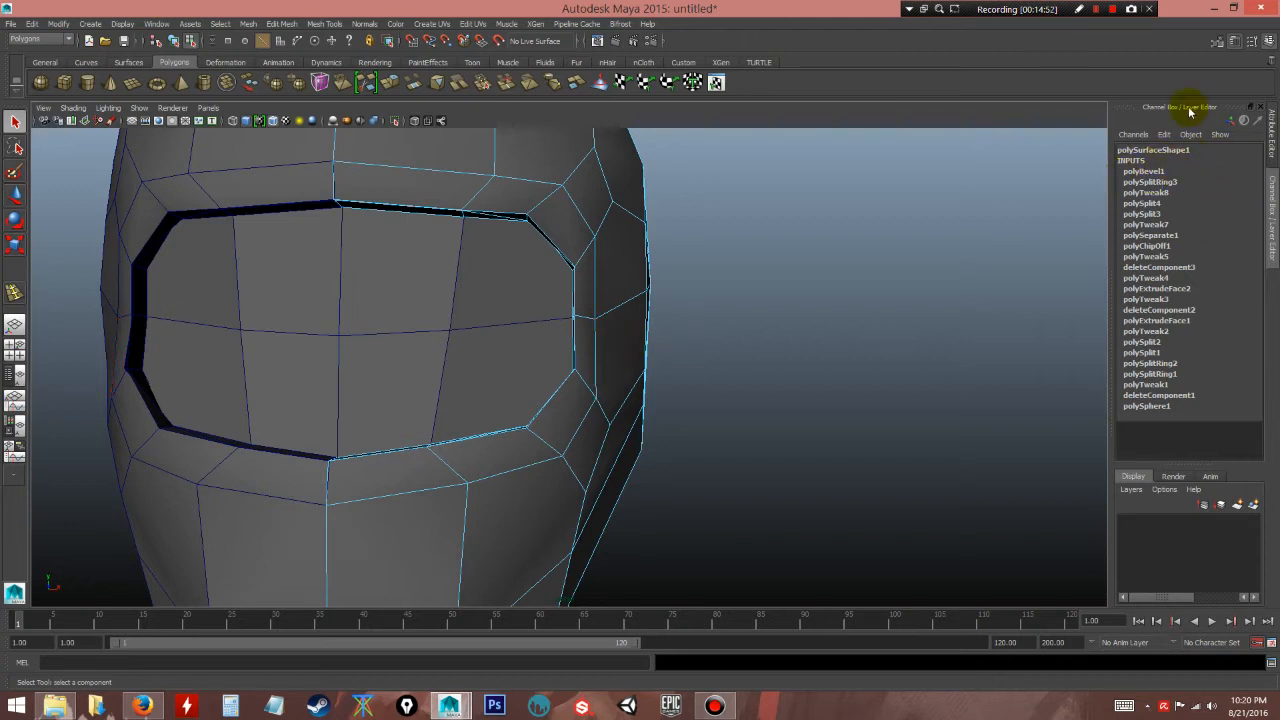
- Set the corner bevel's Fraction to 0.1 and deselect the mesh
left_click(1143, 172)
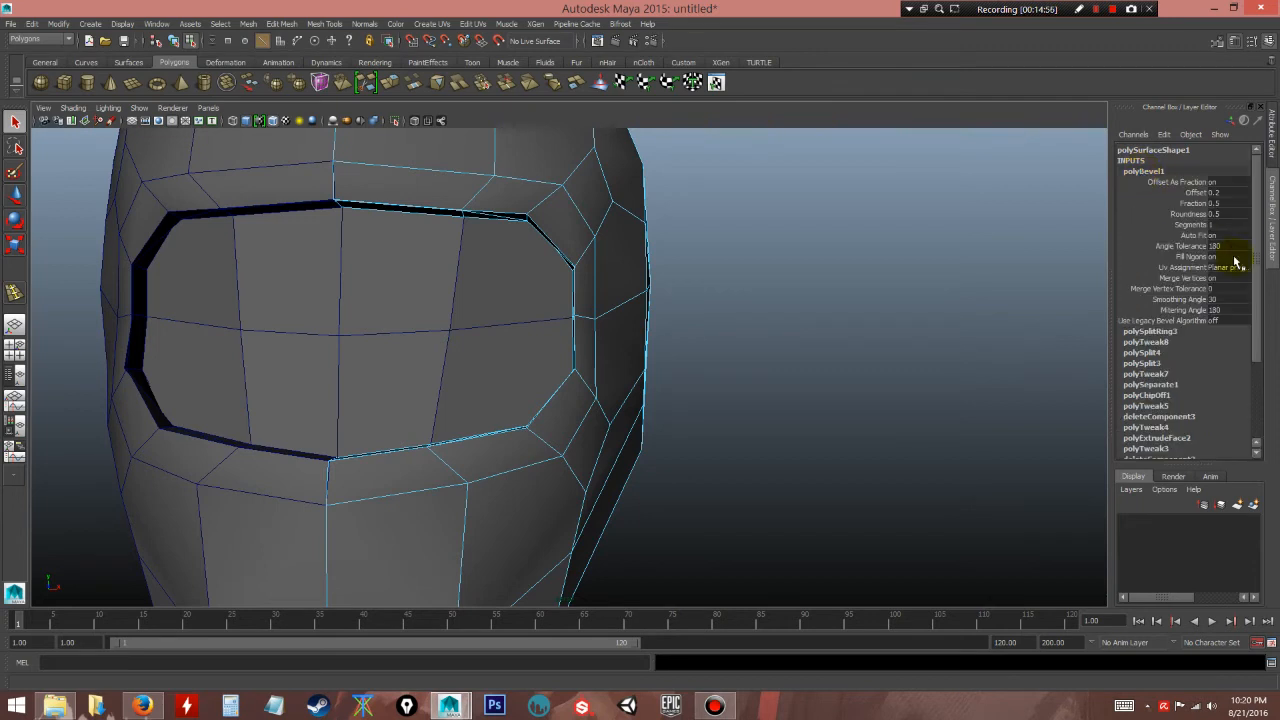
left_click(1195, 204)
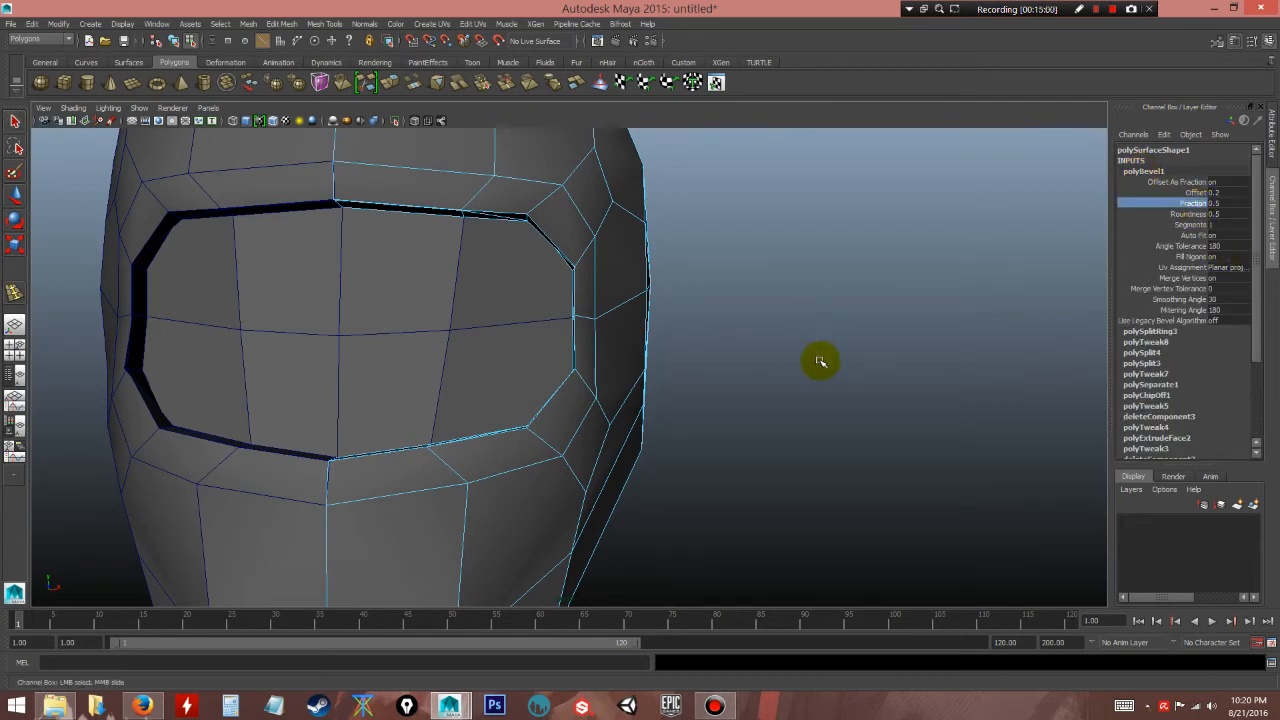
middle_click_drag(815, 362, 831, 362)
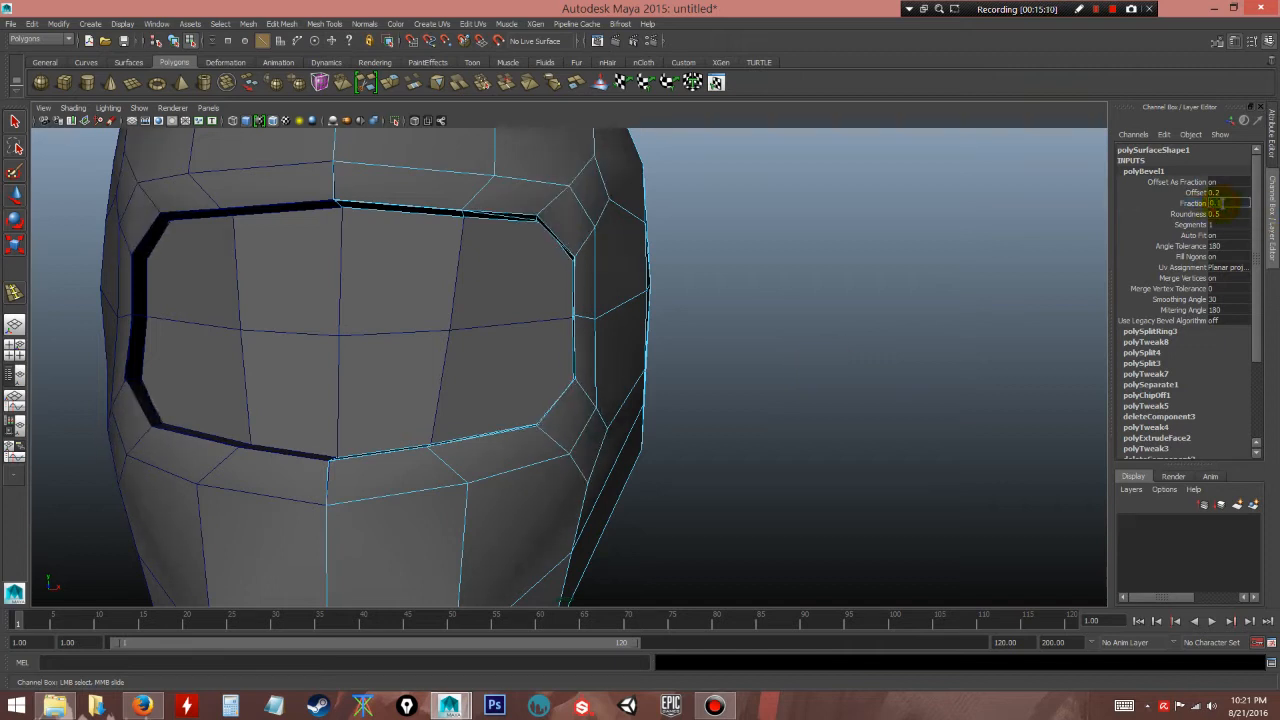
key("Return")
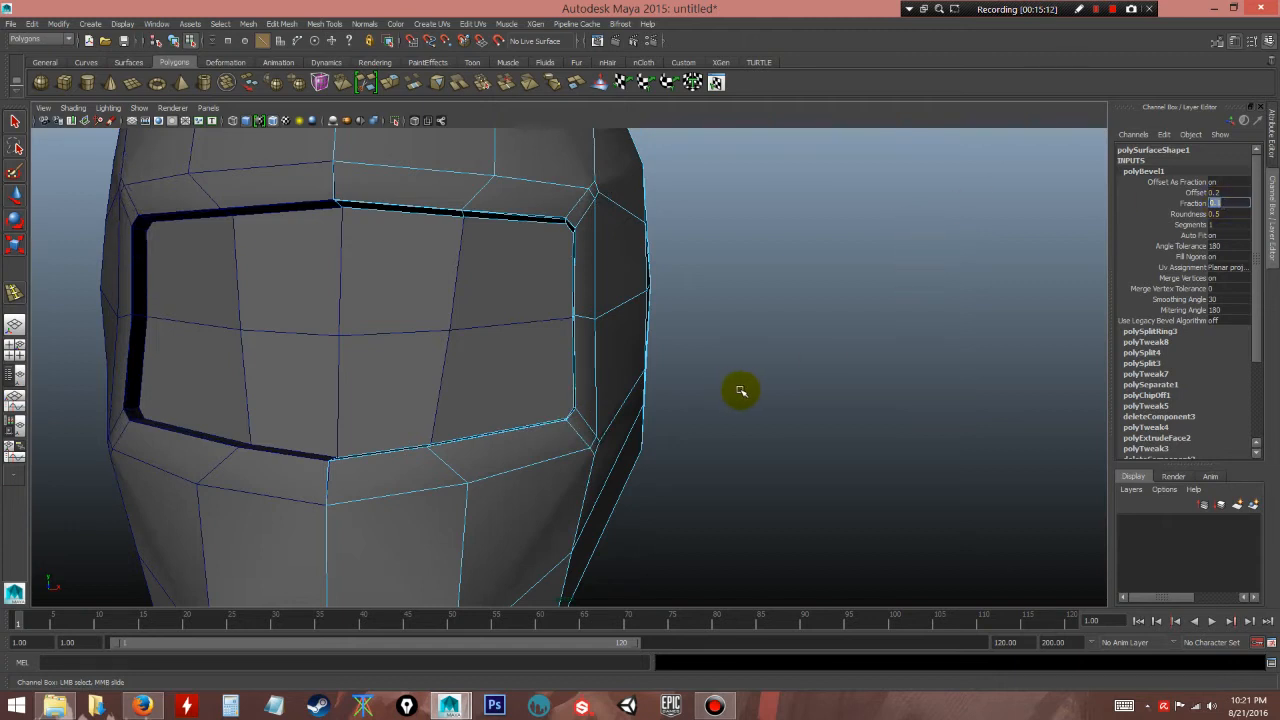
left_click(817, 391)
- Weld the two outer vertices of the small bevel face at the eye opening's lower corner with the Target Weld tool
left_click_drag(817, 391, 649, 357, "alt")
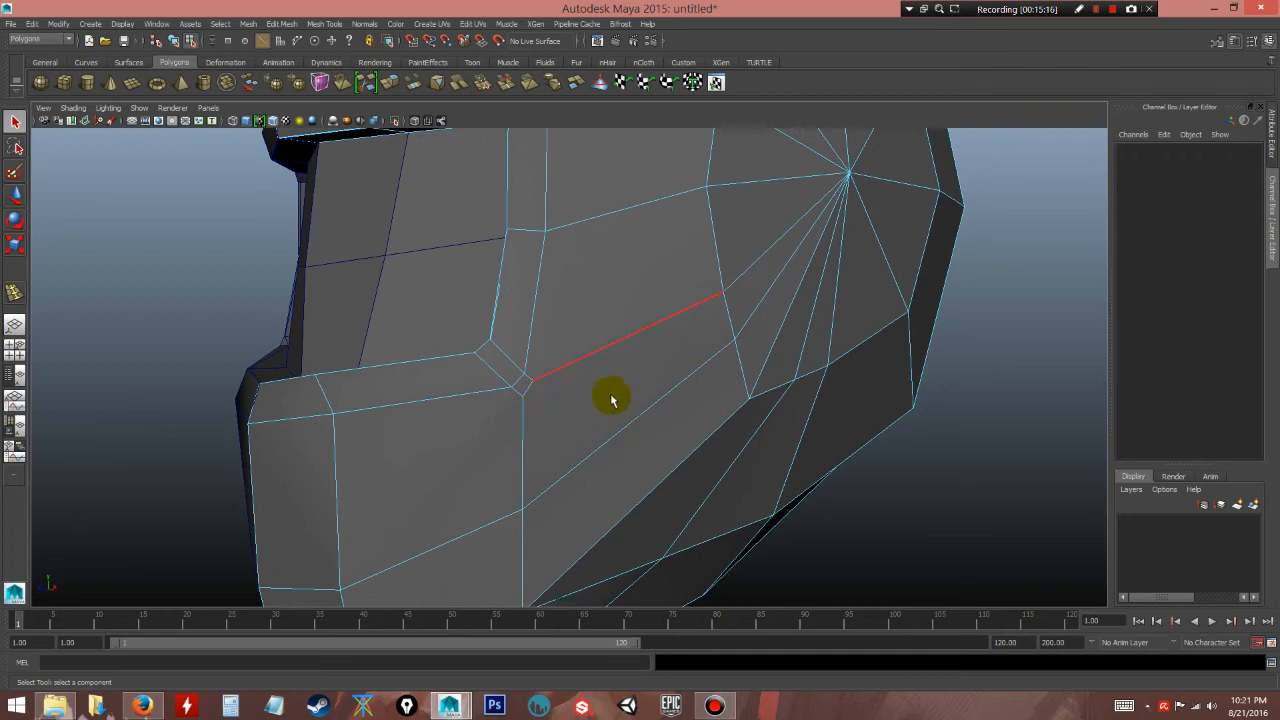
left_click_drag(626, 429, 634, 381, "alt")
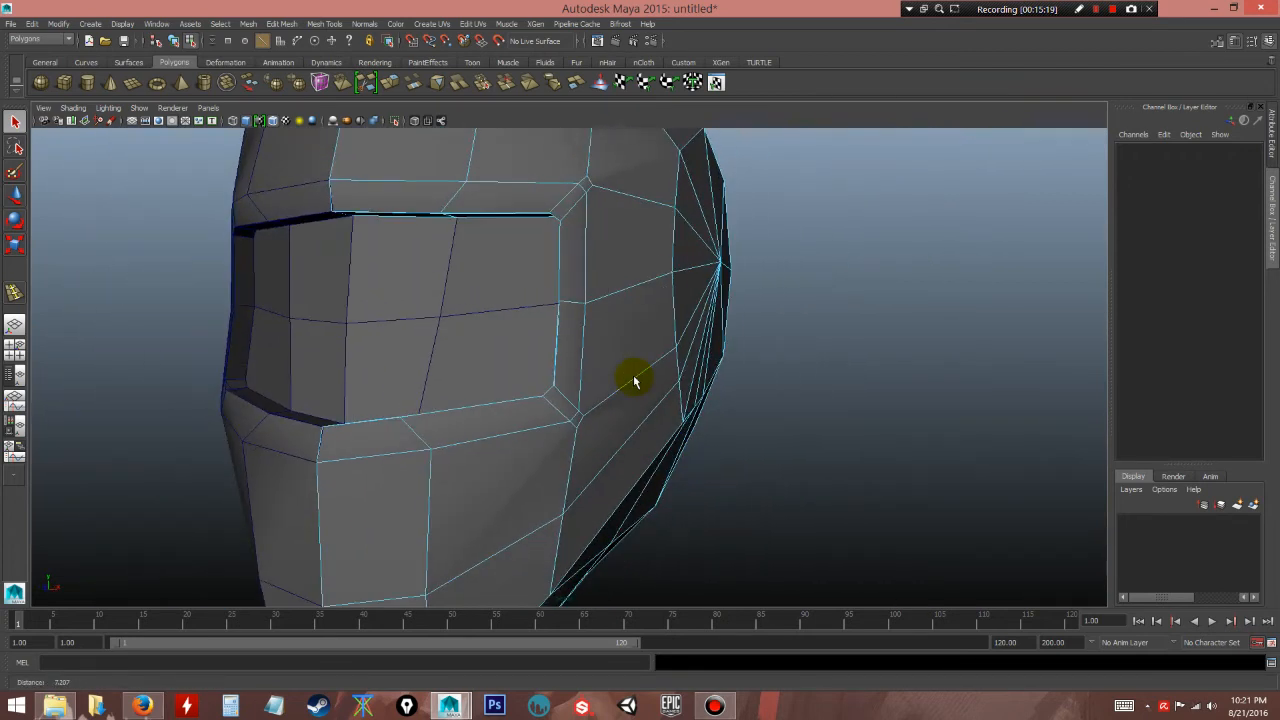
right_click_drag(789, 441, 709, 448, "alt")
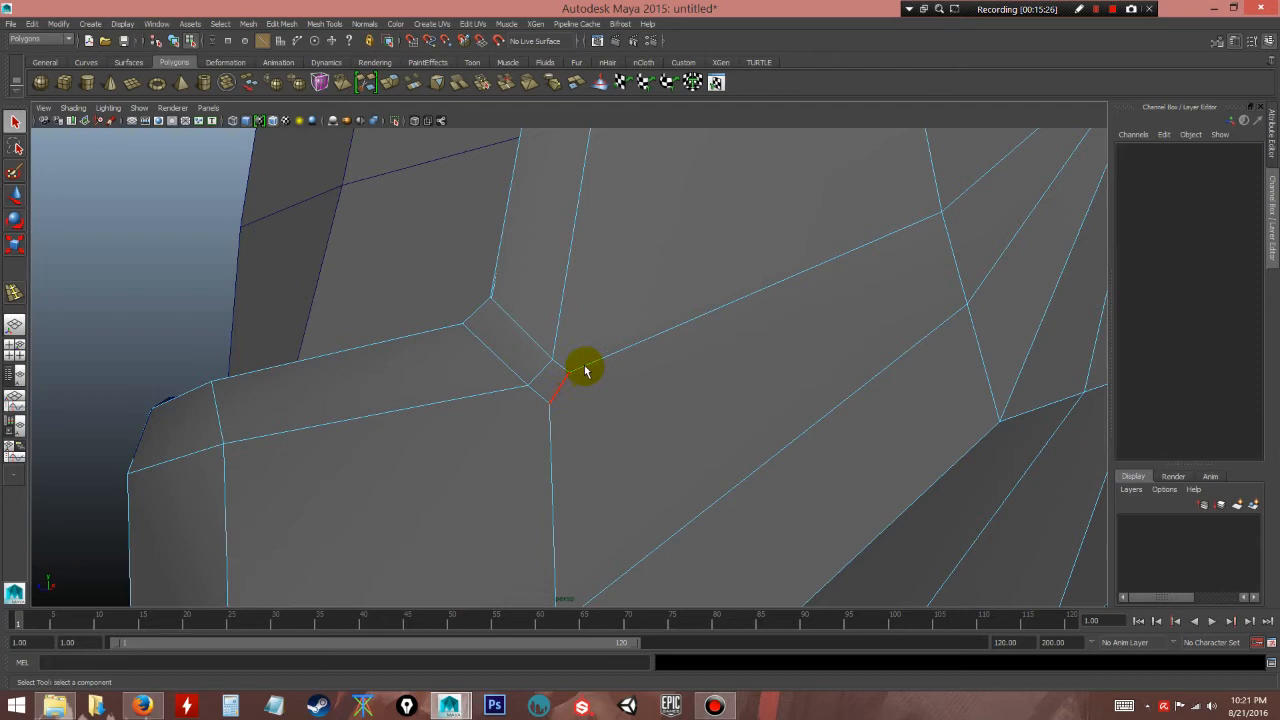
left_click(318, 26)
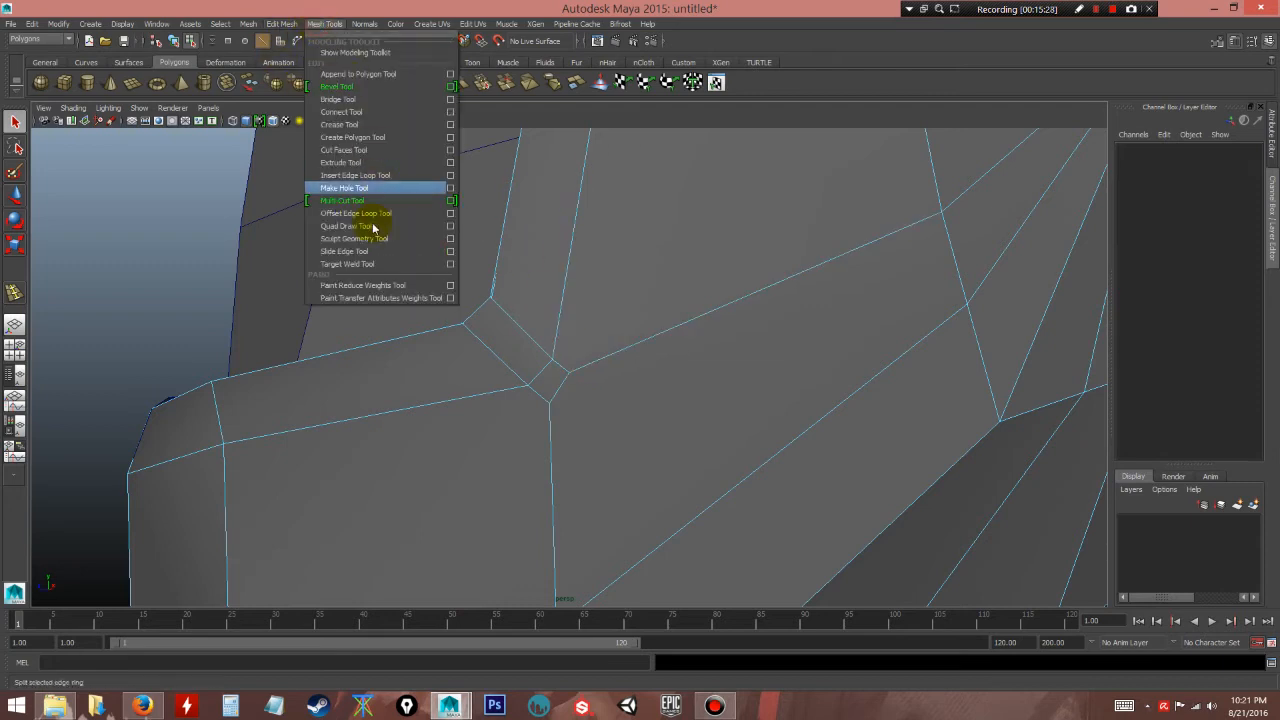
left_click(616, 287)
right_click_drag(618, 288, 566, 286)
right_click_drag(623, 377, 637, 435, "alt")
left_click(324, 24)
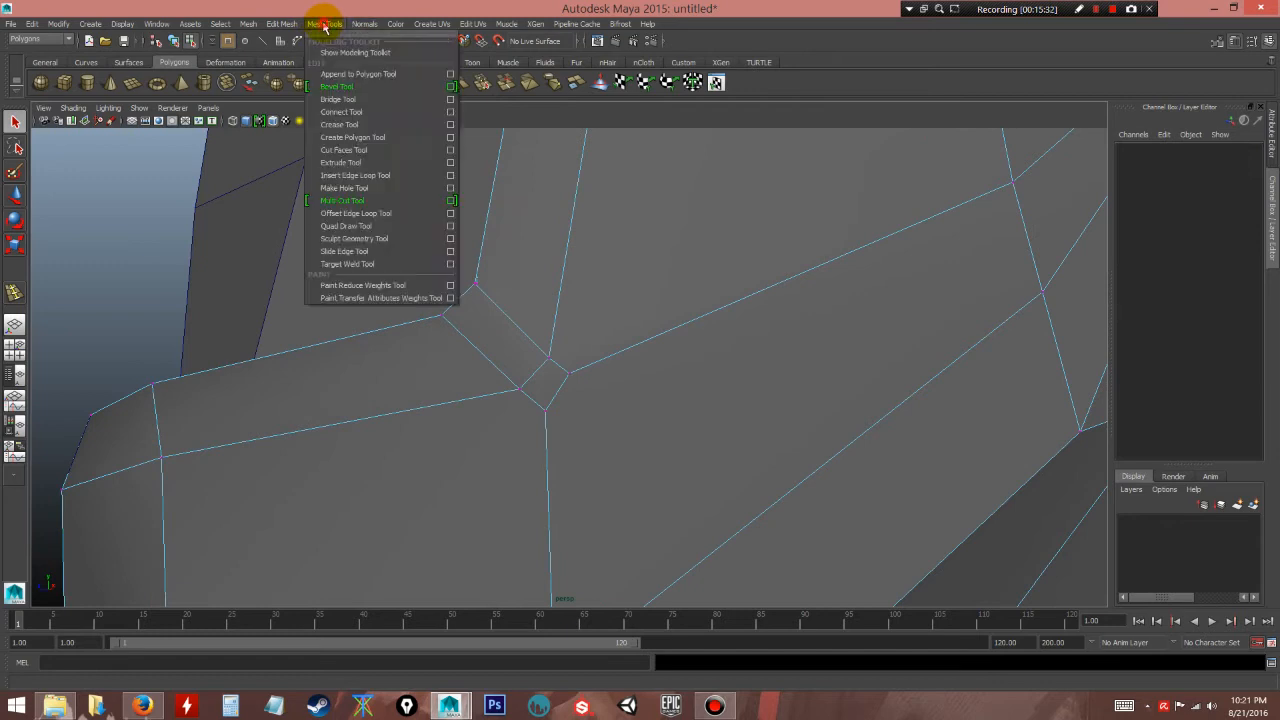
left_click(344, 264)
right_click_drag(521, 344, 541, 430, "alt")
left_click_drag(540, 426, 573, 383)
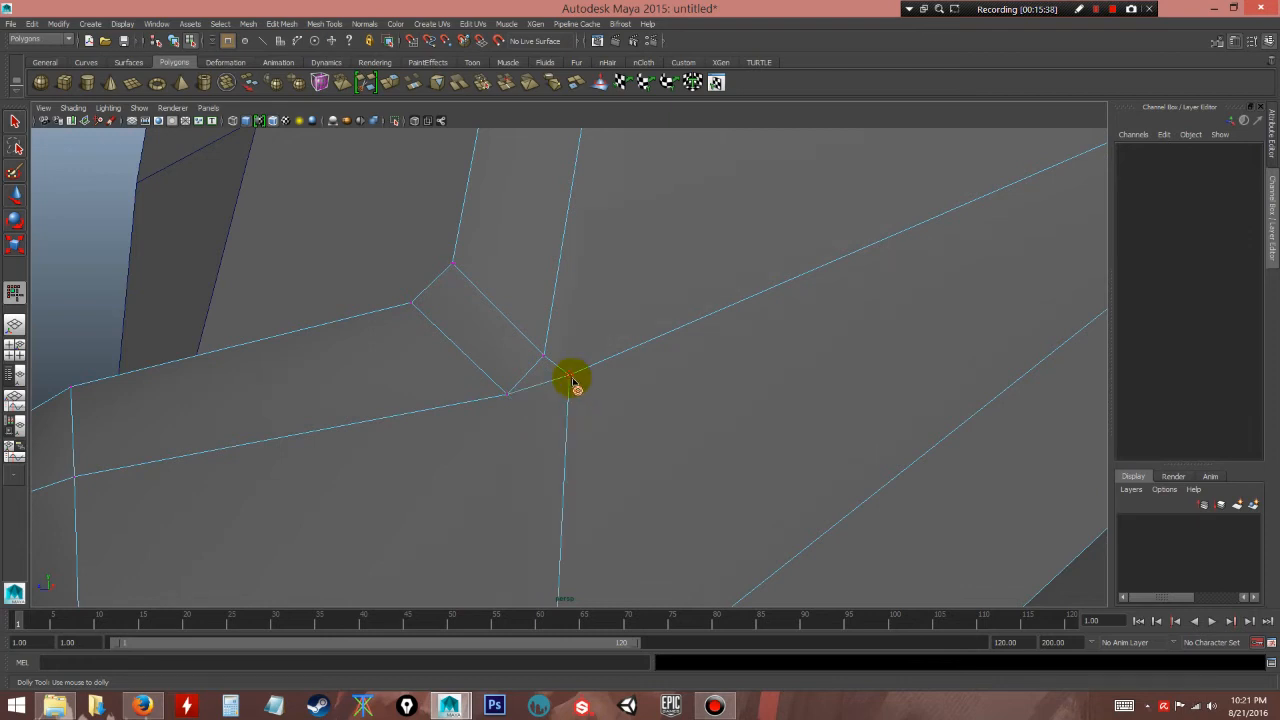
right_click_drag(596, 357, 553, 232, "alt")
middle_click_drag(553, 241, 540, 242, "alt")
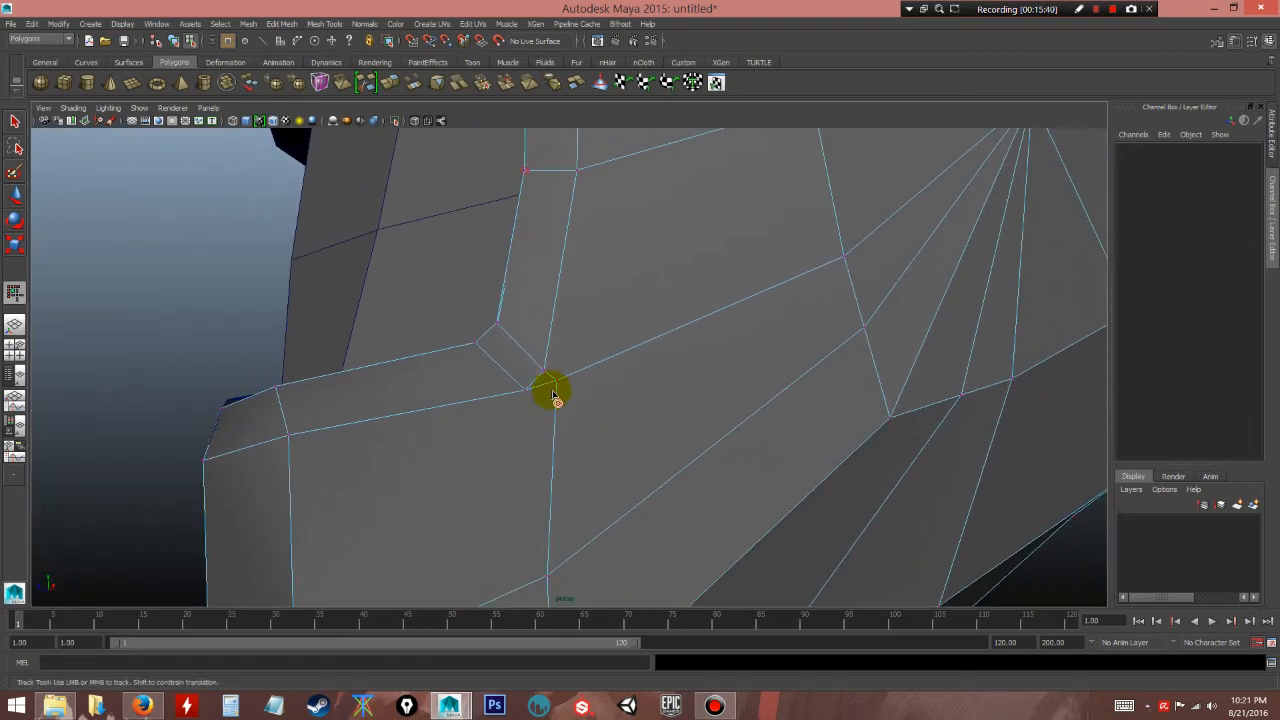
- Weld the matching outer bevel vertices at the eye opening's upper corner
middle_click_drag(552, 164, 555, 493, "alt")
right_click_drag(597, 337, 635, 384, "alt")
left_click_drag(589, 227, 590, 225)
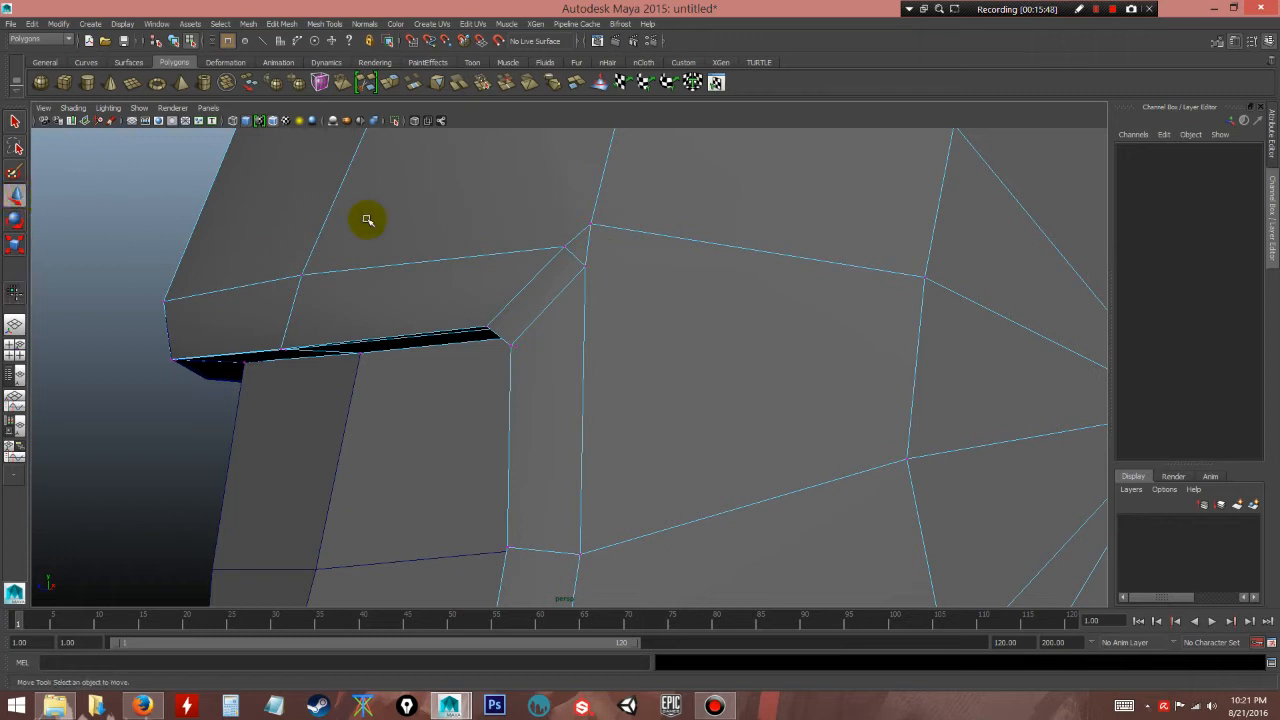
left_click(591, 223)
left_click_drag(621, 277, 596, 256, "alt")
- Examine the welded corners of the eye opening in smooth display and return the head half to unsmoothed display
left_click_drag(643, 366, 587, 369, "alt")
right_click_drag(655, 412, 246, 351, "alt")
left_click(125, 326)
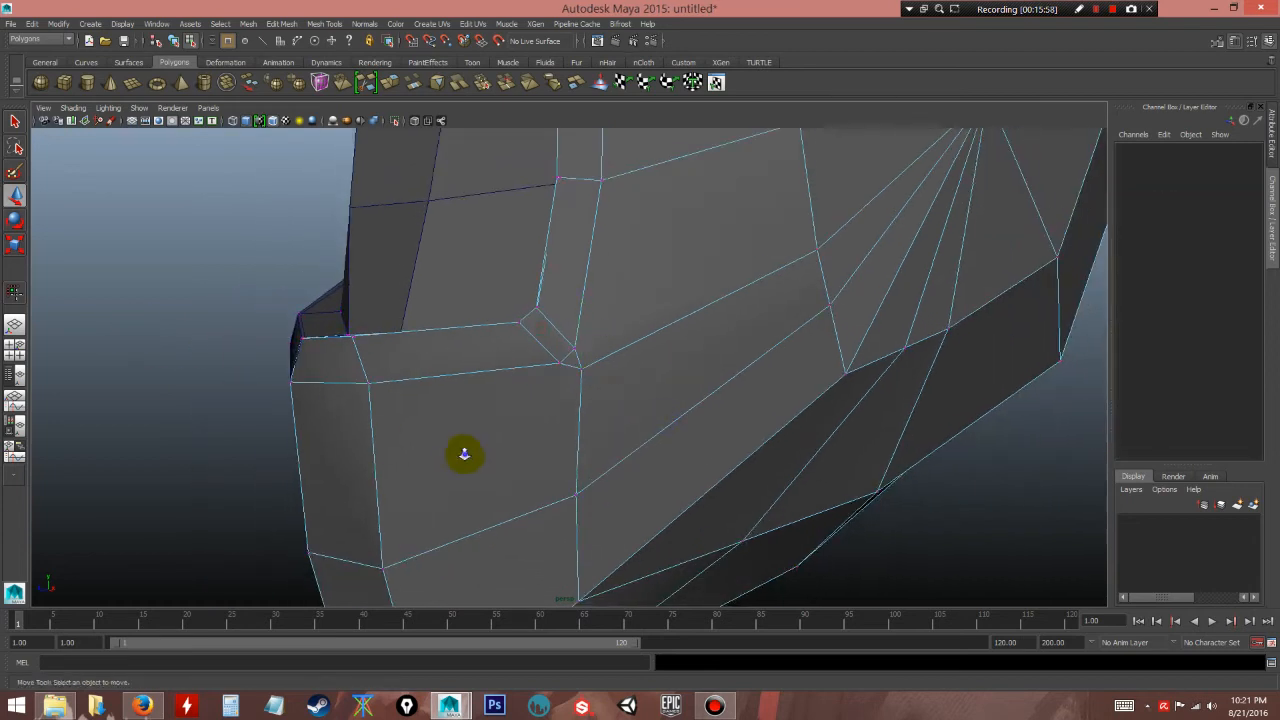
right_click_drag(464, 454, 370, 290, "alt")
left_click_drag(403, 288, 514, 289, "alt")
right_click_drag(514, 289, 437, 260, "alt")
left_click_drag(437, 260, 376, 261, "alt")
key("3")
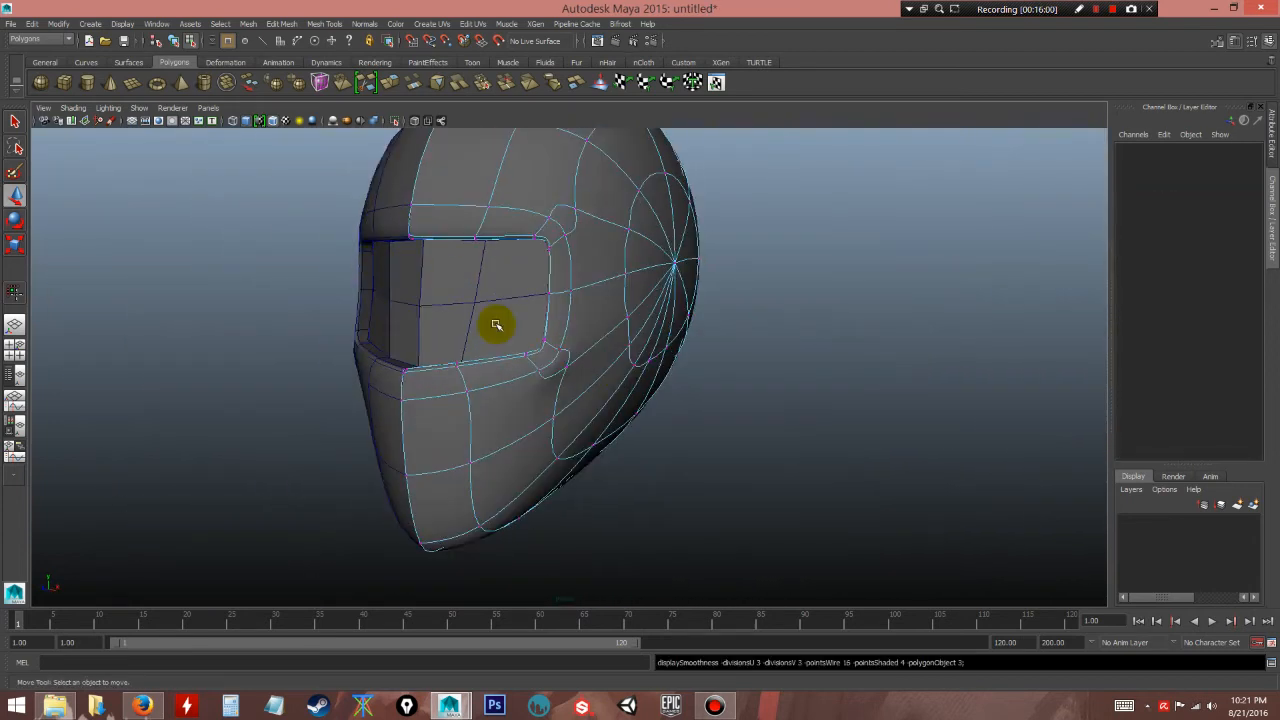
right_click_drag(600, 288, 660, 268)
left_click(837, 391)
left_click_drag(681, 409, 585, 448, "alt")
right_click_drag(620, 384, 750, 575, "alt")
left_click(600, 368)
key("1")
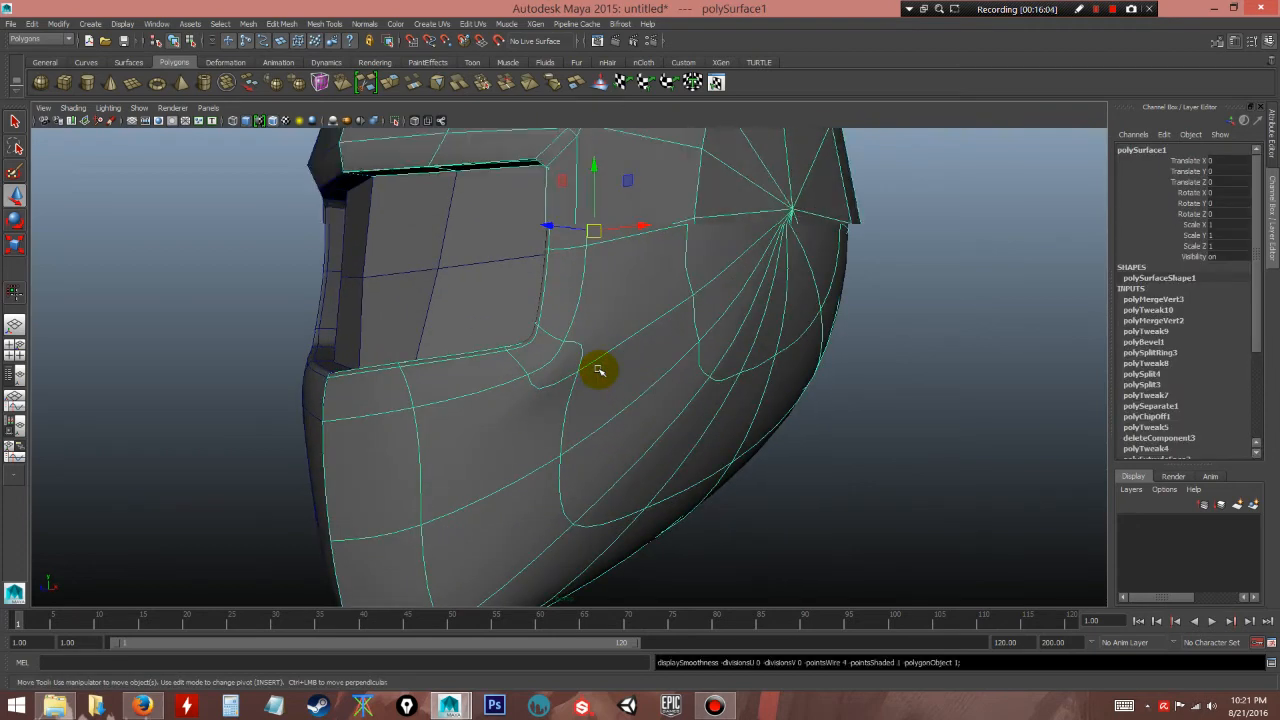
- Merge the two remaining vertices of the short bevel edge at the eye opening's lower corner to their center
left_click_drag(600, 374, 574, 380, "alt")
right_click_drag(574, 380, 696, 520, "alt")
right_click_drag(540, 400, 662, 580, "alt")
right_click_drag(595, 332, 545, 325)
left_click(548, 366)
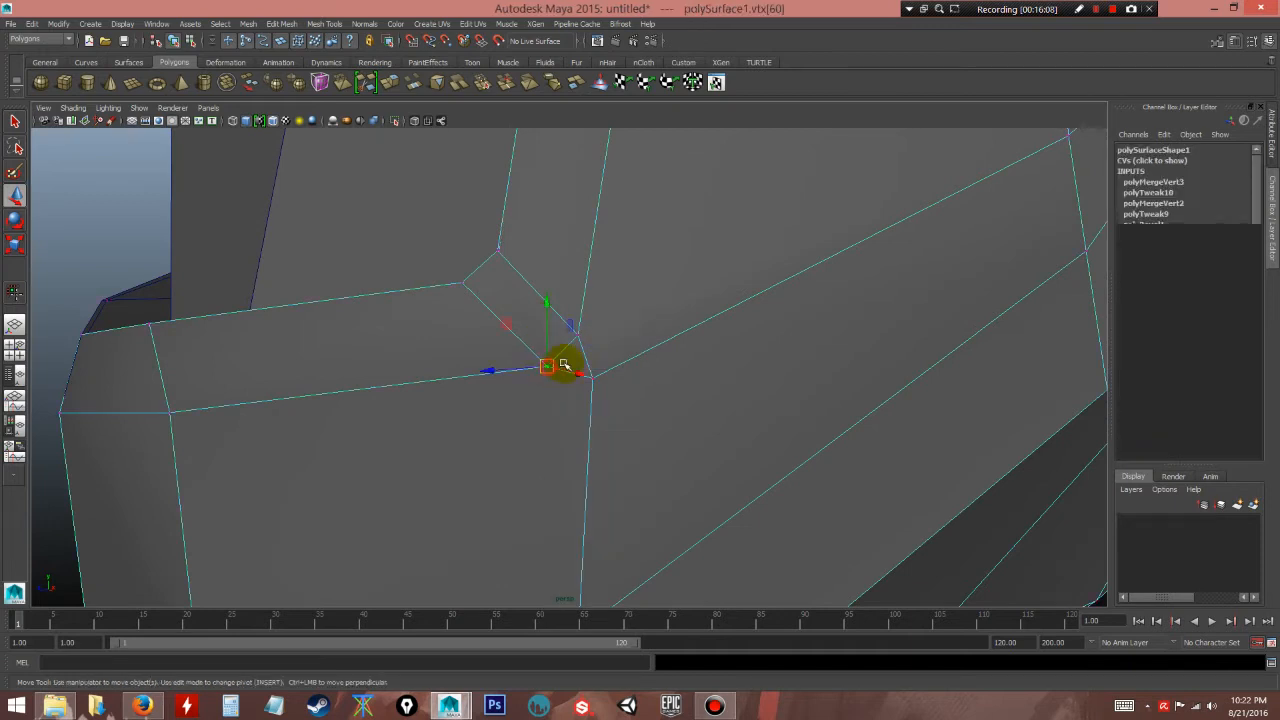
left_click(581, 340, "shift")
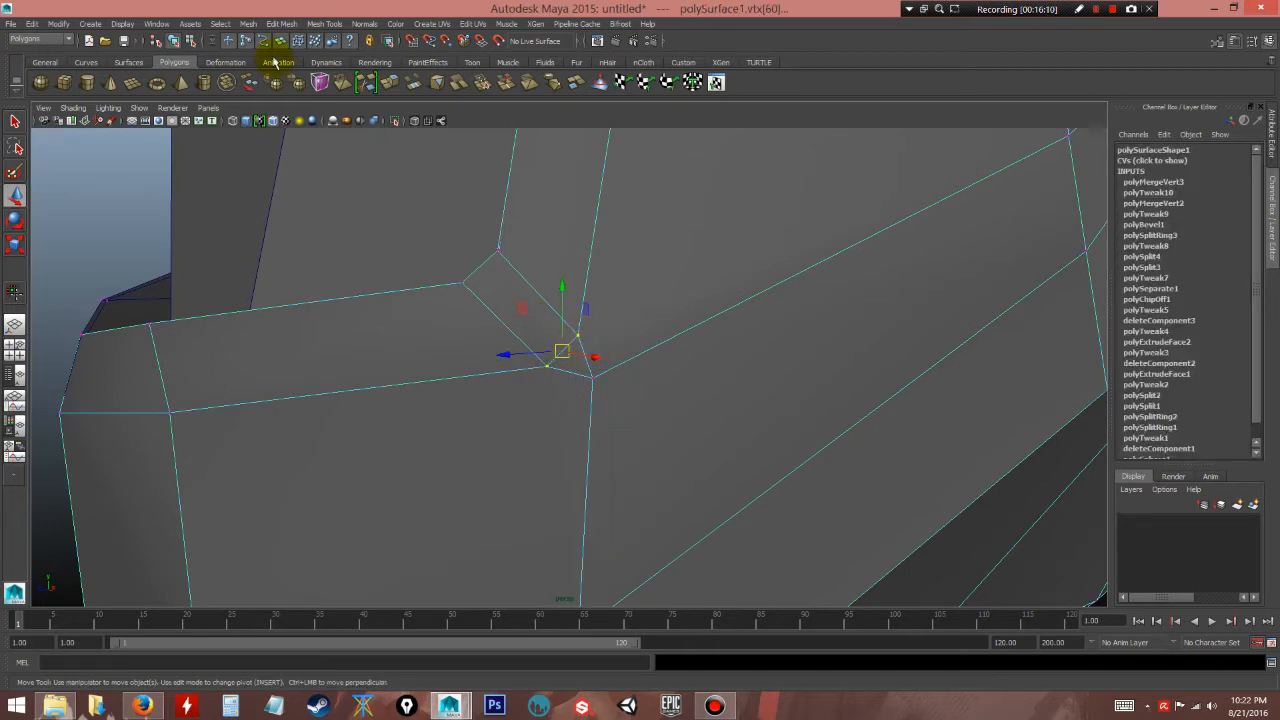
left_click(315, 24)
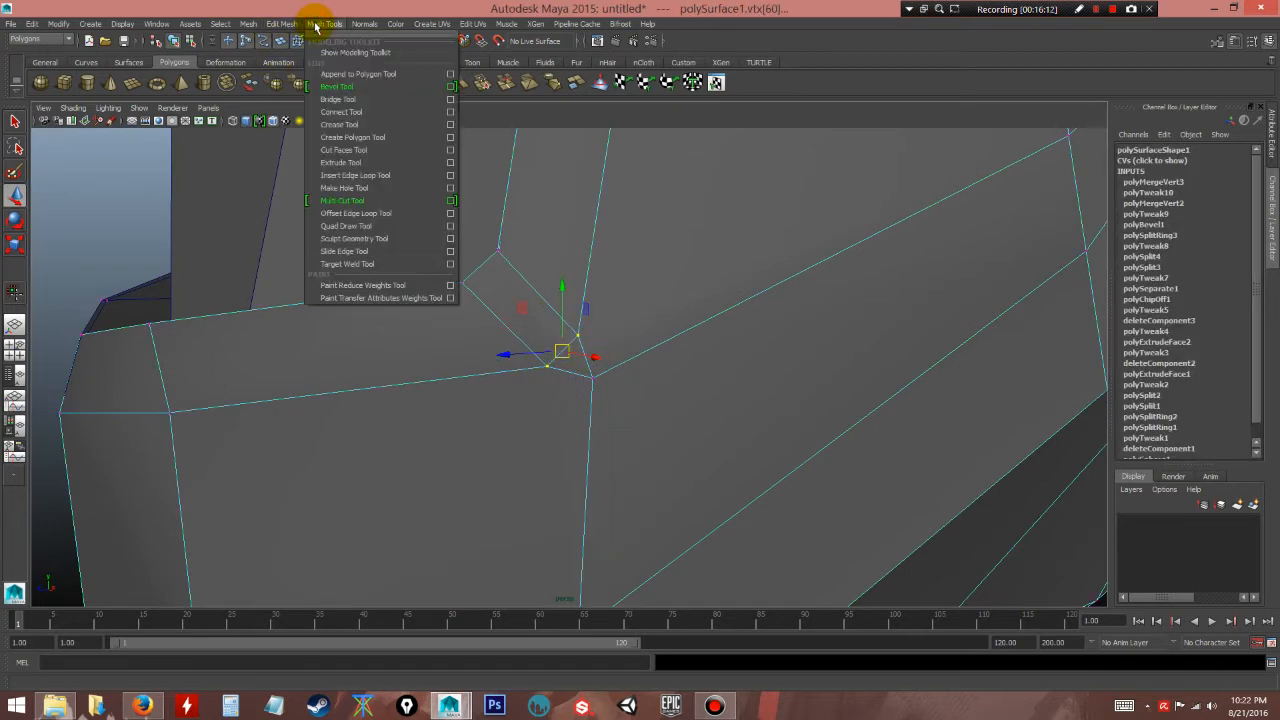
mouse_move(284, 26)
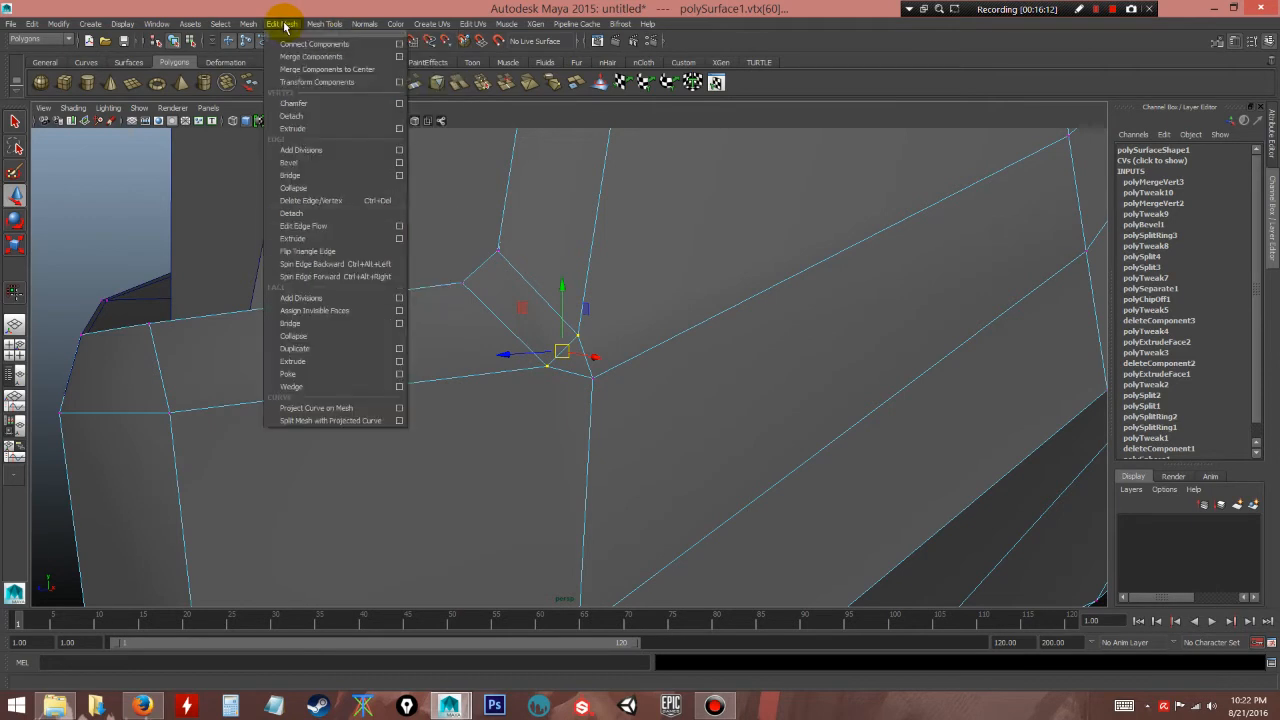
left_click(350, 73)
right_click_drag(660, 357, 586, 241, "alt")
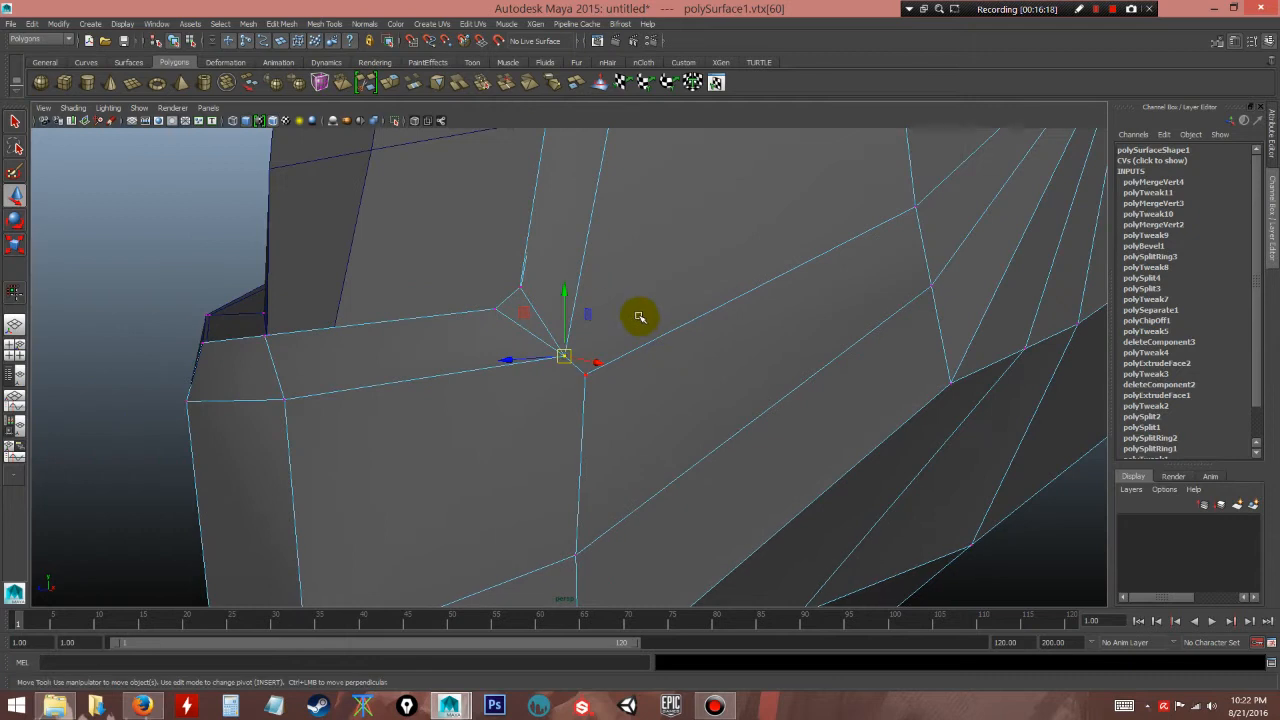
- Examine how the merged lower corner smooths compared with the upper corner, using smooth and unsmoothed display
key("3")
right_click_drag(714, 333, 764, 316)
right_click_drag(777, 437, 278, 321, "alt")
left_click(278, 321)
left_click_drag(278, 321, 586, 314, "alt")
left_click(609, 326)
right_click_drag(609, 326, 660, 404, "alt")
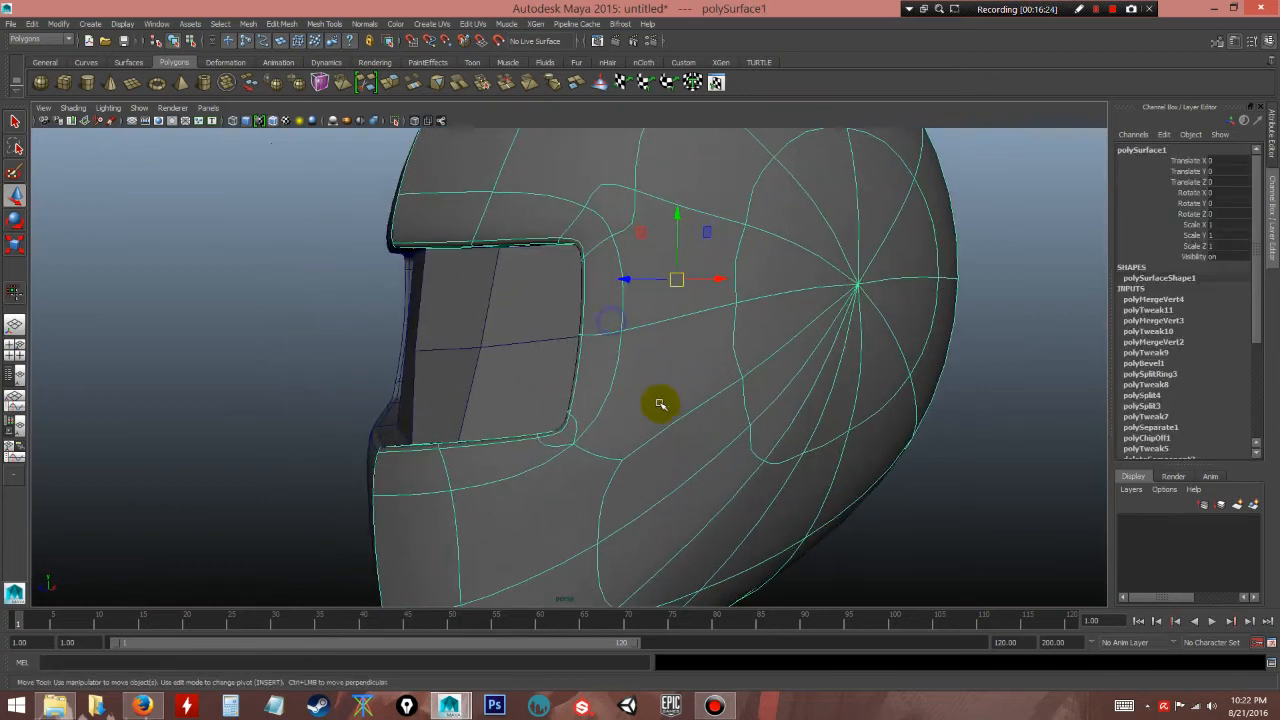
key("1")
- Merge the two vertices of the short bevel edge at the eye opening's upper corner to their center
left_click_drag(666, 360, 623, 494, "alt")
right_click_drag(623, 494, 575, 331, "alt")
right_click_drag(544, 264, 507, 260)
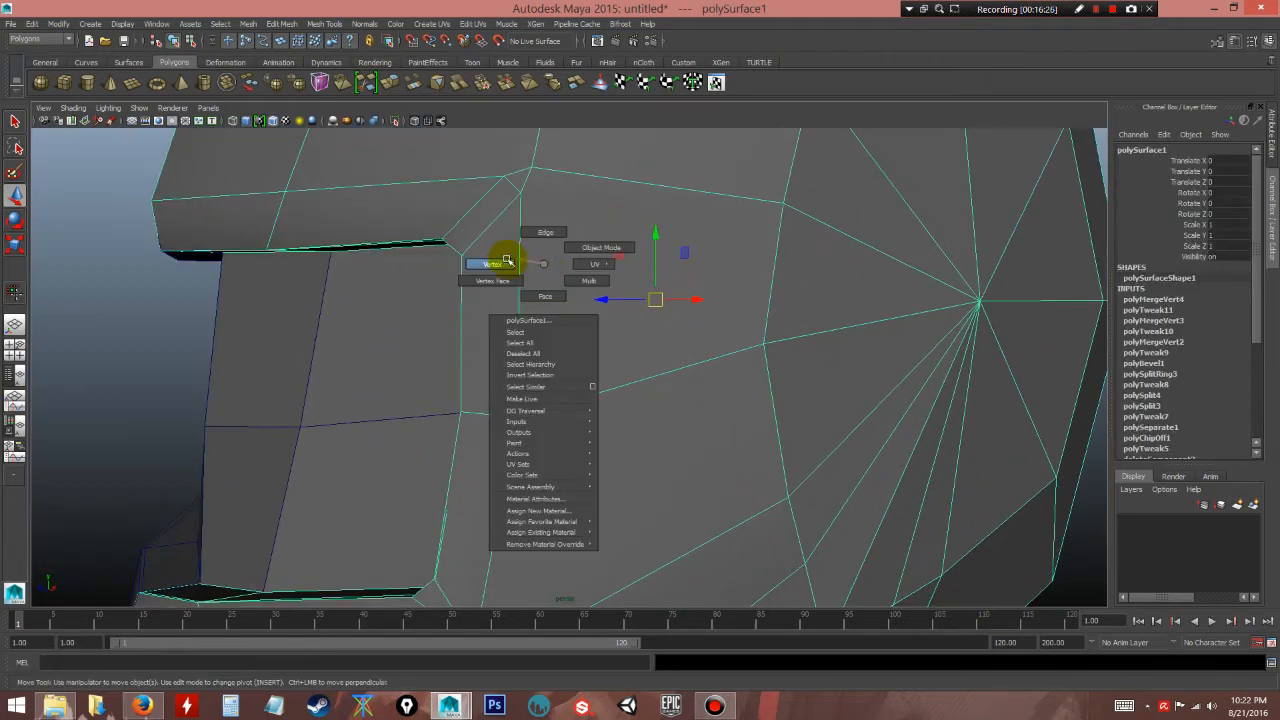
left_click(511, 184)
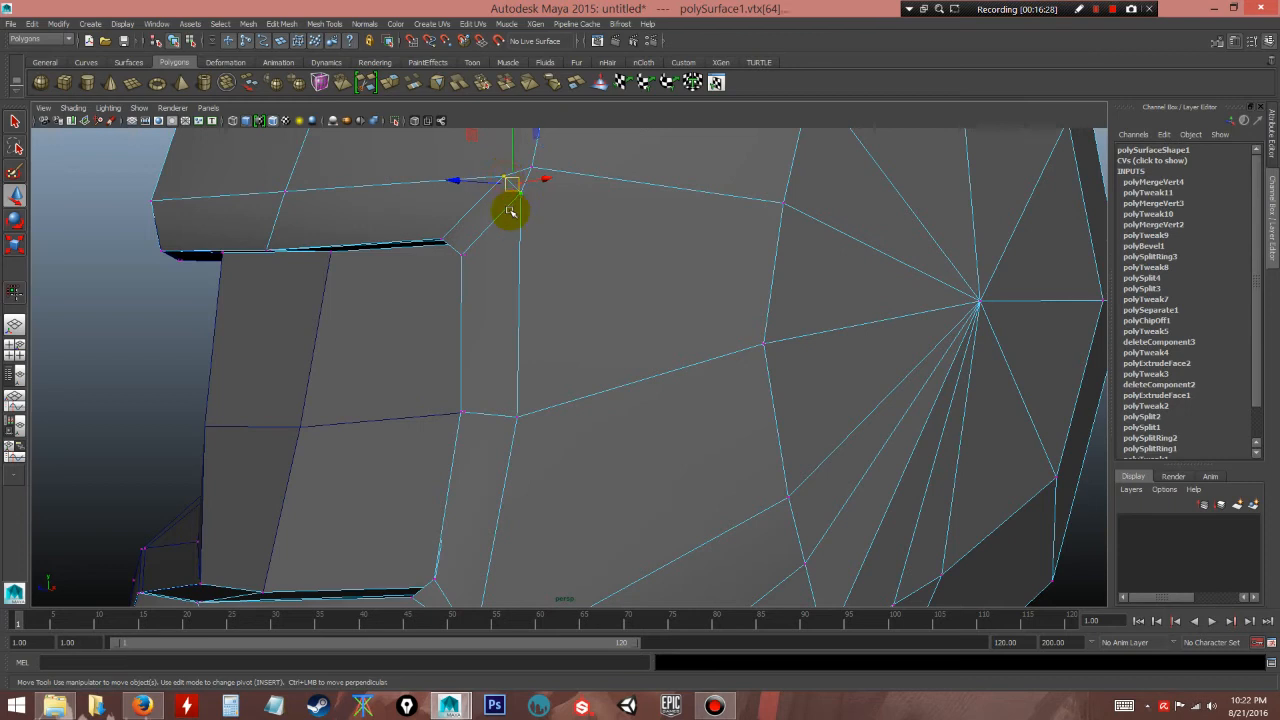
key("g")
- Examine both merged eye-opening corners from the front and side in unsmoothed and smooth display
right_click_drag(651, 354, 460, 291, "alt")
left_click_drag(490, 315, 731, 411, "alt")
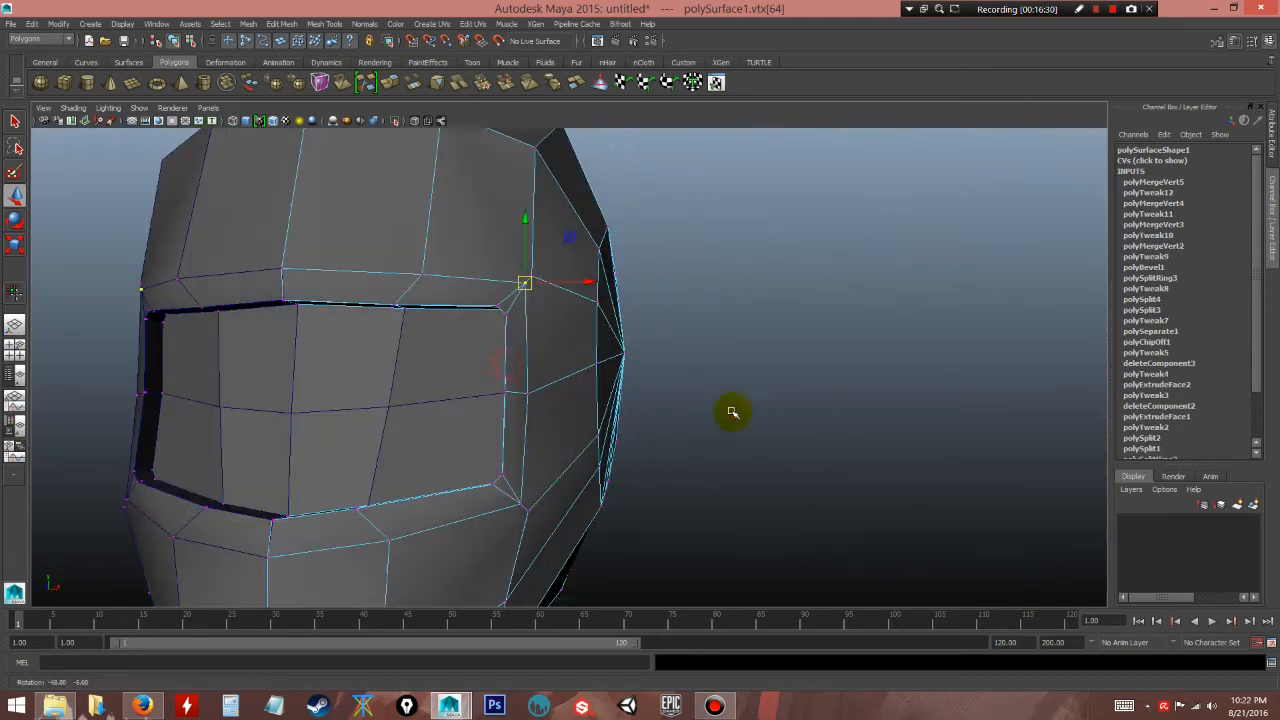
left_click(735, 440)
right_click_drag(735, 481, 612, 396, "alt")
left_click_drag(612, 396, 665, 370, "alt")
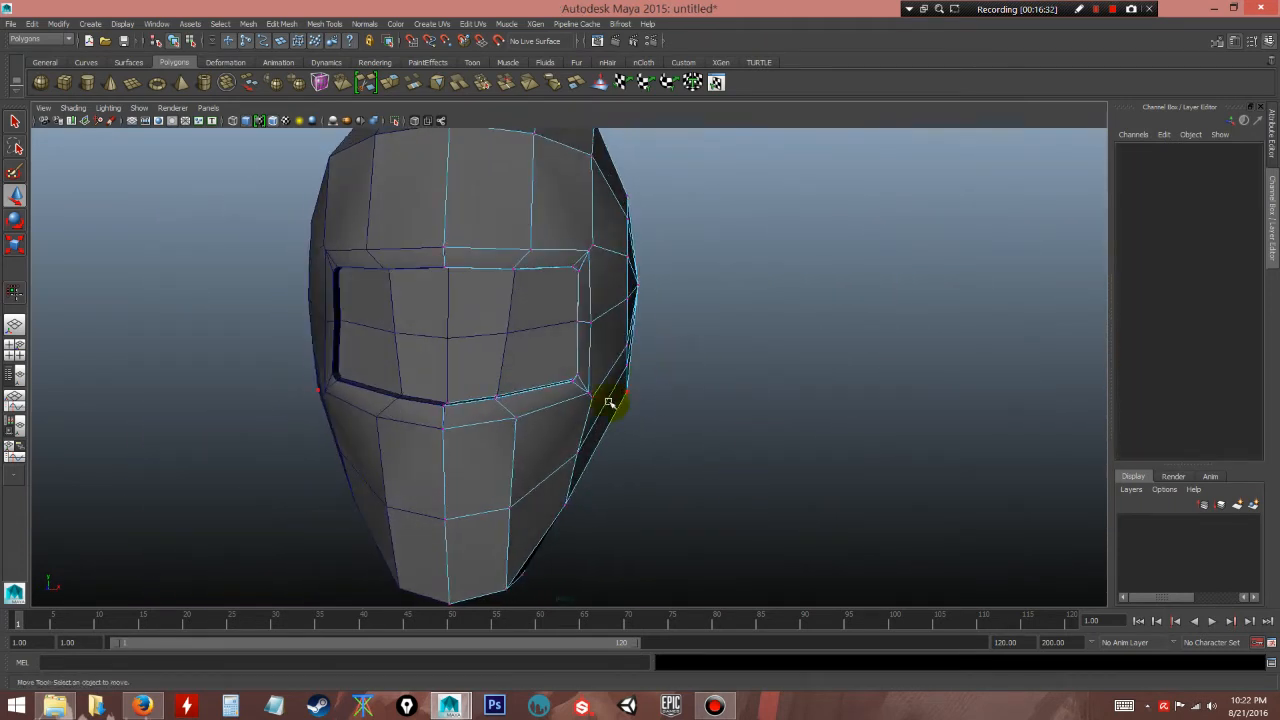
left_click(609, 402)
key("3")
left_click(720, 443)
left_click_drag(720, 443, 624, 437, "alt")
right_click_drag(625, 437, 643, 480, "alt")
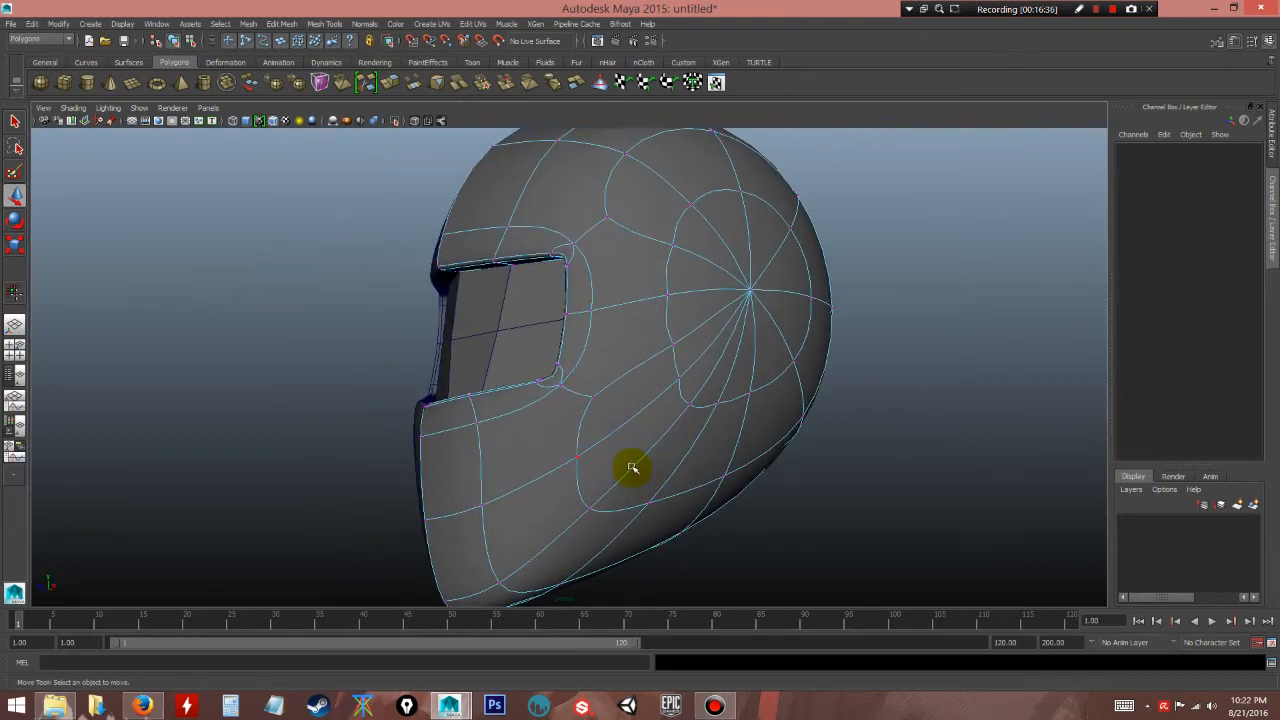
key("1")
- Cut a polygonal outline around the centre of the head's underside with the Multi-Cut tool
left_click_drag(643, 386, 625, 366, "alt")
middle_click_drag(626, 366, 613, 333, "alt")
right_click_drag(537, 357, 600, 463, "alt")
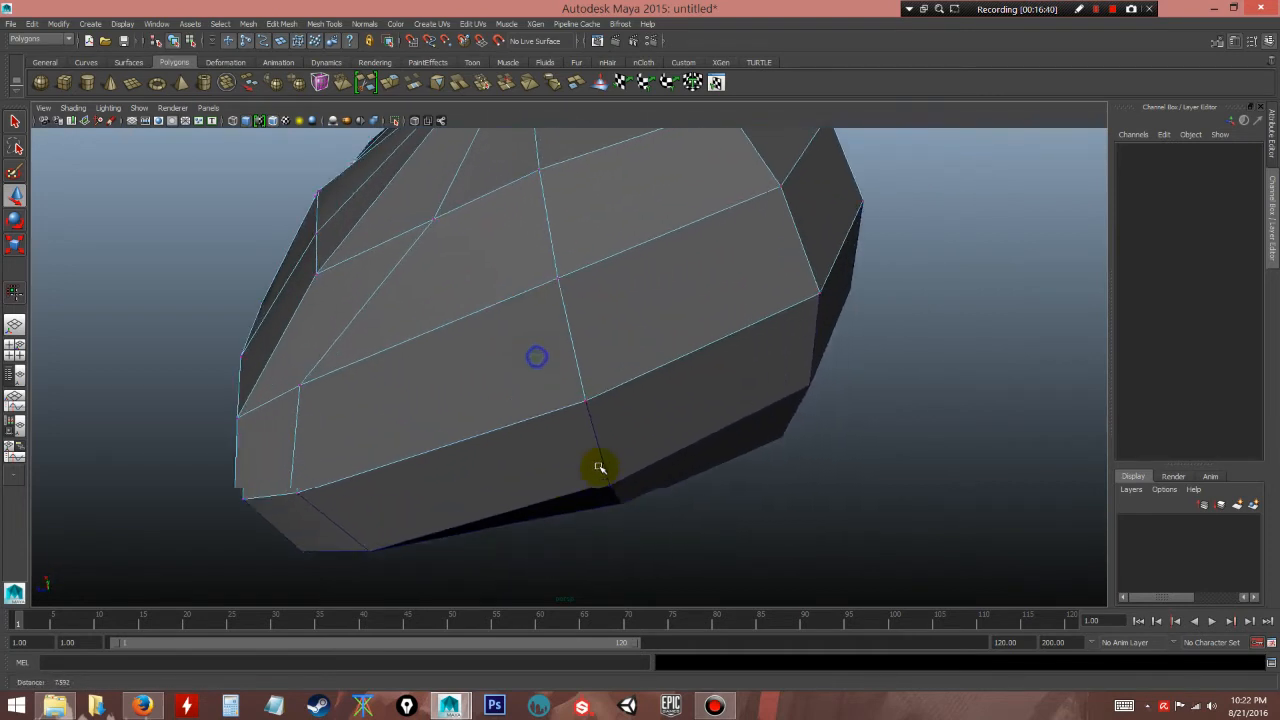
left_click(326, 23)
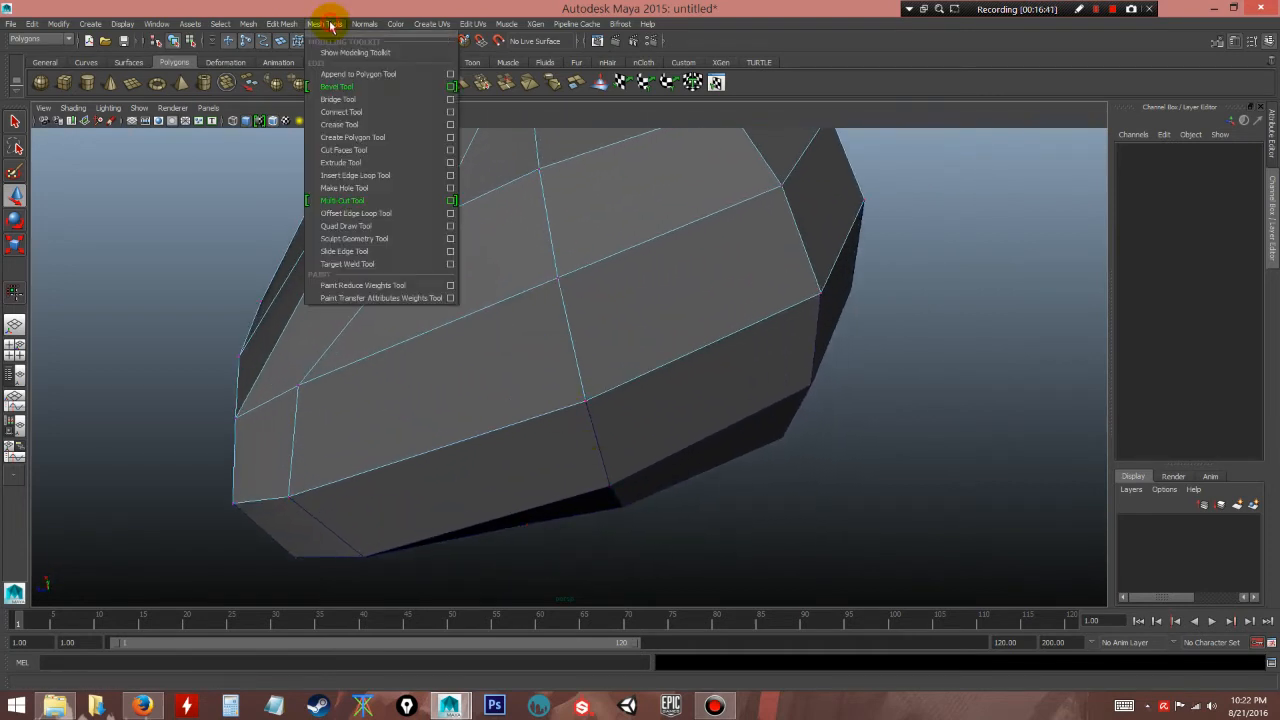
left_click(343, 203)
left_click(585, 401)
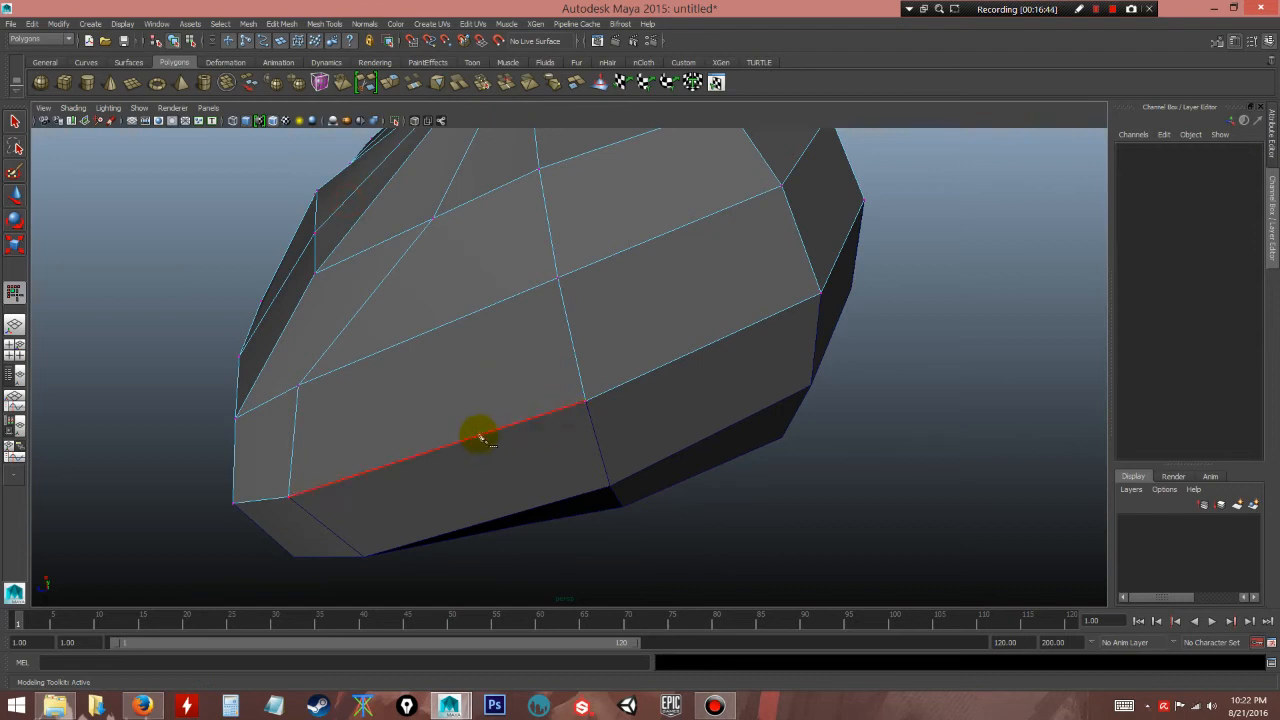
left_click(469, 432)
left_click(474, 376)
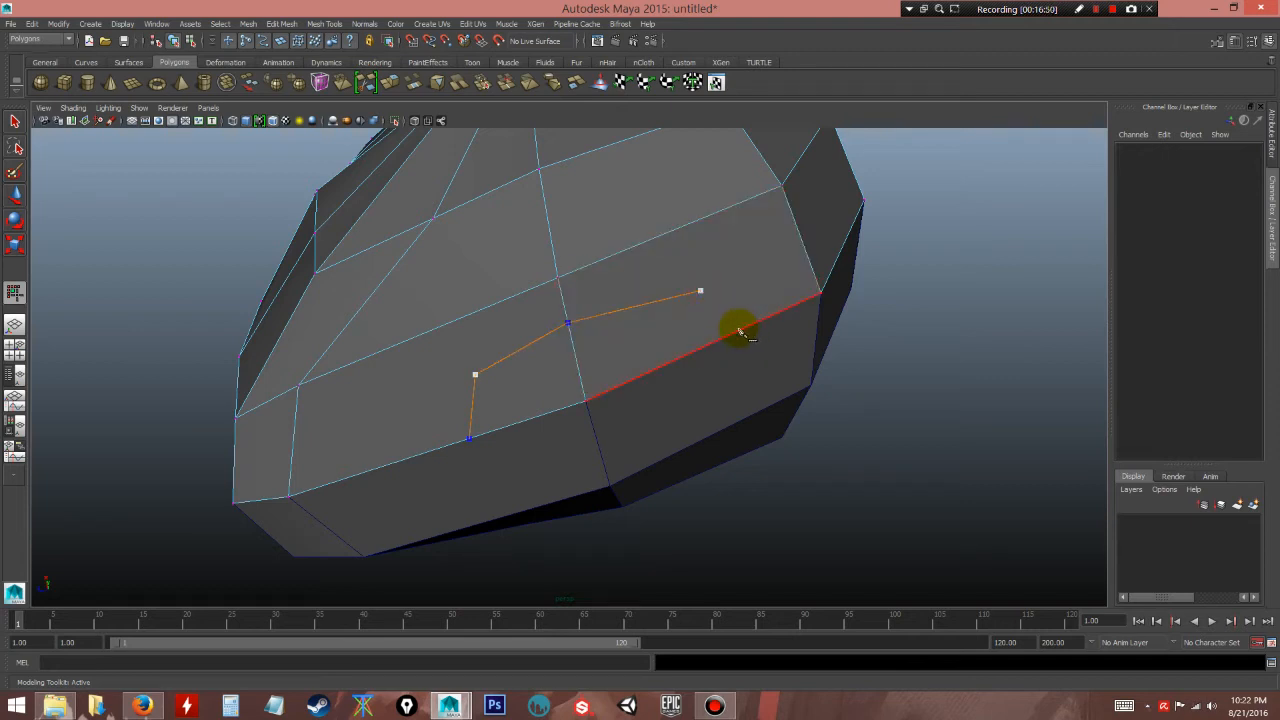
key("Return")
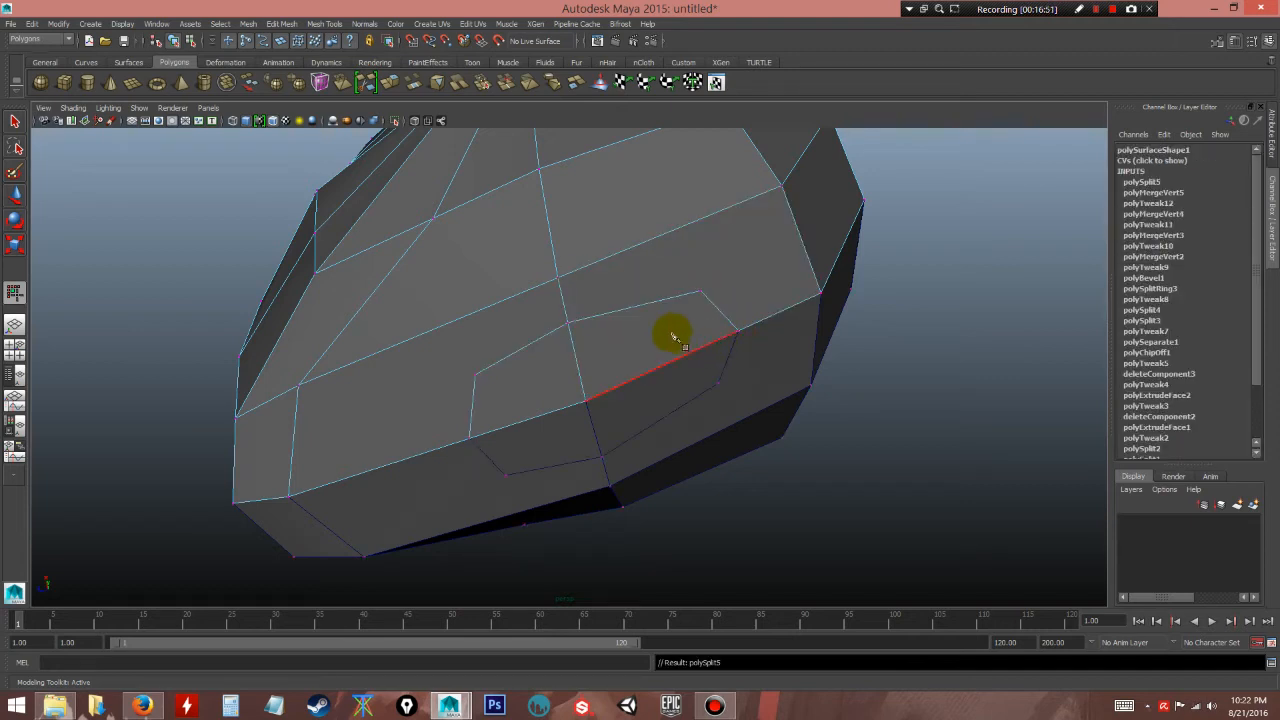
- Connect the underside outline's rear and front corners to the nearest outer mesh vertices with two cuts
left_click(700, 292)
left_click(781, 187)
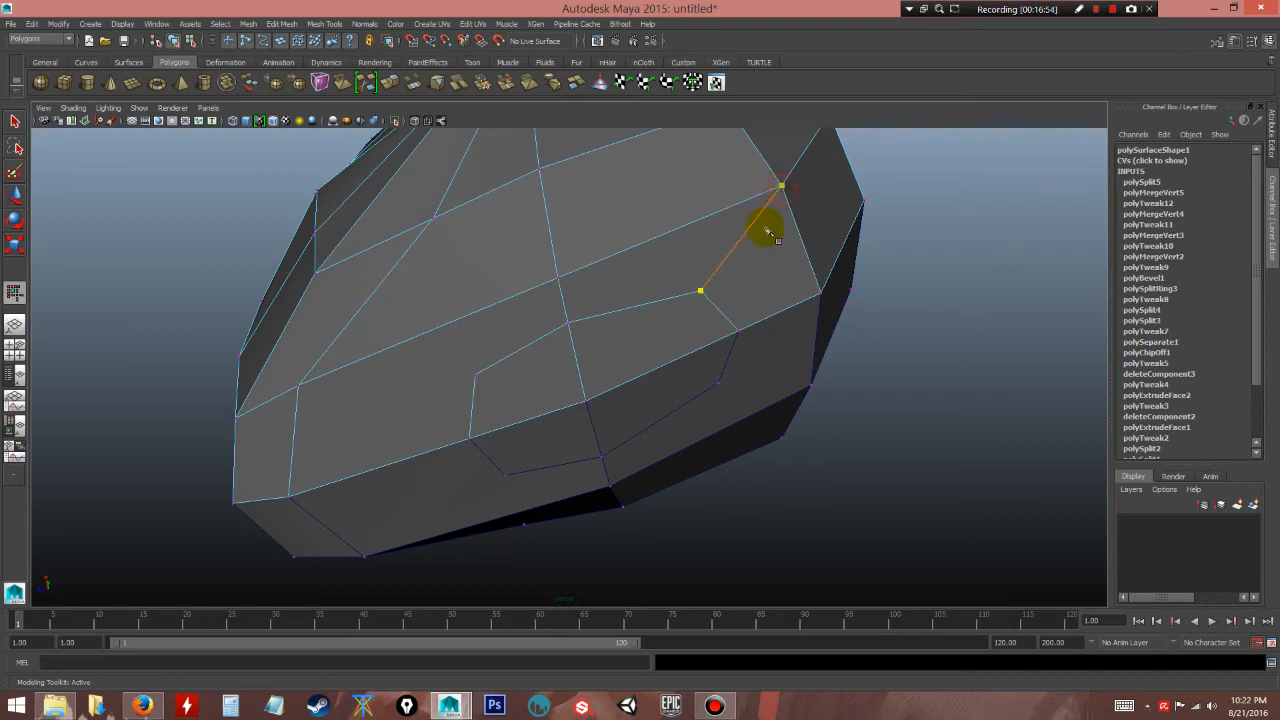
key("Return")
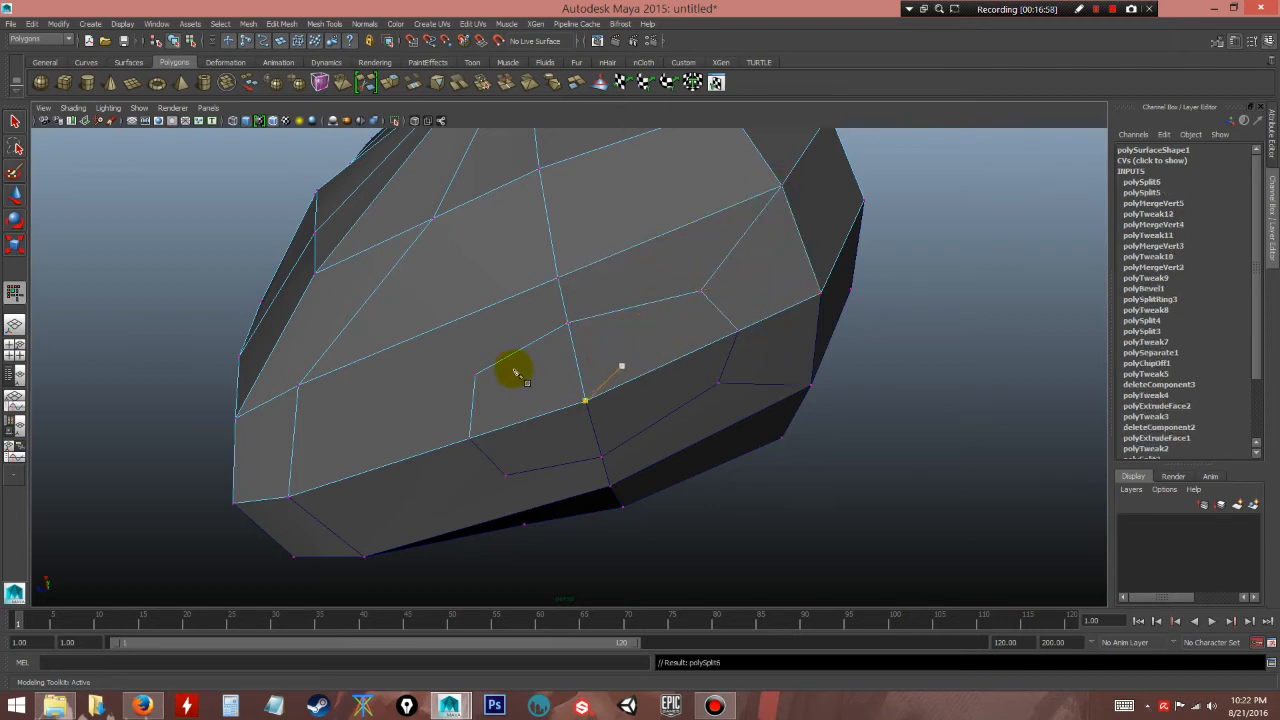
left_click(476, 377)
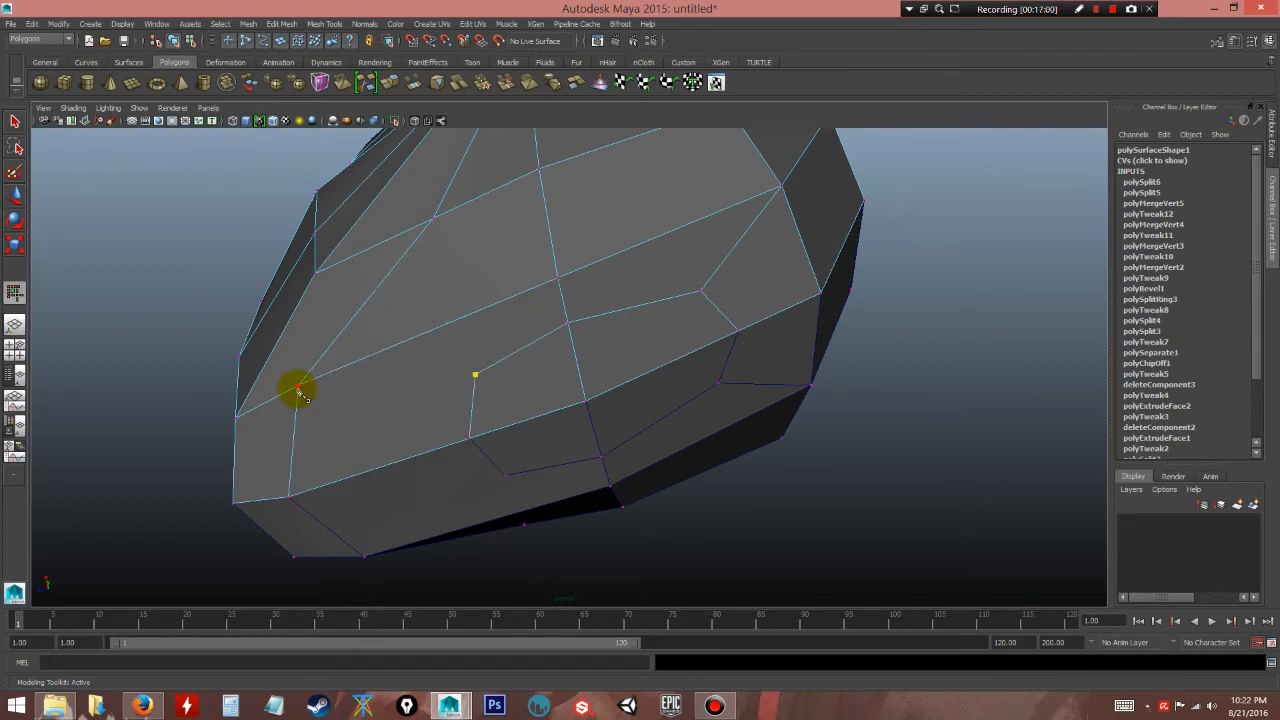
left_click(298, 387)
key("Return")
right_click_drag(608, 457, 537, 374, "alt")
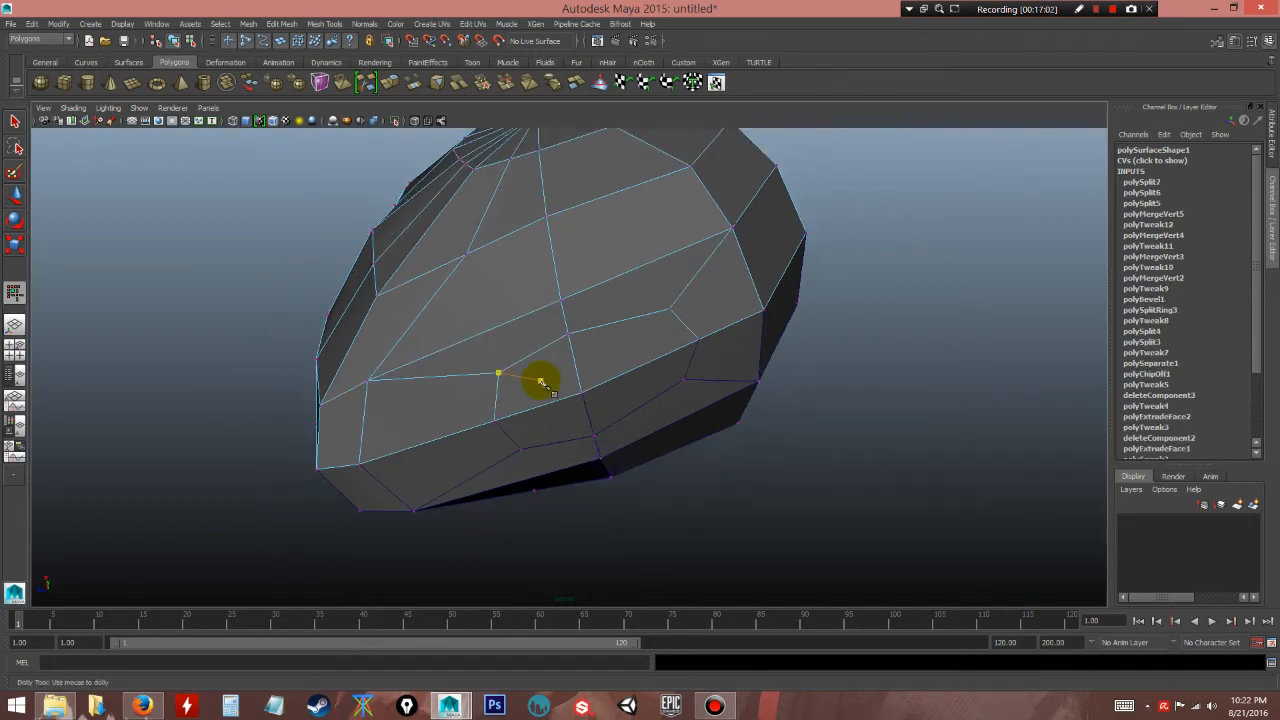
- Extrude the faces inside the underside outline and move them slightly upward into the head
left_click_drag(673, 402, 617, 334, "alt")
right_click_drag(617, 334, 618, 368)
left_click(618, 370)
left_click(552, 376, "shift")
left_click_drag(604, 368, 600, 394, "alt")
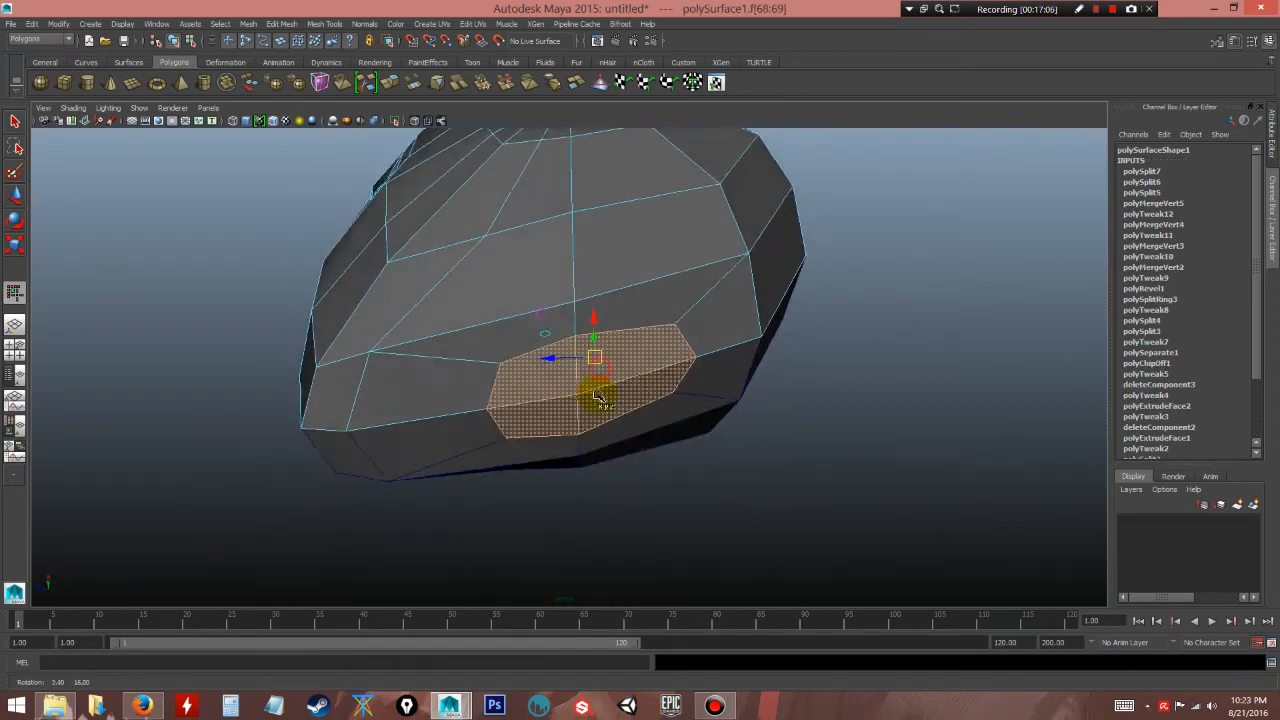
right_click_drag(474, 232, 511, 262, "alt")
left_click(392, 84)
left_click_drag(560, 260, 586, 337, "alt")
key("w")
left_click(598, 318)
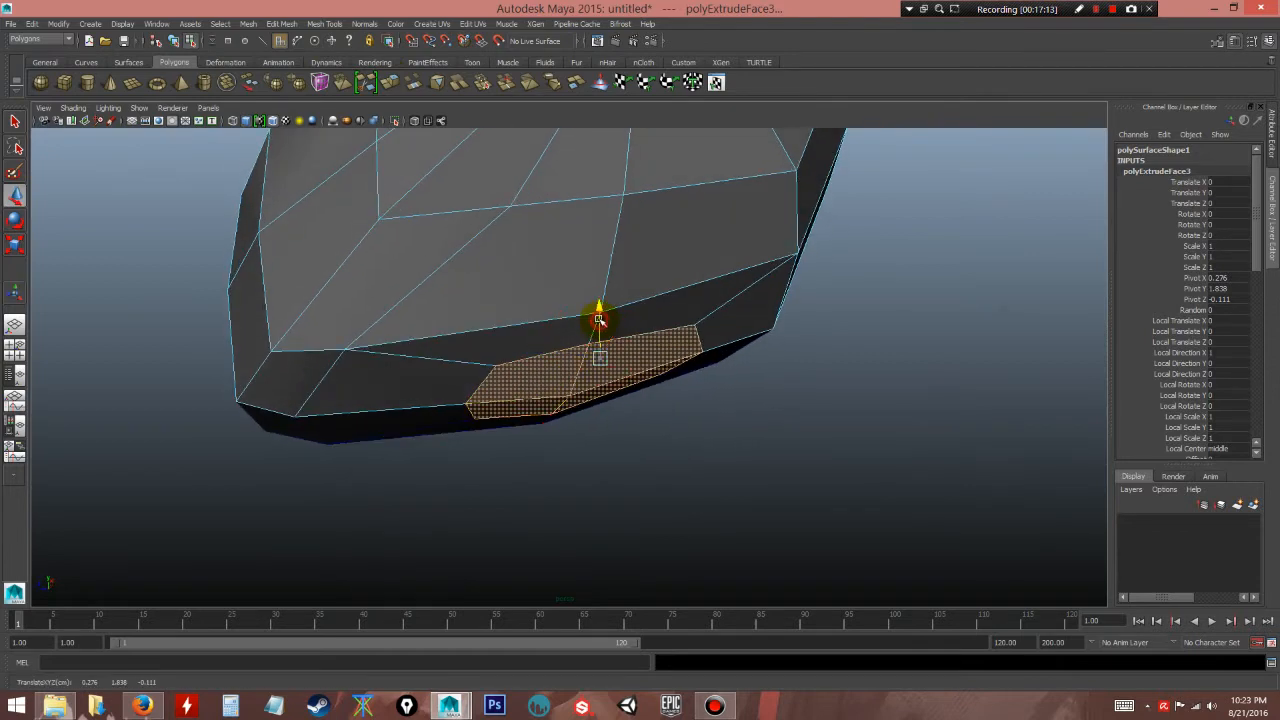
- Delete the extruded faces to open a neck hole in the head's underside
left_click(638, 362)
left_click(574, 400, "shift")
left_click_drag(576, 403, 629, 357, "alt")
left_click(623, 334)
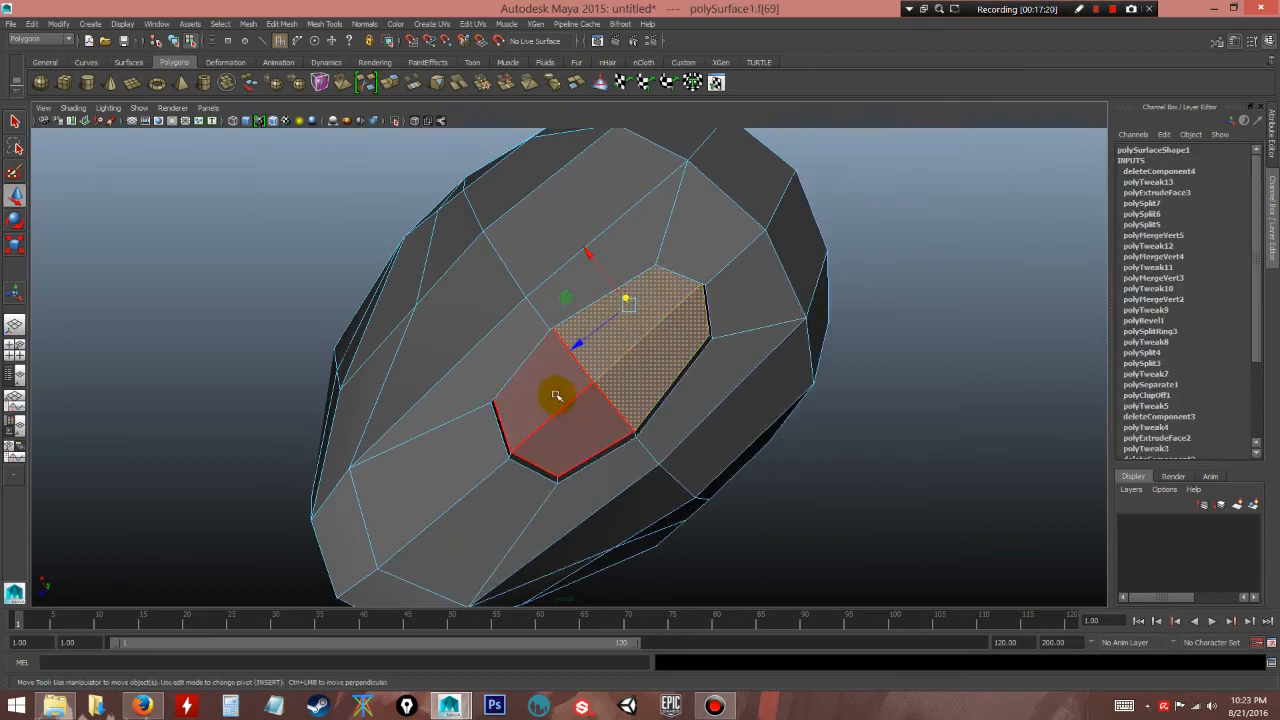
left_click(762, 476)
left_click(617, 337)
left_click(543, 386, "shift")
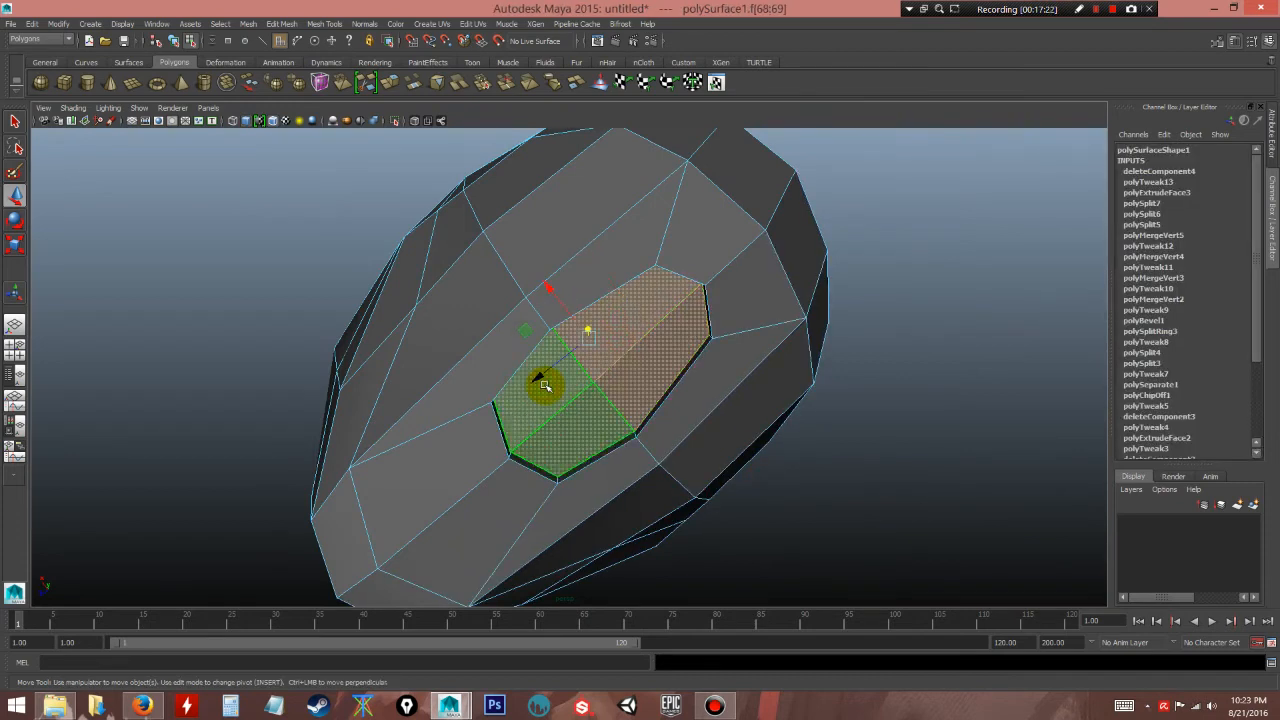
key("Delete")
left_click_drag(669, 414, 771, 408, "alt")
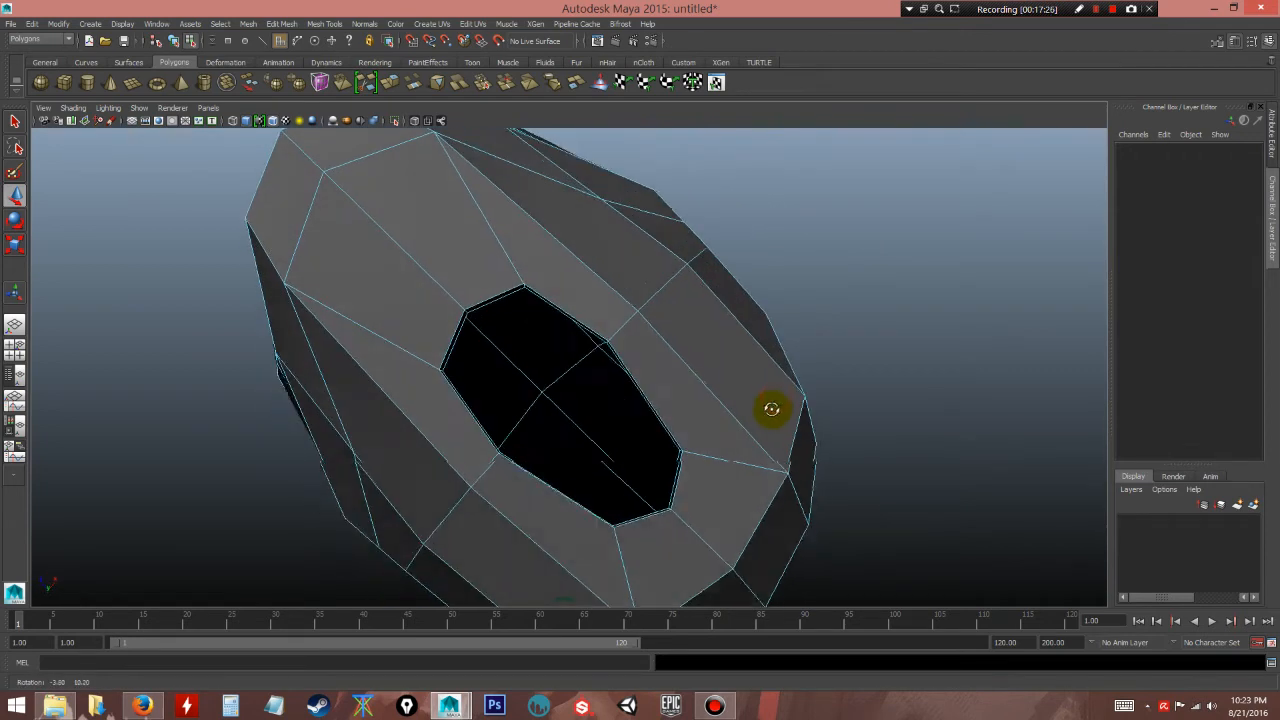
- Move the mid-side rim vertices of the neck hole outward to widen the opening
right_click_drag(669, 297, 616, 302)
left_click_drag(622, 355, 557, 325, "alt")
scroll(560, 318, "down", 5)
left_click_drag(591, 246, 532, 383, "alt")
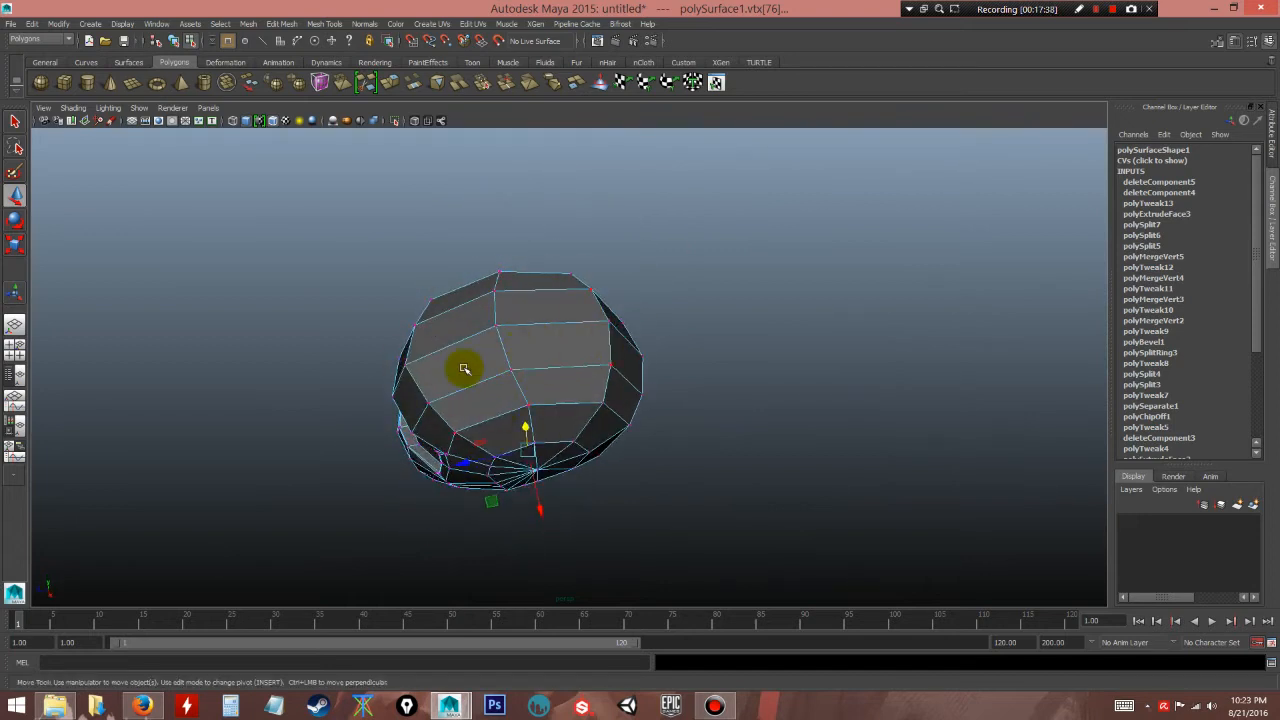
left_click_drag(564, 335, 660, 350, "alt")
right_click_drag(664, 352, 702, 367, "alt")
middle_click_drag(660, 190, 657, 366, "alt")
left_click_drag(657, 366, 609, 337, "alt")
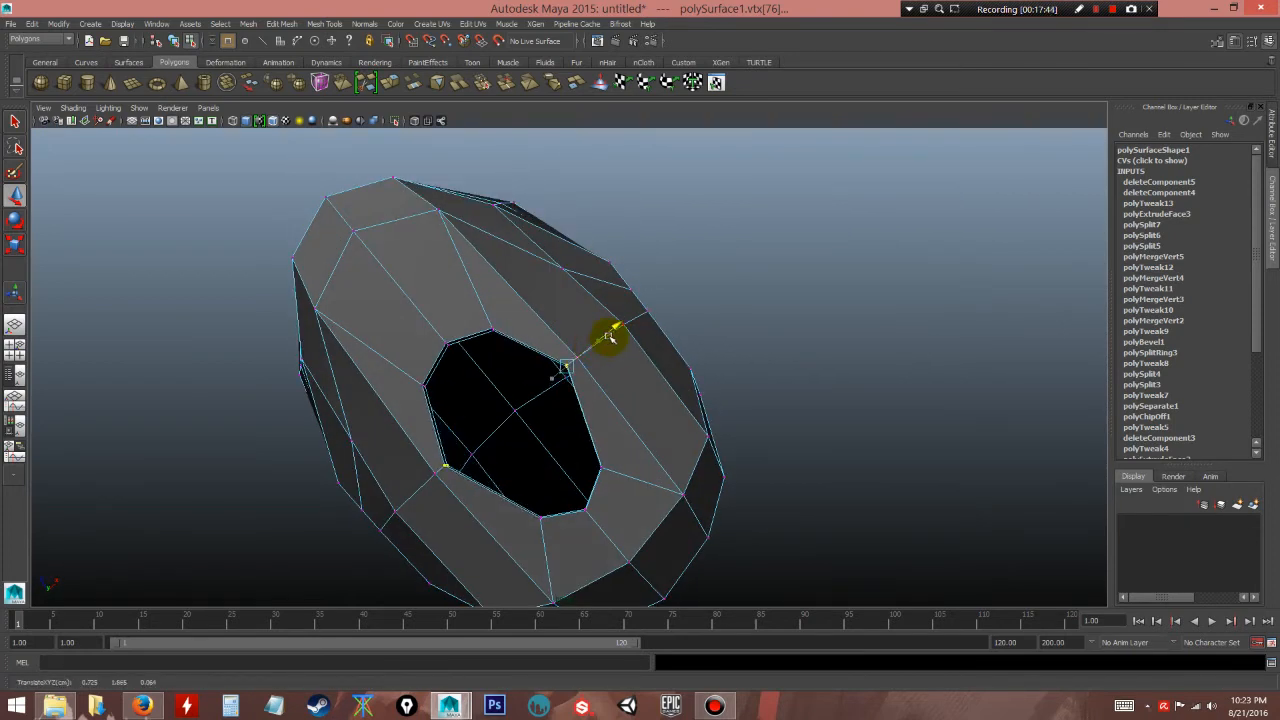
scroll(626, 362, "up", 3)
left_click(802, 311)
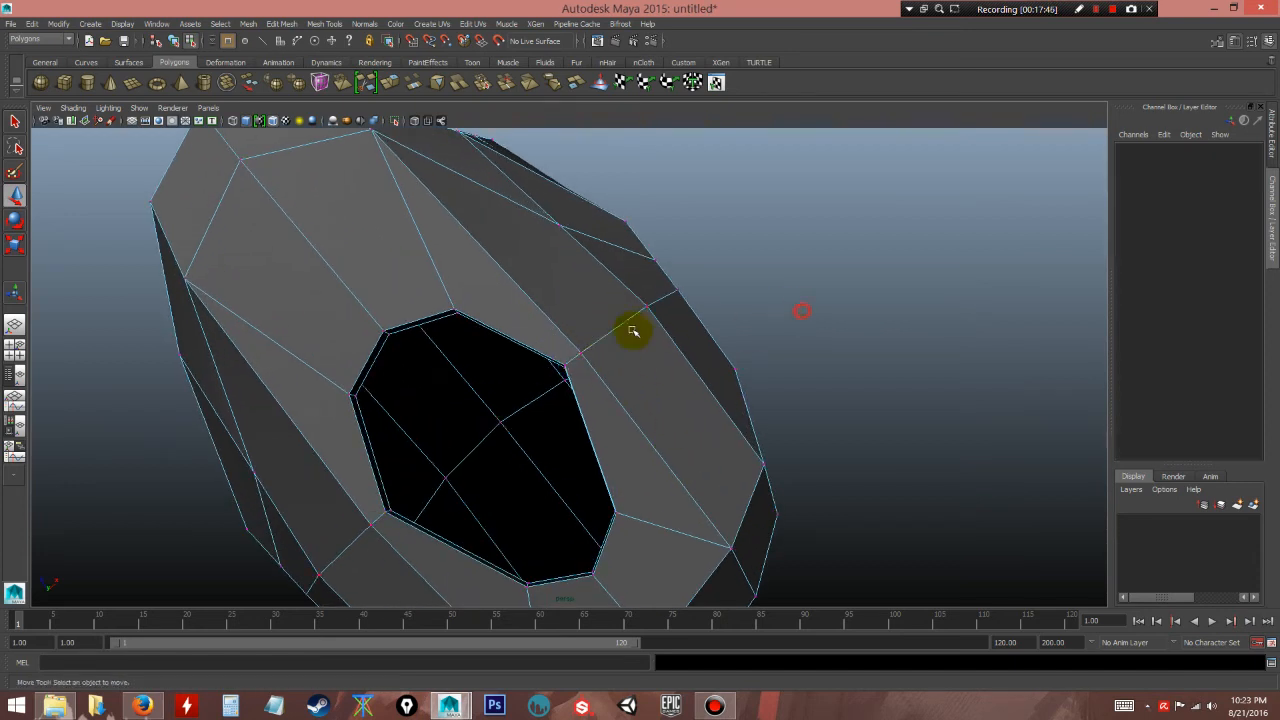
- Move the vertices just outside the neck hole's side rim outward and reposition a vertex near the hole's rear
left_click(584, 352)
left_click_drag(614, 327, 650, 311)
left_click_drag(628, 387, 641, 487, "alt")
left_click(632, 527)
left_click_drag(629, 425, 629, 456)
left_click_drag(537, 291, 640, 320, "alt")
left_click(845, 316)
left_click_drag(845, 316, 582, 256, "alt")
- Move the neck hole's front corner vertices backward and outward, and preview the head smoothed
right_click_drag(618, 223, 680, 210)
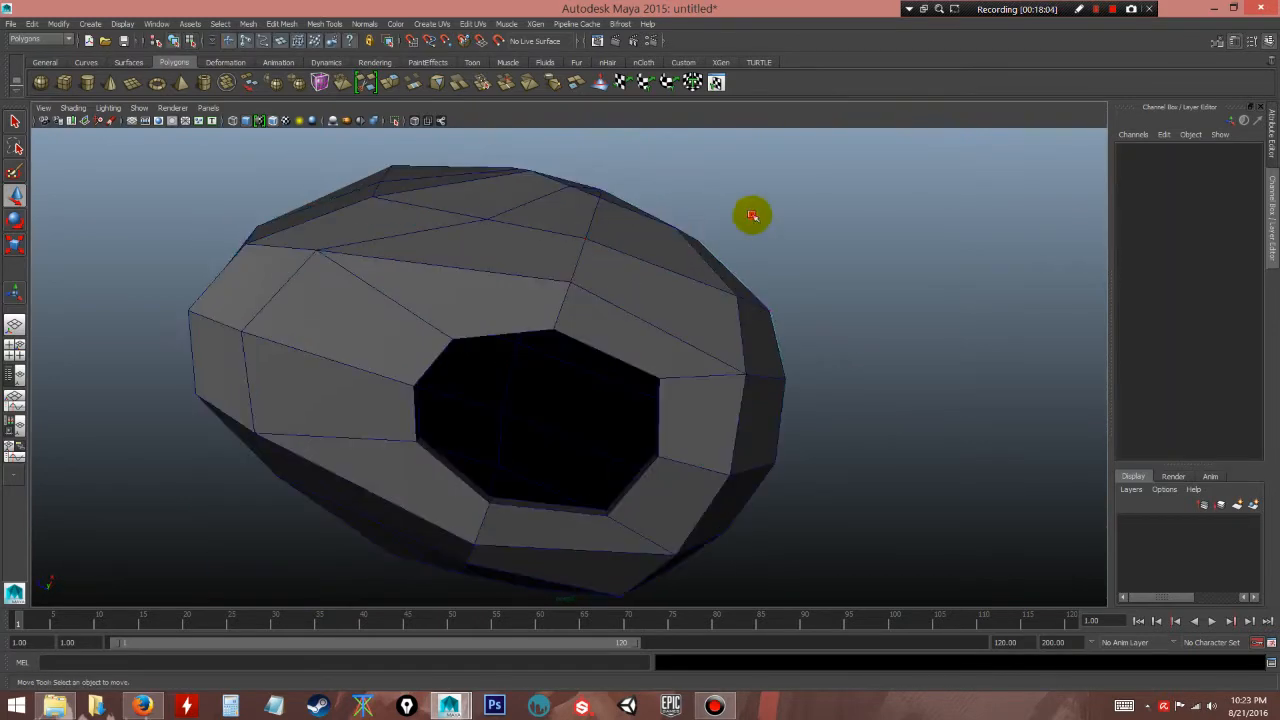
left_click(614, 309)
right_click(575, 267)
right_click_drag(572, 267, 536, 267)
right_click_drag(602, 340, 655, 440, "alt")
left_click_drag(422, 338, 406, 277, "alt")
left_click(436, 303)
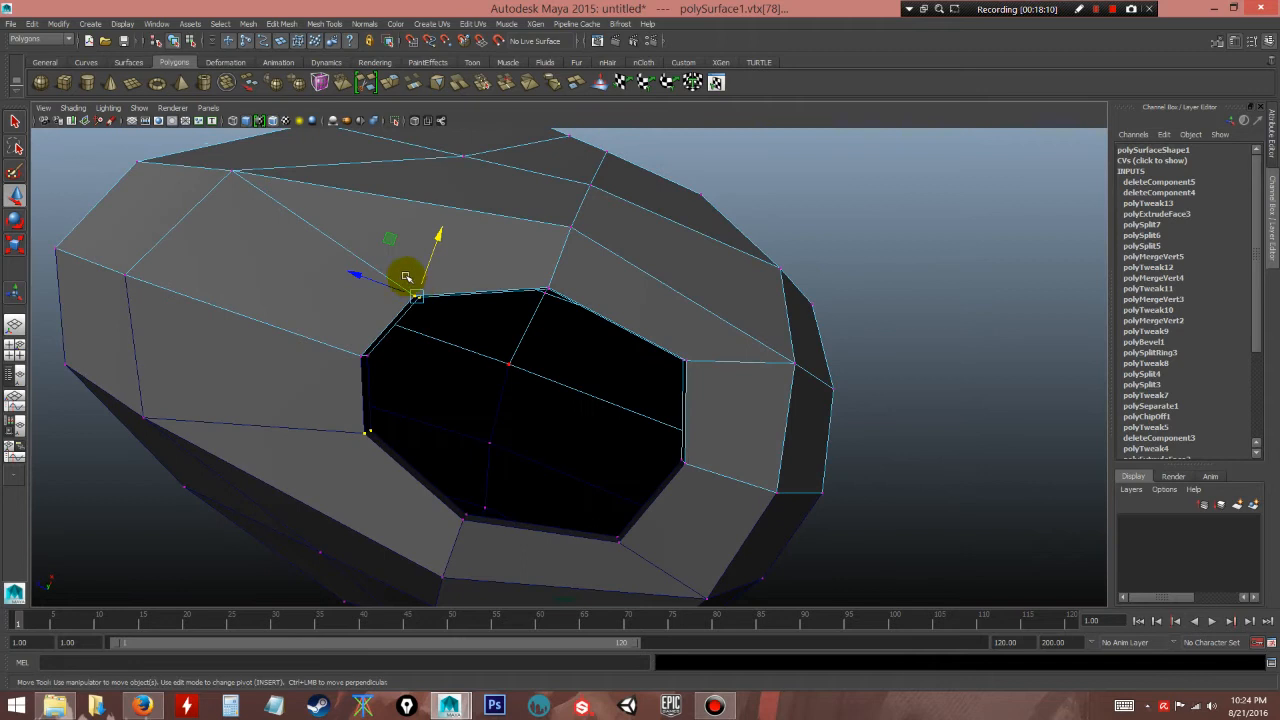
middle_click_drag(390, 240, 418, 221)
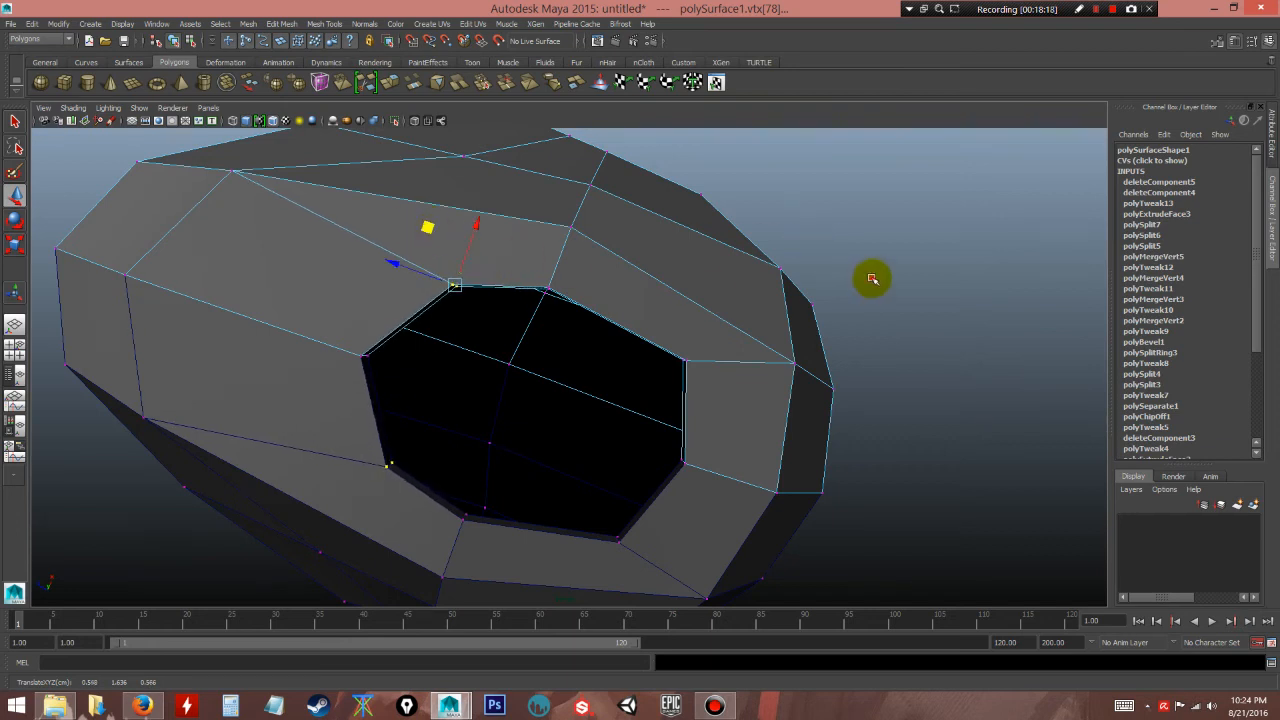
left_click(872, 279)
right_click_drag(781, 369, 654, 257, "alt")
left_click_drag(654, 257, 806, 363, "alt")
key("3")
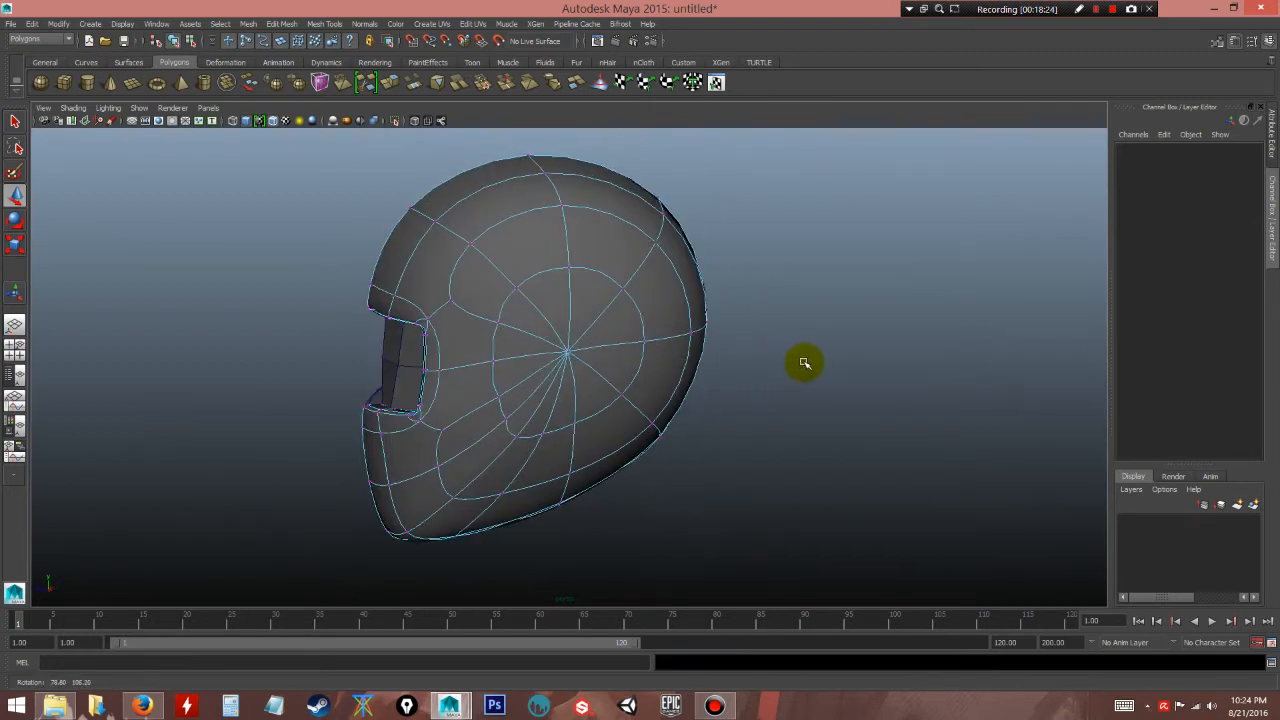
key("1")
- Delete the vertex on the side of the head where all the radial edges converge
left_click_drag(732, 402, 727, 440, "alt")
scroll(720, 418, "up", 2)
left_click_drag(591, 386, 597, 391, "alt")
scroll(597, 391, "up", 2)
middle_click_drag(597, 391, 615, 461, "alt")
left_click(570, 325)
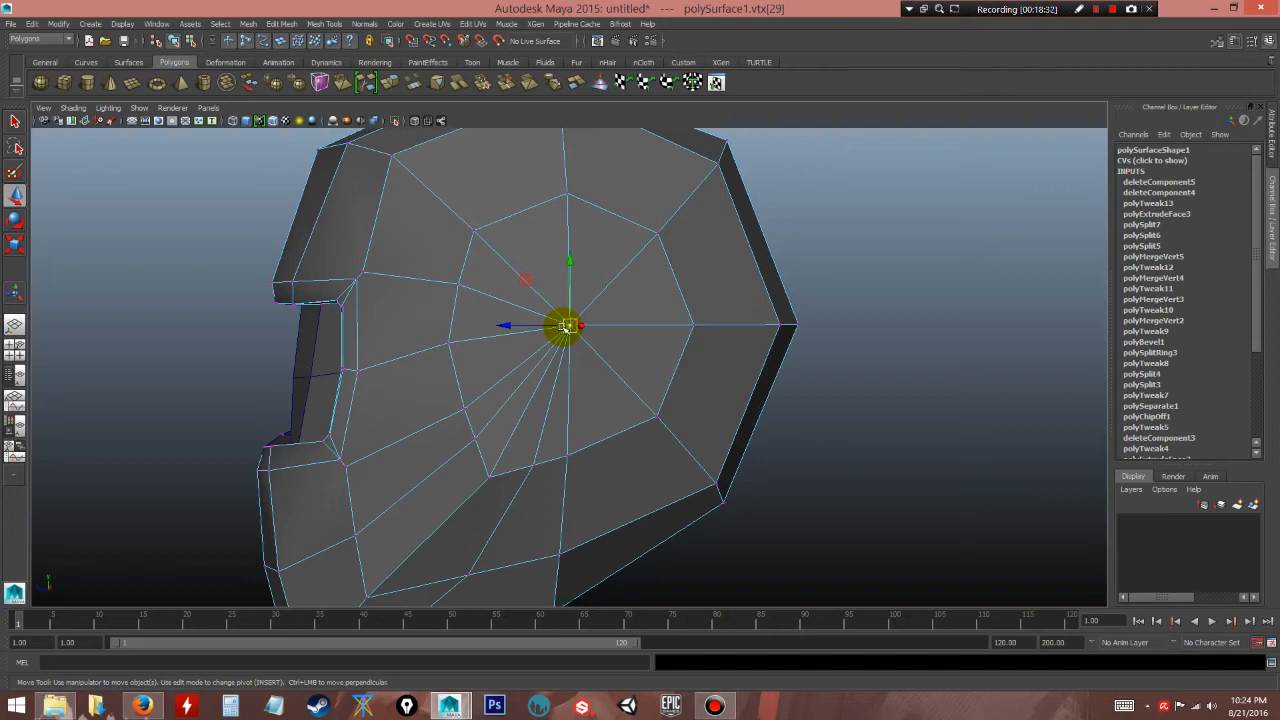
key("ctrl+Delete")
left_click_drag(601, 355, 443, 353, "alt")
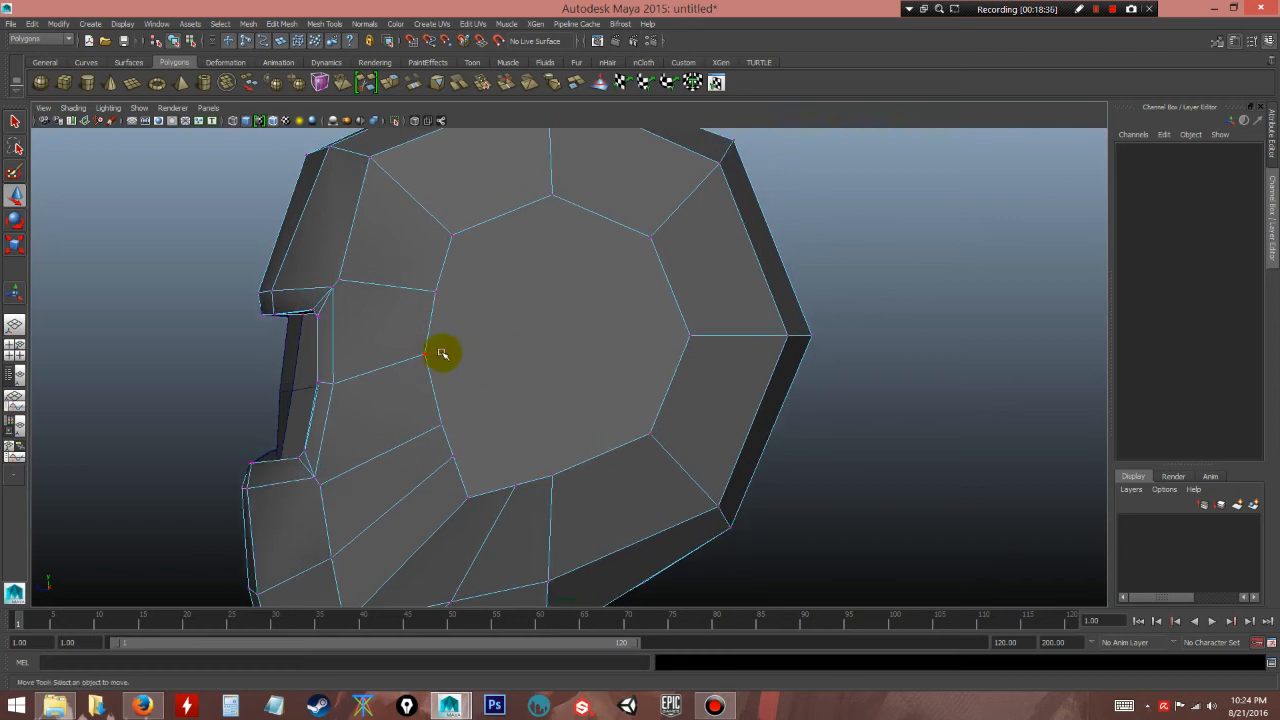
- Cut one horizontal and one vertical edge across the large polygon on the side of the head
left_click(322, 24)
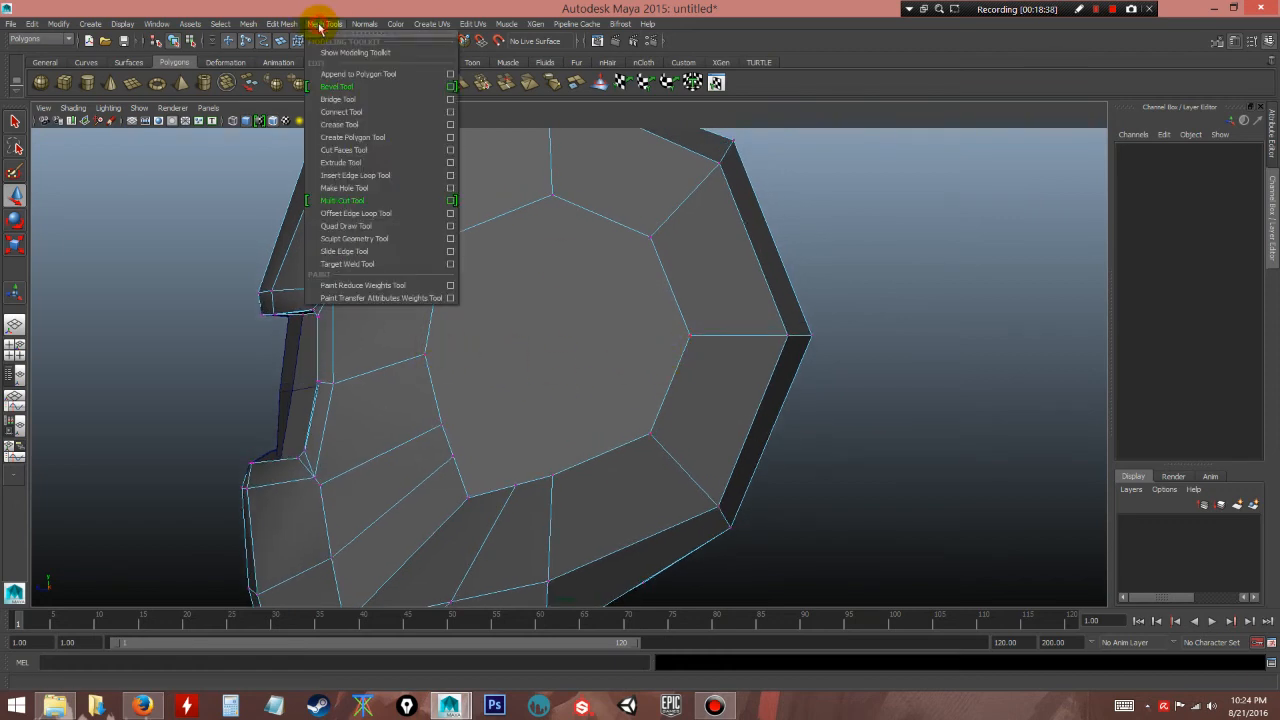
left_click(343, 200)
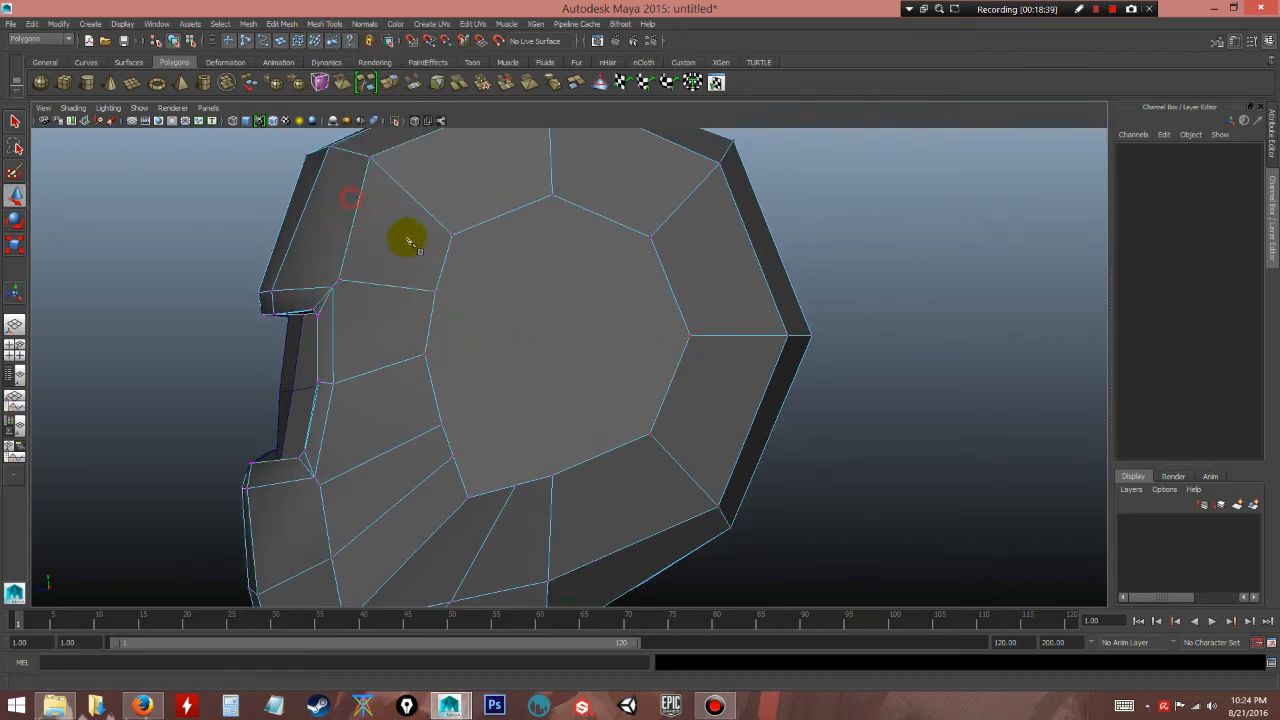
left_click(424, 356)
left_click(690, 336)
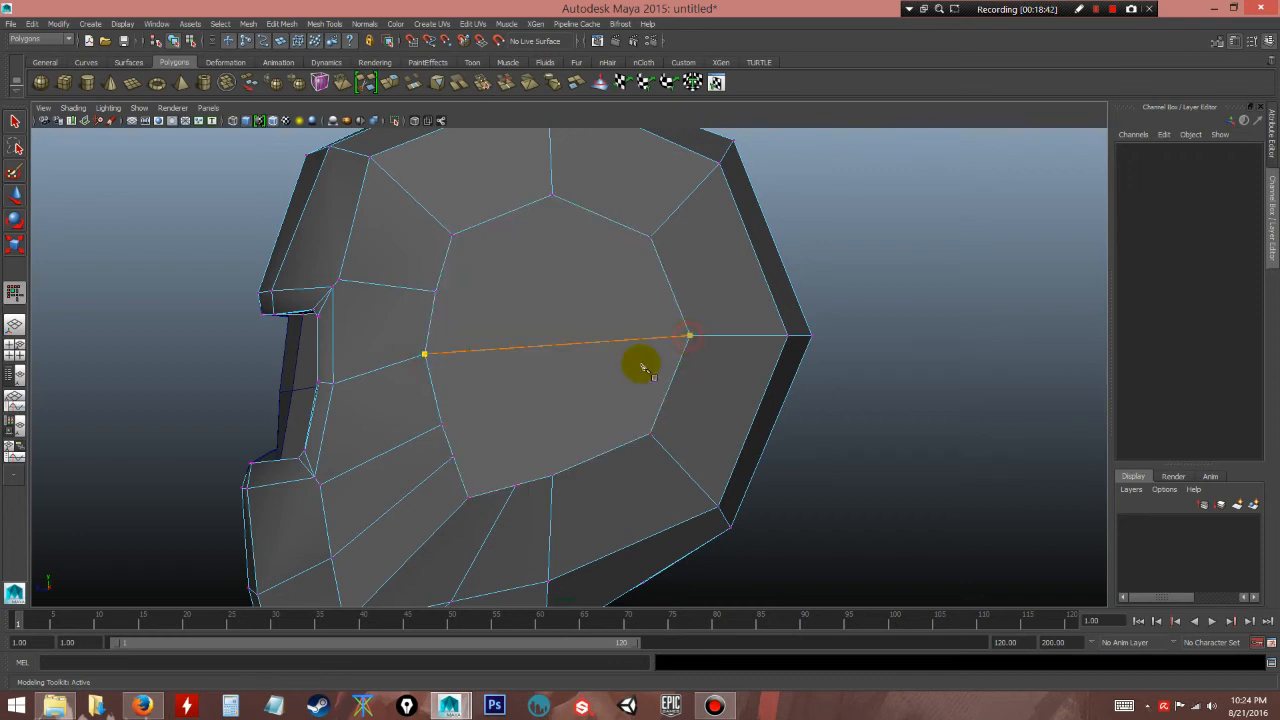
right_click(606, 376)
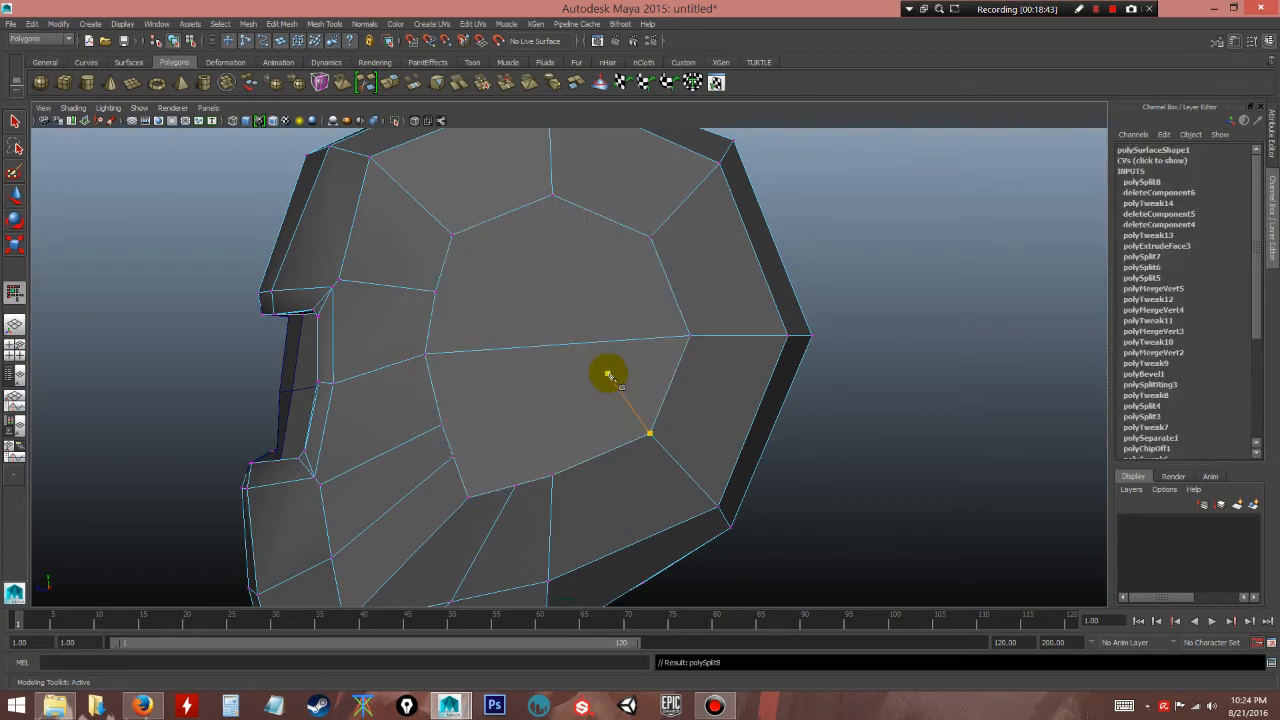
left_click(552, 477)
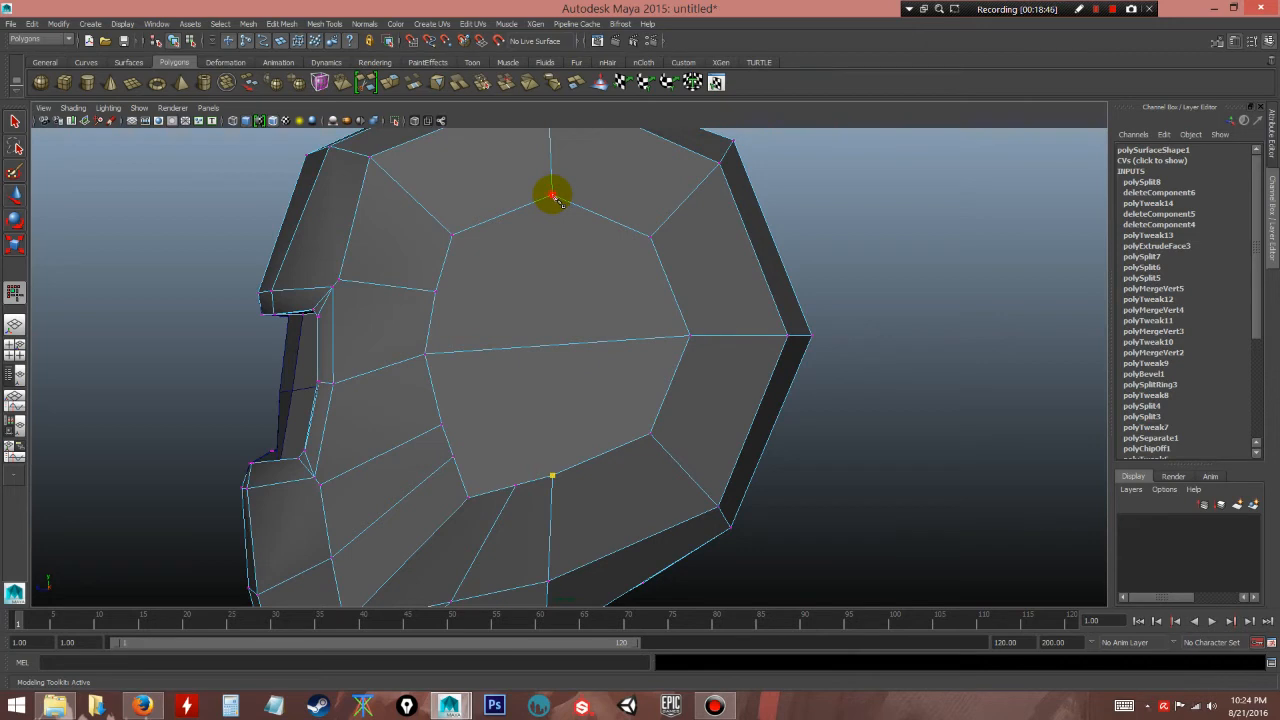
right_click(554, 198)
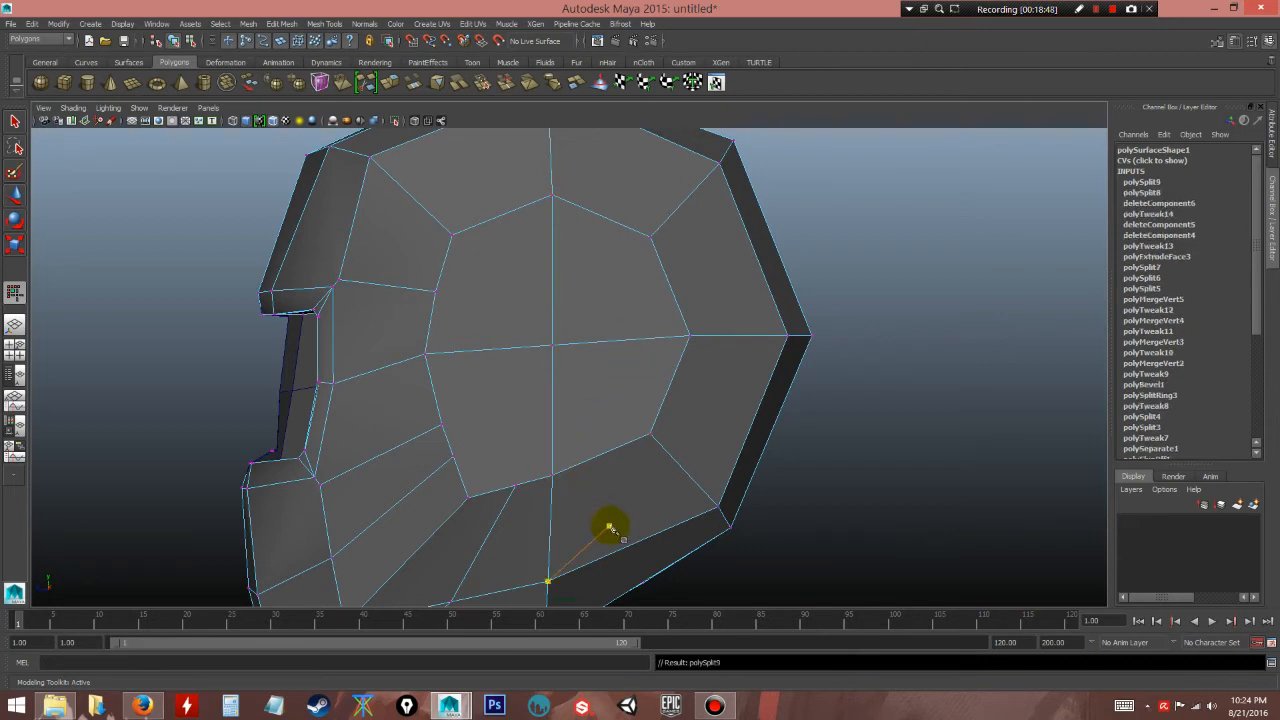
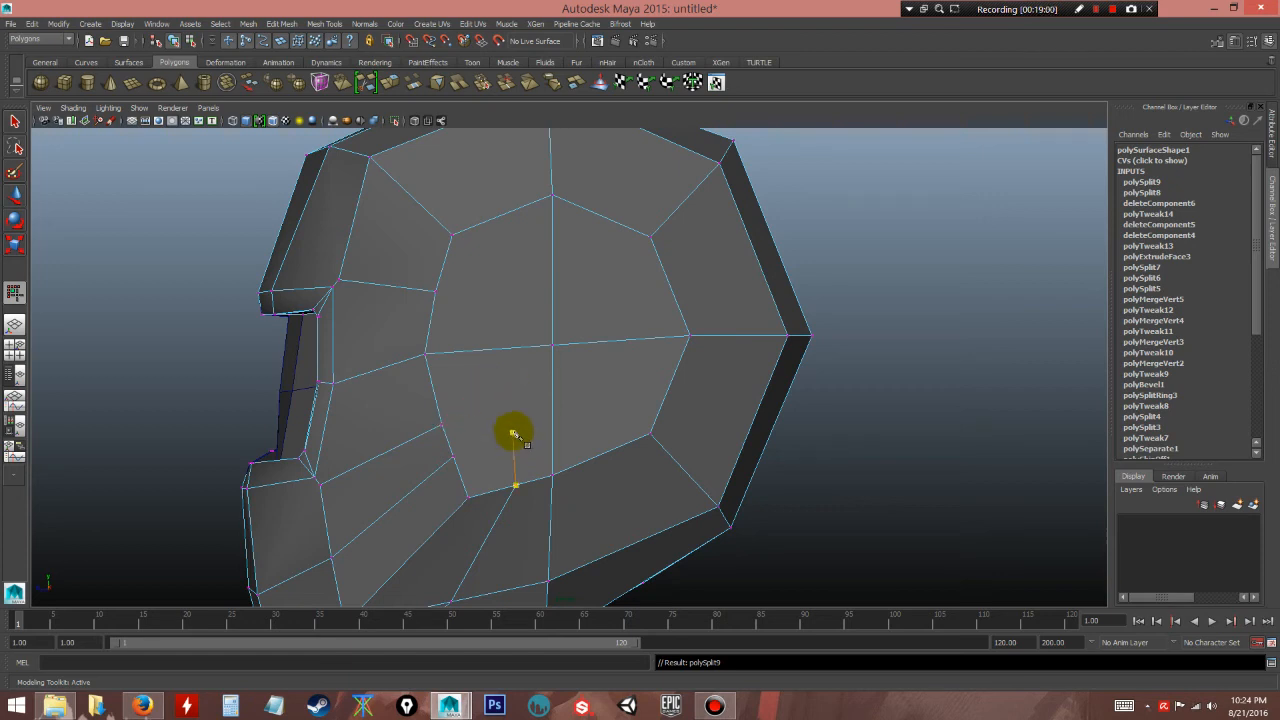
- Move the lower front corner vertex of the large side polygon inward to round its outline
middle_click_drag(514, 452, 512, 430, "alt")
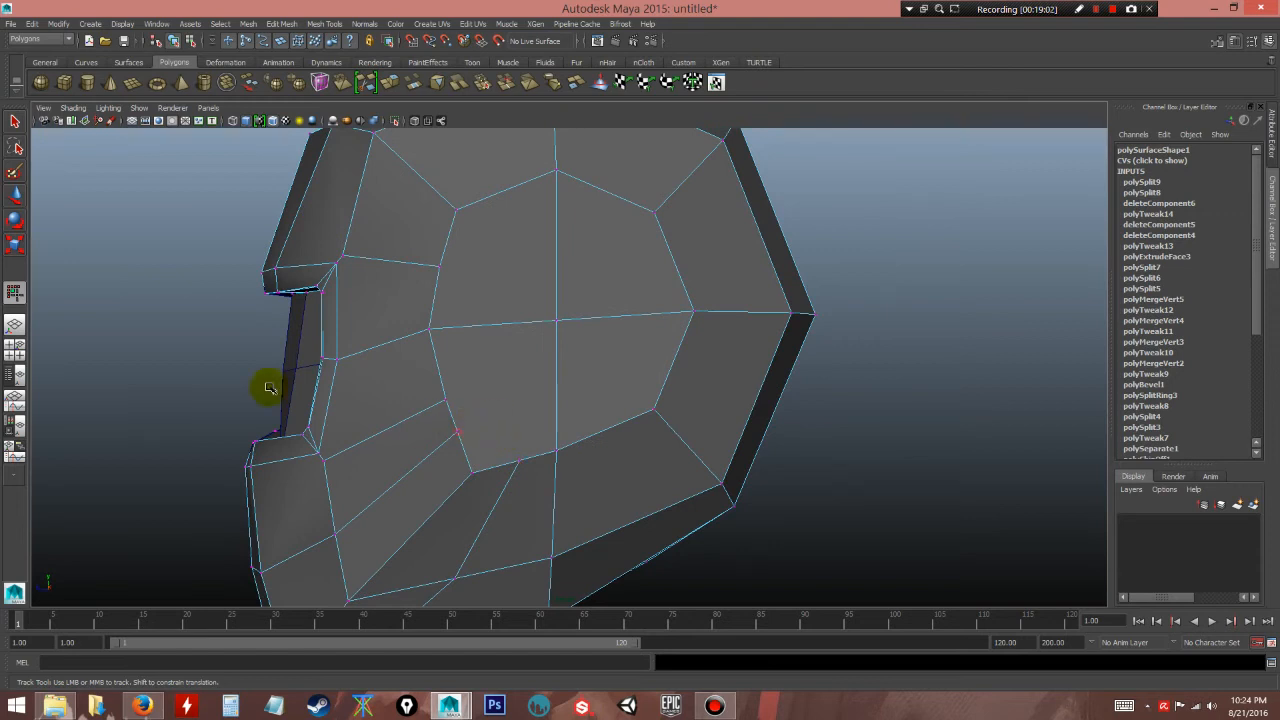
left_click(14, 195)
left_click(474, 473)
left_click_drag(537, 458, 497, 408, "alt")
right_click_drag(503, 417, 463, 434, "alt")
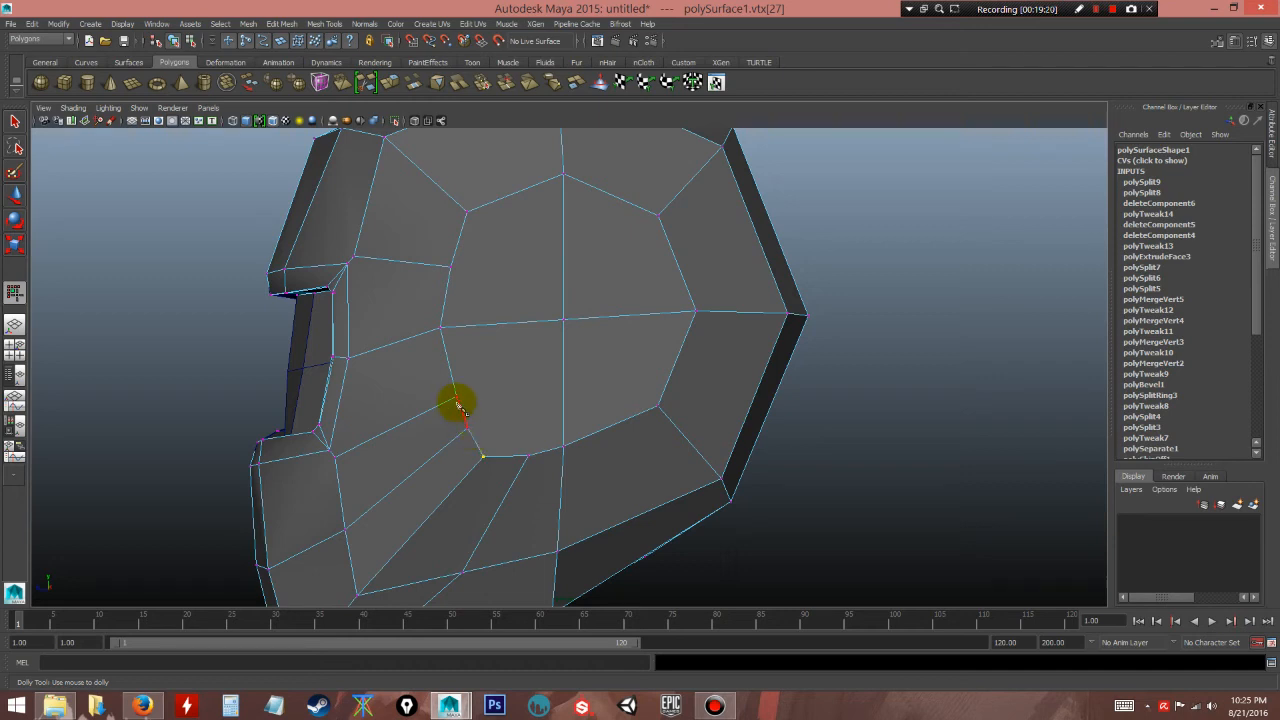
- Cut an edge from the upper front vertex of the side polygon ring to the central vertex
left_click(564, 322)
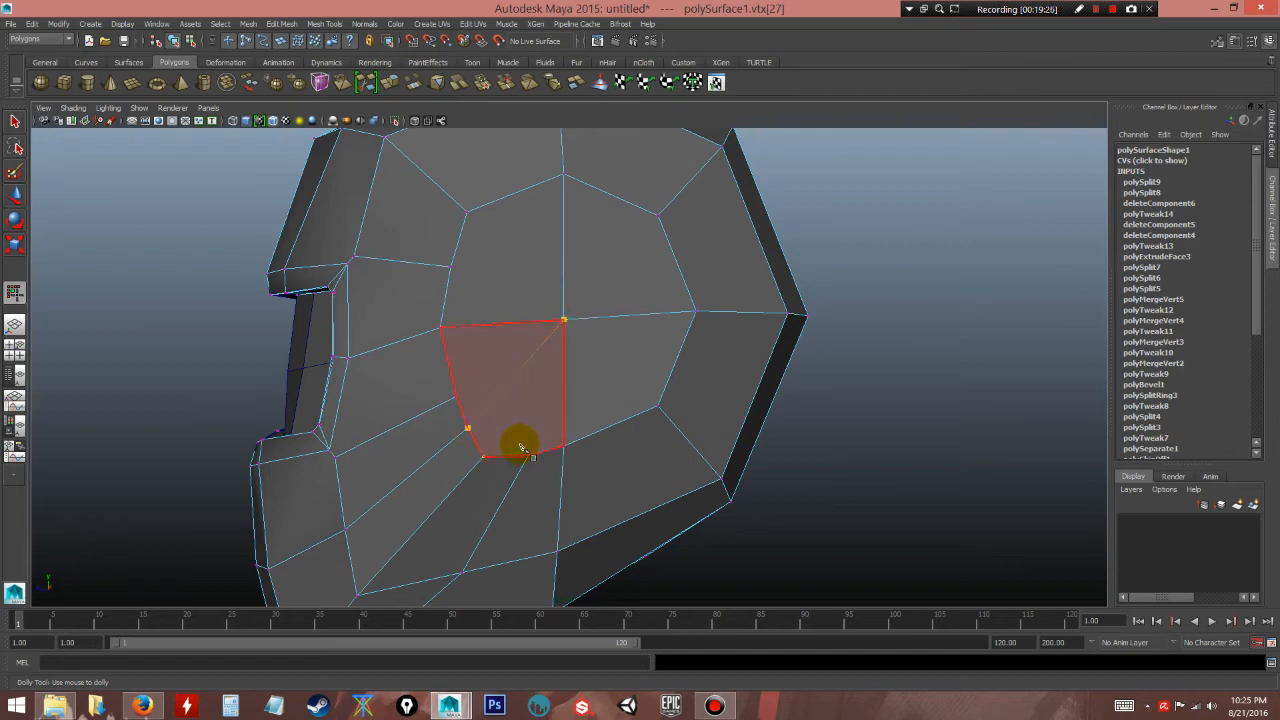
key("Escape")
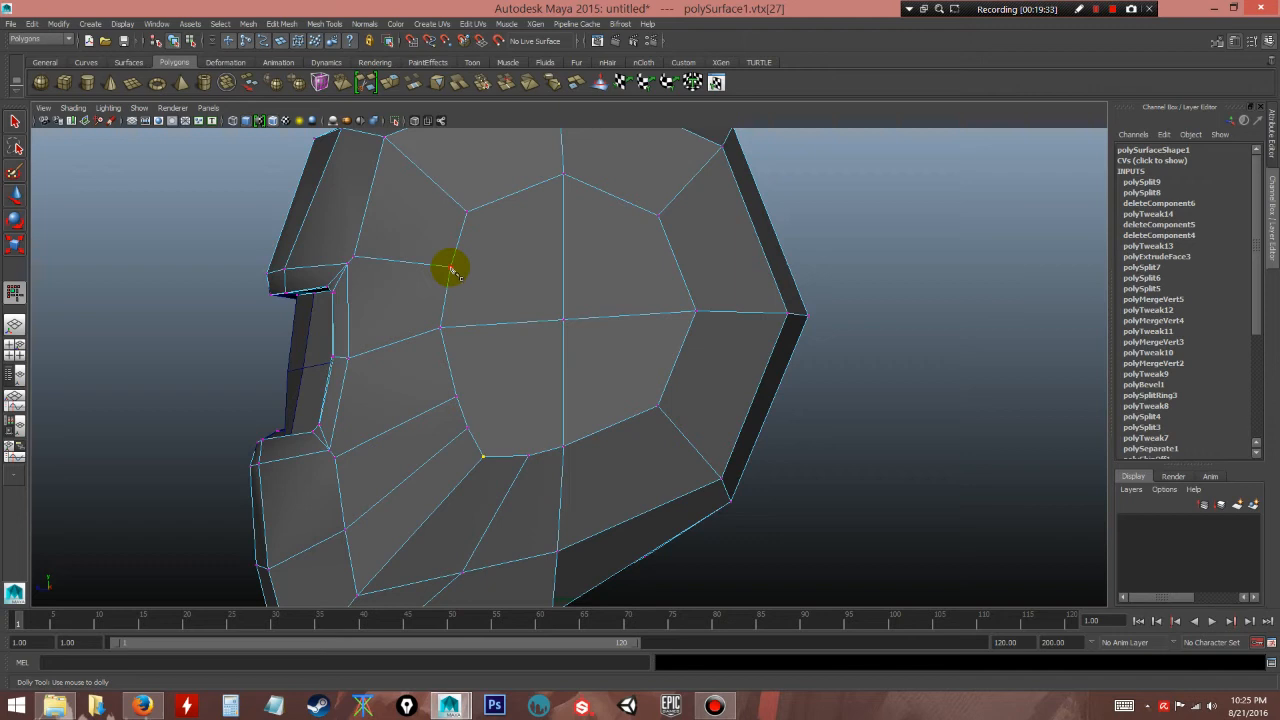
left_click(450, 267)
left_click(563, 319)
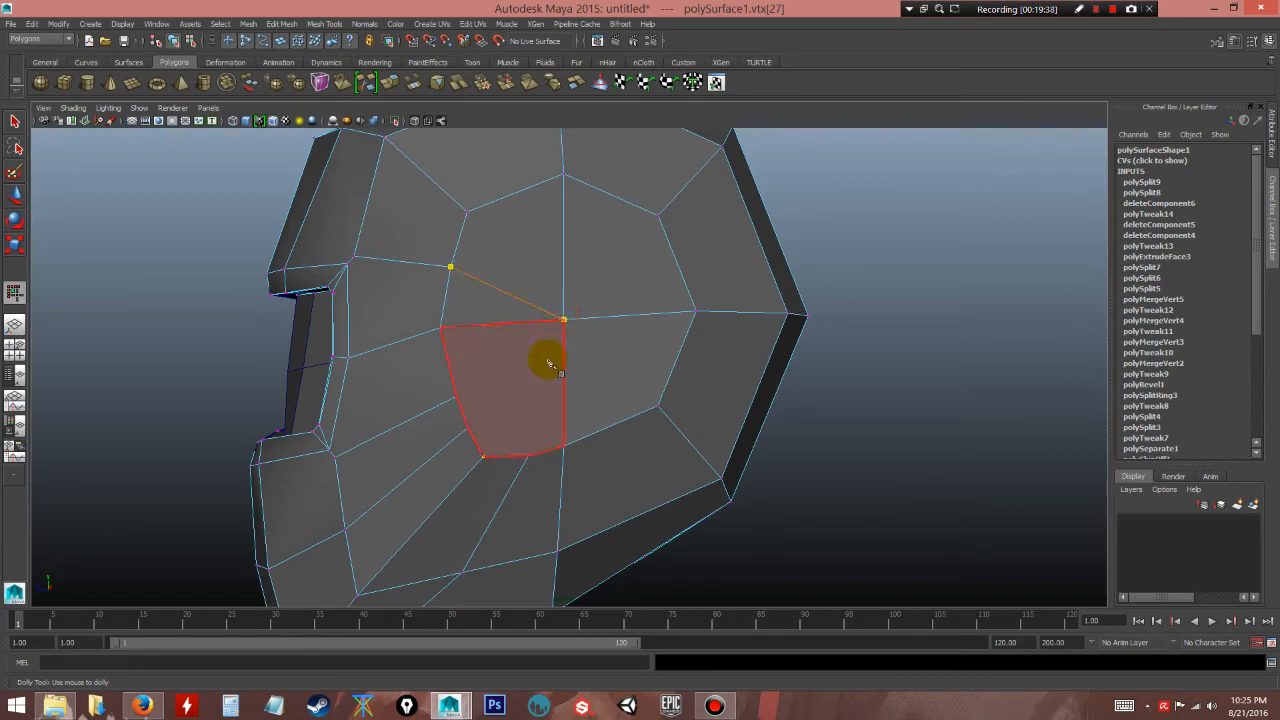
key("Return")
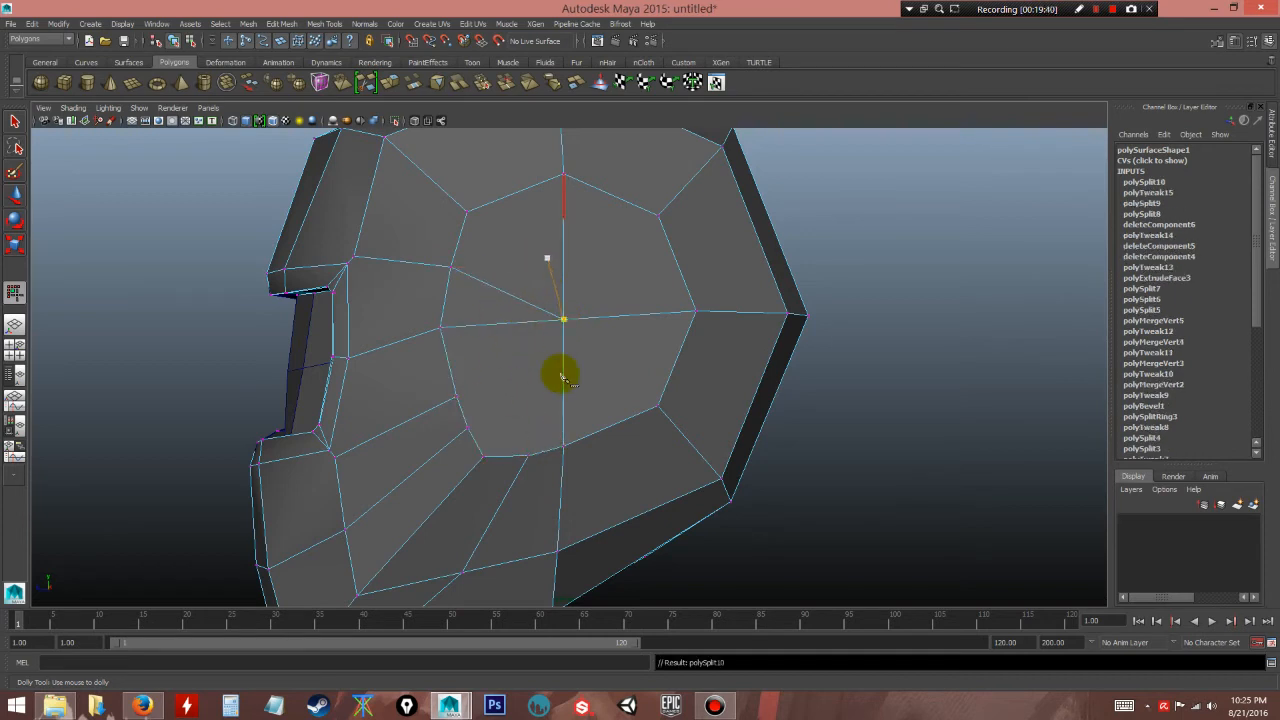
- Cut two edges from lower vertices of the side polygon ring, one front and one underneath, to the central vertex
left_click(468, 428)
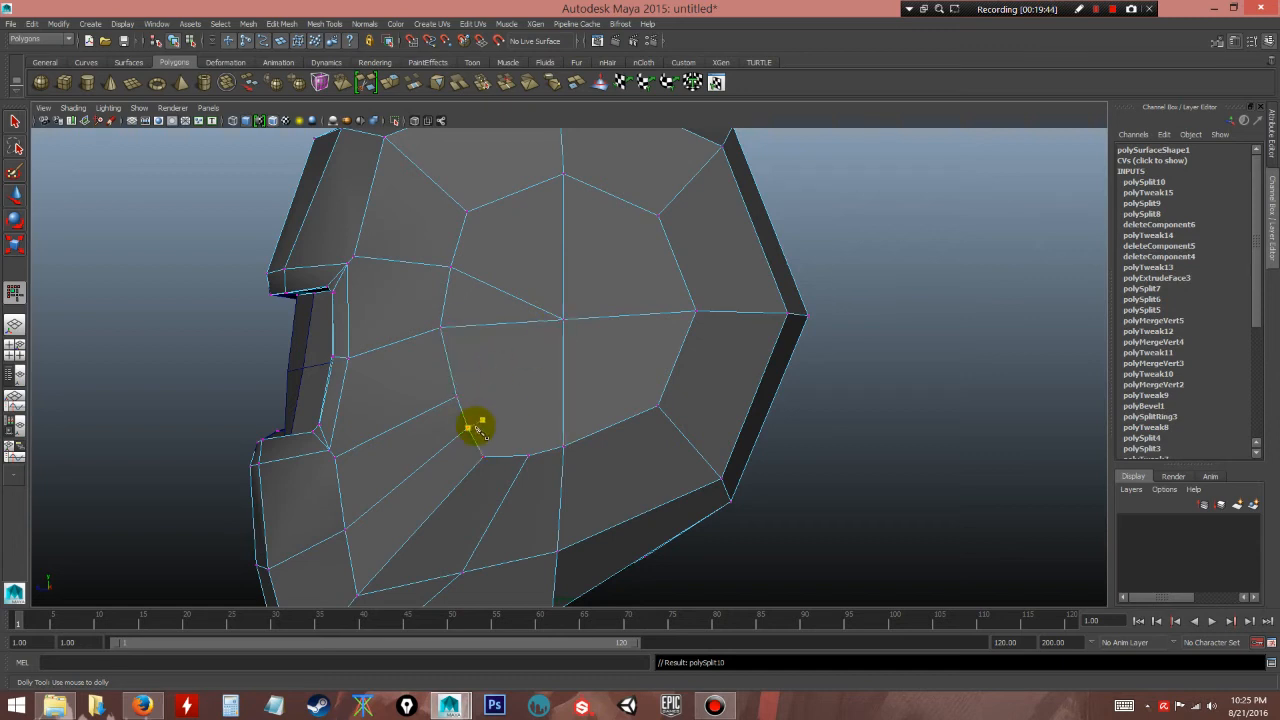
left_click(563, 322)
right_click(526, 411)
left_click(496, 479)
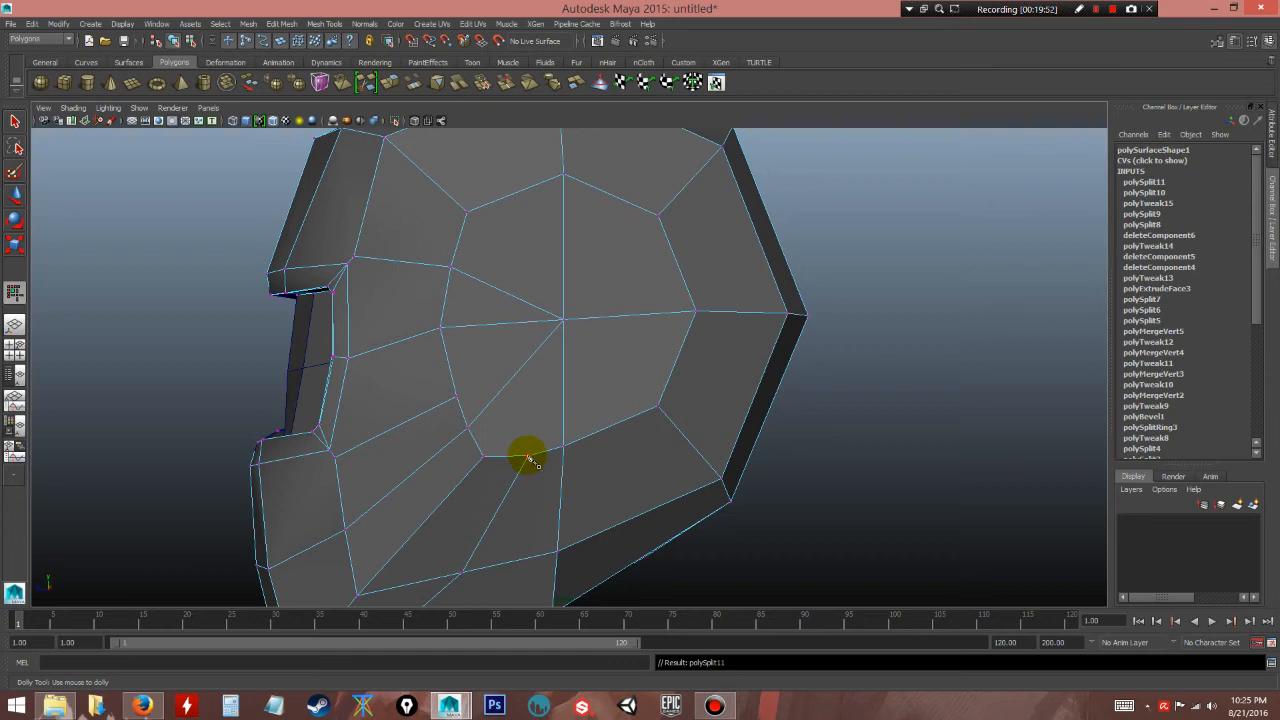
left_click(528, 457)
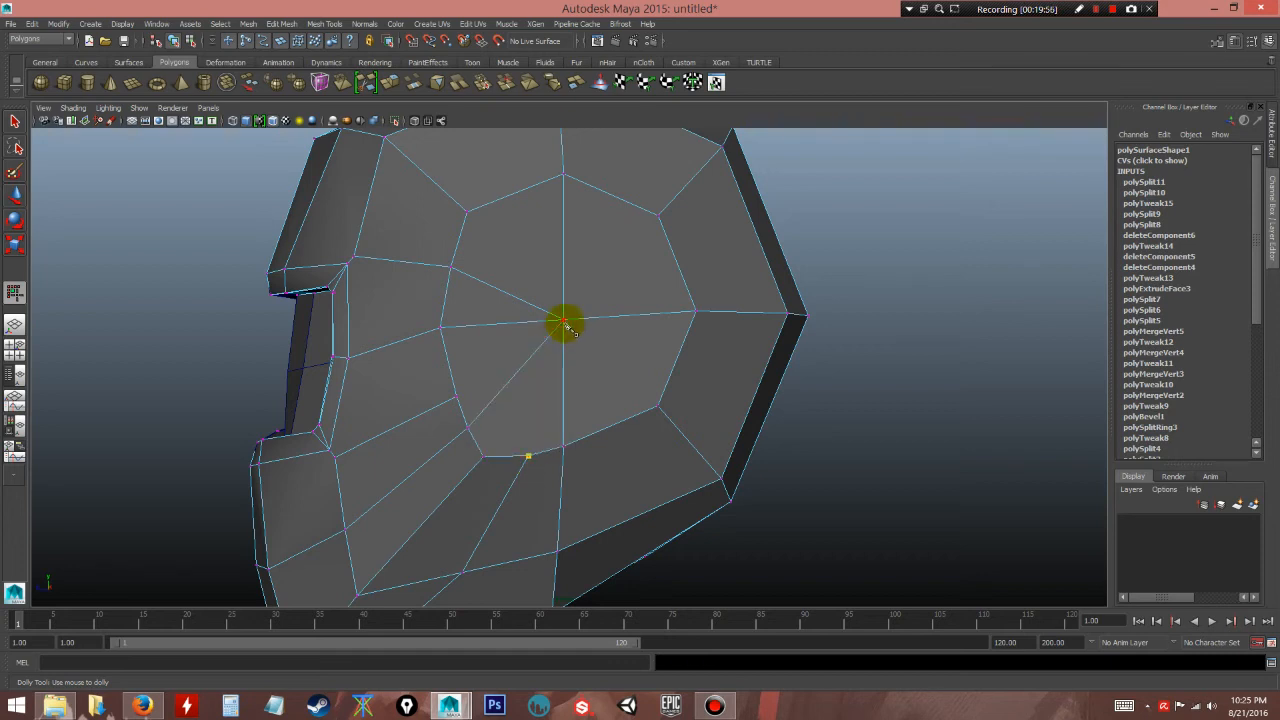
right_click(564, 322)
left_click(564, 446)
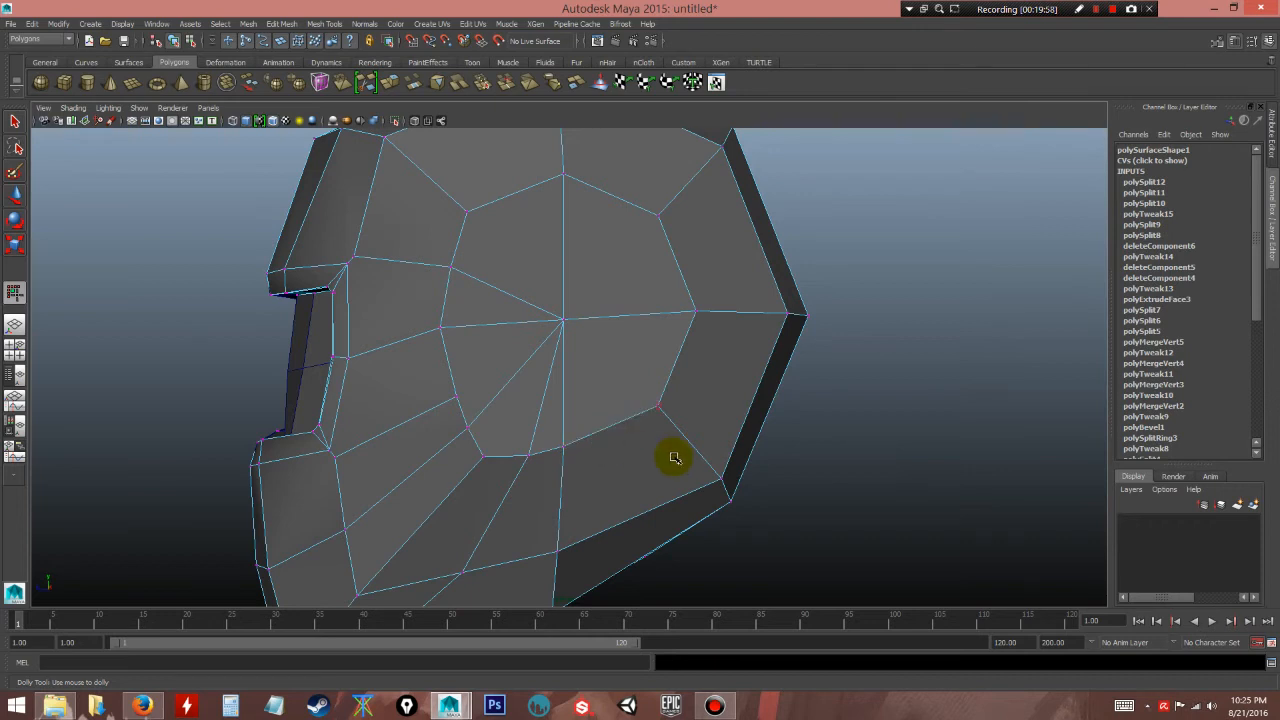
- Cut another edge from the lower front ring vertex, nearest the eye opening's lower corner, to the central vertex
scroll(674, 457, "down", 3)
right_click_drag(683, 320, 714, 301)
key("w")
left_click(708, 341)
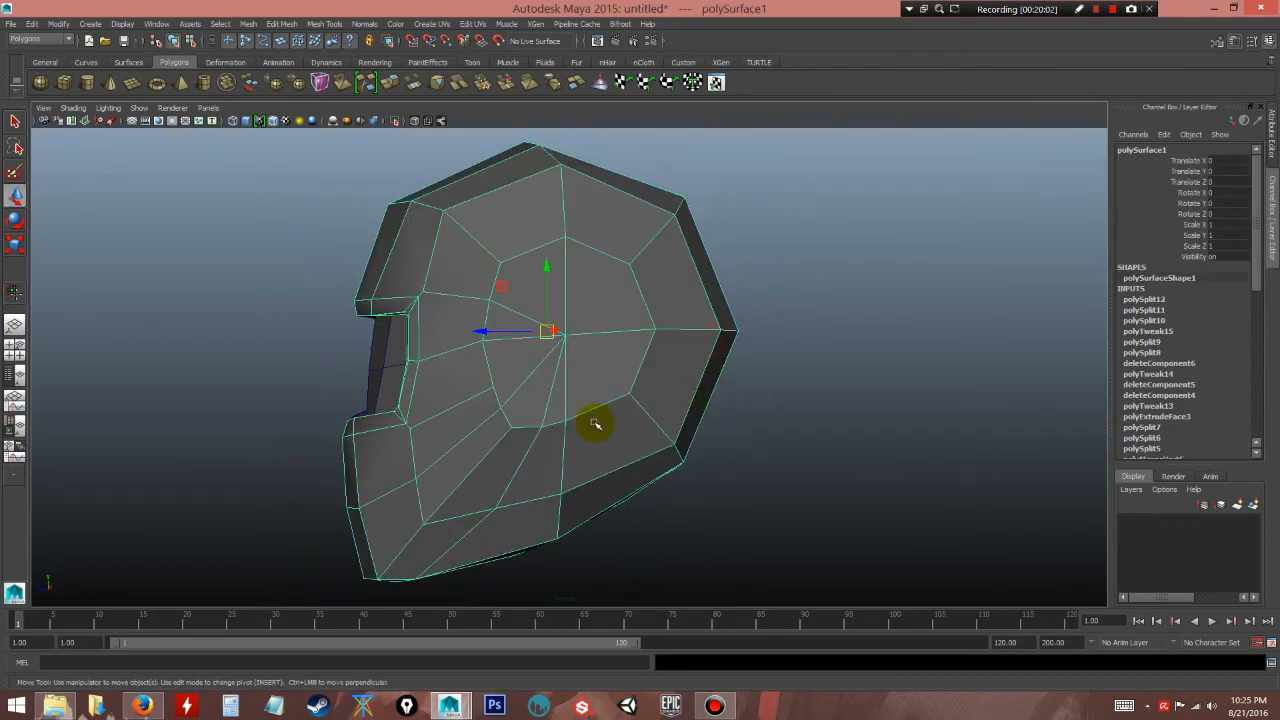
scroll(493, 410, "up", 2)
right_click_drag(493, 400, 443, 400)
scroll(490, 389, "up", 2)
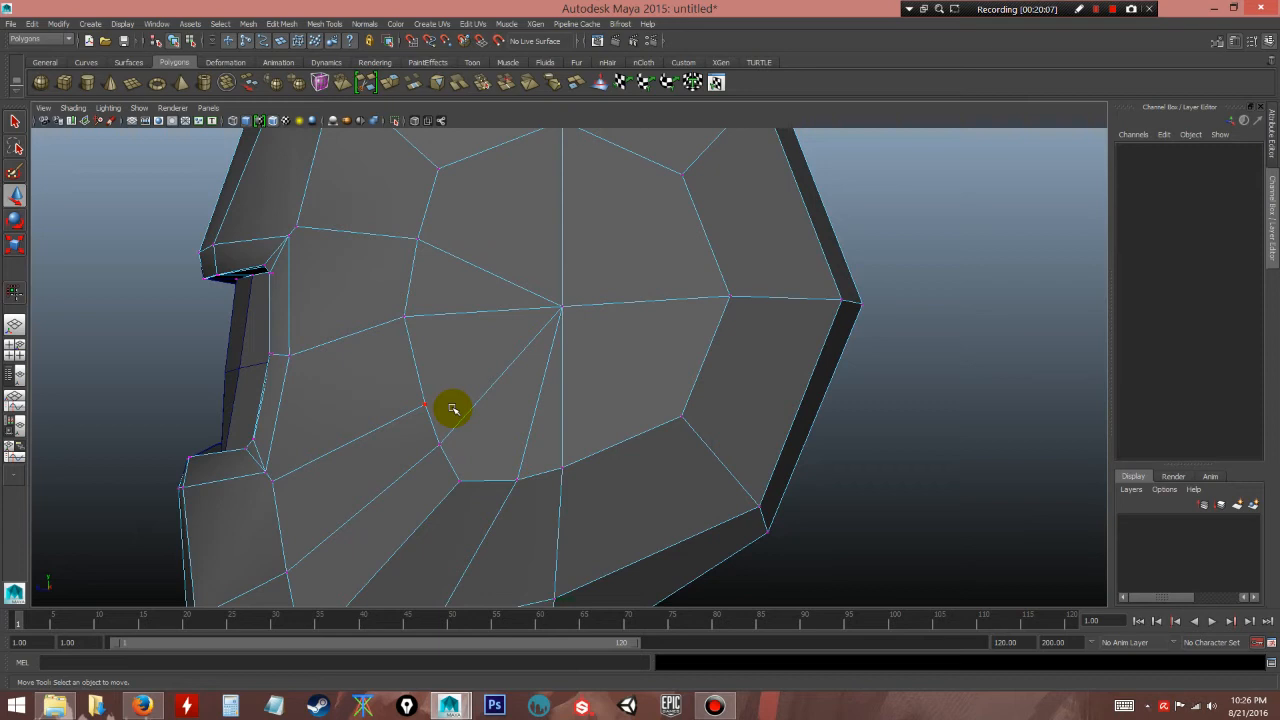
key("g")
left_click(562, 308)
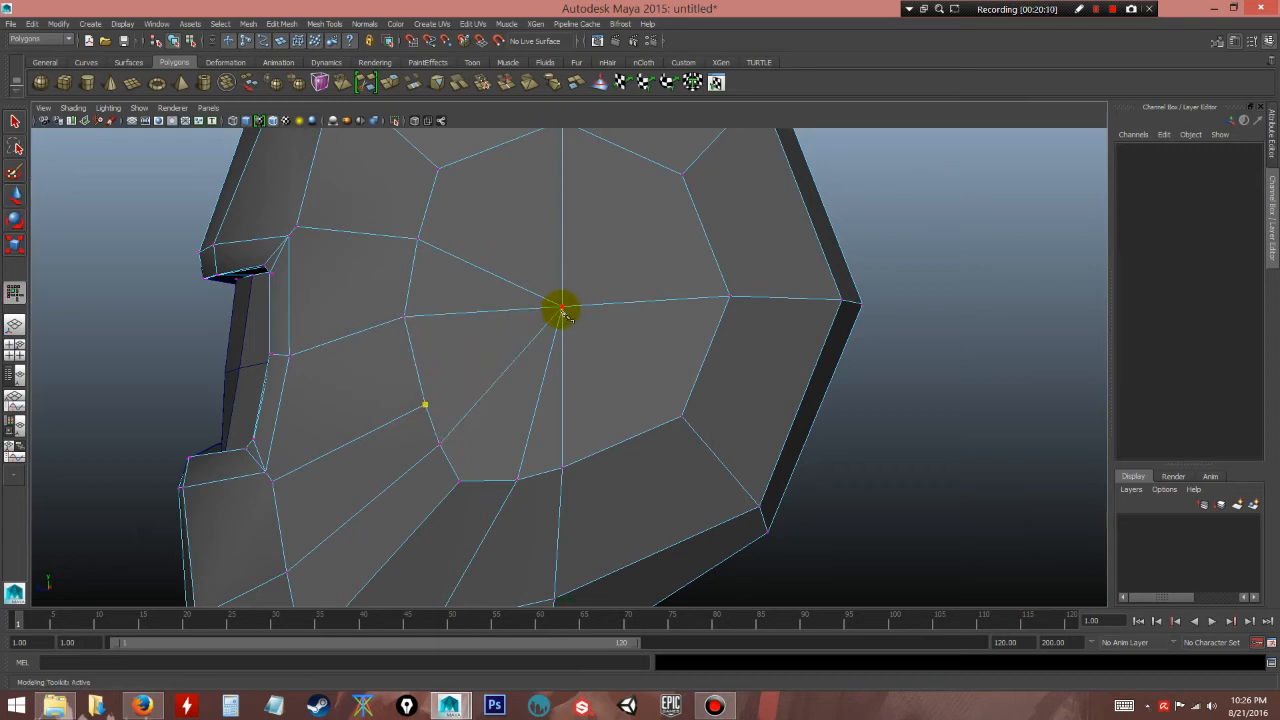
right_click(525, 399)
left_click(525, 399)
key("Escape")
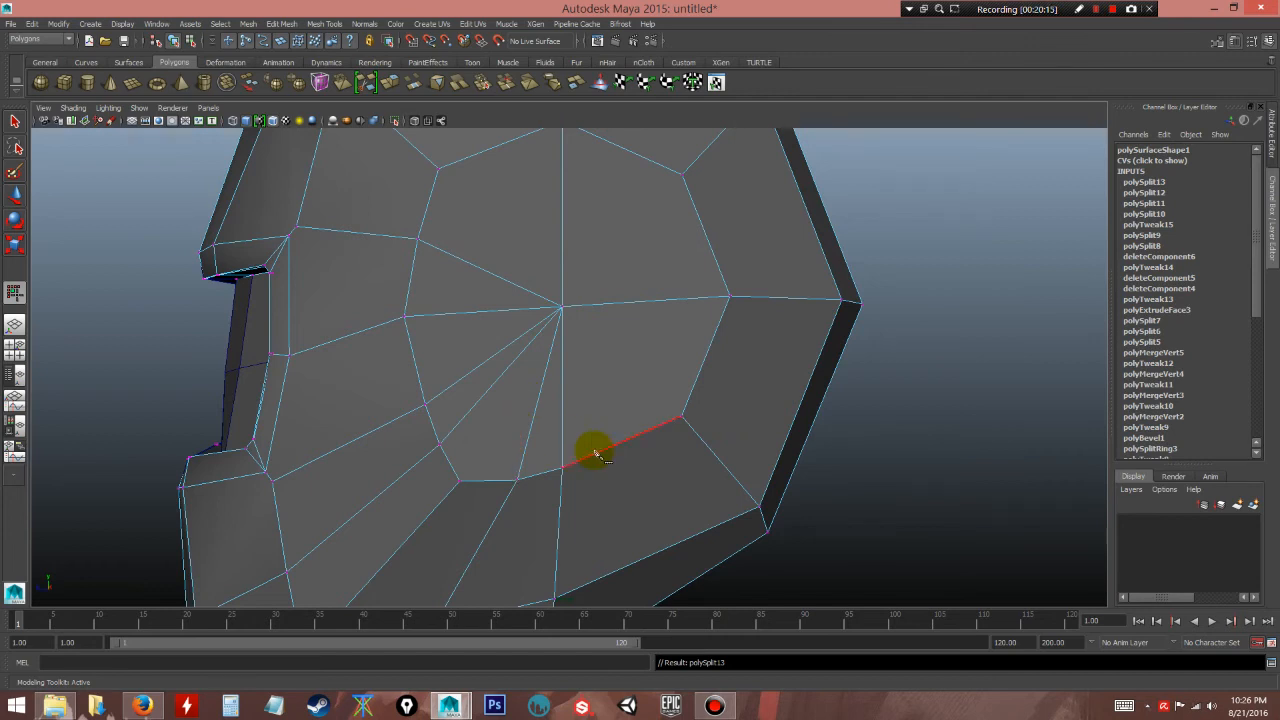
- Preview the head smoothed, examine how the radial edges affect the side surface, and return to the unsmoothed display
scroll(595, 455, "down", 3)
left_click_drag(543, 386, 561, 343, "alt")
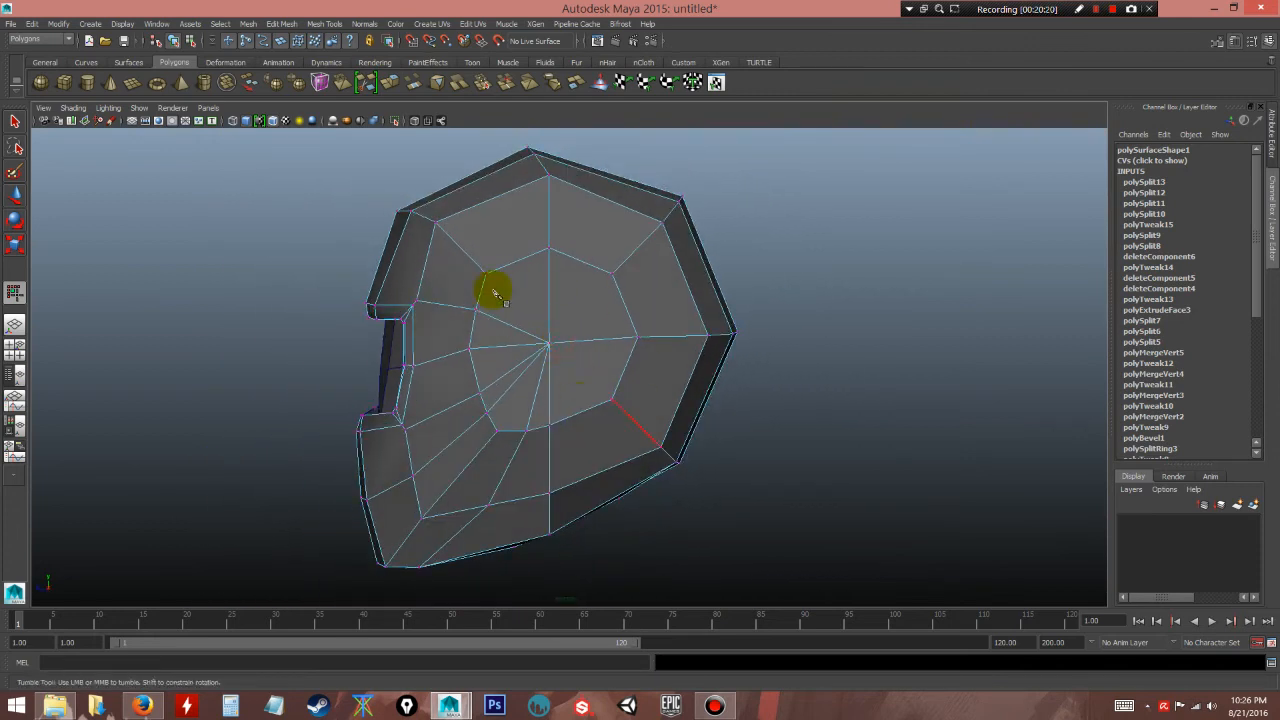
left_click_drag(534, 391, 557, 391, "alt")
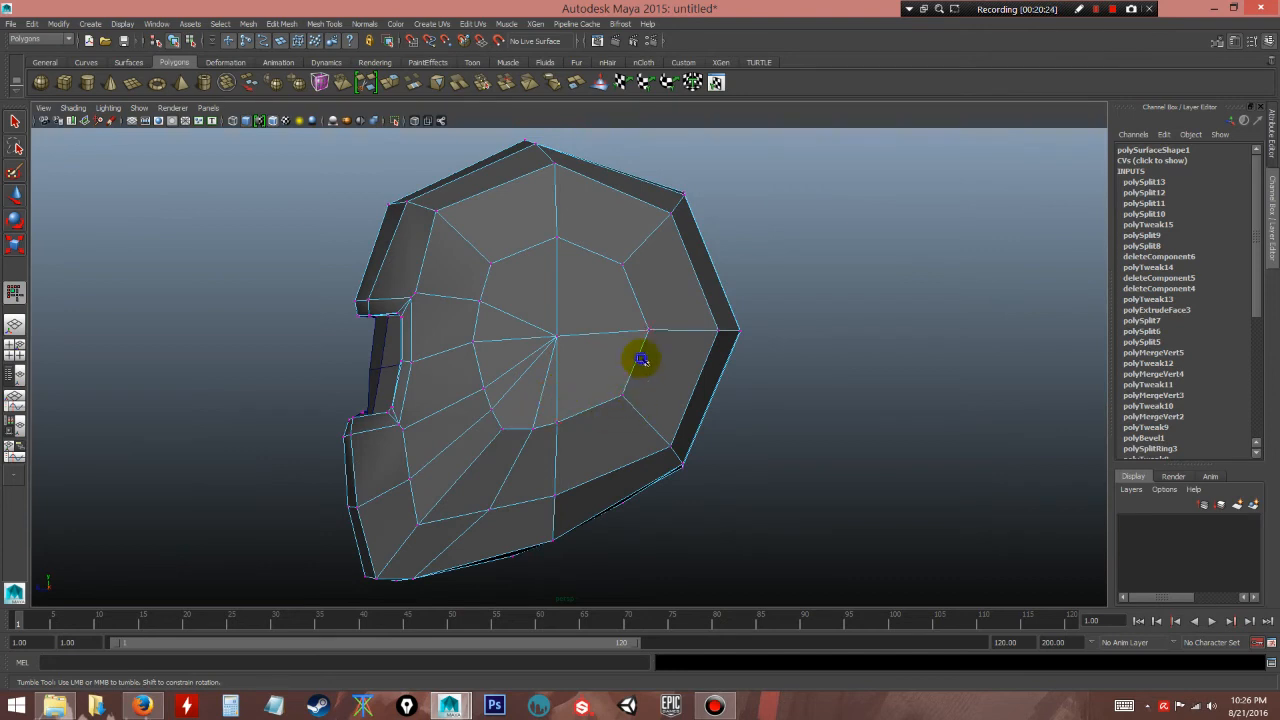
key("w")
left_click(165, 280)
left_click_drag(320, 378, 543, 423, "alt")
left_click(543, 423)
key("3")
left_click(735, 486)
left_click_drag(735, 486, 700, 440, "alt")
left_click(272, 121)
mouse_move(643, 366)
left_mouse_down("alt")
mouse_move(751, 377)
mouse_move(577, 366)
mouse_move(594, 423)
mouse_move(643, 480)
mouse_move(723, 471)
mouse_move(688, 468)
mouse_move(700, 523)
mouse_move(698, 483)
mouse_move(632, 488)
mouse_move(620, 503)
mouse_move(529, 457)
mouse_move(541, 473)
mouse_move(538, 437)
left_mouse_up("alt")
left_click(563, 374)
key("1")
- Delete the four diagonal edges radiating from the central vertex on the side of the head
right_click_drag(541, 429, 489, 430)
left_click_drag(530, 452, 517, 452, "alt")
right_click_drag(517, 452, 493, 413, "alt")
left_click_drag(493, 413, 479, 411, "alt")
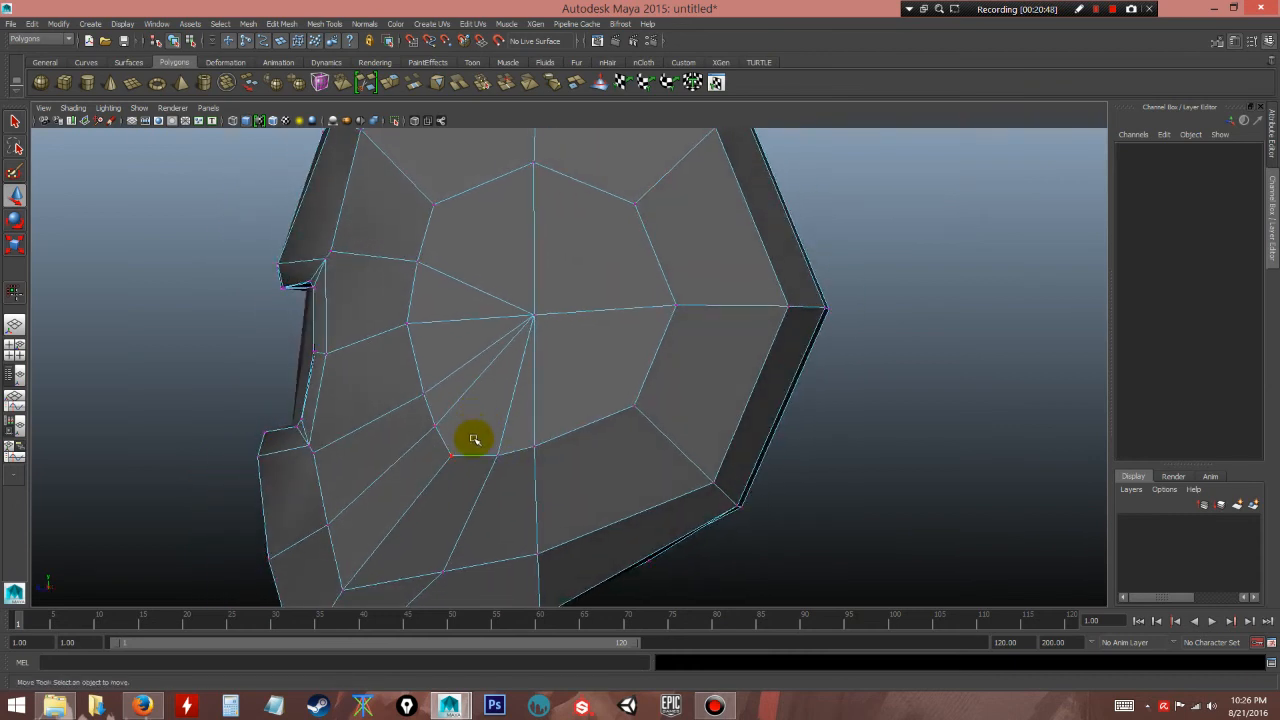
right_click_drag(472, 386, 466, 343)
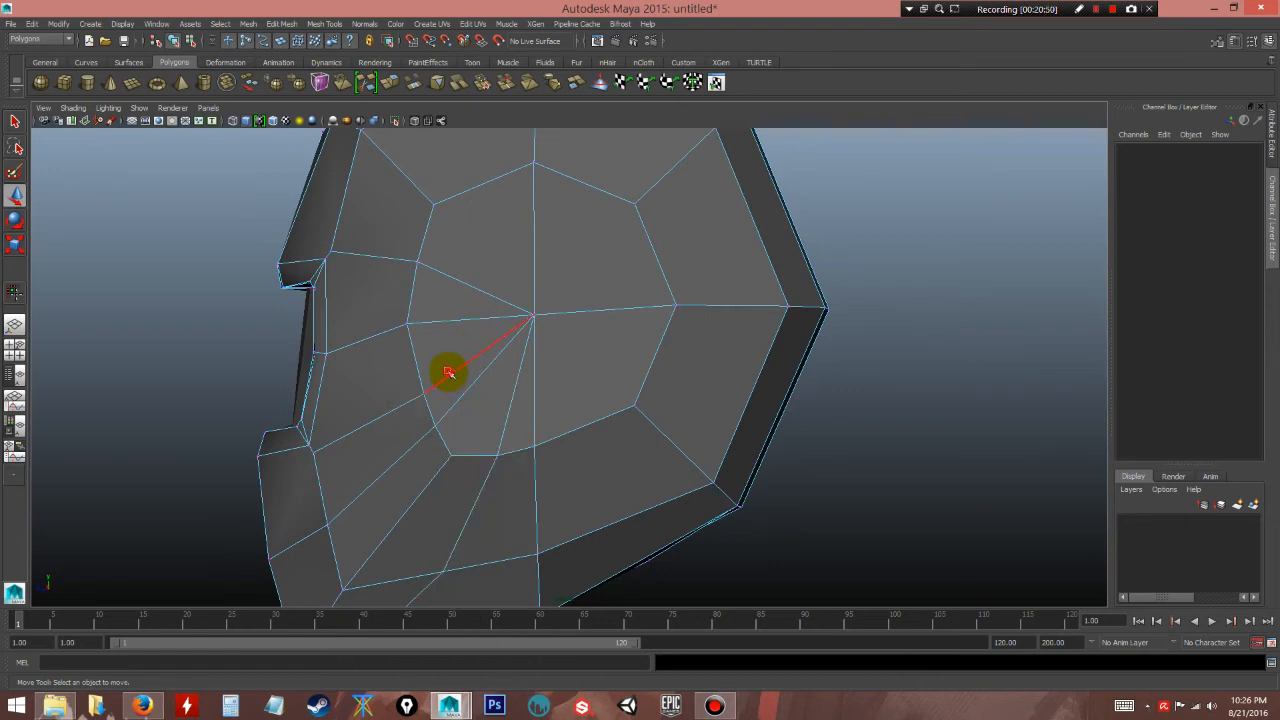
left_click(452, 380)
double_click(505, 419)
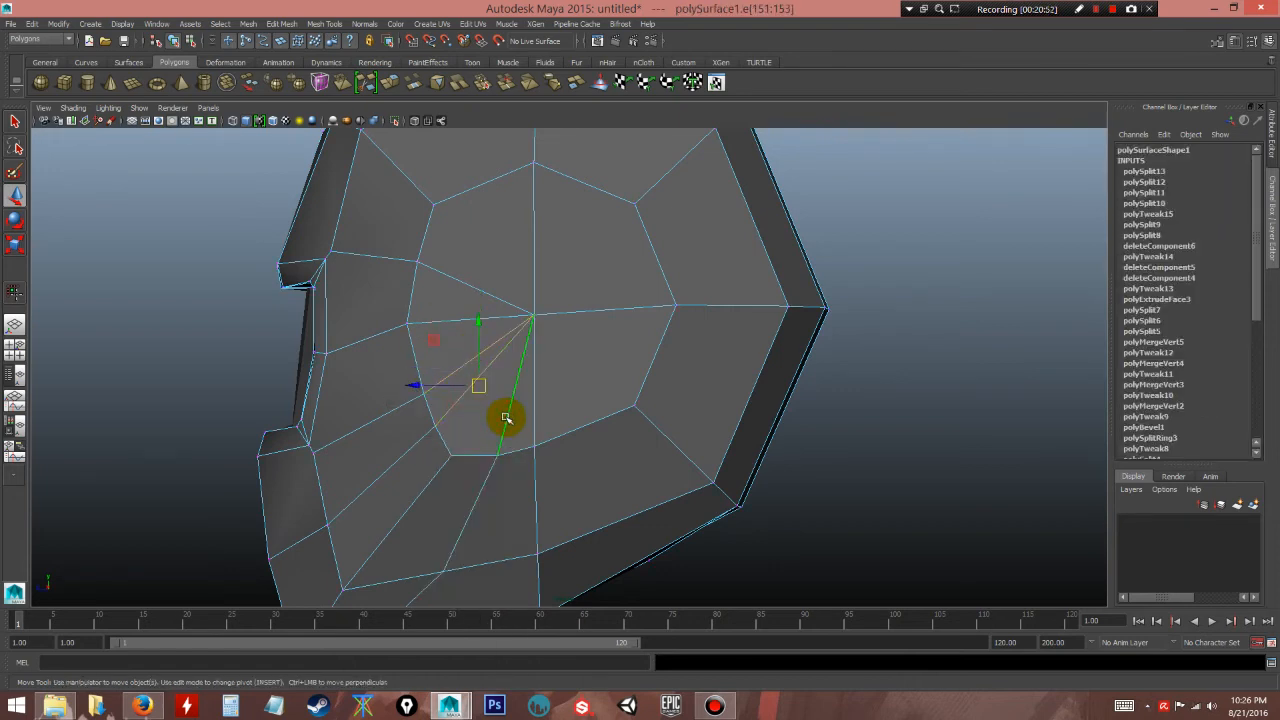
key("Delete")
left_click(475, 287)
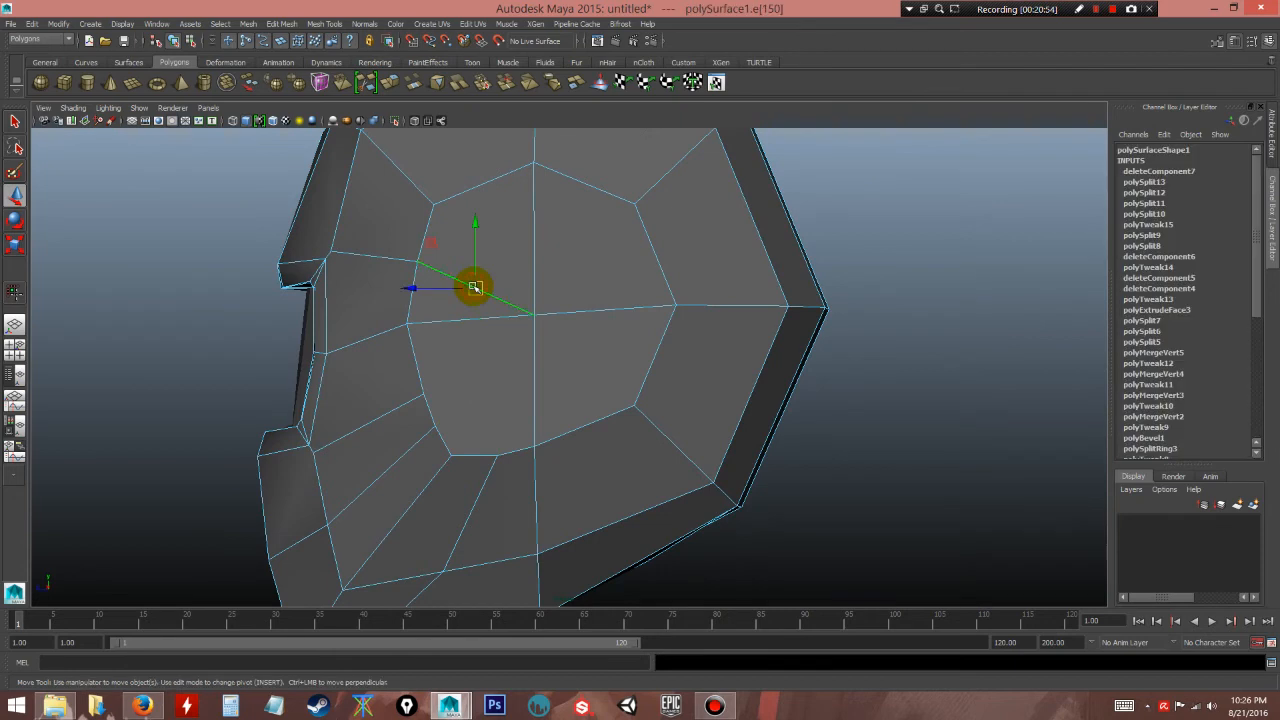
key("Delete")
- Cut a horizontal edge with the Multi-Cut Tool from the upper front ring vertex across the side to the middle of the head's back
left_click_drag(500, 374, 480, 386, "alt")
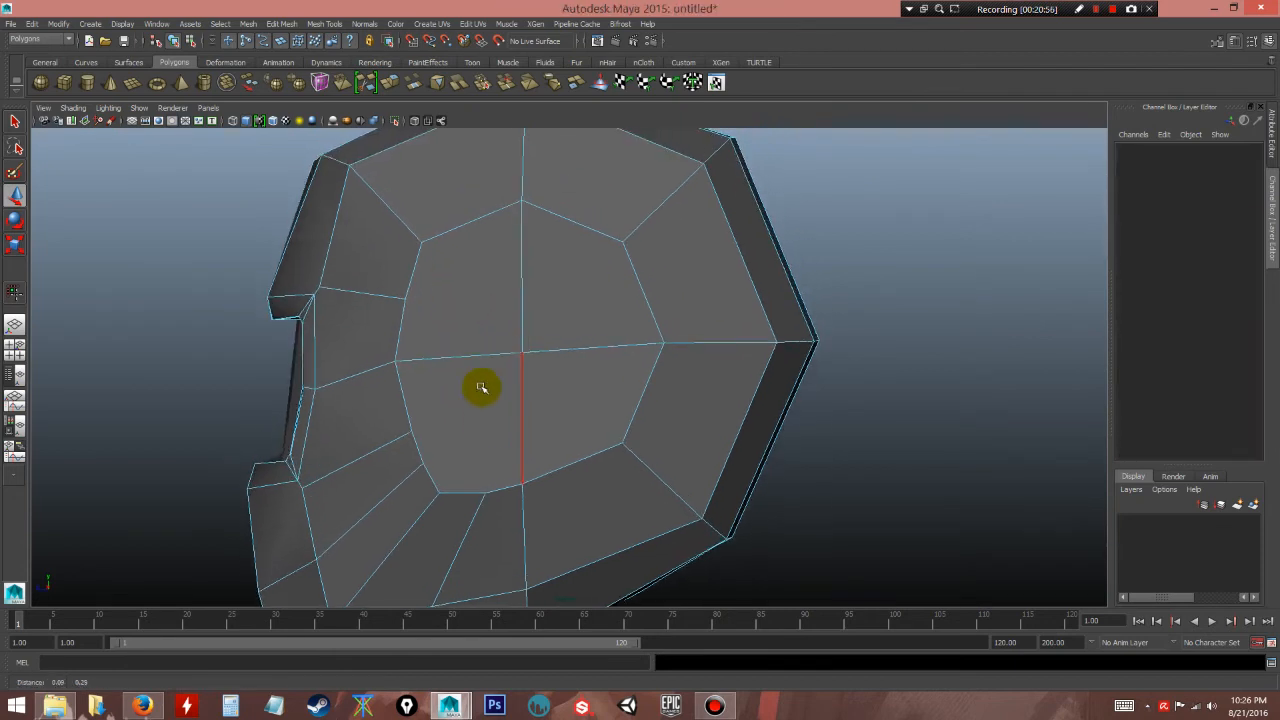
left_click(324, 23)
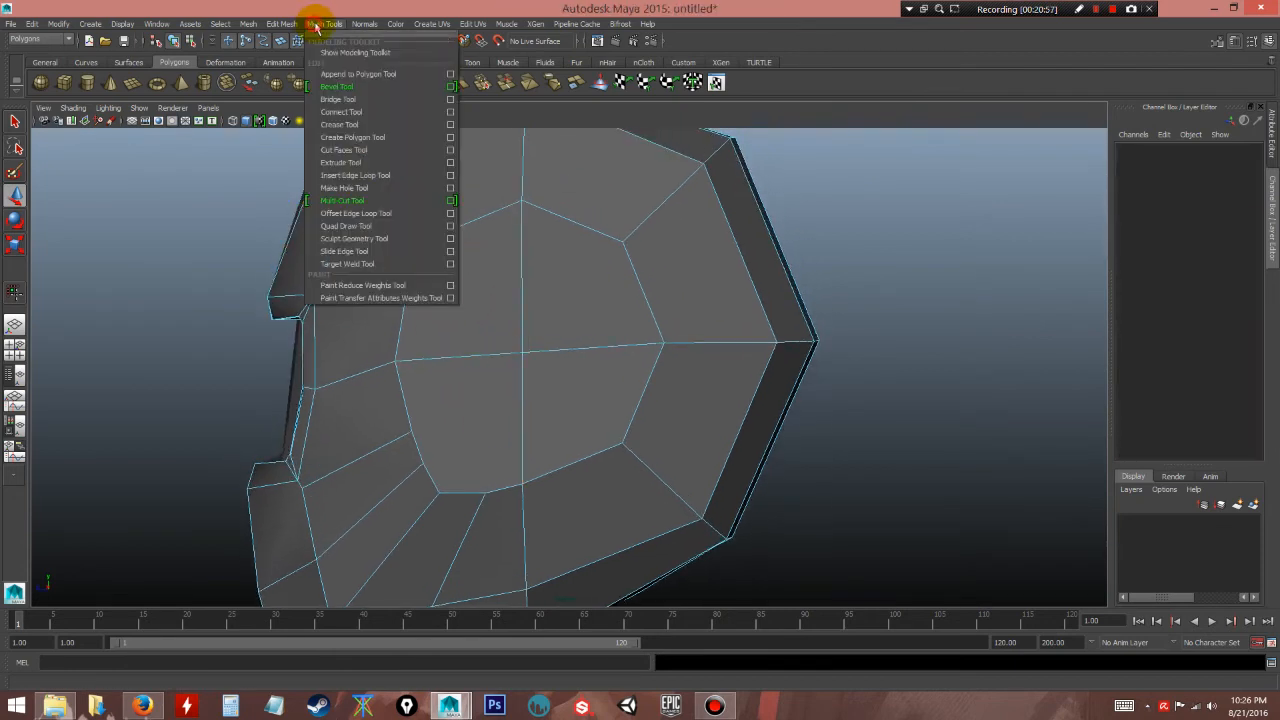
left_click(357, 186)
right_click_drag(442, 297, 397, 297)
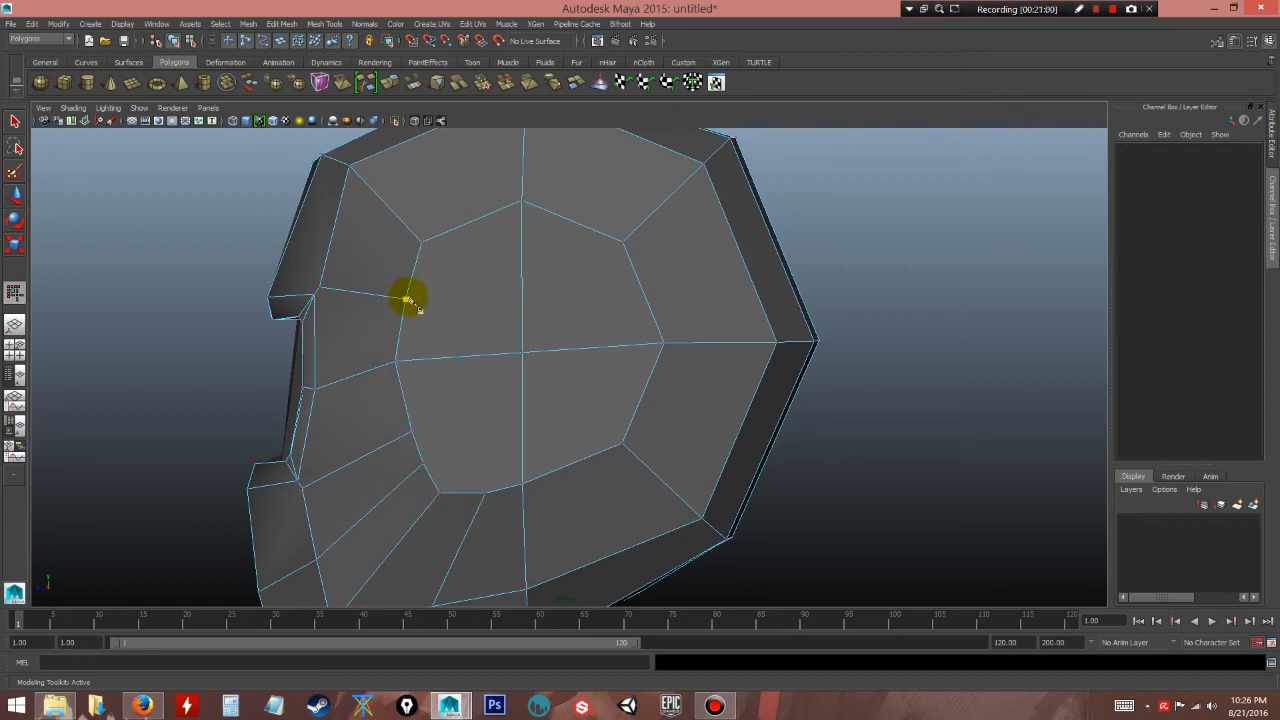
left_click(405, 299)
left_click(521, 292)
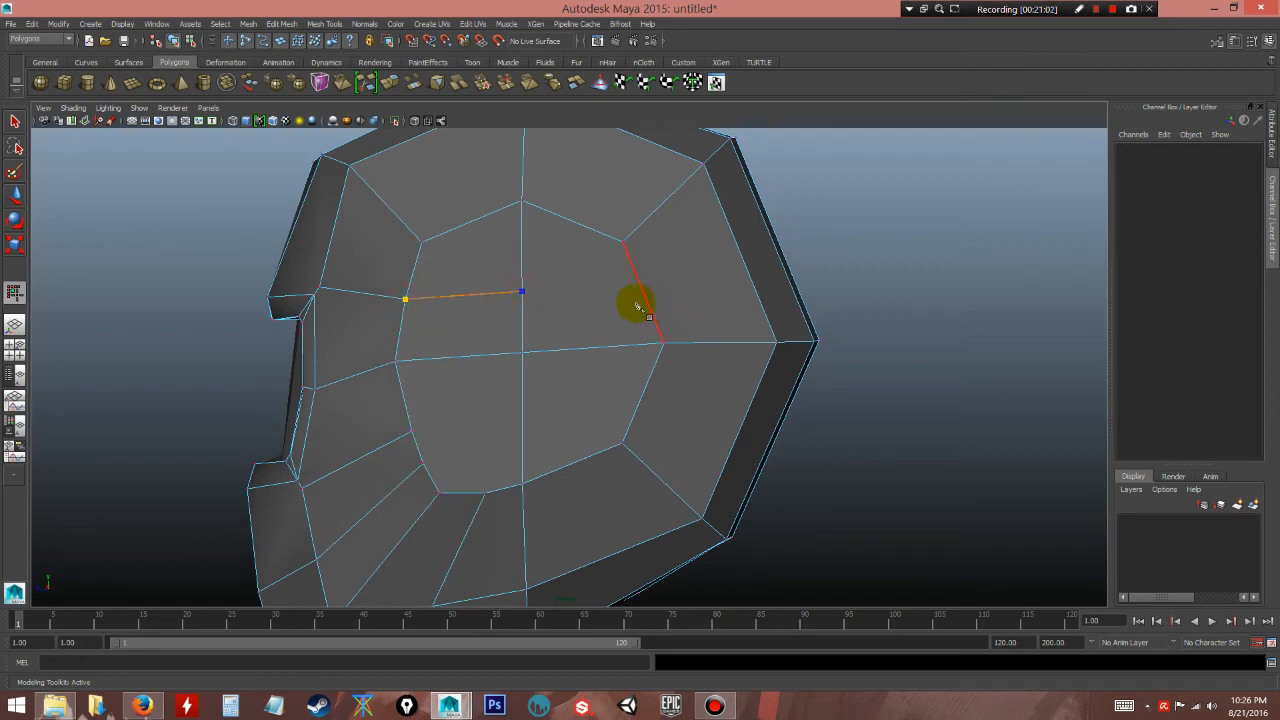
left_click(645, 296)
left_click(760, 290)
left_click_drag(783, 314, 551, 329, "alt")
left_click(660, 328)
key("Return")
- Cut a second horizontal edge below the middle line, from the lower front ring vertex around to the middle of the head's back
left_click_drag(493, 380, 460, 412, "alt")
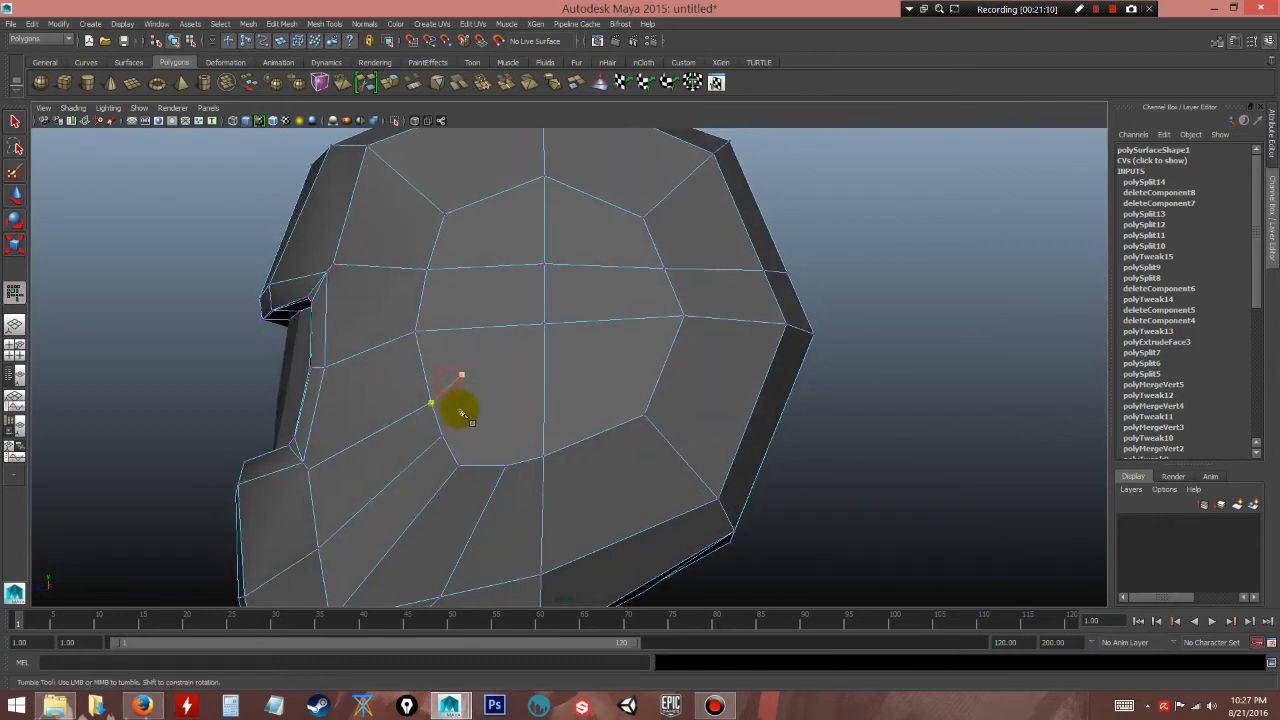
left_click(431, 403)
left_click(543, 380)
left_click_drag(691, 398, 558, 421, "alt")
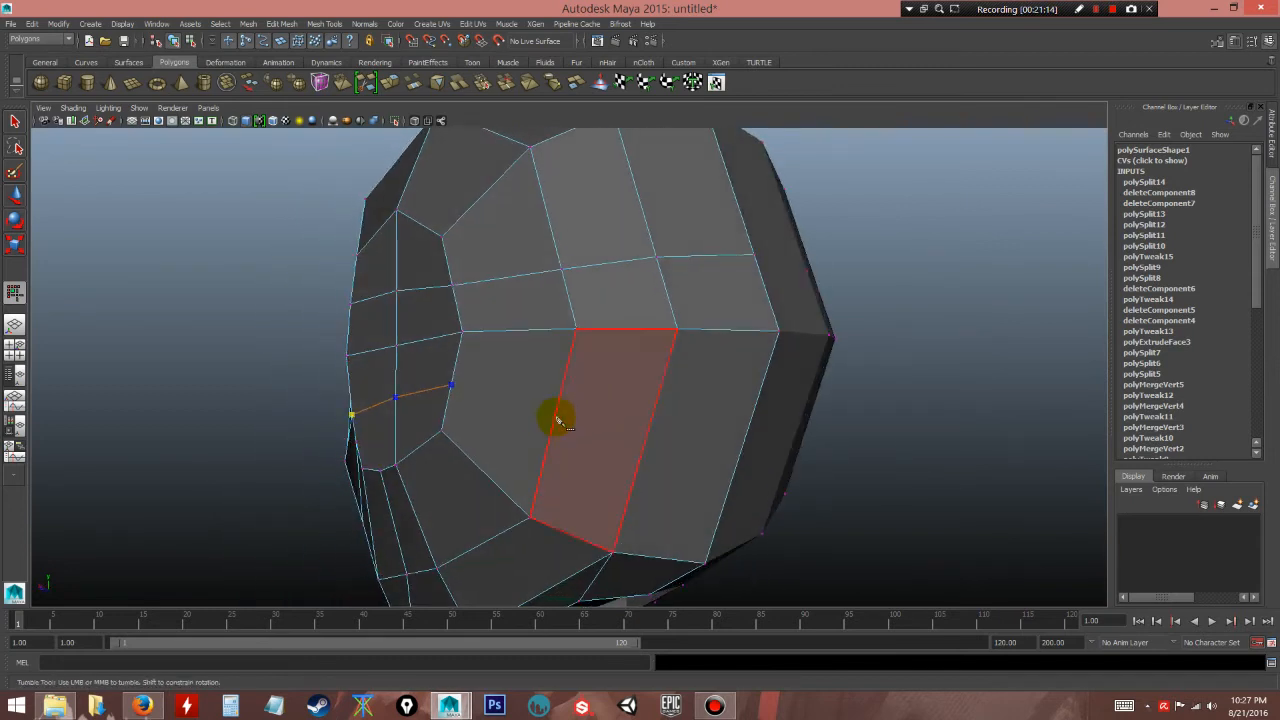
left_click(557, 409)
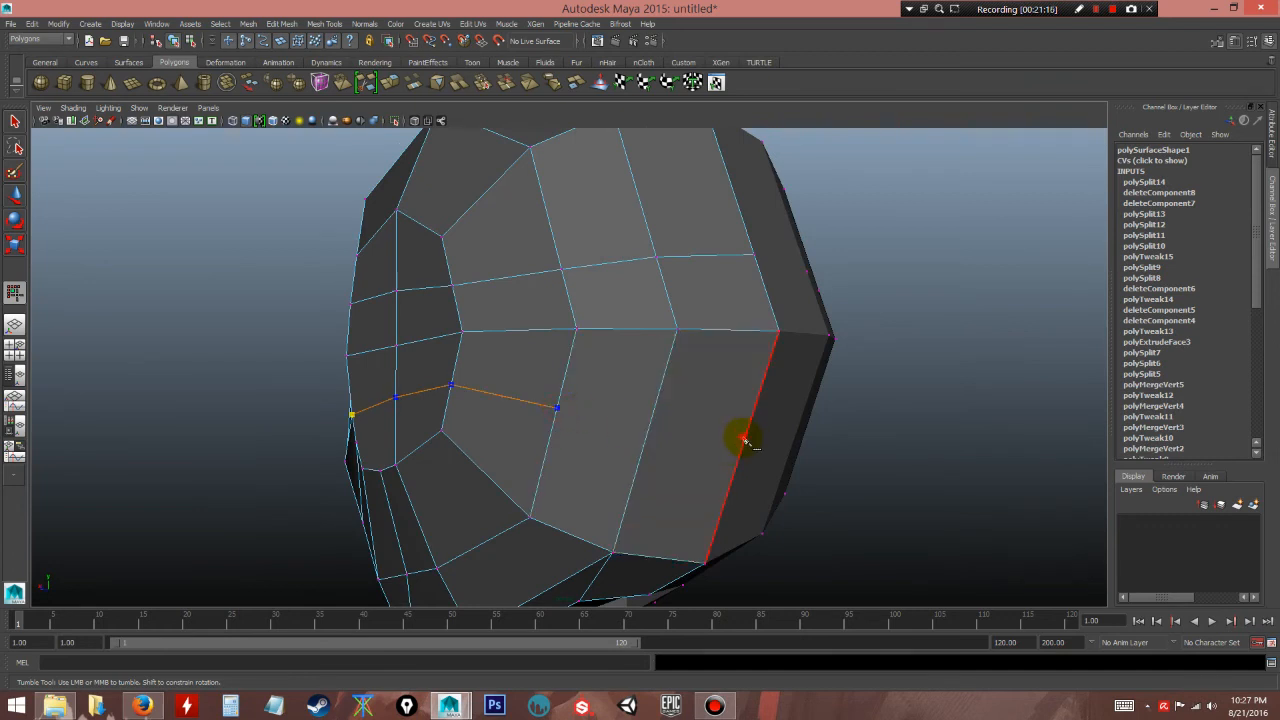
left_click(745, 440)
key("Return")
- Cut a diagonal edge from the ring's lower front corner vertex to the lowest interior intersection on the vertical line
left_click_drag(434, 429, 496, 437, "alt")
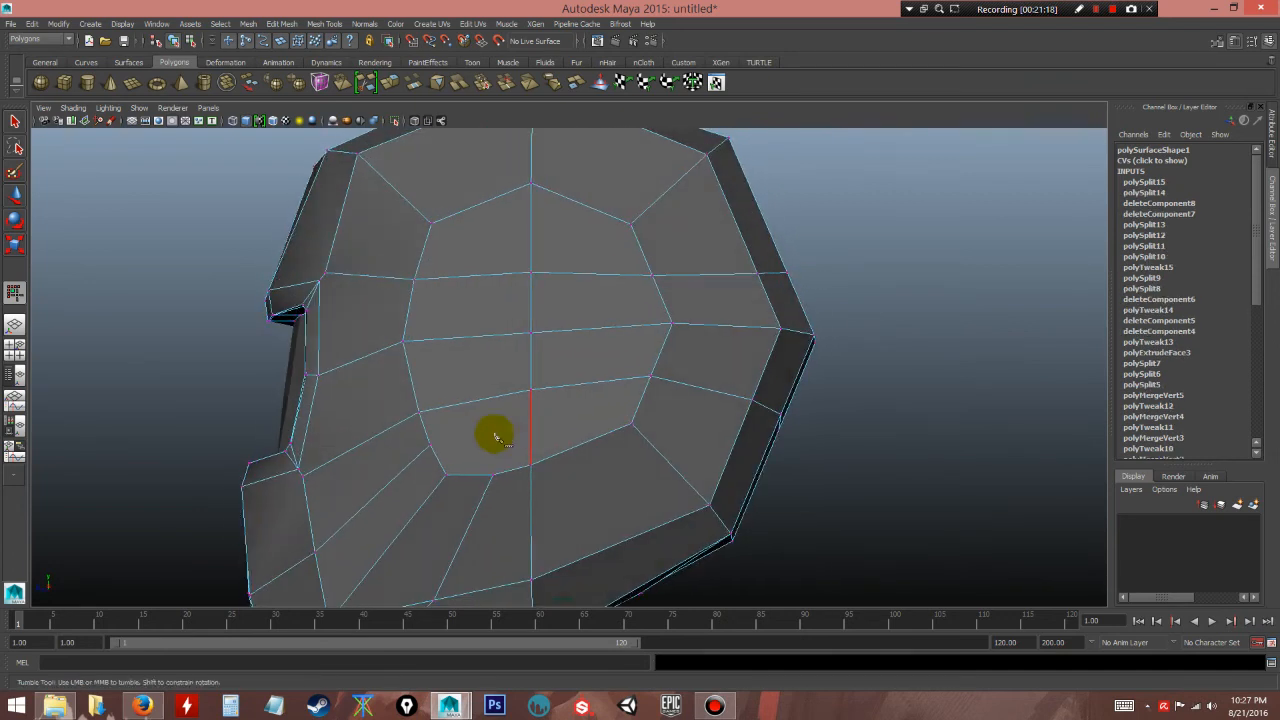
left_click(446, 475)
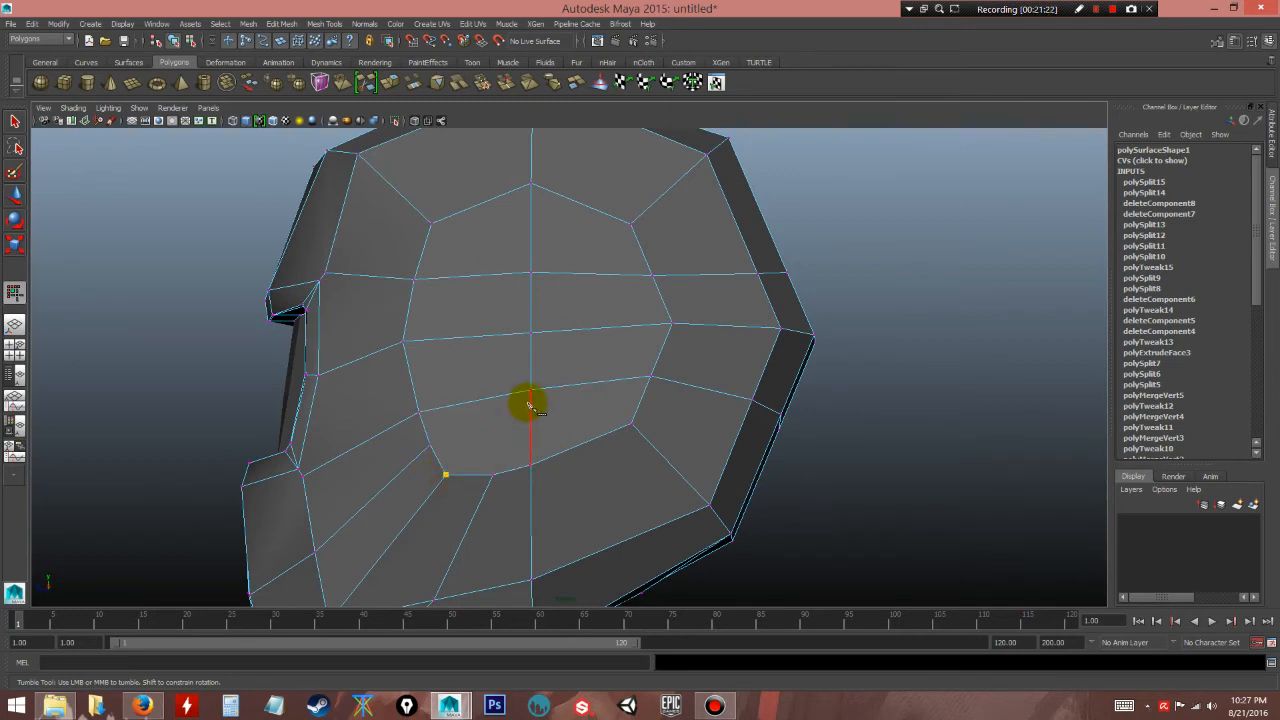
left_click(531, 391)
key("Return")
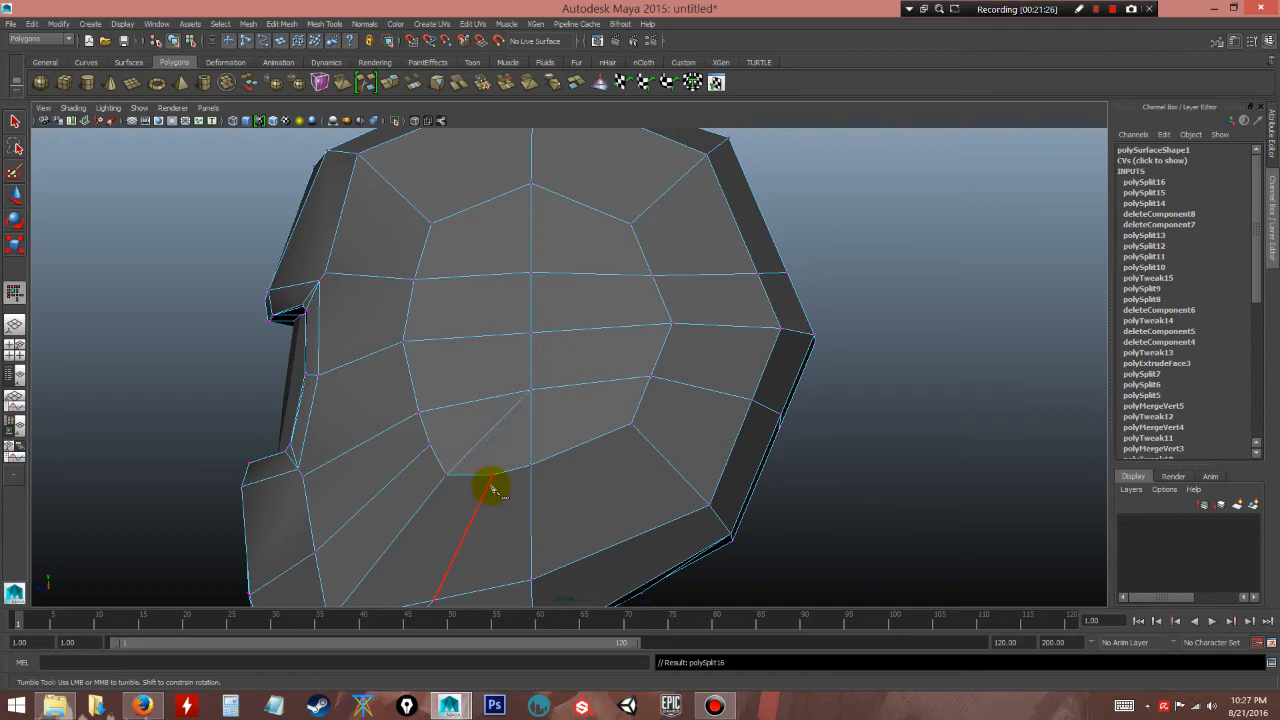
- Move the interior vertices on the side's vertical line outward, pulling the upper two farther to round the surface
left_click_drag(606, 468, 540, 425, "alt")
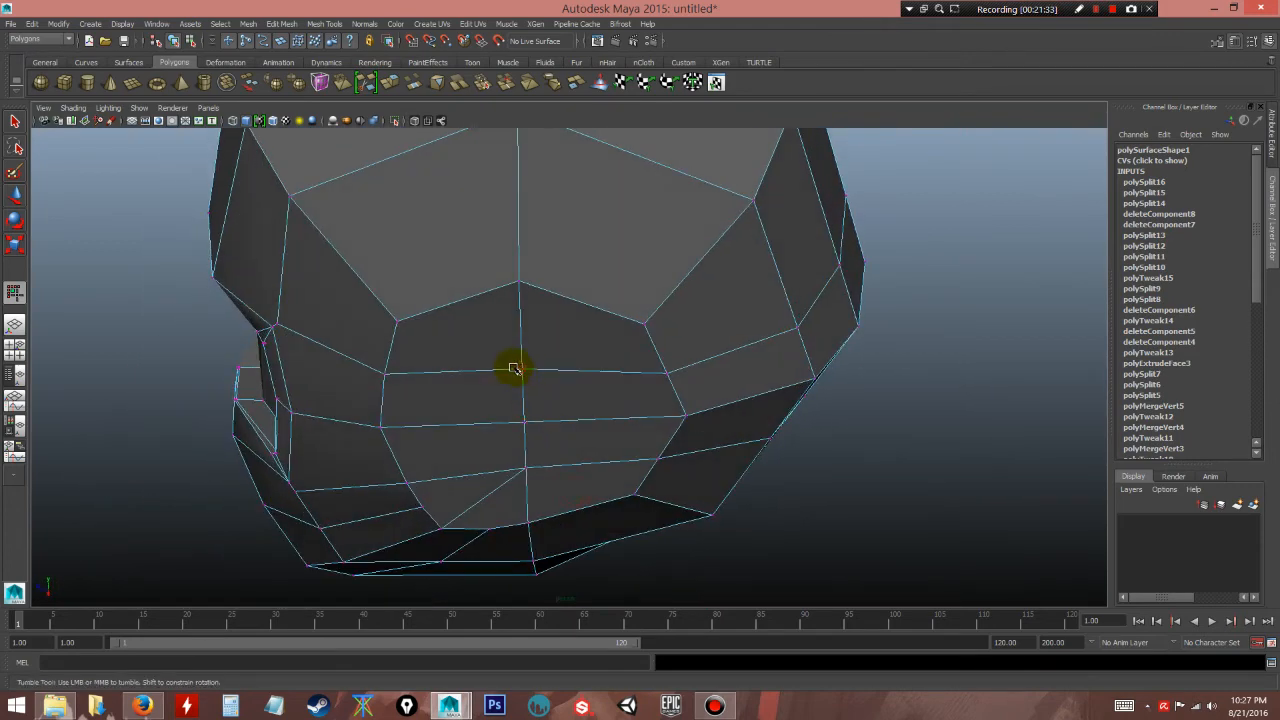
left_click(15, 195)
left_click_drag(563, 487, 671, 471)
left_click_drag(751, 371, 777, 371)
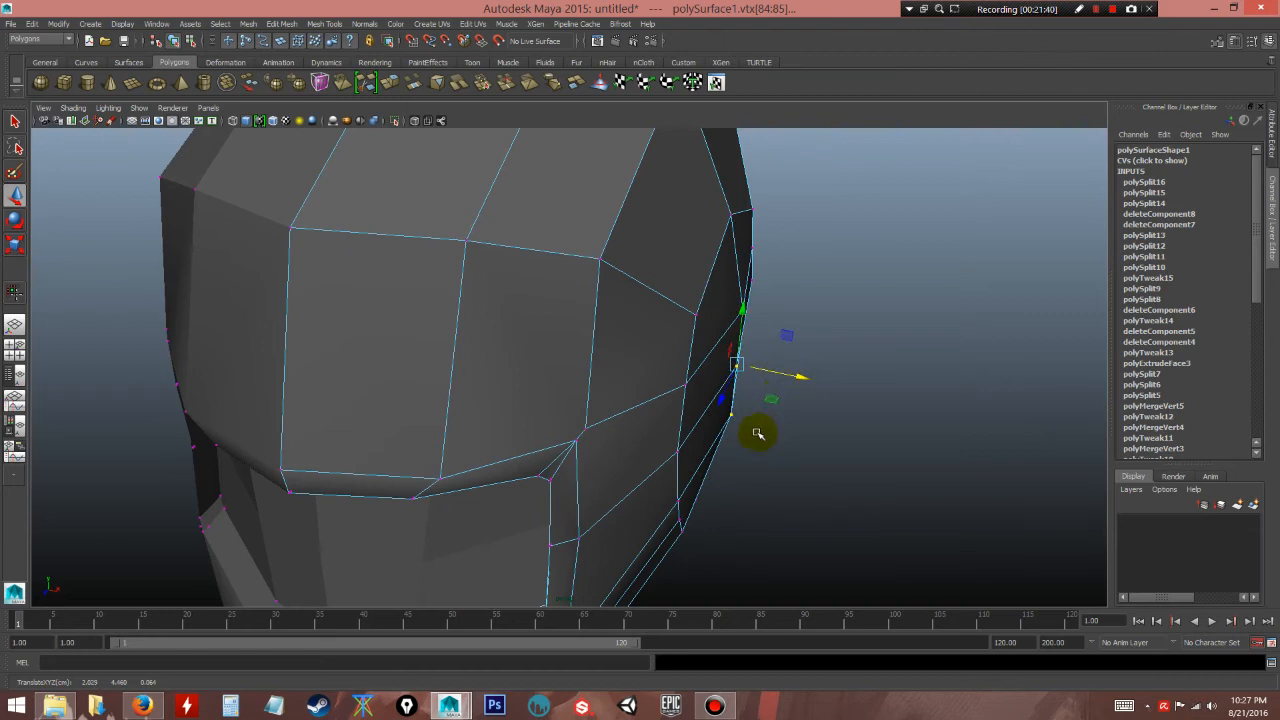
left_click_drag(753, 441, 724, 397, "shift")
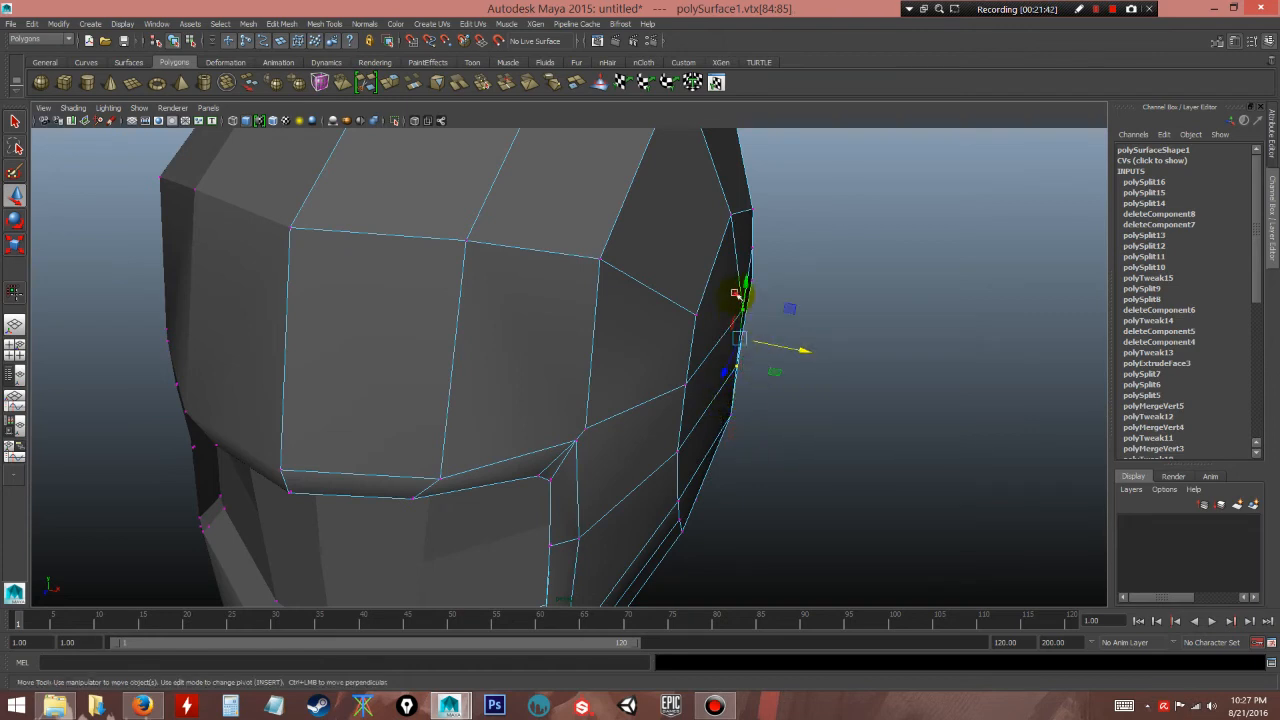
left_click_drag(765, 325, 766, 327, "shift")
- Move the middle vertex on the side of the head slightly farther outward and preview the head smoothed
left_click(811, 447)
left_click_drag(811, 447, 775, 343, "alt")
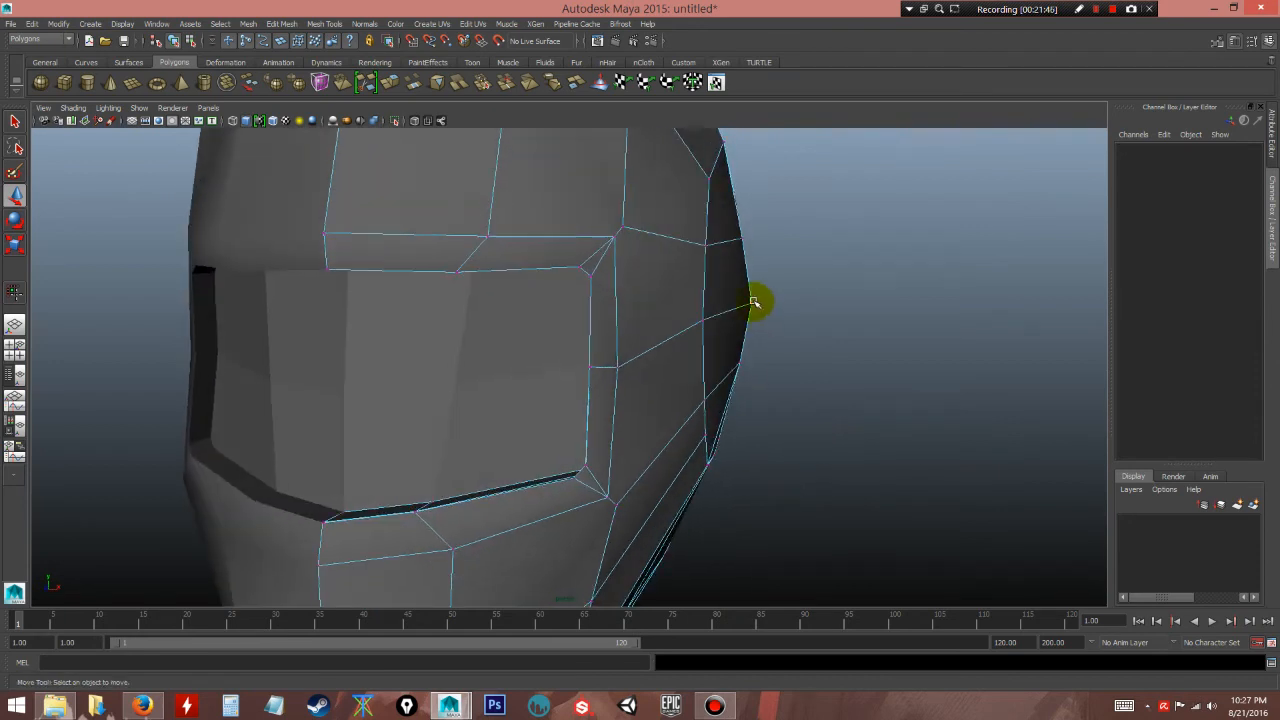
left_click(750, 305)
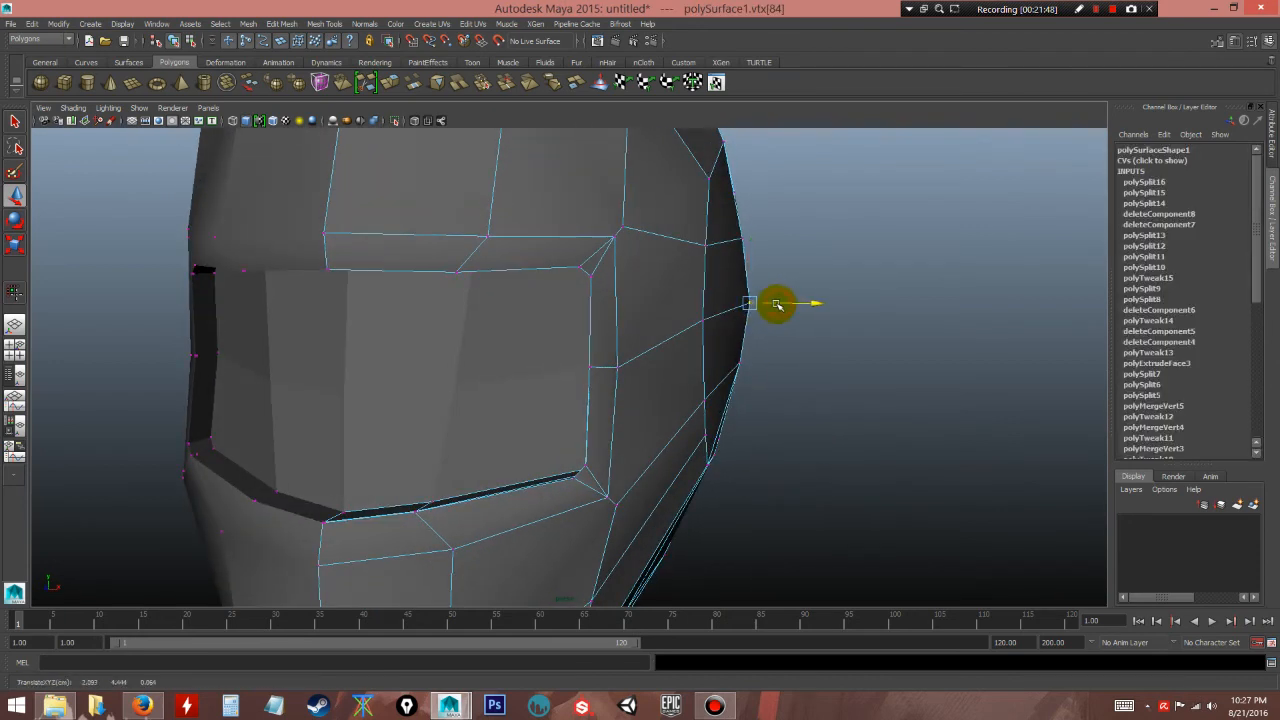
left_click(786, 394)
left_click_drag(786, 394, 549, 349, "alt")
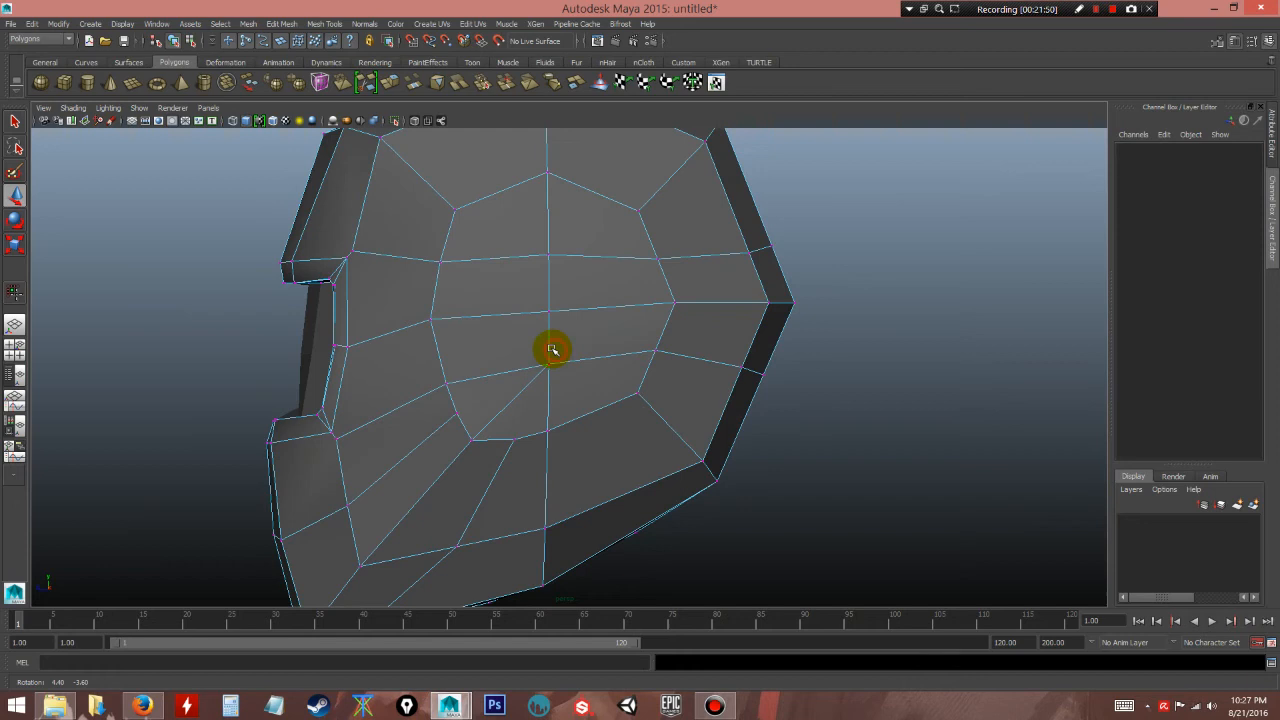
key("3")
left_click_drag(634, 411, 557, 291, "alt")
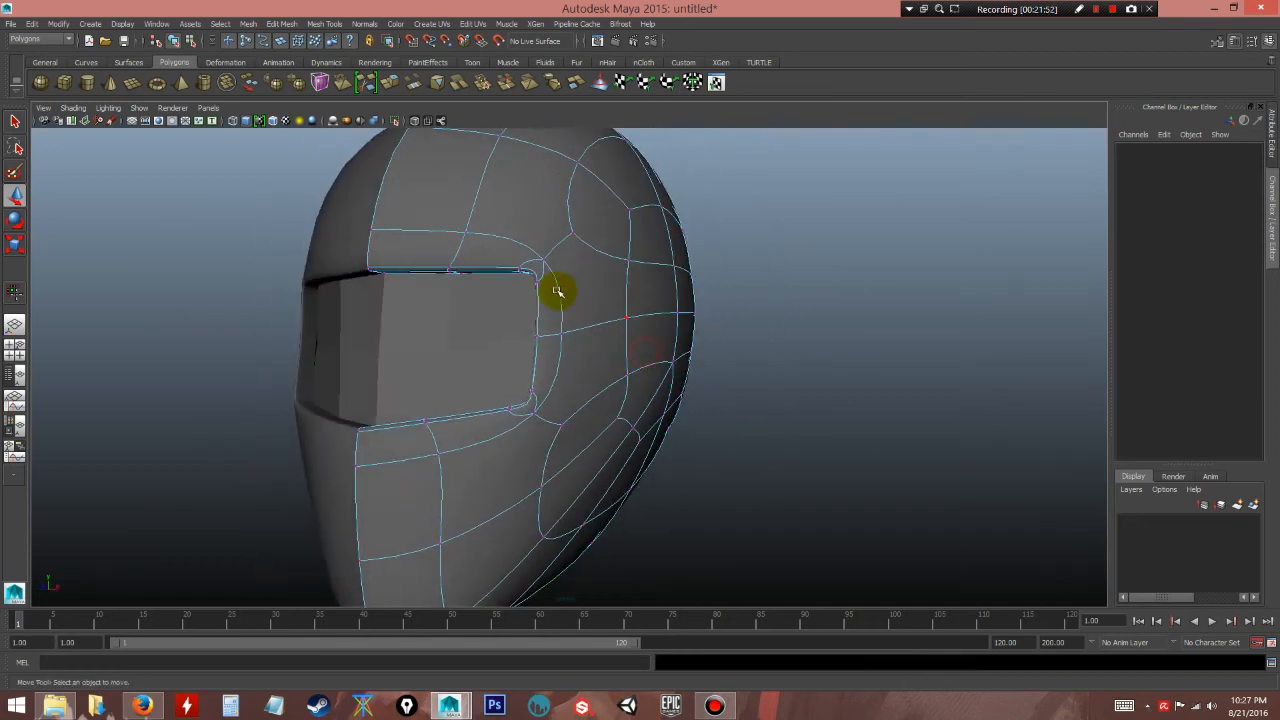
- Return the head to its unsmoothed display and move the jaw-side vertex below the eye opening backward and slightly upward
right_click_drag(618, 290, 760, 318)
left_click_drag(771, 409, 634, 434, "alt")
left_click(609, 386)
key("1")
right_click_drag(634, 434, 654, 477, "alt")
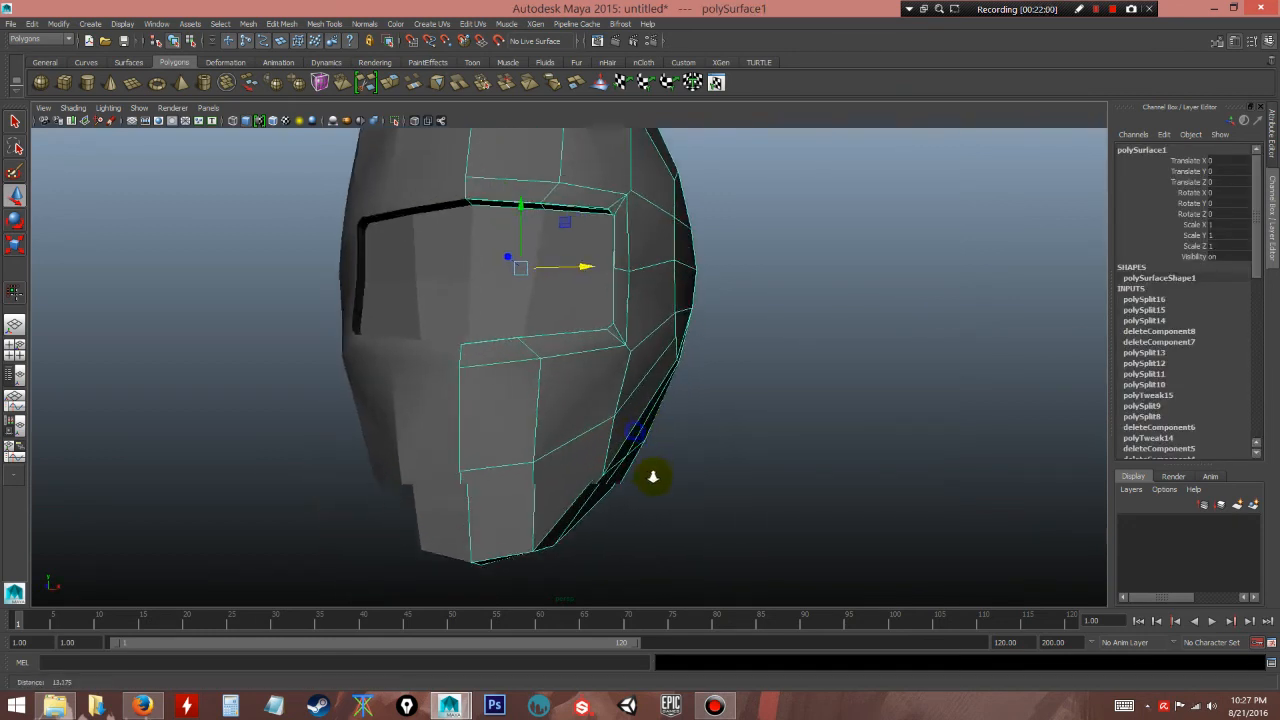
right_click(605, 413)
right_click_drag(605, 413, 606, 442)
left_click_drag(631, 494, 506, 484, "alt")
left_click_drag(377, 431, 408, 410)
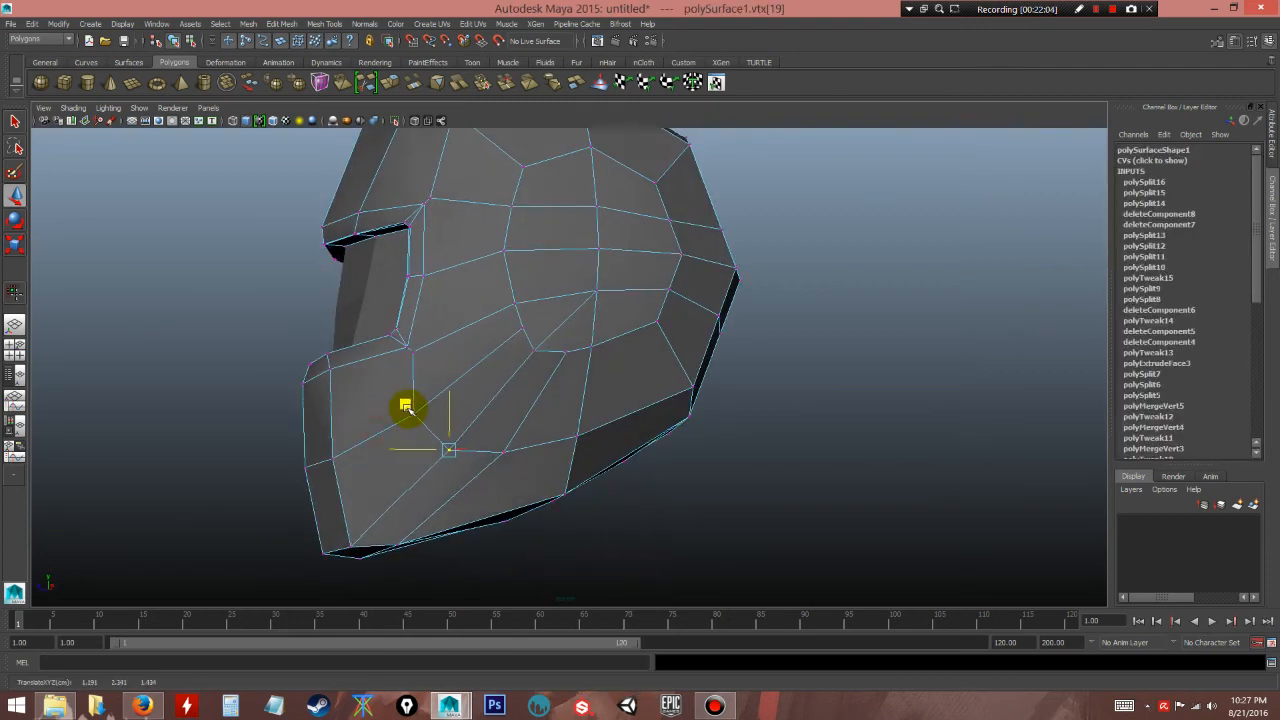
- Lower the same jaw-side vertex and pull it slightly inward from the front, and preview the head smoothed
left_click_drag(530, 447, 591, 443, "alt")
left_click_drag(657, 477, 699, 462, "alt")
left_click(686, 463)
key("ctrl+z")
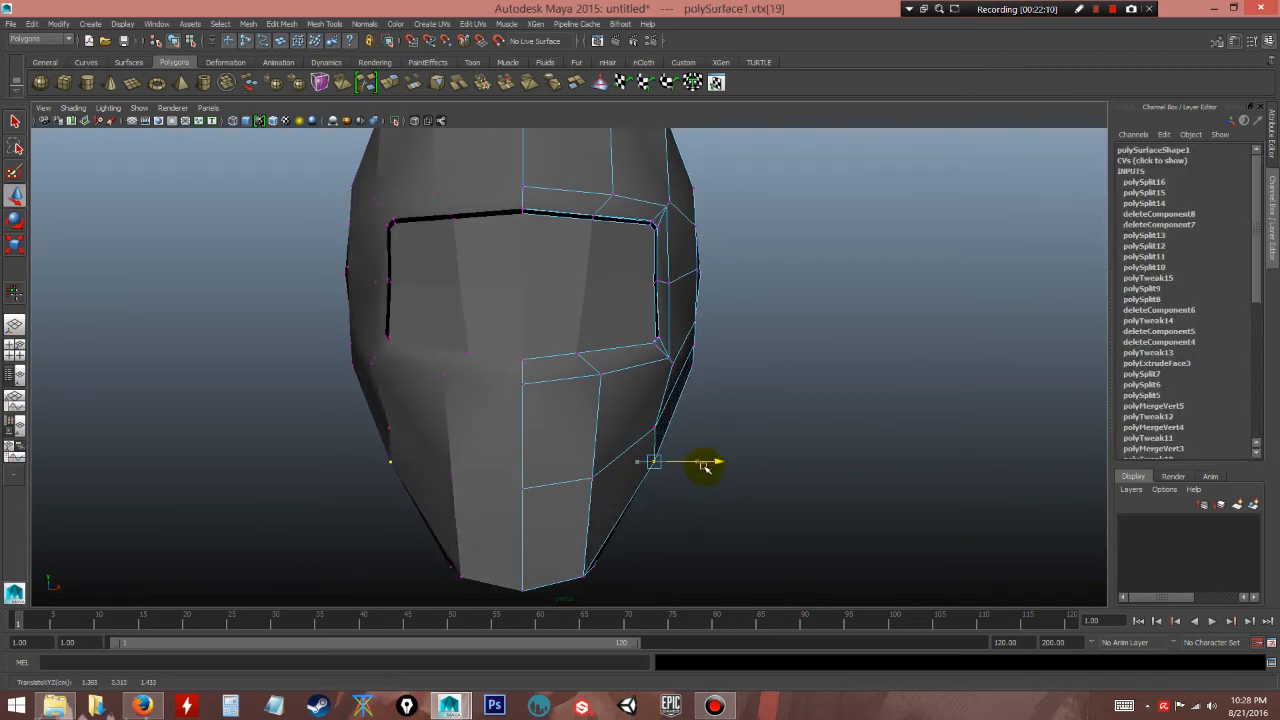
left_click_drag(706, 420, 691, 448)
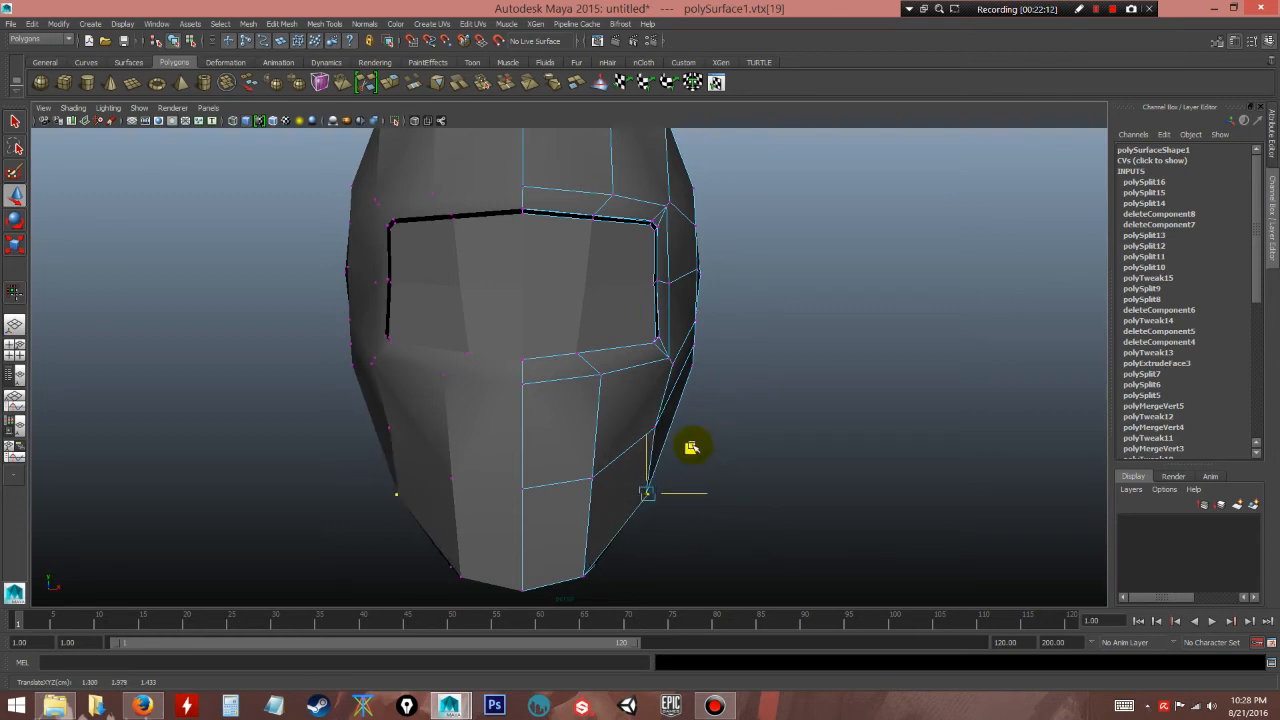
key("3")
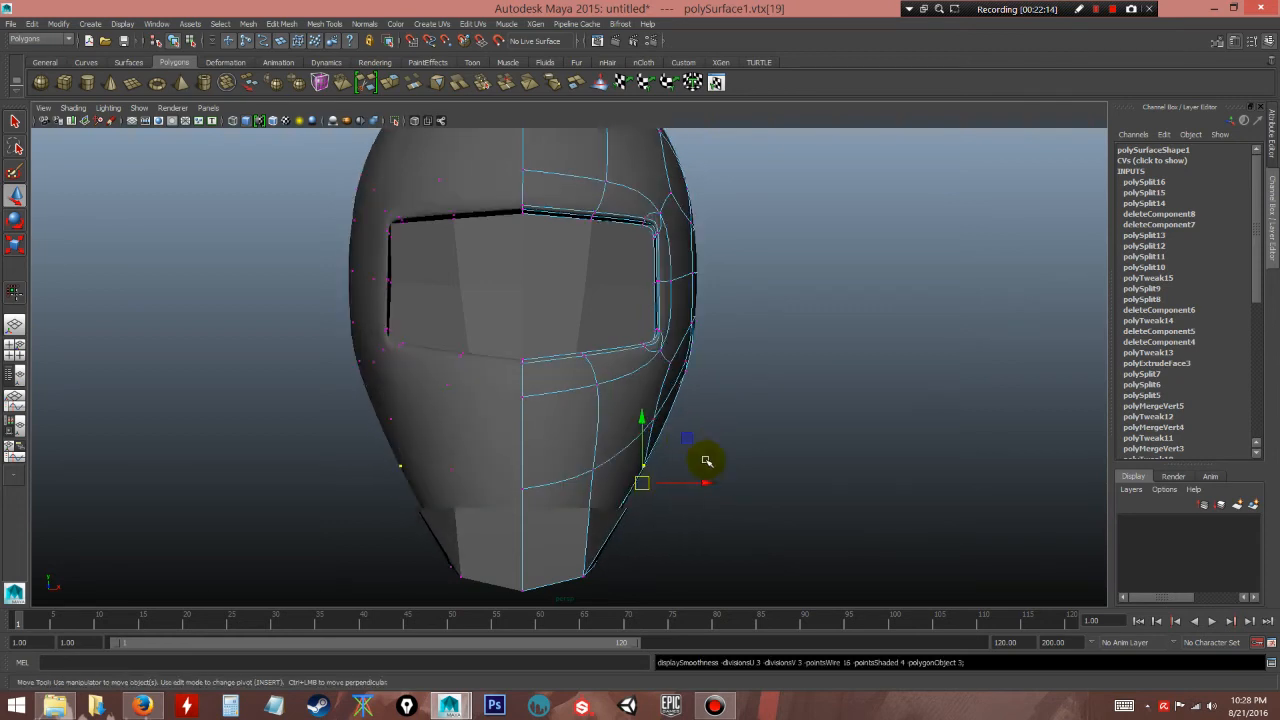
- Move the vertices at the back of the head just below the middle line slightly backward and down to round the outline
left_click_drag(749, 494, 611, 480, "alt")
left_click(687, 514)
key("1")
mouse_move(661, 441)
left_mouse_down("alt")
mouse_move(651, 400)
mouse_move(674, 449)
mouse_move(658, 455)
left_mouse_up("alt")
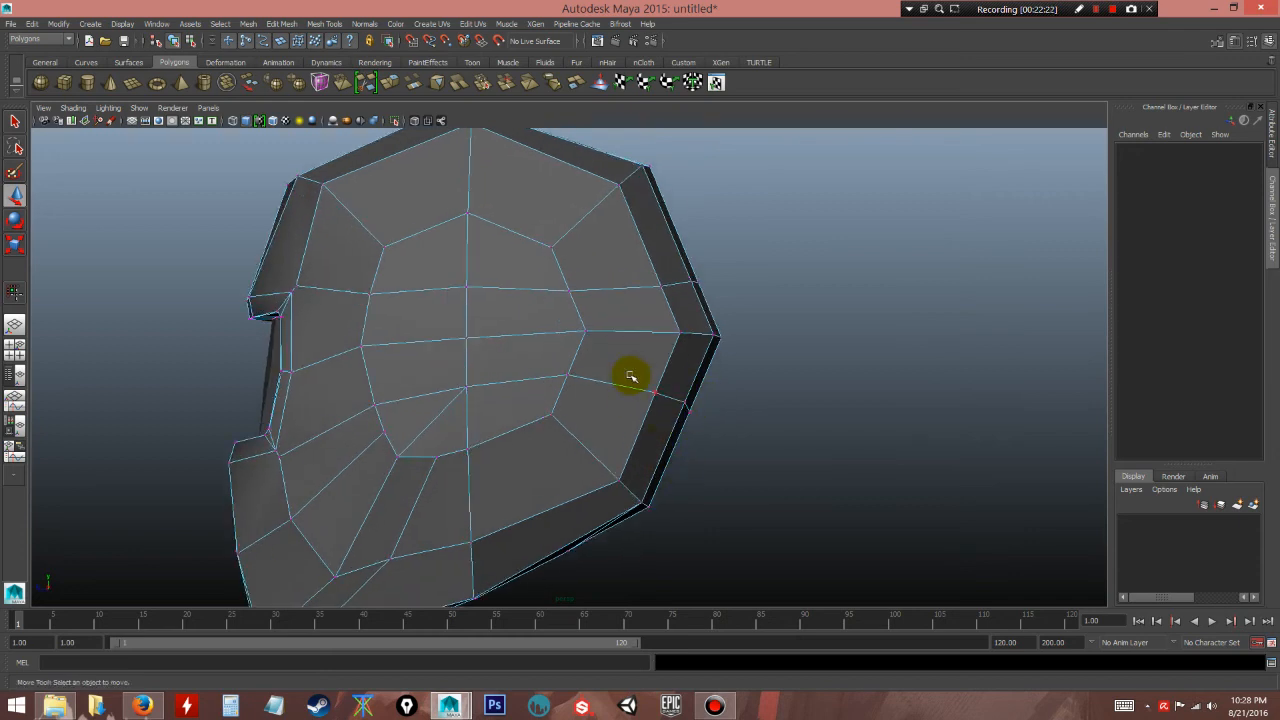
key("3")
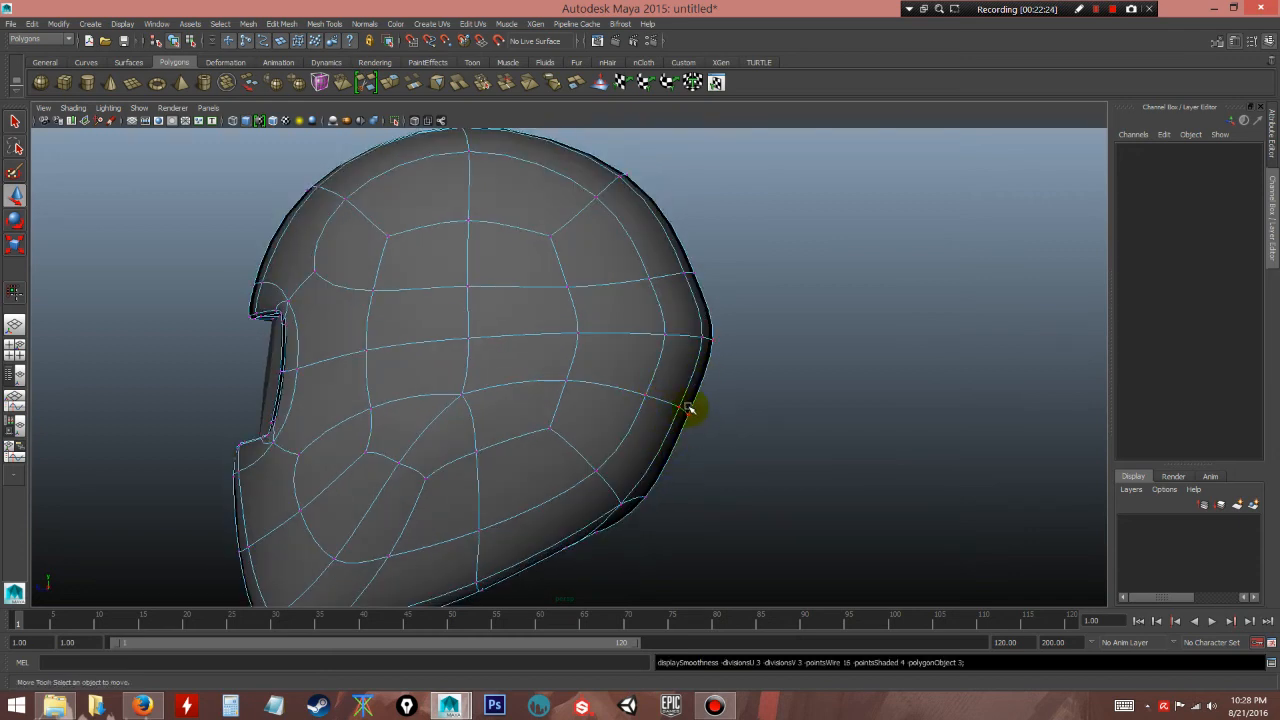
key("1")
left_click_drag(640, 373, 720, 426)
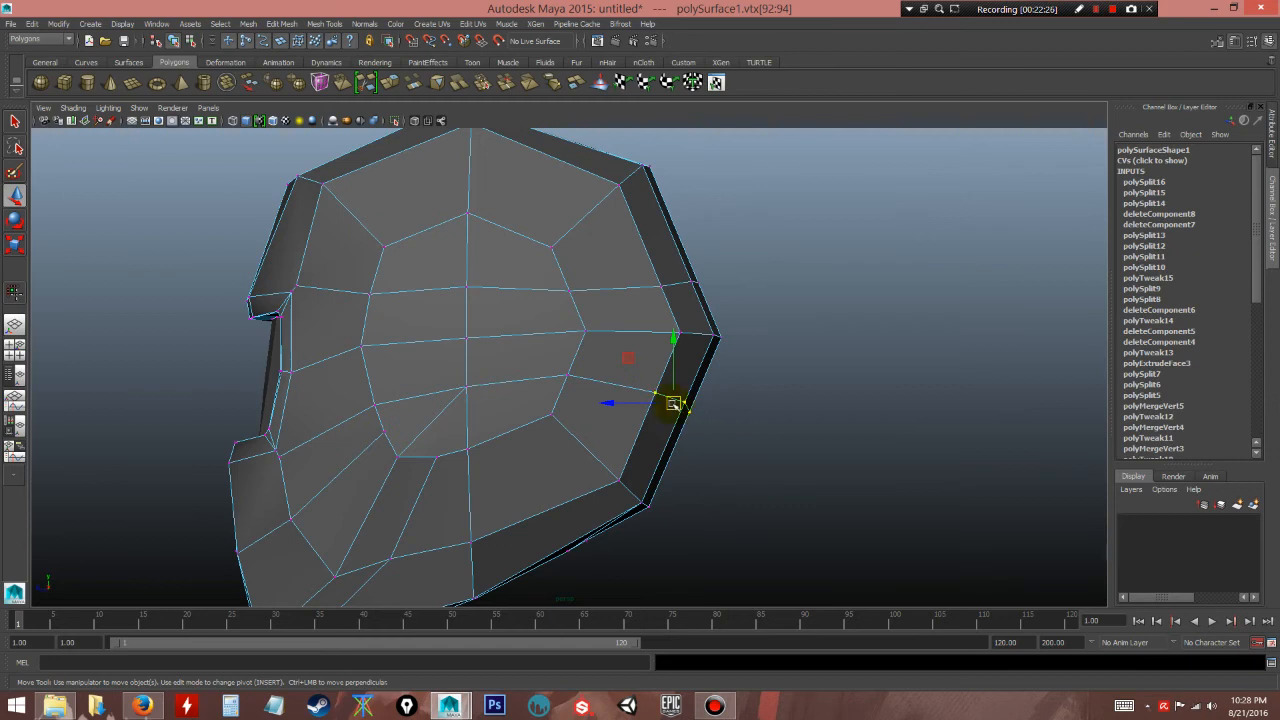
middle_click_drag(627, 361, 637, 370)
- Move the vertices at the back of the head just above the middle line outward and up, and preview the head smoothed
mouse_move(637, 369)
left_mouse_down("alt")
mouse_move(641, 425)
mouse_move(661, 362)
left_mouse_up("alt")
middle_click_drag(623, 320, 638, 306)
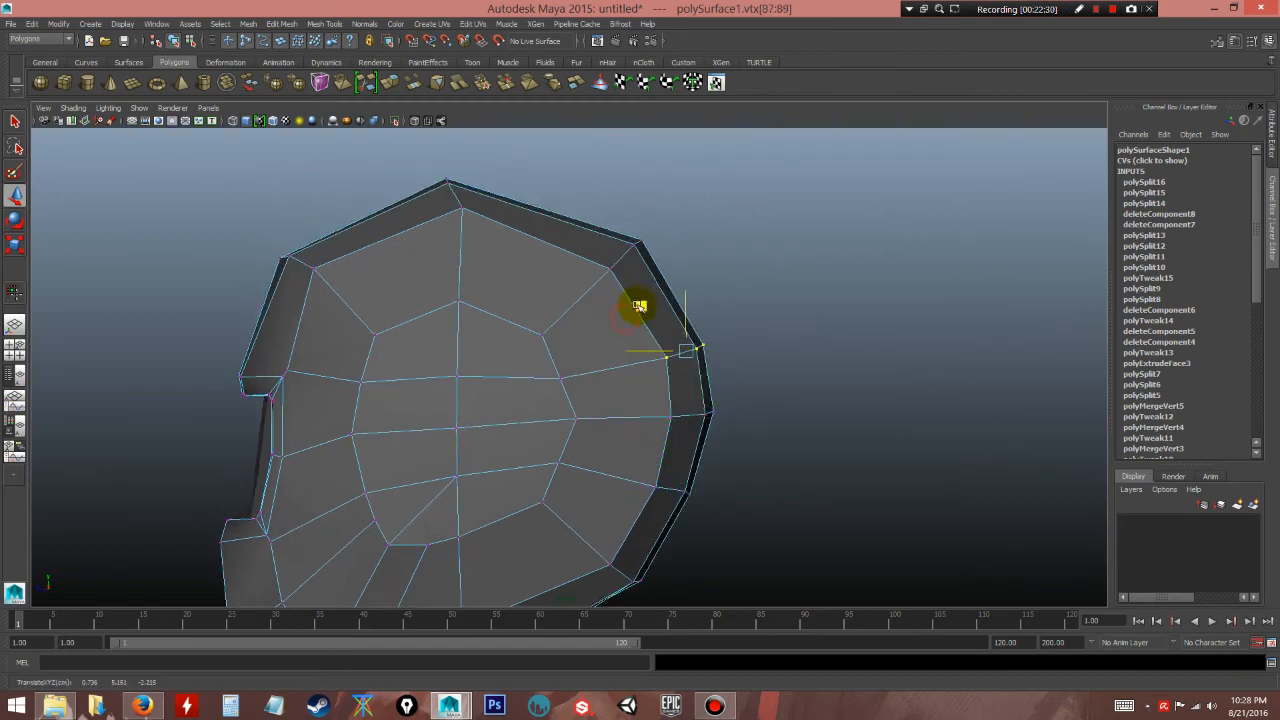
left_click(798, 436)
left_click_drag(798, 436, 683, 256, "alt")
key("3")
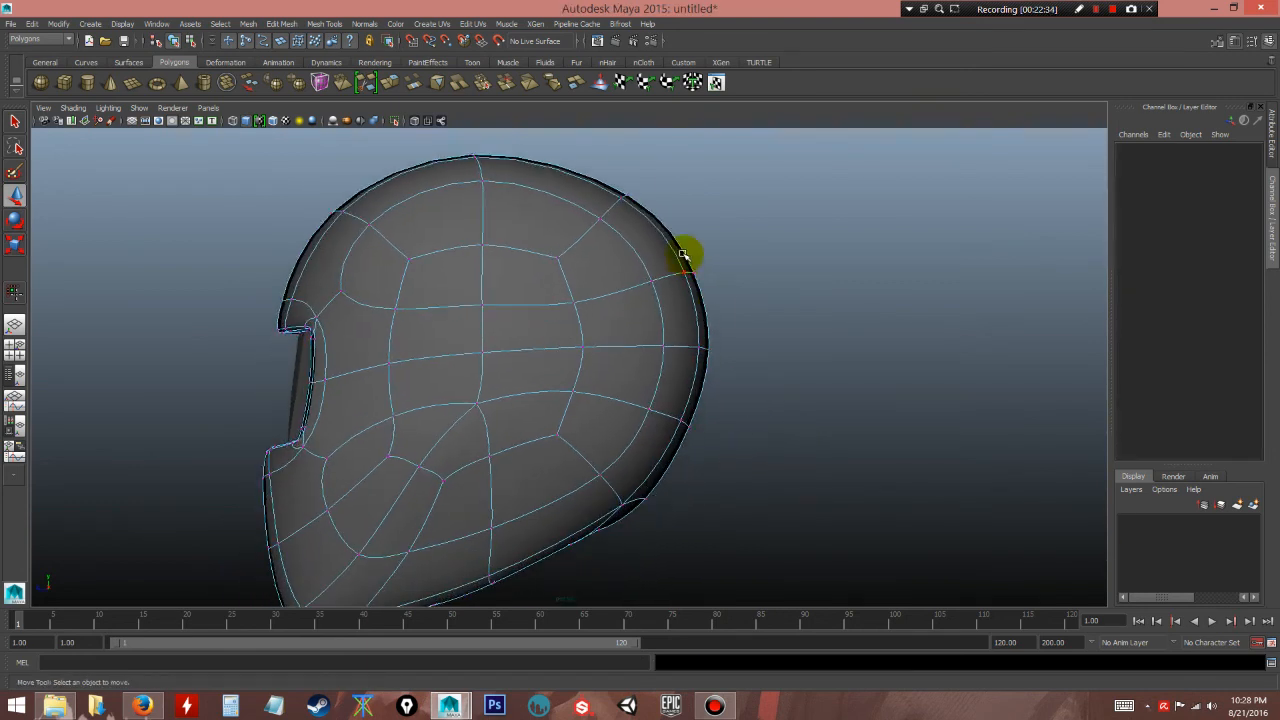
- Examine the head from the front in smoothed and unsmoothed display, checking the faces between the eye opening and the chin
left_click_drag(683, 493, 746, 410, "alt")
right_click_drag(746, 426, 748, 520, "alt")
middle_click_drag(711, 478, 721, 446, "alt")
key("1")
middle_click_drag(561, 490, 616, 426, "alt")
mouse_move(616, 426)
right_mouse_down("alt")
mouse_move(631, 460)
mouse_move(634, 437)
mouse_move(606, 406)
right_mouse_up("alt")
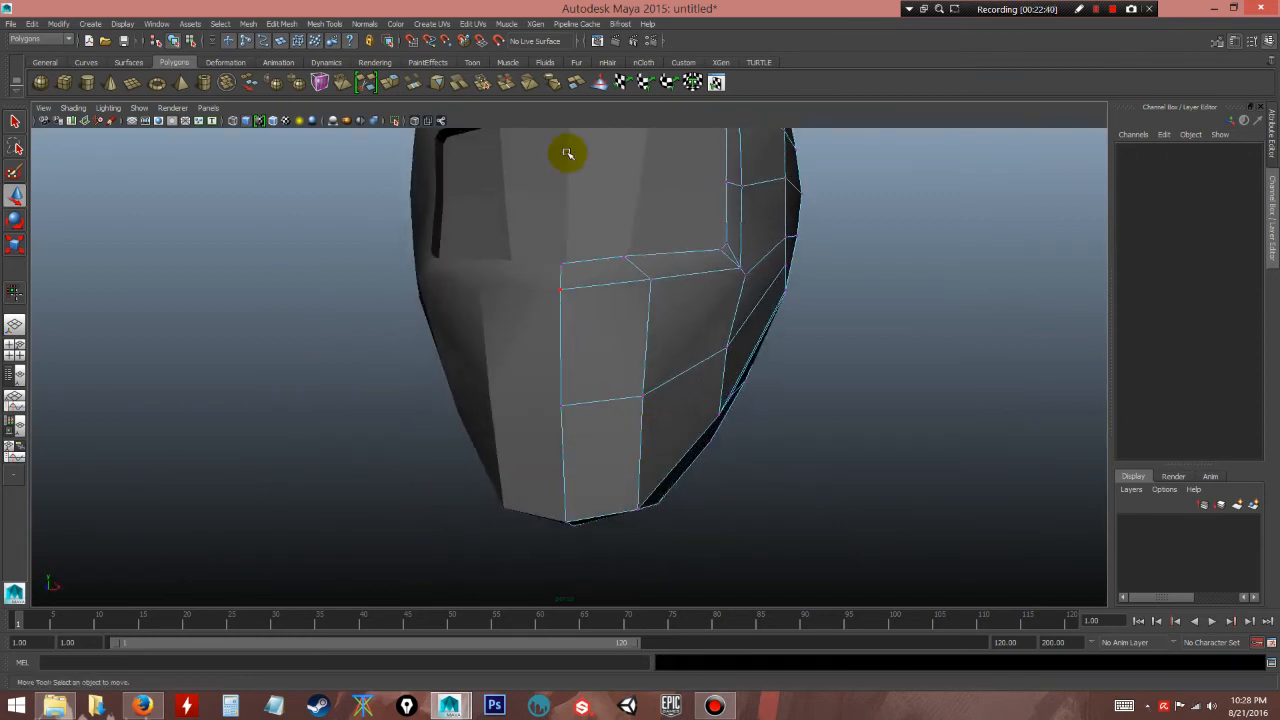
left_click_drag(623, 289, 520, 289, "alt")
left_click(520, 287)
left_click(724, 434)
left_click_drag(724, 455, 728, 461, "alt")
left_click(594, 408)
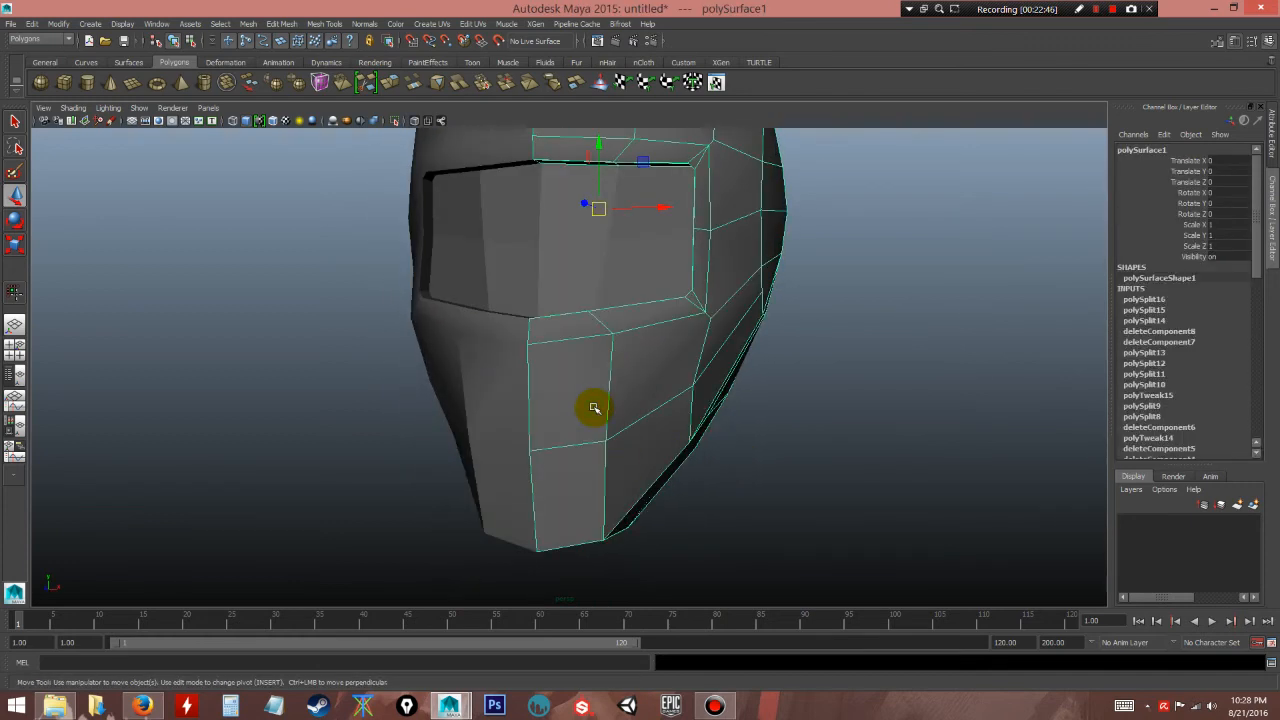
left_click_drag(592, 408, 580, 403, "alt")
right_click(579, 400)
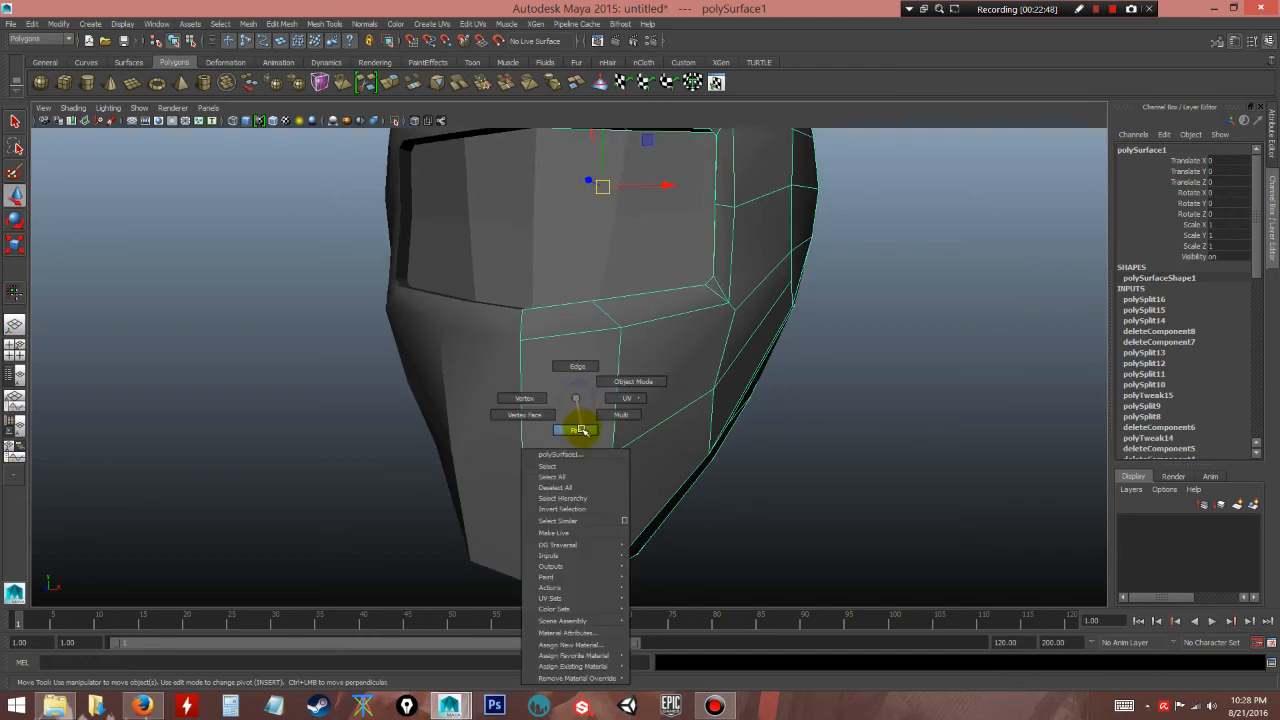
right_click_drag(582, 430, 580, 433)
left_click(564, 426)
left_click(813, 546)
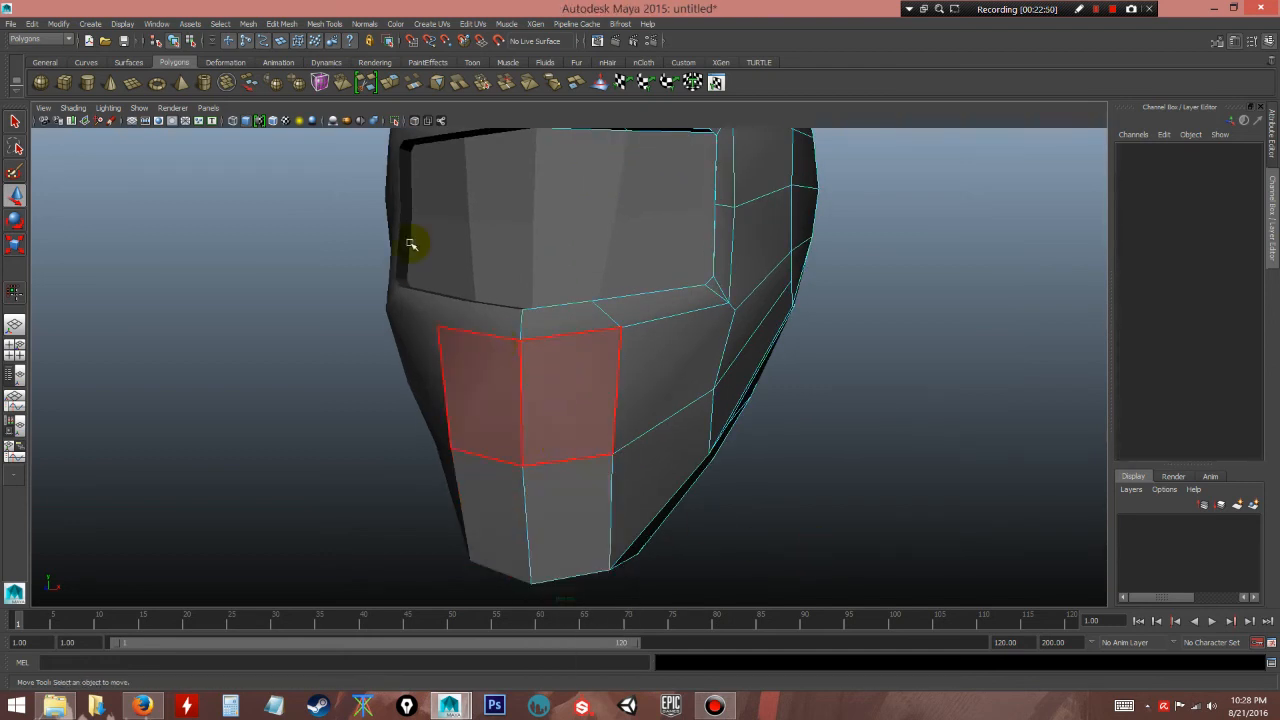
- Cut a half-mouth outline with Multi-Cut from the center line outward, down across the horizontal edge and back to the center line
left_click(325, 23)
left_click(343, 200)
right_click_drag(622, 378, 586, 379)
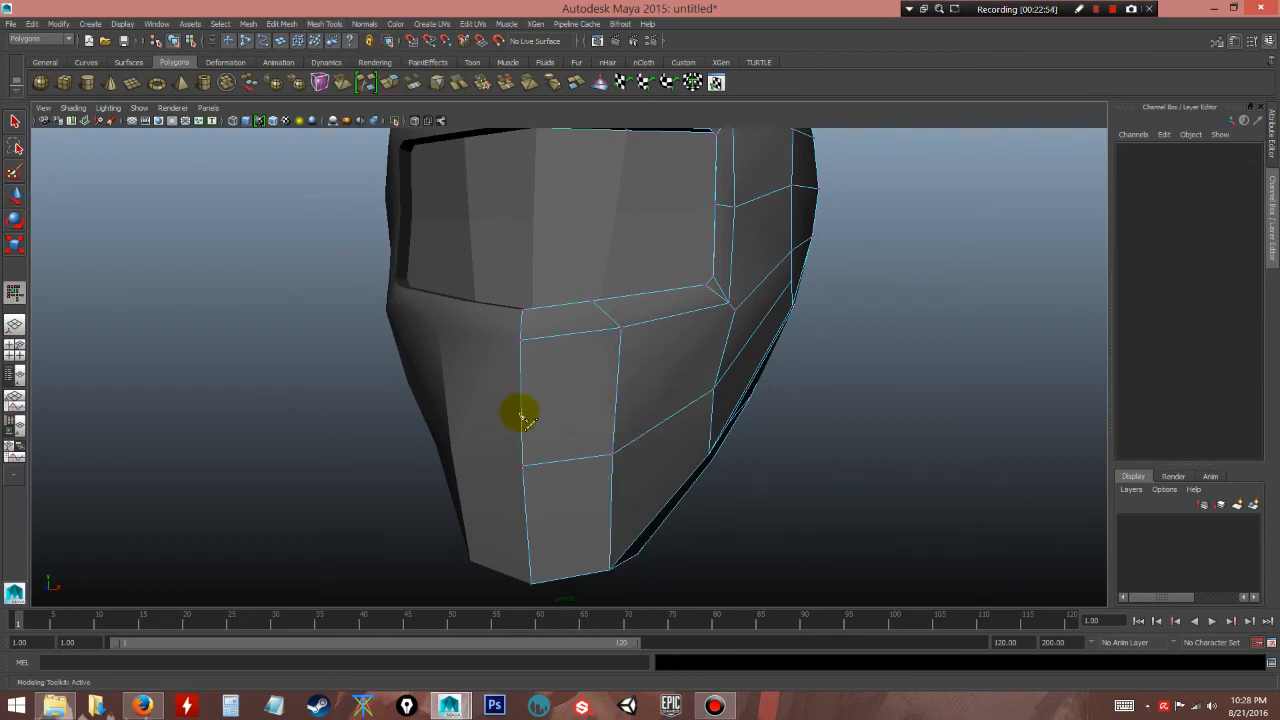
left_click(521, 415)
left_click(579, 414)
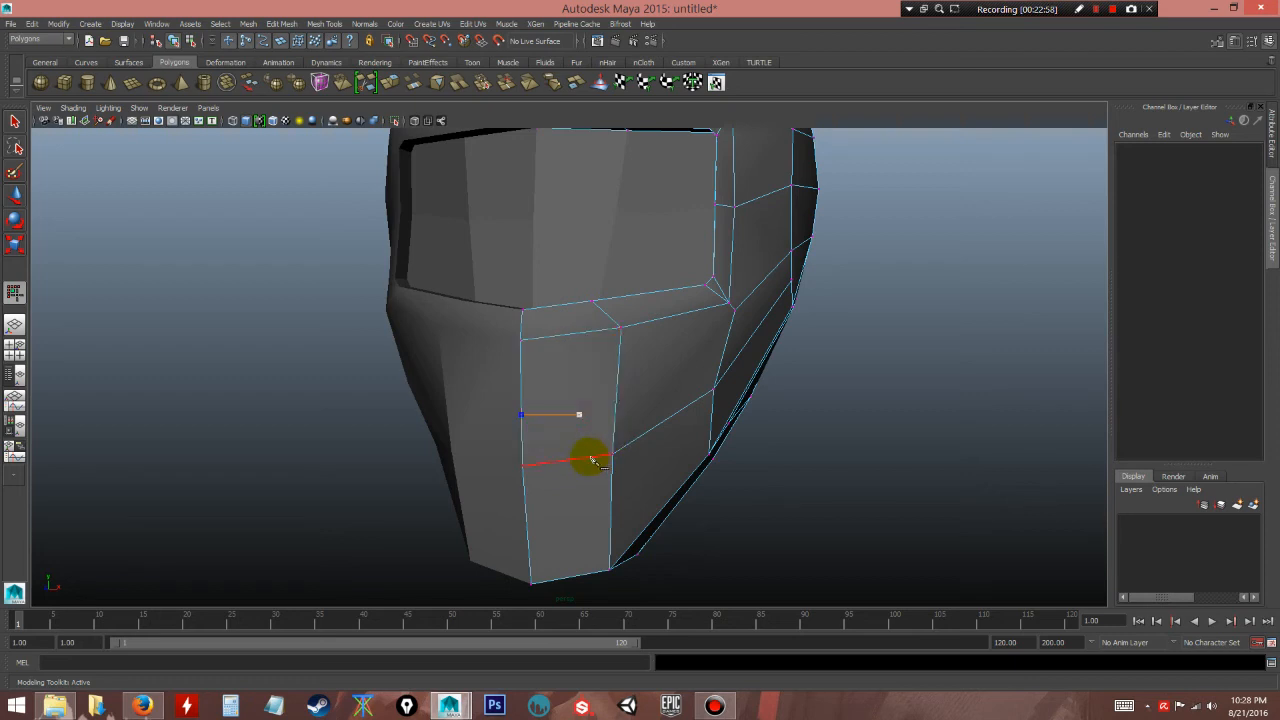
left_click(589, 458)
left_click(582, 506)
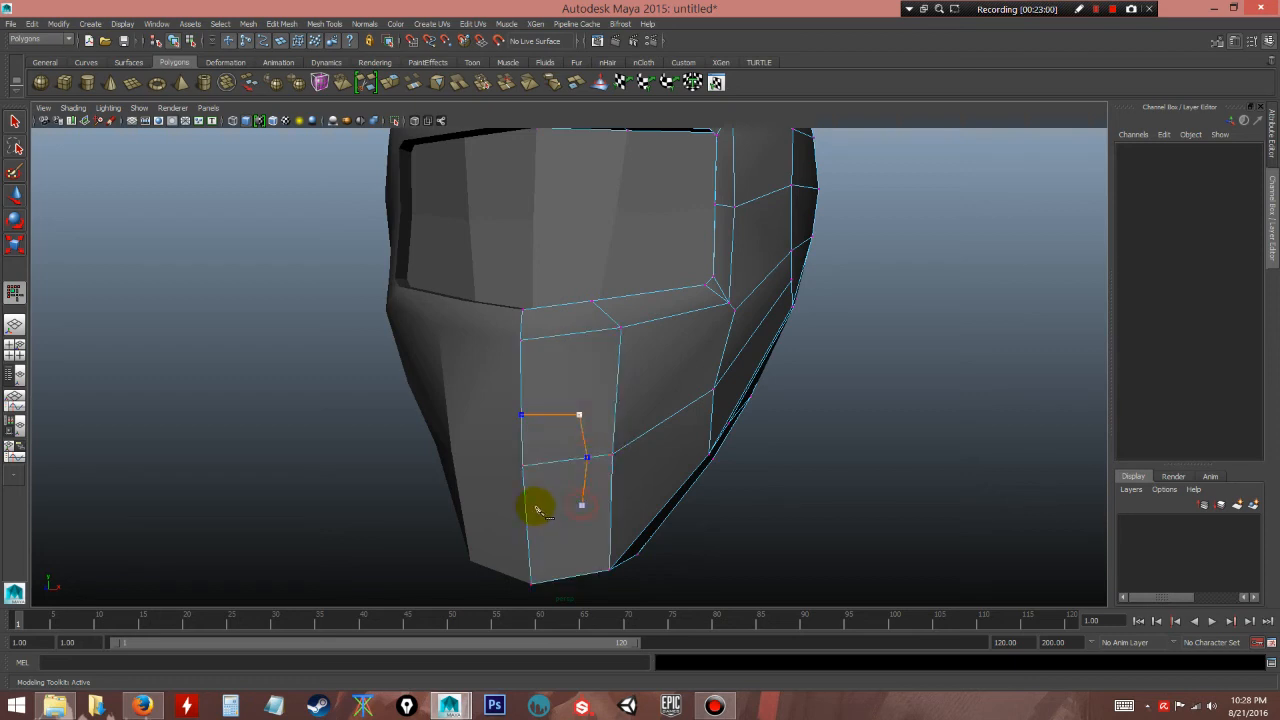
left_click(526, 509)
key("Return")
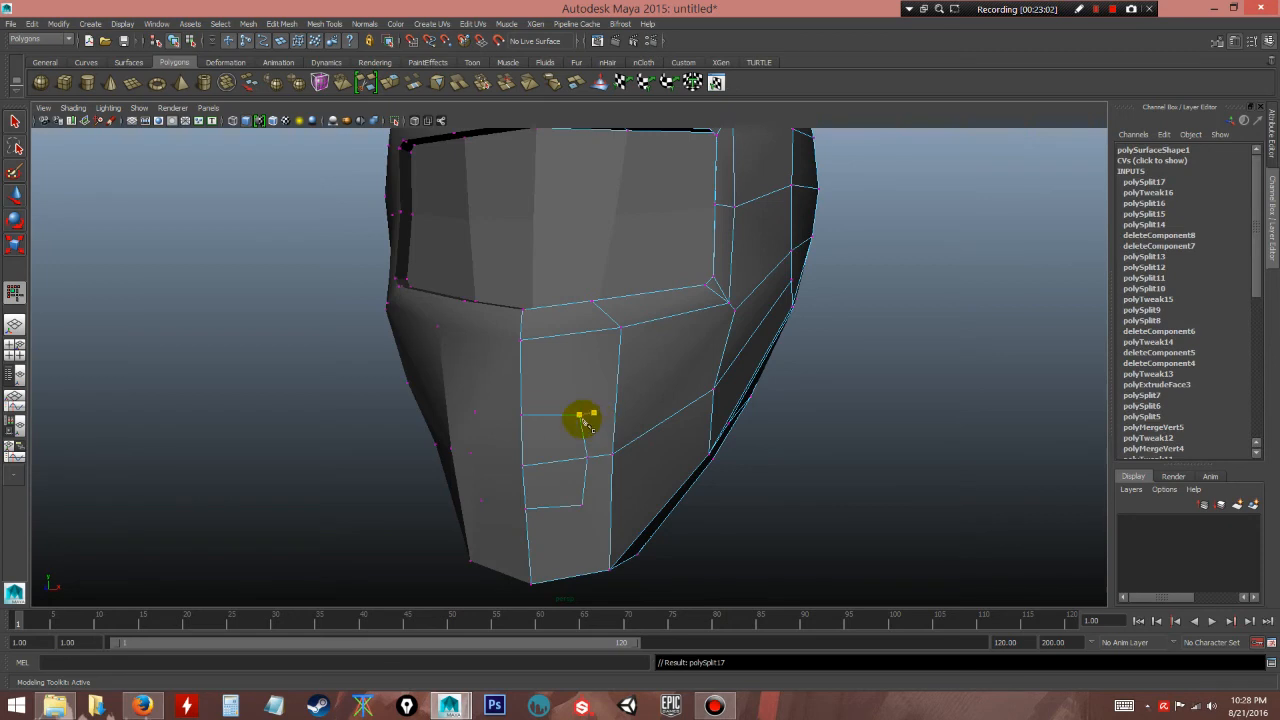
- Cut edges connecting the mouth's upper outer corner to the cheek vertex and its lower outer corner to the chin corner vertex
left_click(579, 416)
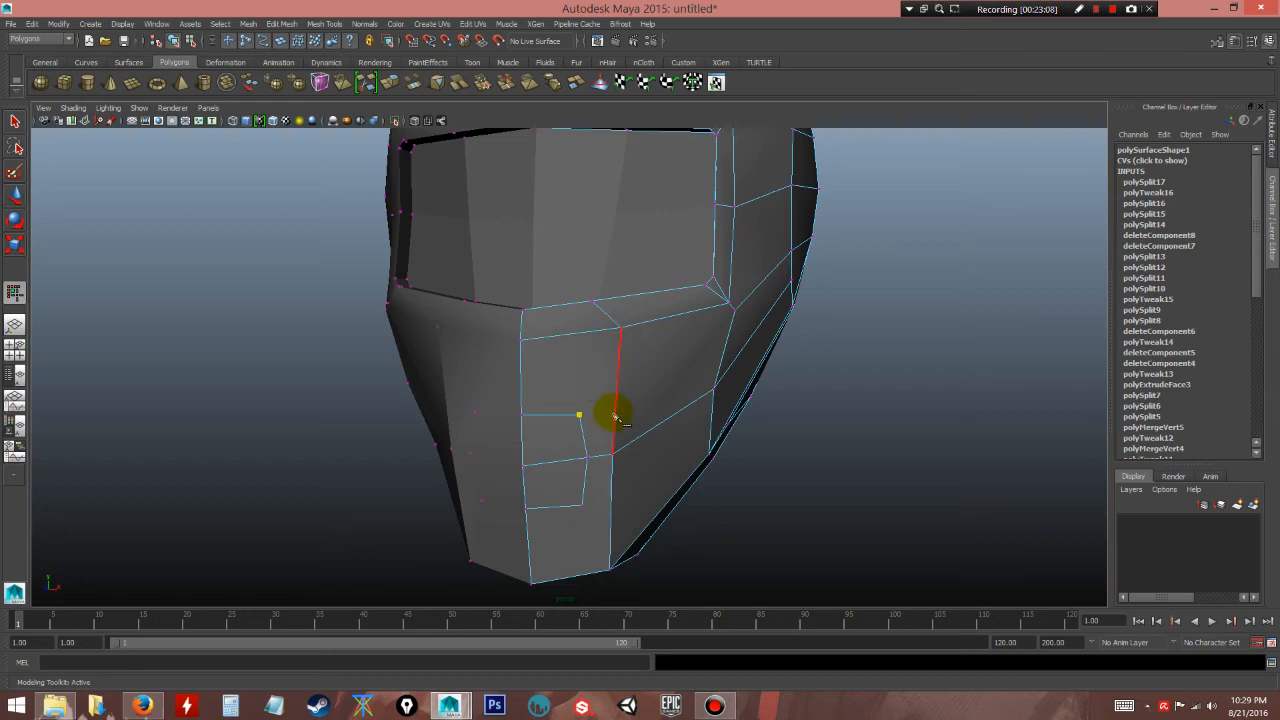
left_click_drag(620, 400, 613, 430, "alt")
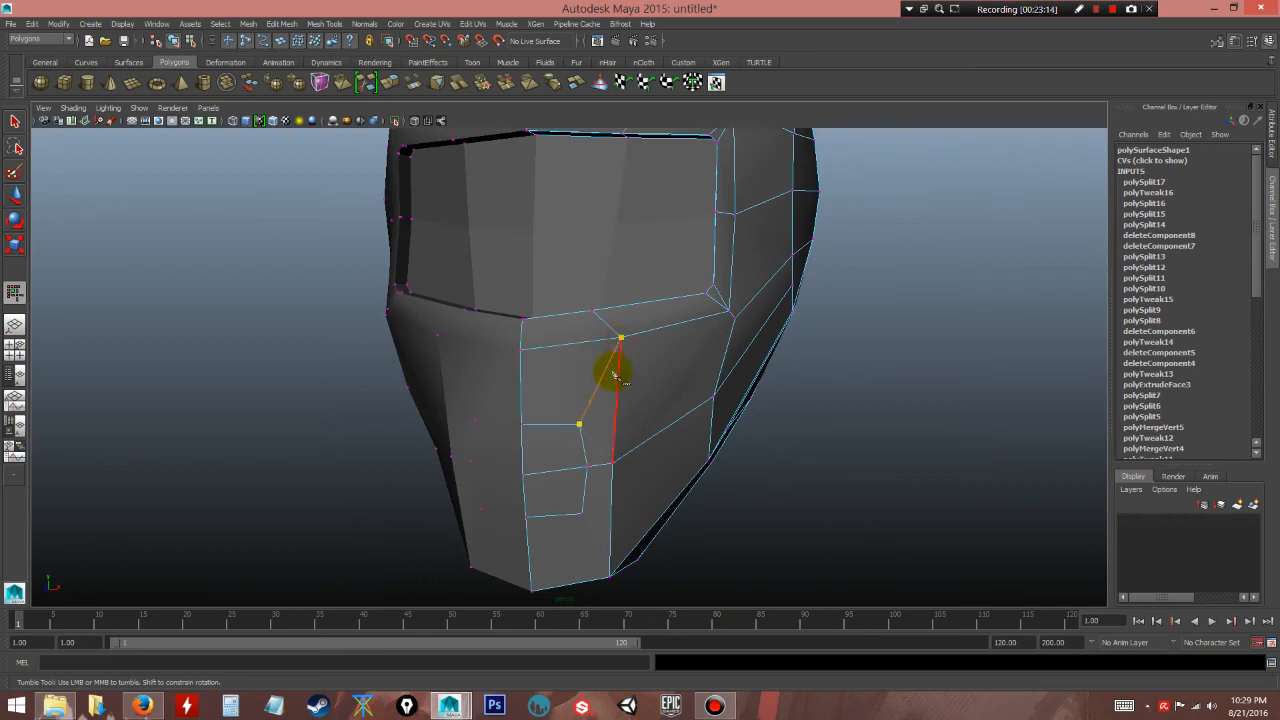
right_click(610, 480)
left_click(583, 514)
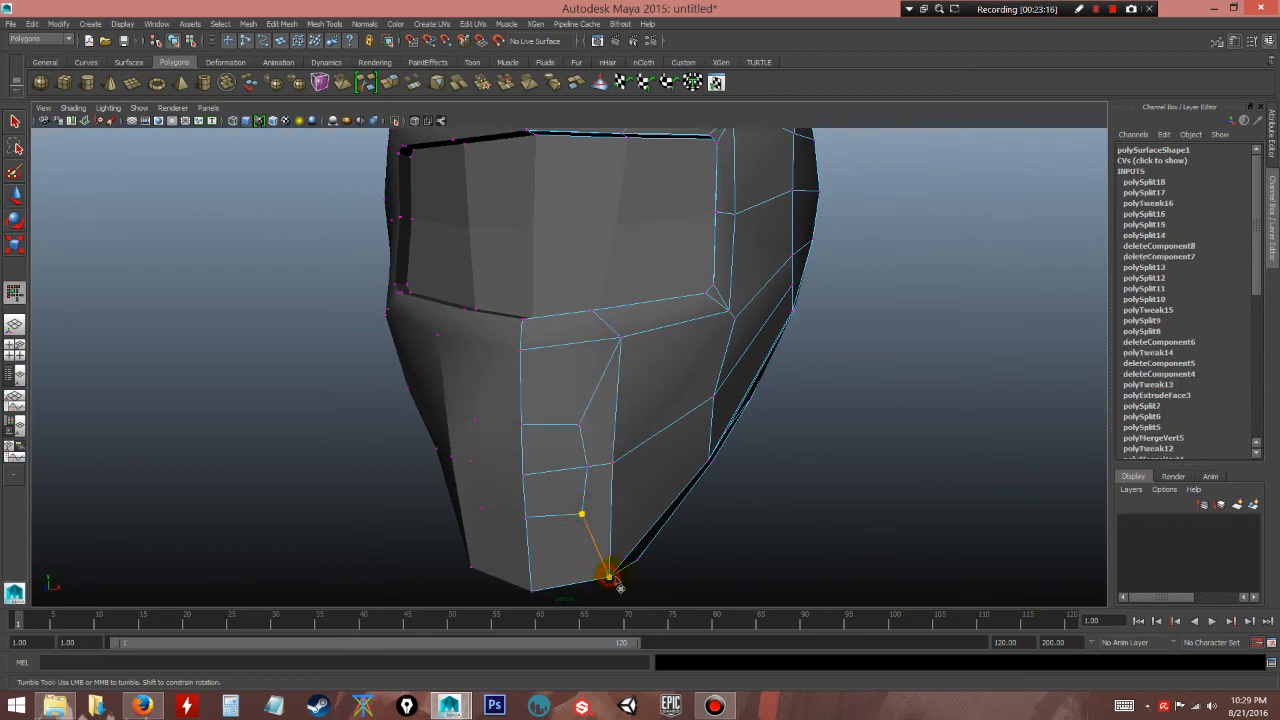
right_click(673, 524)
- Select the two mouth faces and scale them slightly smaller vertically
left_click_drag(712, 508, 620, 465, "alt")
right_click_drag(620, 473, 620, 516)
left_click(619, 466)
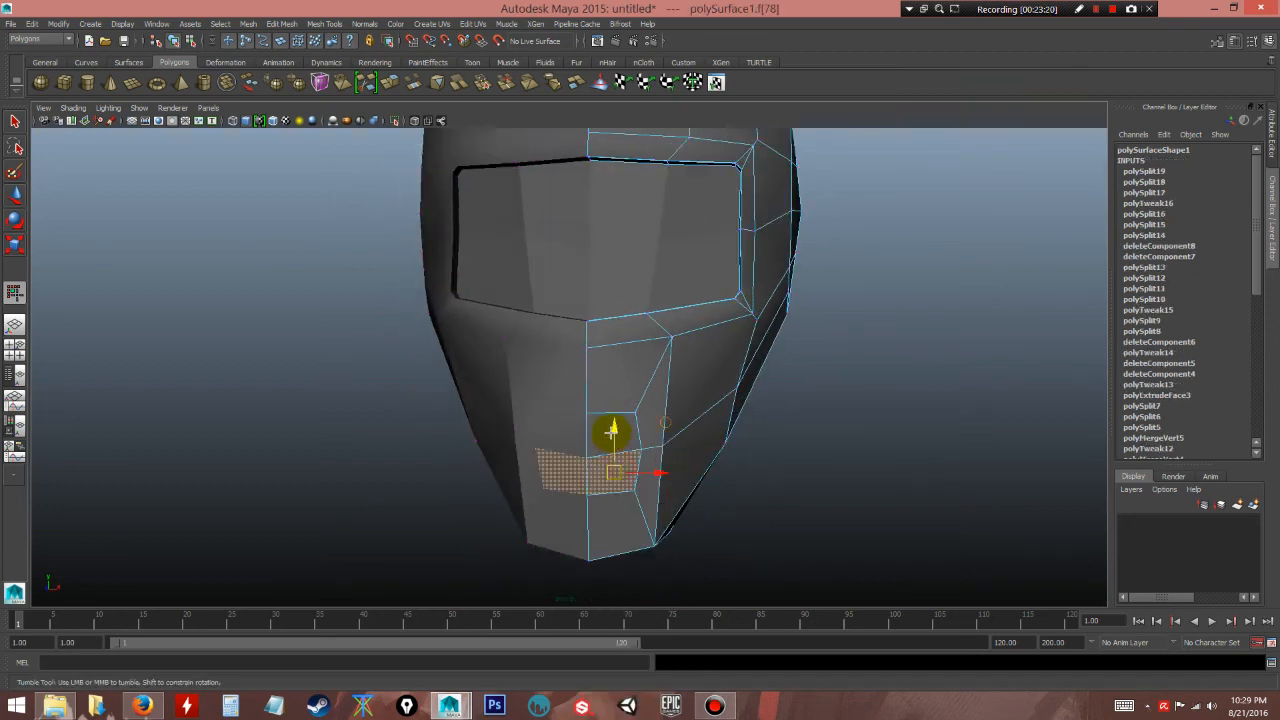
left_click(606, 432, "shift")
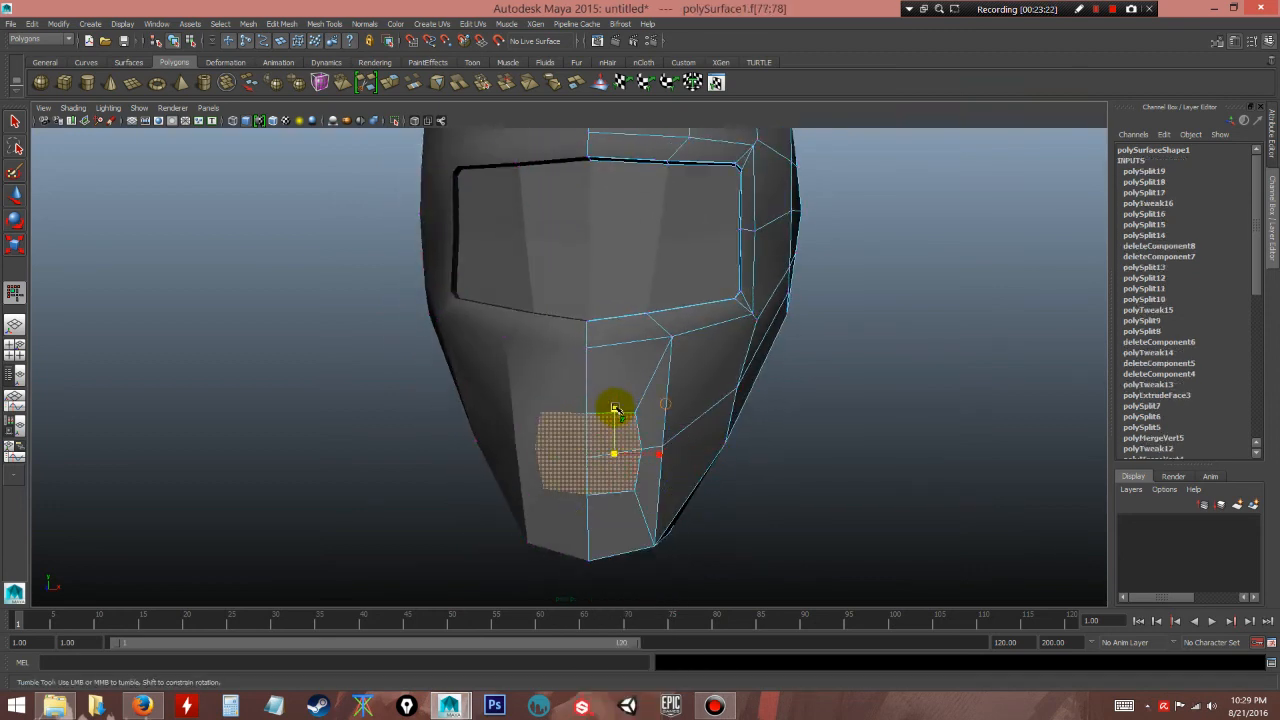
left_click_drag(616, 410, 617, 419)
- Move the mouth's outer middle vertex slightly inward and flatten the two mouth faces further vertically
left_click_drag(680, 478, 669, 451, "alt")
right_click_drag(671, 457, 716, 540, "alt")
right_click_drag(593, 442, 530, 440)
left_click(658, 451)
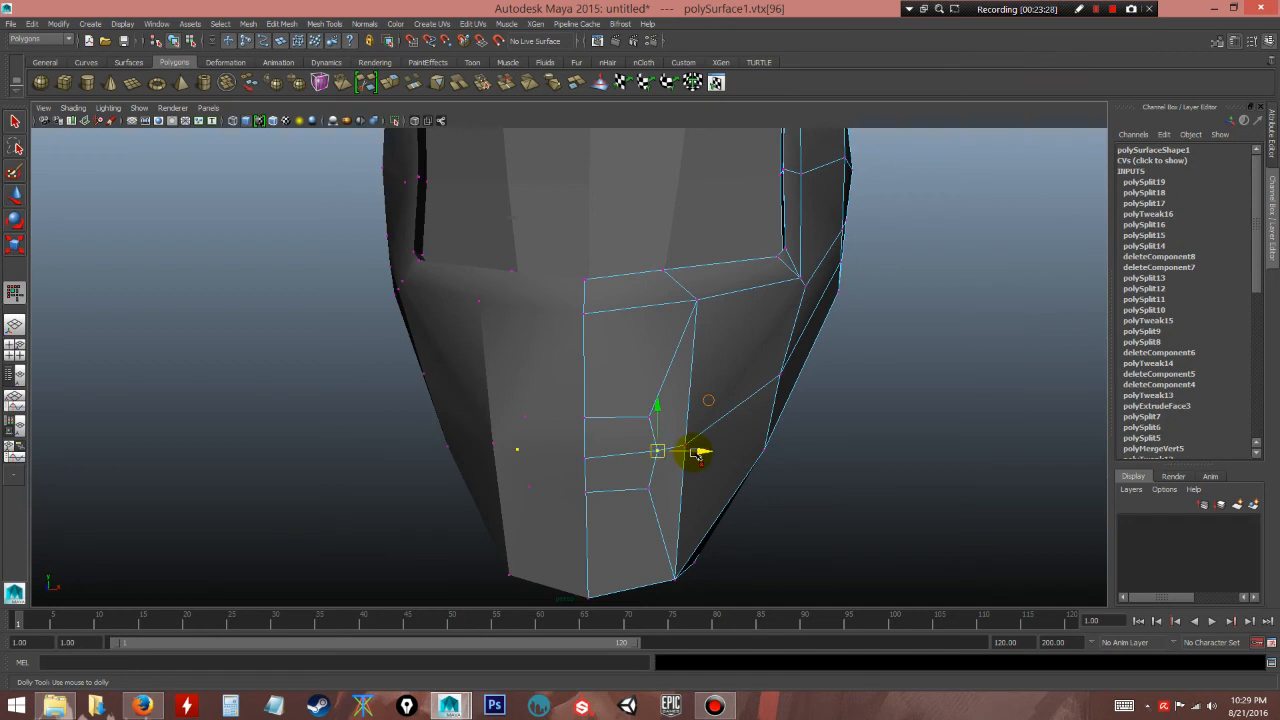
right_click_drag(627, 467, 623, 468)
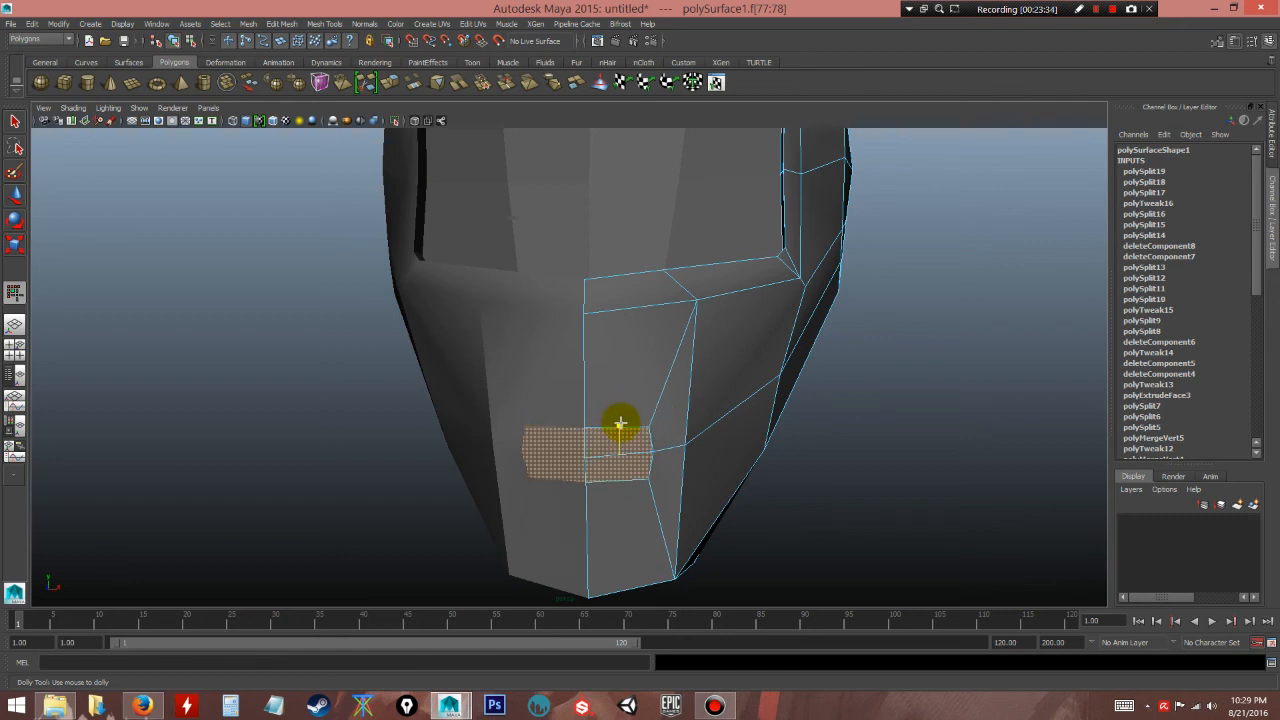
- Extrude the mouth faces, push them back into the head, and delete the extra wall faces inside the recess
left_click_drag(828, 486, 247, 452, "alt")
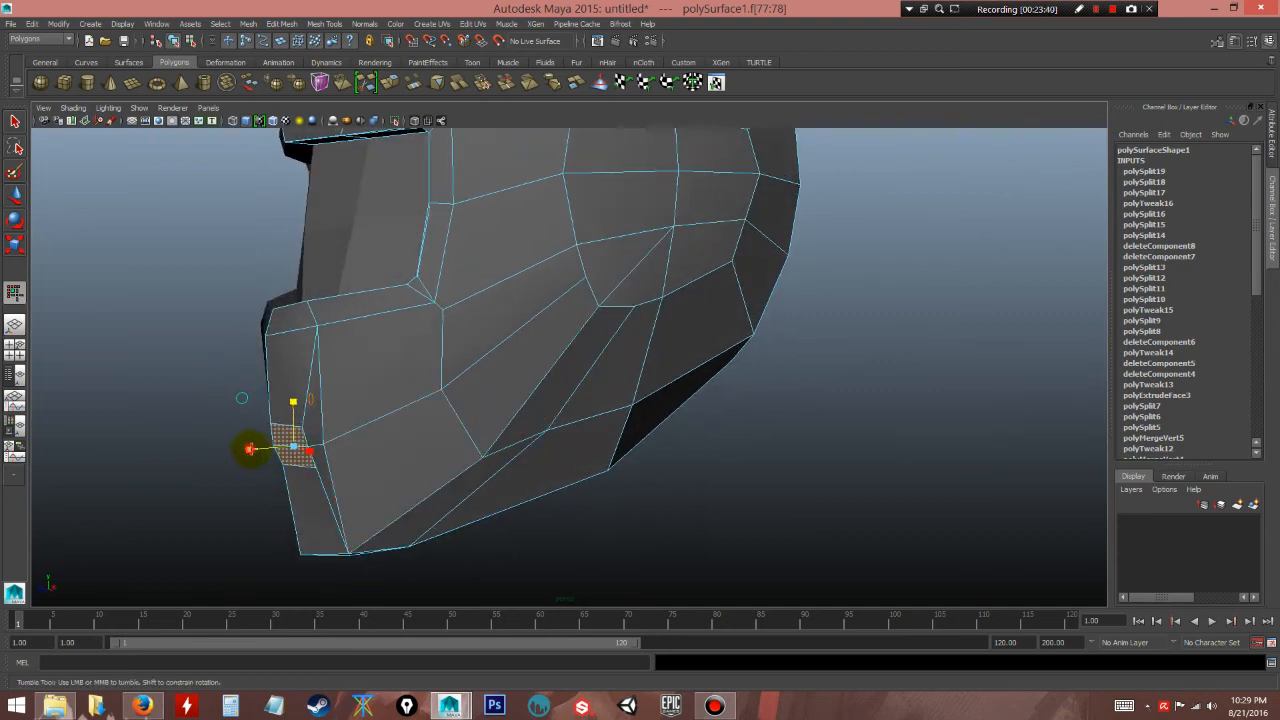
left_click_drag(230, 478, 321, 455, "alt")
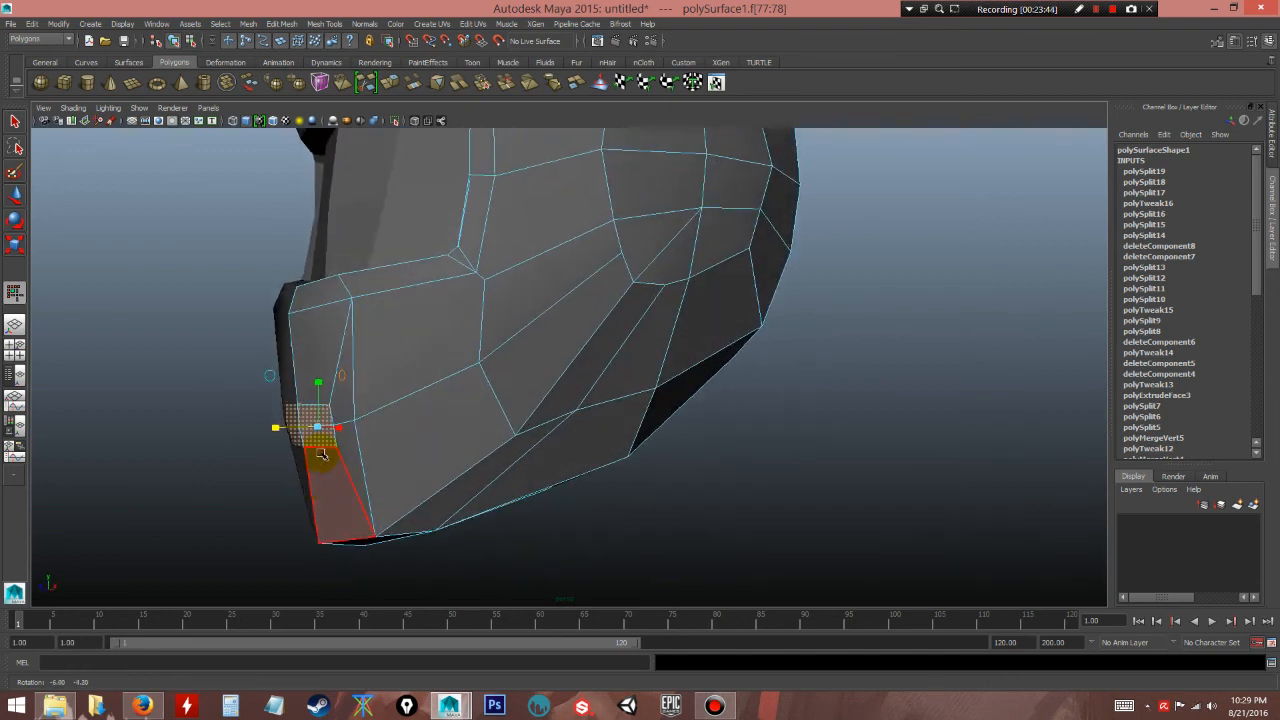
left_click(390, 82)
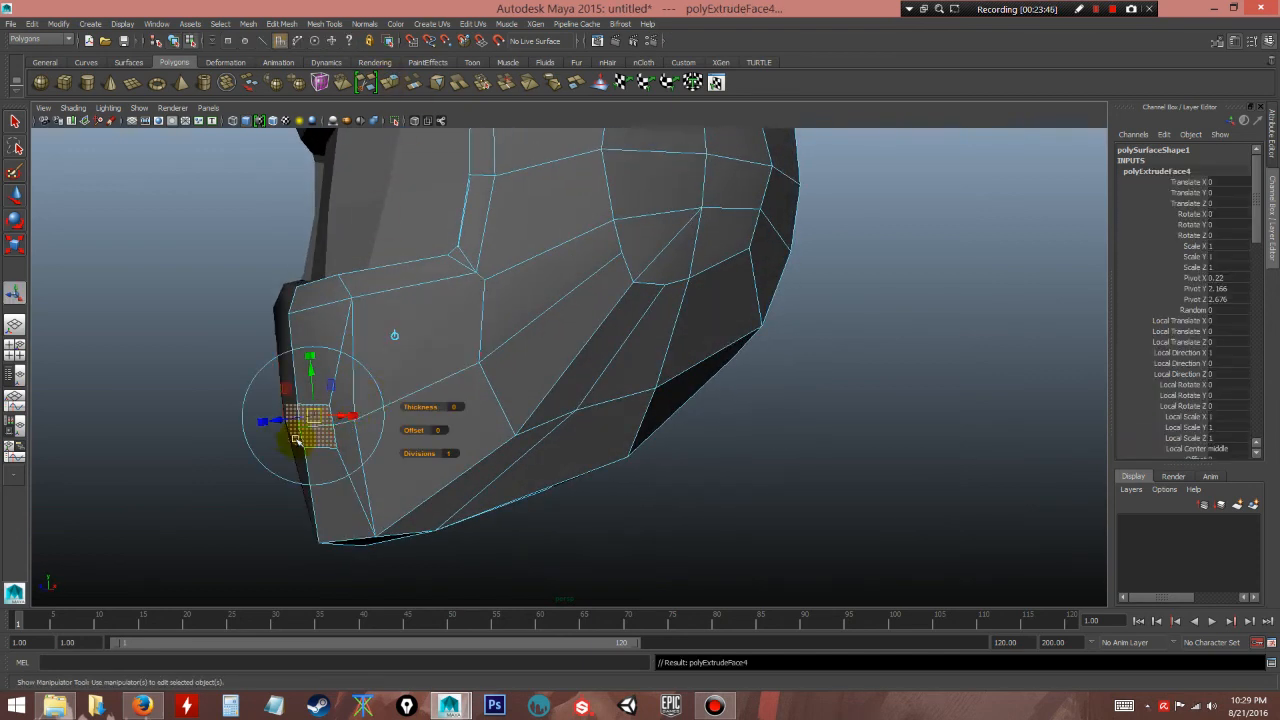
key("w")
left_click_drag(259, 432, 272, 445)
left_click(310, 427)
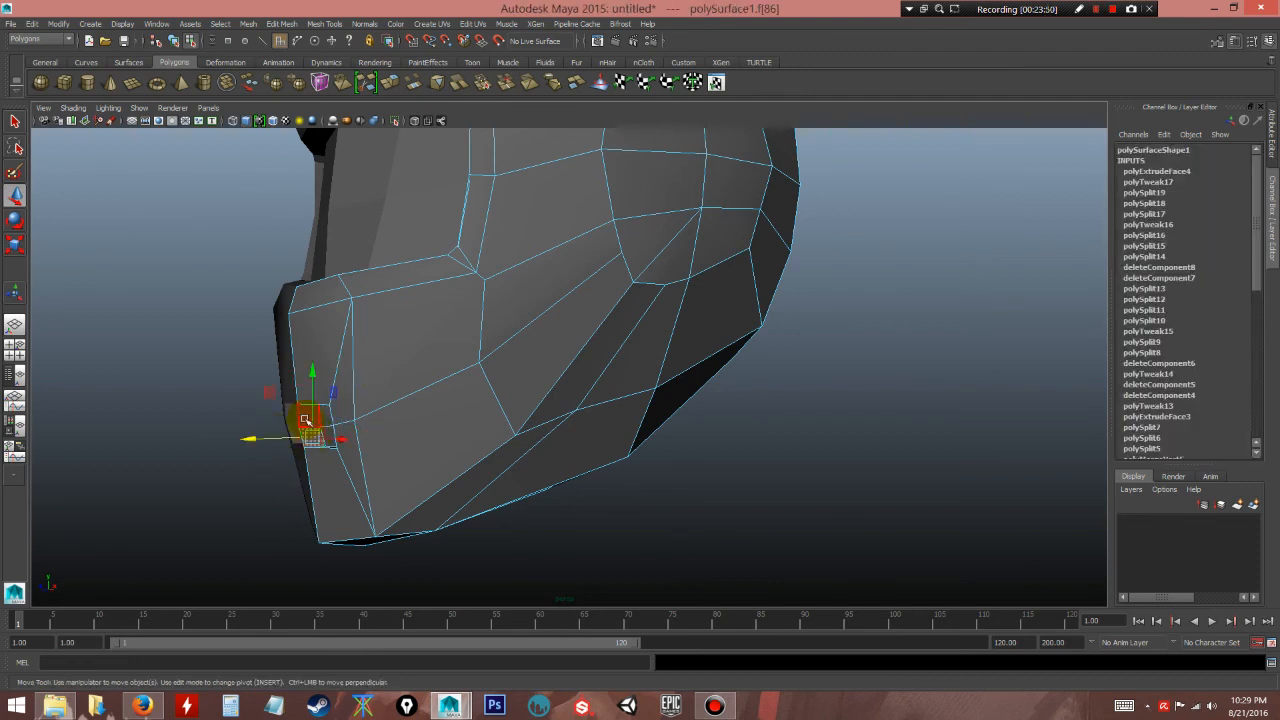
key("Delete")
- Preview the head smoothed and inspect the mouth recess from several angles, returning to the unsmoothed display
left_click_drag(437, 452, 443, 362, "alt")
right_click_drag(706, 350, 740, 335)
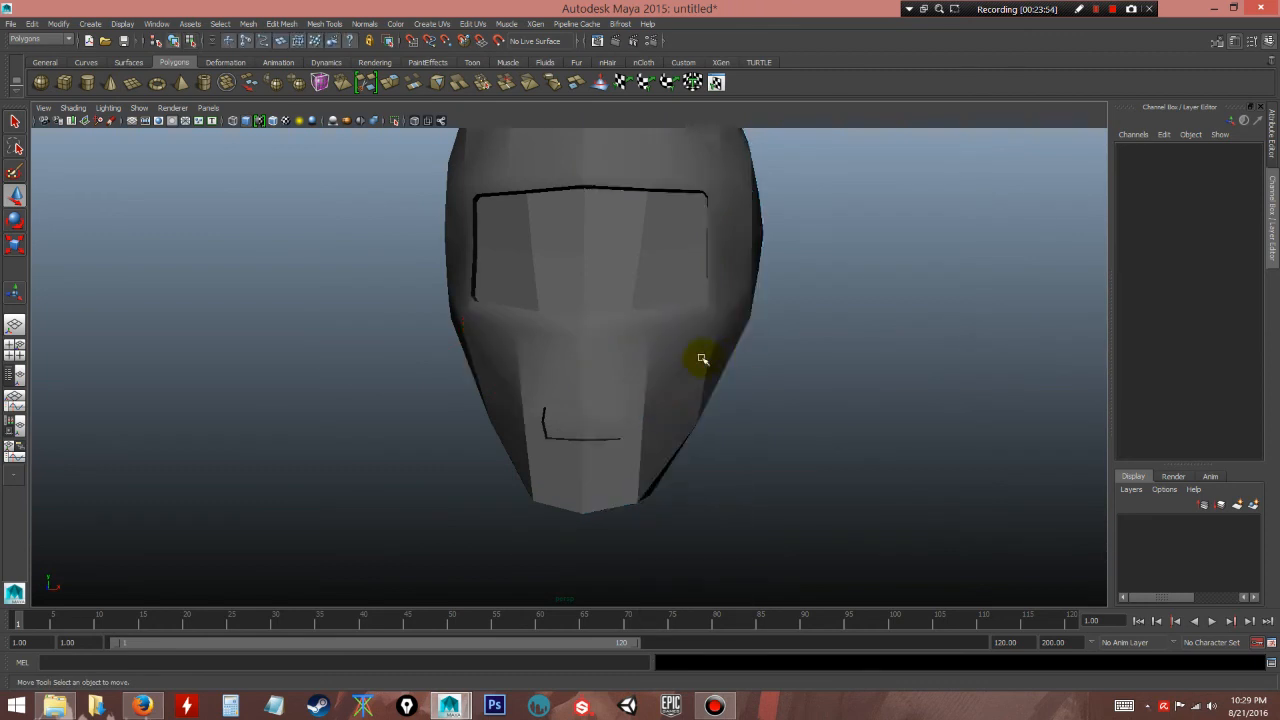
left_click(702, 358)
key("3")
left_click(772, 417)
right_click_drag(777, 457, 683, 363, "alt")
left_click_drag(683, 363, 538, 426, "alt")
left_click_drag(534, 373, 751, 490, "alt")
left_click(724, 425)
key("1")
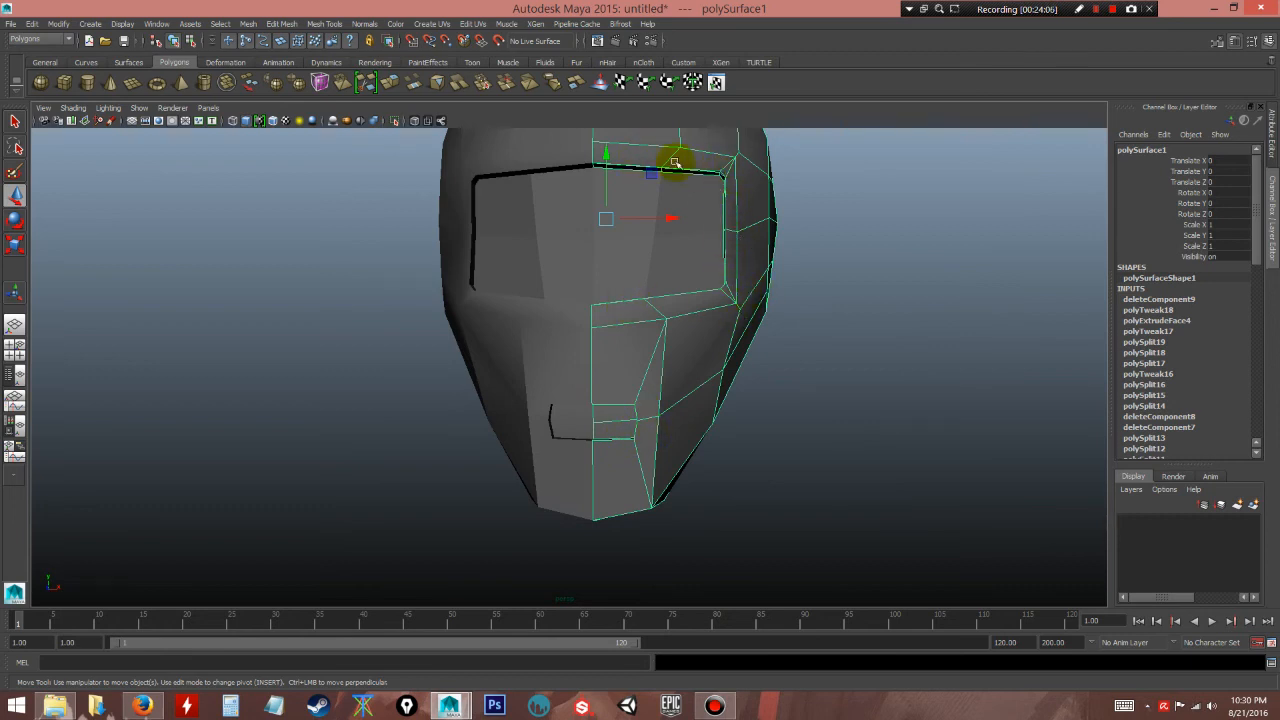
- Select both mirrored halves of the head and combine them into one mesh
left_click(747, 400)
left_click(686, 380)
right_click_drag(754, 398, 714, 345, "alt")
middle_click_drag(738, 391, 759, 433, "alt")
left_click(744, 452)
left_click(646, 419)
left_click(569, 414, "shift")
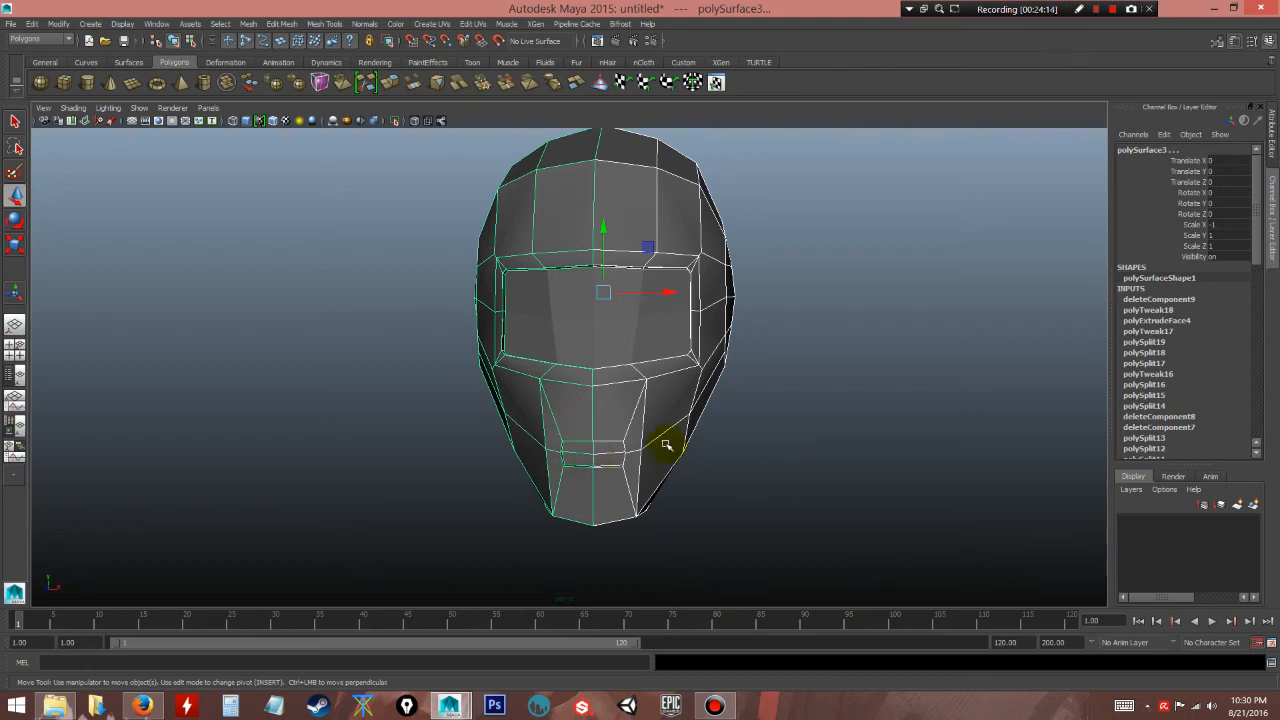
left_click(795, 418)
left_click(663, 409)
left_click(536, 399, "shift")
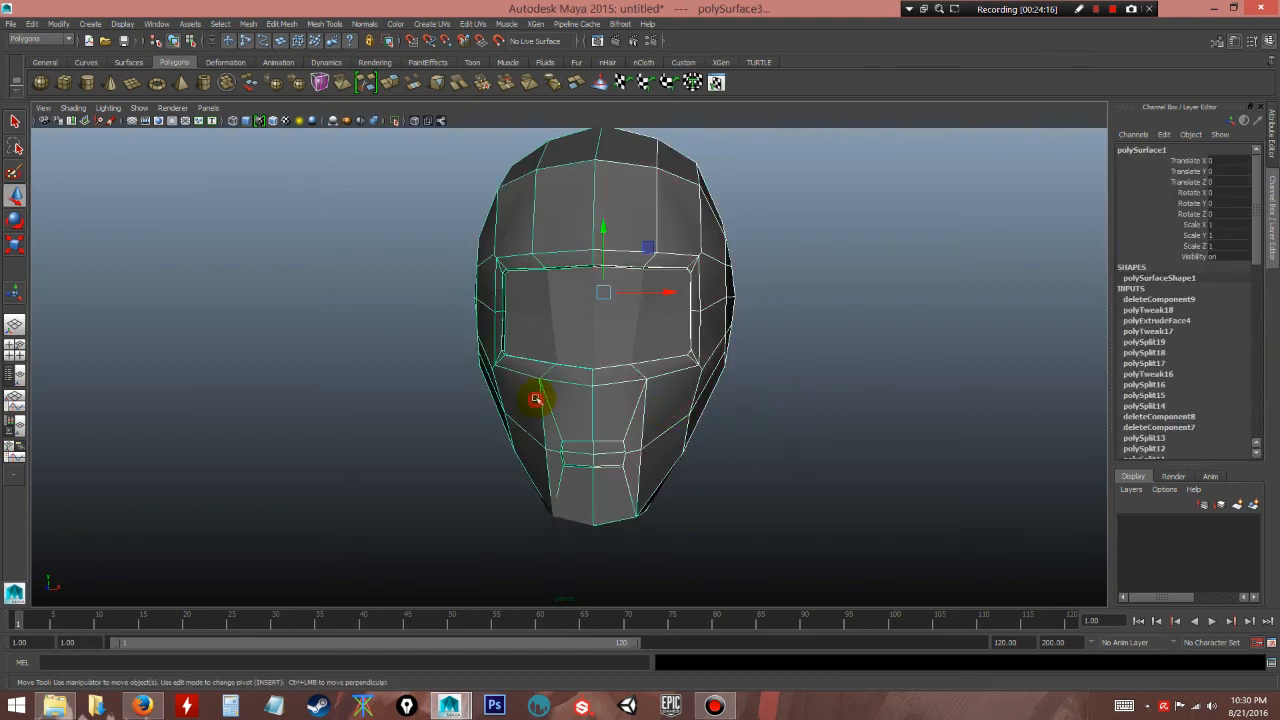
left_click(249, 25)
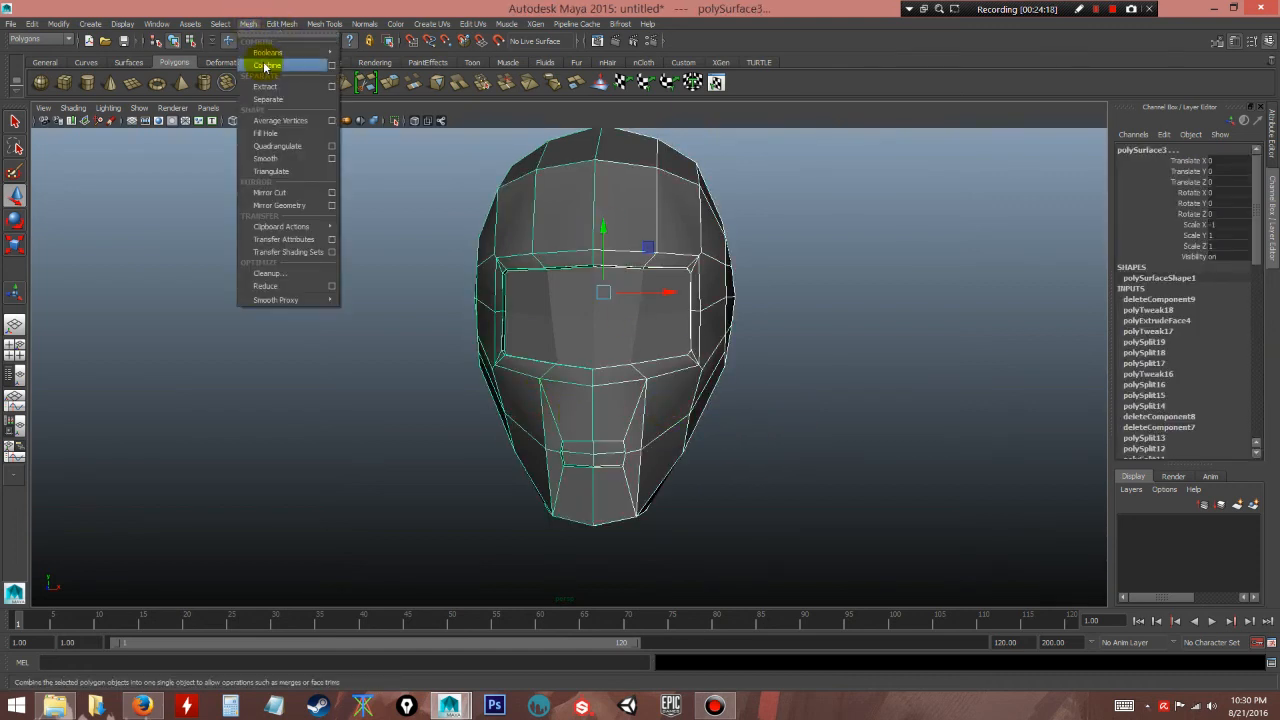
left_click(263, 60)
- Select all the vertices along the combined head's vertical centre line in the front view
left_click_drag(629, 418, 638, 390, "alt")
right_click(638, 390)
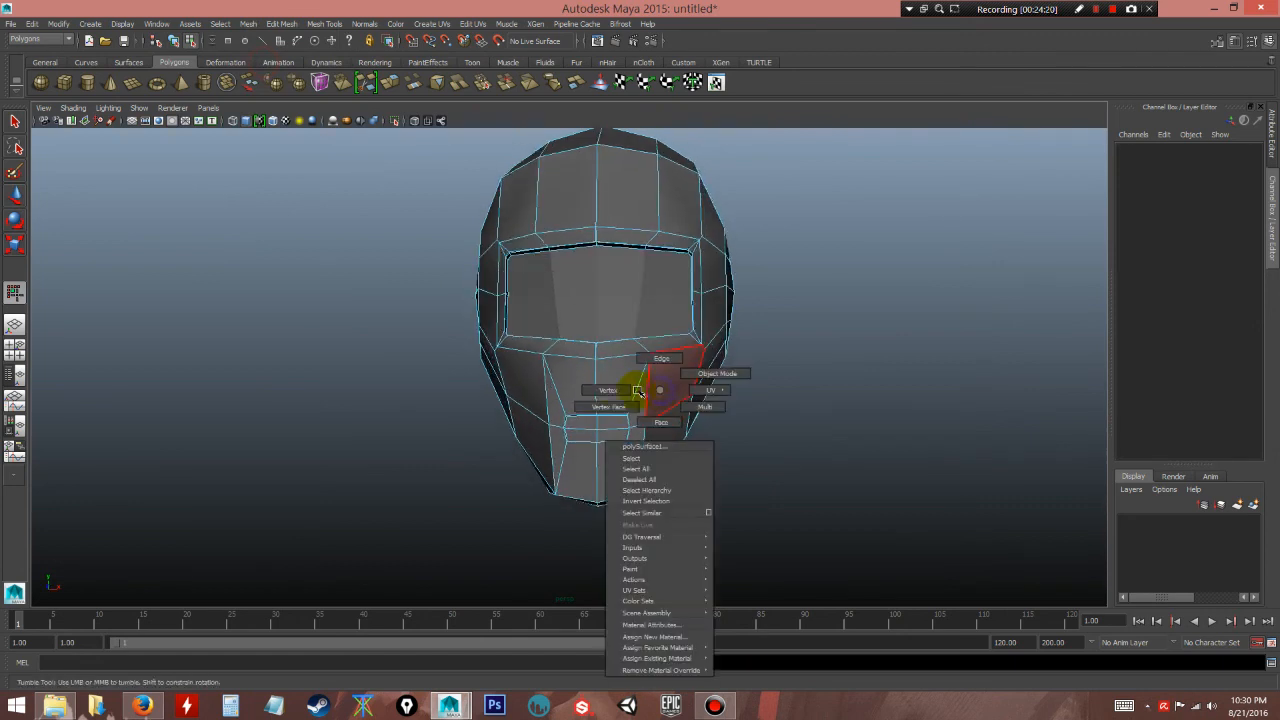
key("space")
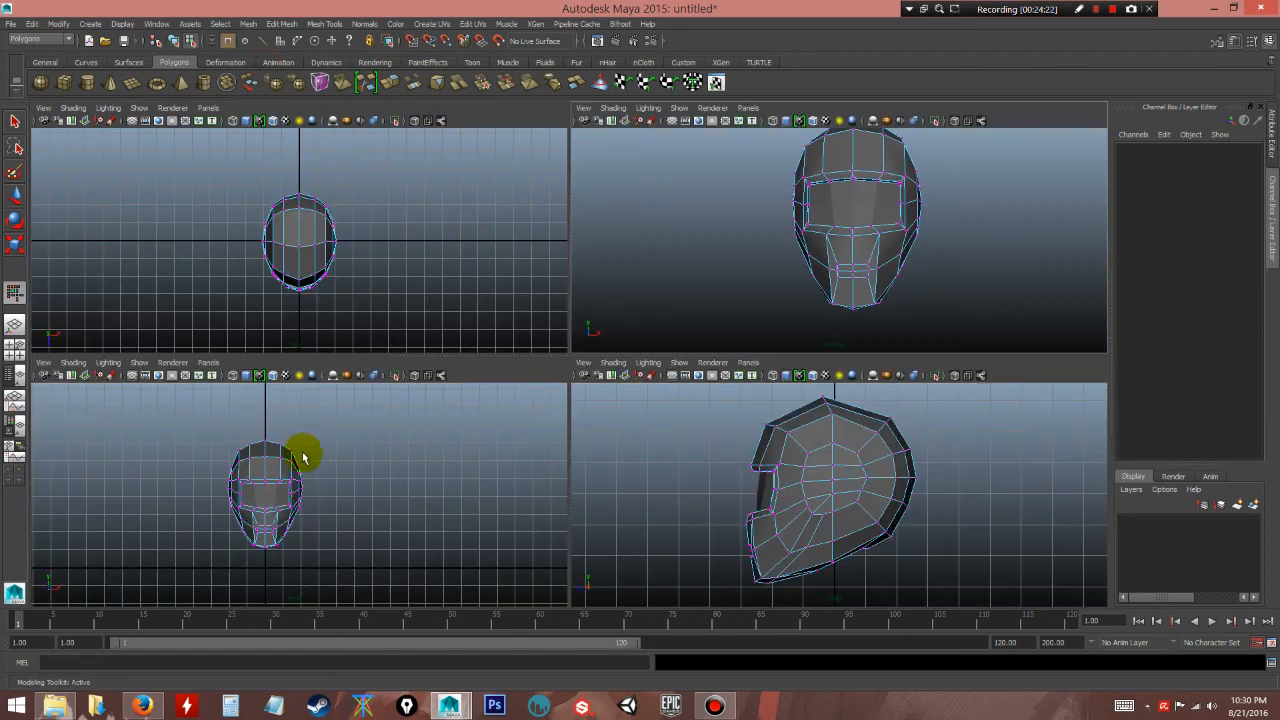
key("space")
right_click_drag(531, 383, 606, 483, "alt")
middle_click_drag(477, 271, 540, 261, "alt")
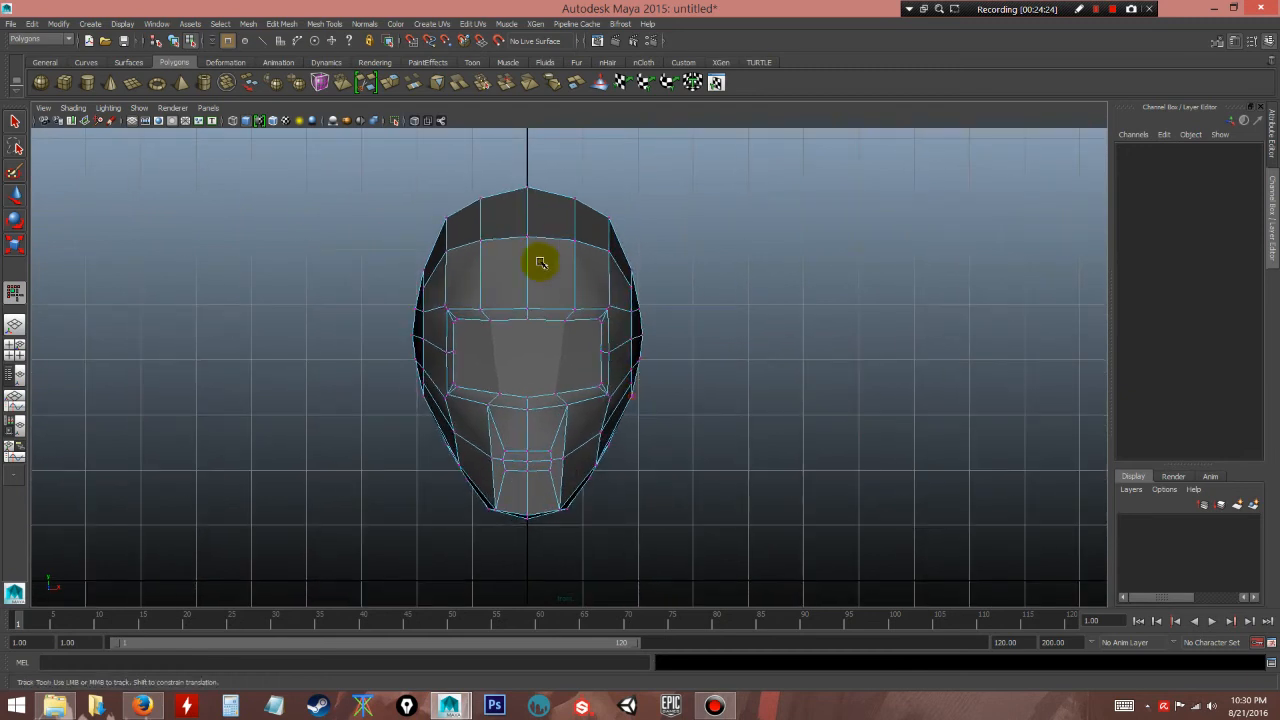
left_click(15, 197)
left_click_drag(523, 175, 535, 551)
- Scale the selected centre-line vertices flat along the X axis so that both halves meet at the seam
middle_click_drag(640, 370, 677, 312, "alt")
right_click_drag(677, 312, 757, 560, "alt")
middle_click_drag(738, 540, 714, 551, "alt")
key("r")
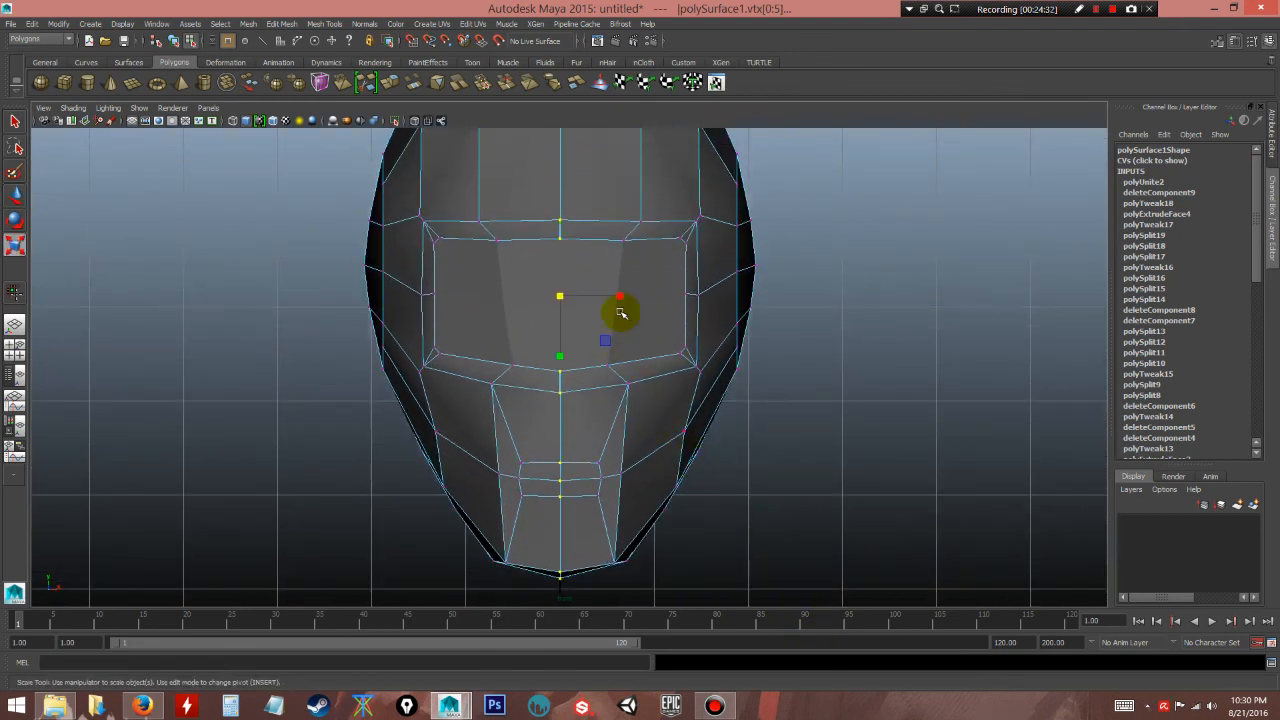
left_click_drag(621, 296, 434, 299)
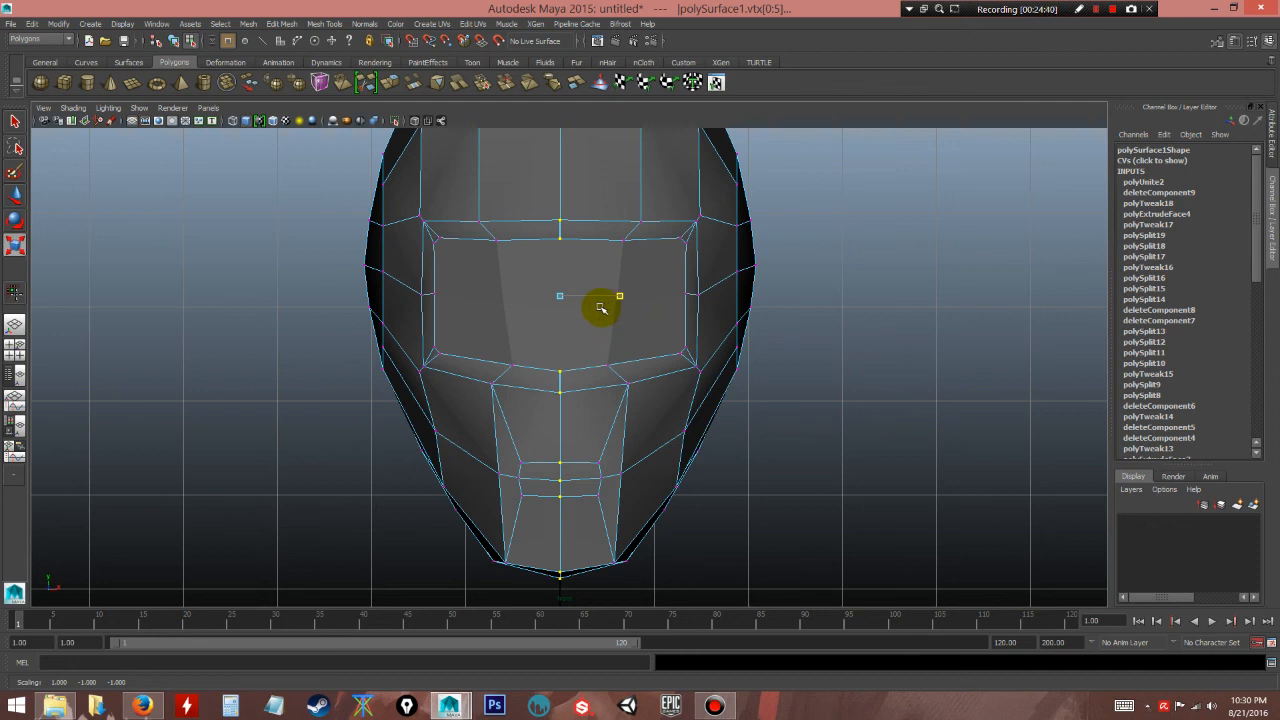
mouse_move(604, 296)
left_mouse_down()
mouse_move(537, 294)
mouse_move(590, 296)
left_mouse_up()
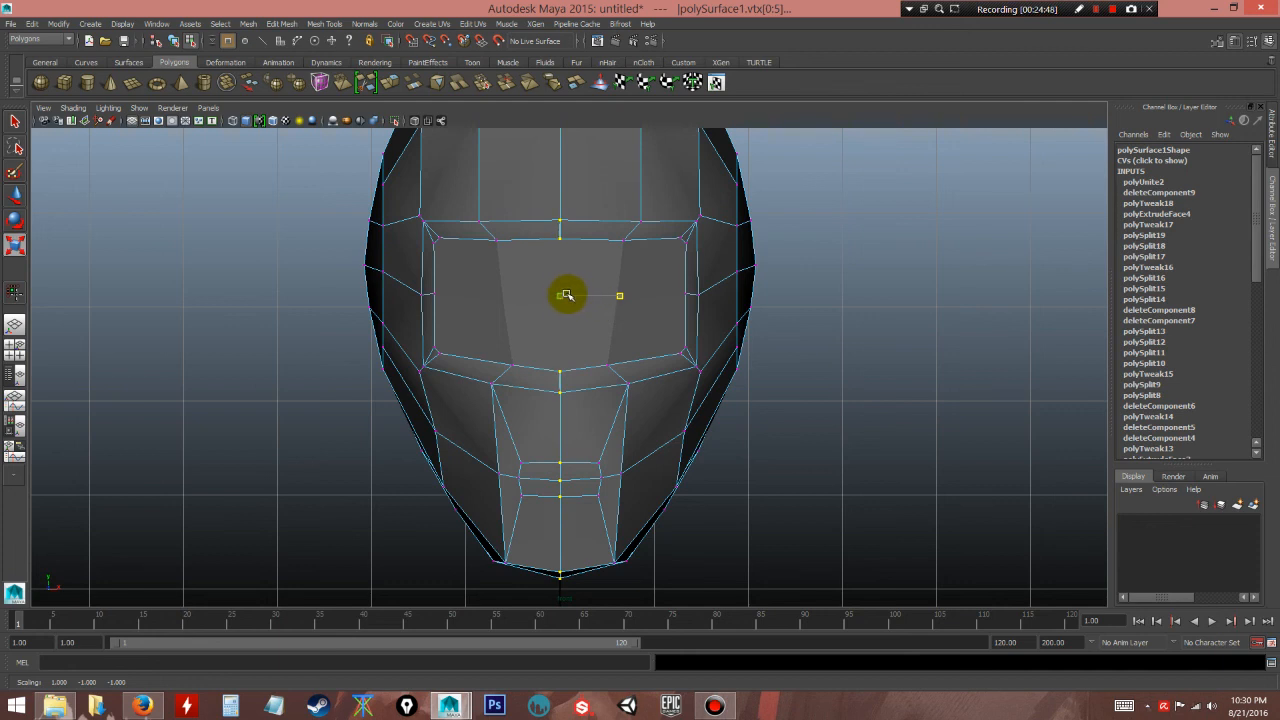
left_click_drag(562, 296, 622, 340)
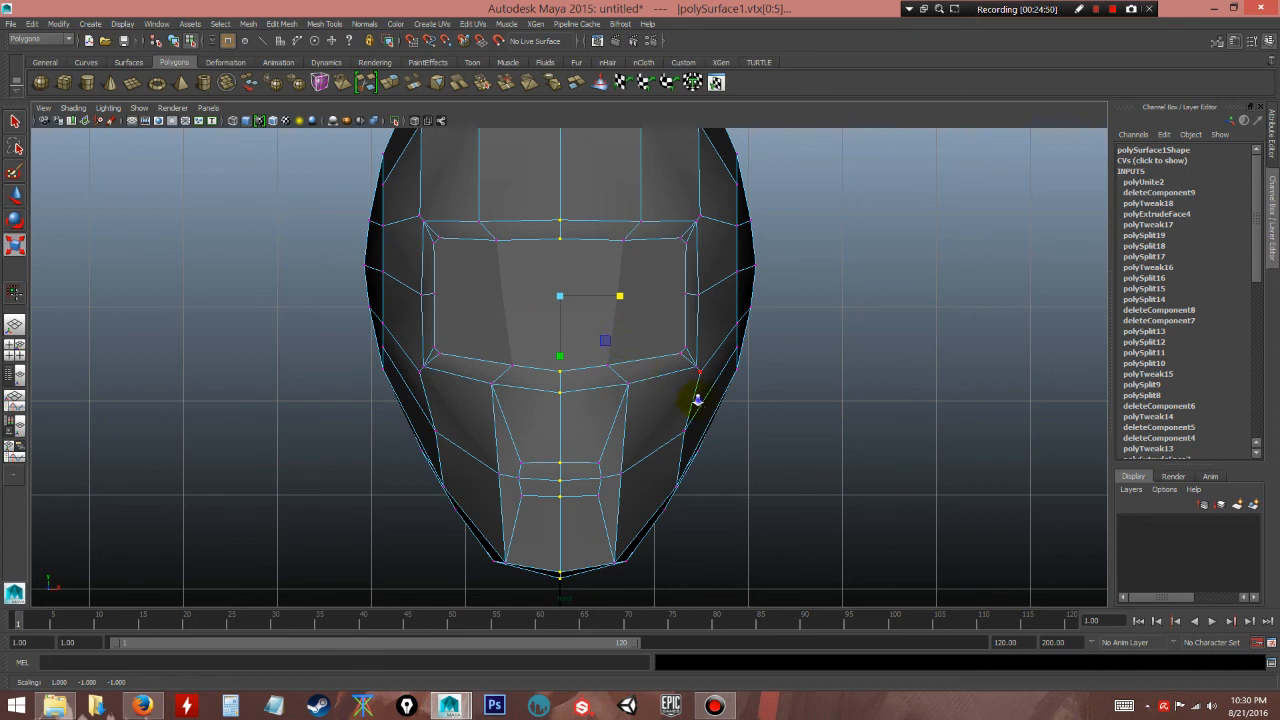
- Merge the selected centre-line vertices to weld the two halves of the head
scroll(697, 400, "down", 3)
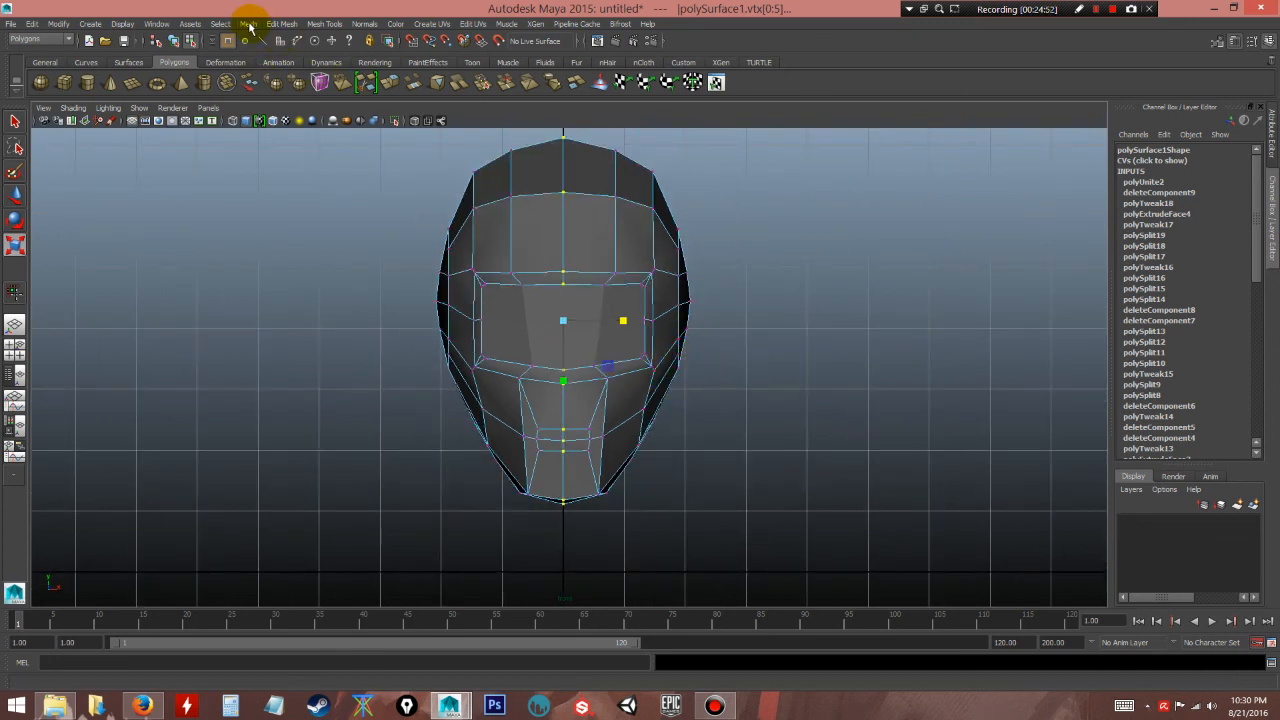
left_click(282, 24)
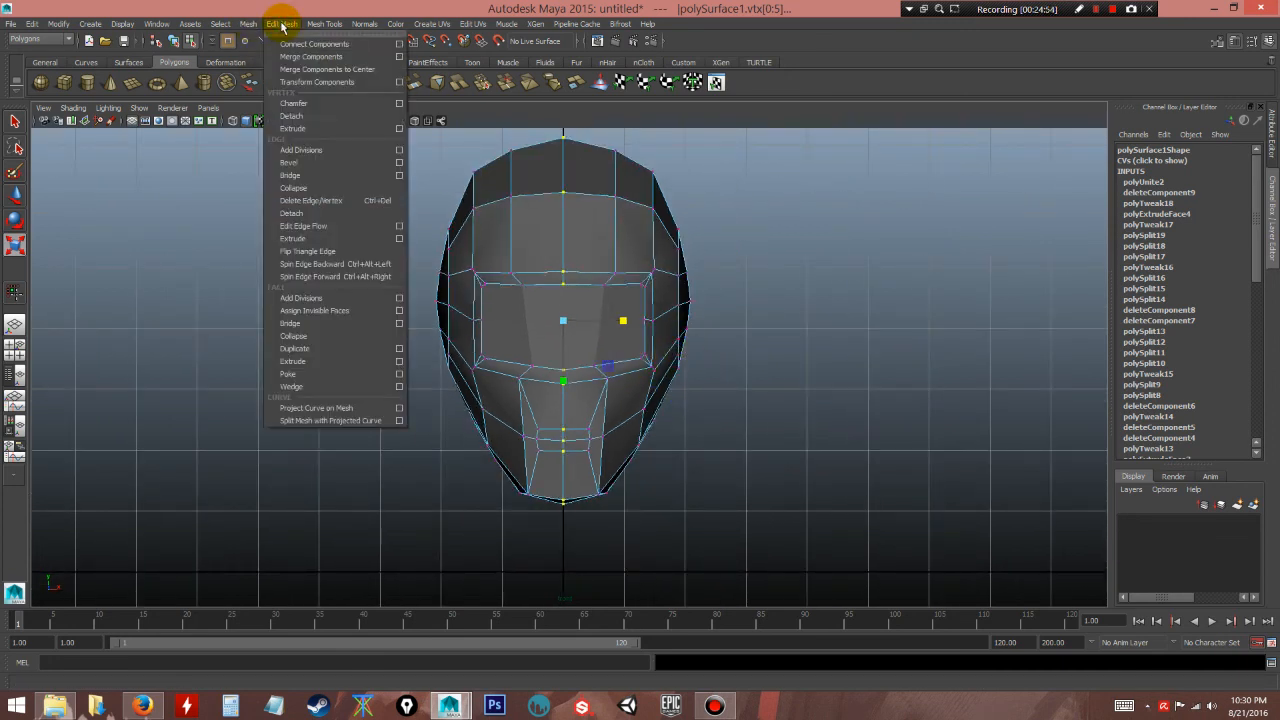
left_click(398, 59)
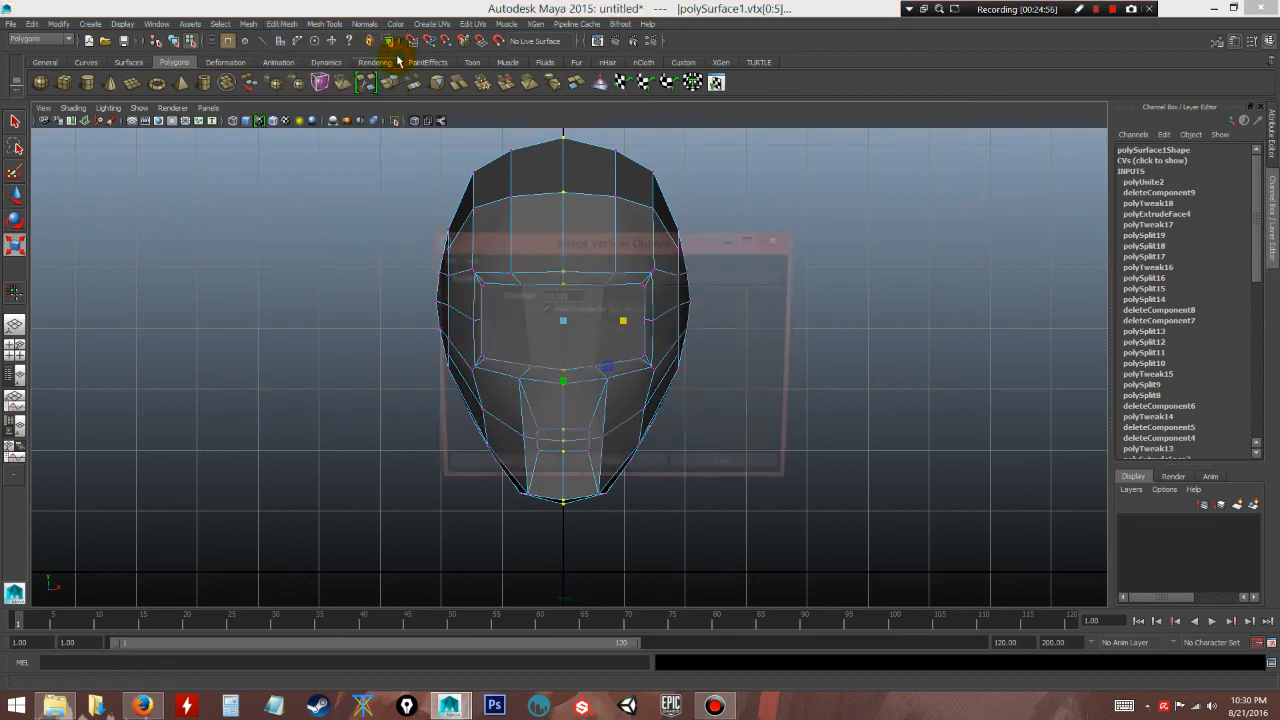
left_click(500, 476)
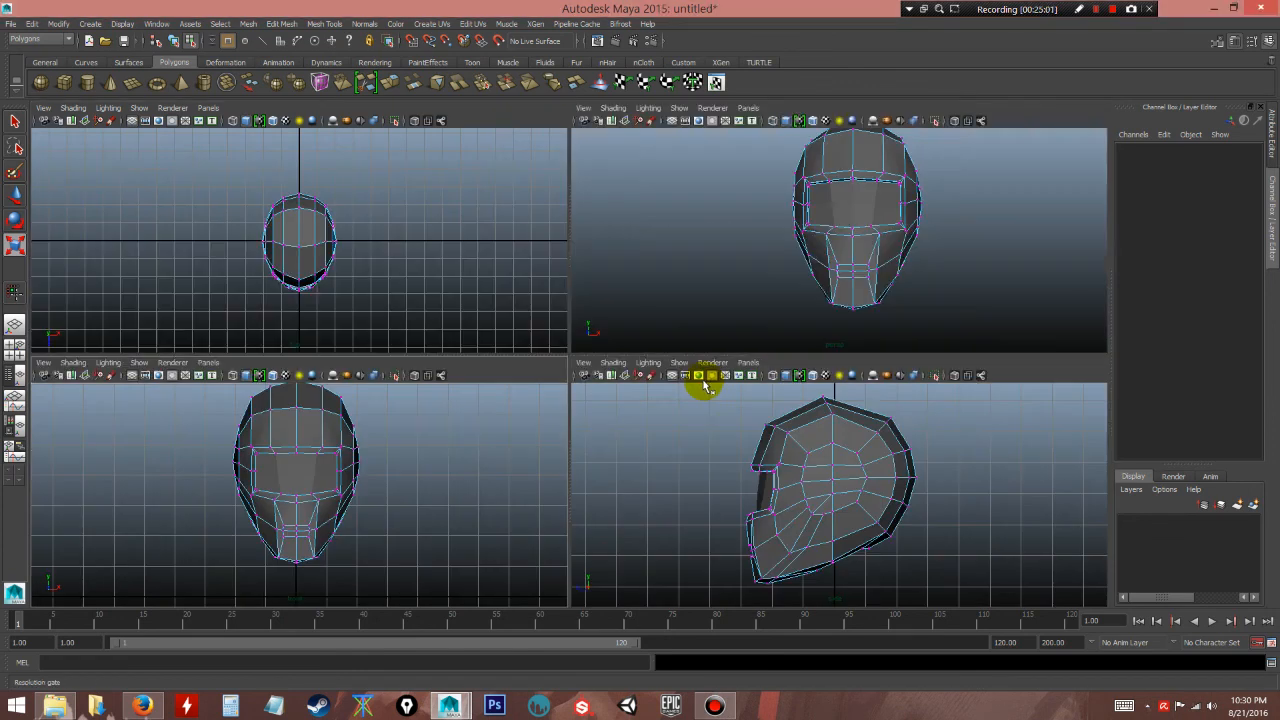
- Test the welded centre seam by shifting the faces of one half of the head sideways, and undo the move
key("space")
left_click_drag(871, 303, 866, 226, "alt")
right_click_drag(866, 226, 881, 313, "alt")
left_click(780, 274)
key("r")
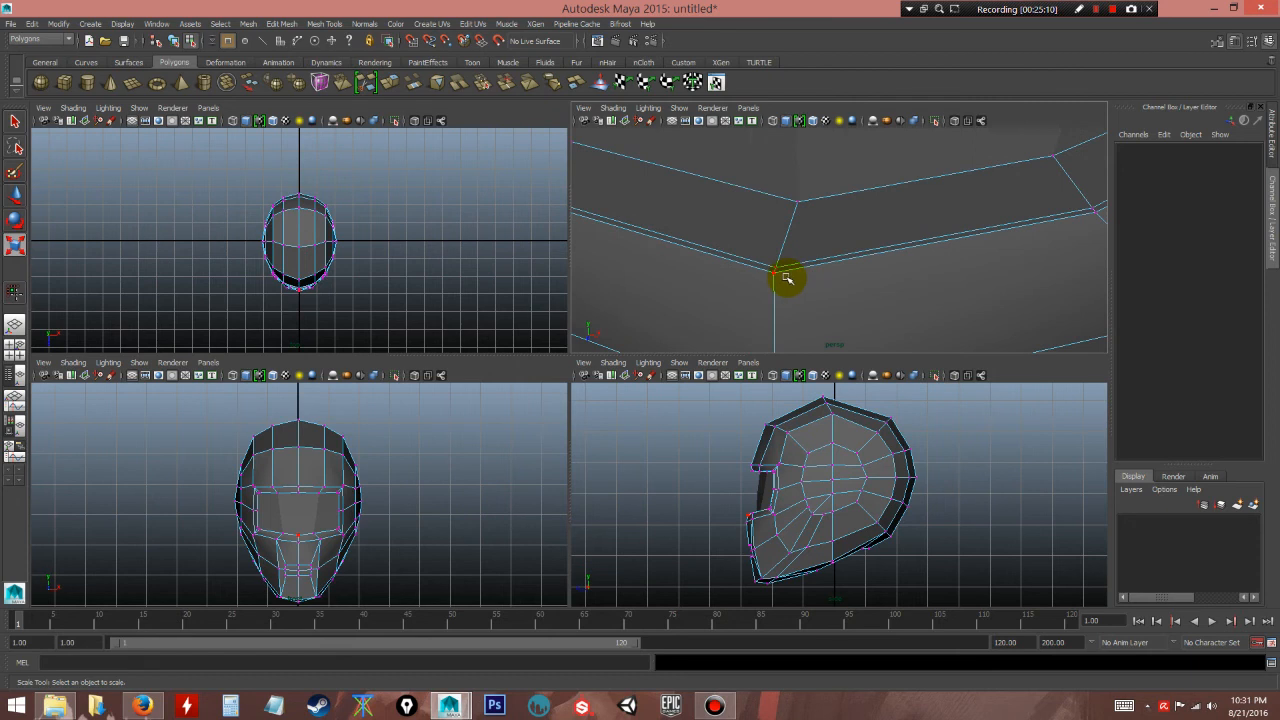
right_click_drag(328, 461, 335, 480)
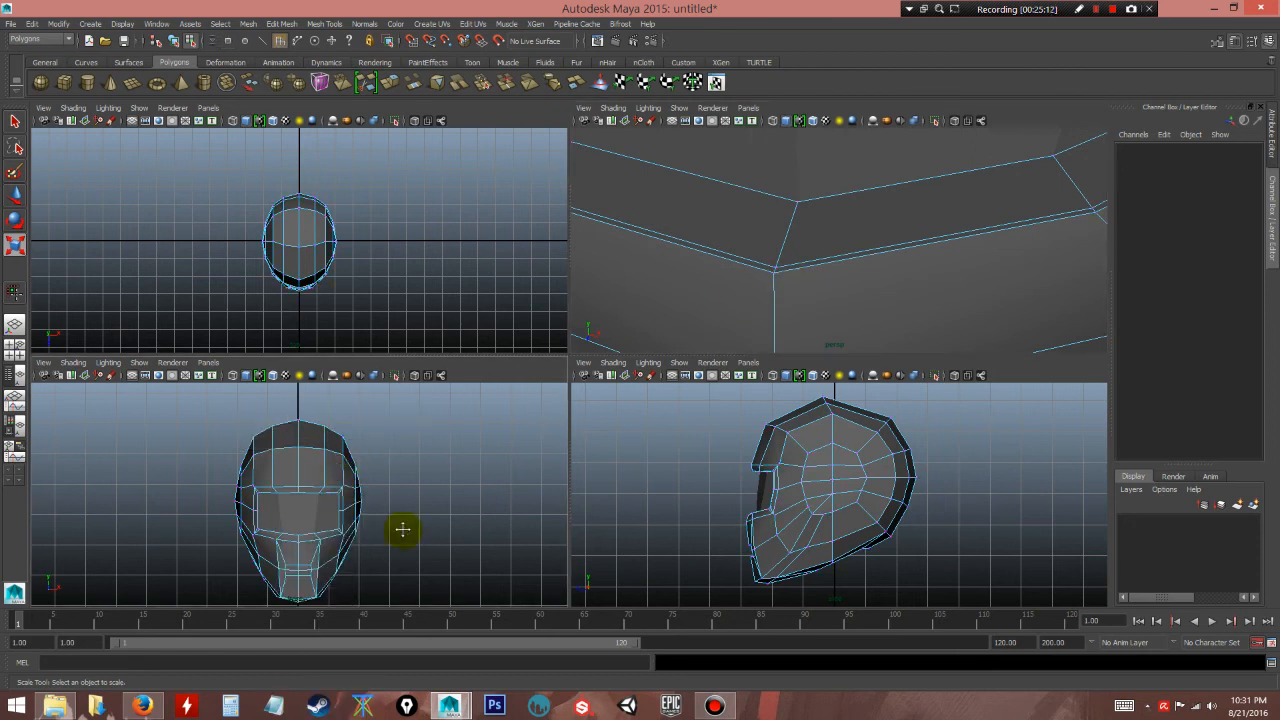
middle_click_drag(397, 604, 405, 582, "alt")
left_click_drag(408, 596, 309, 381)
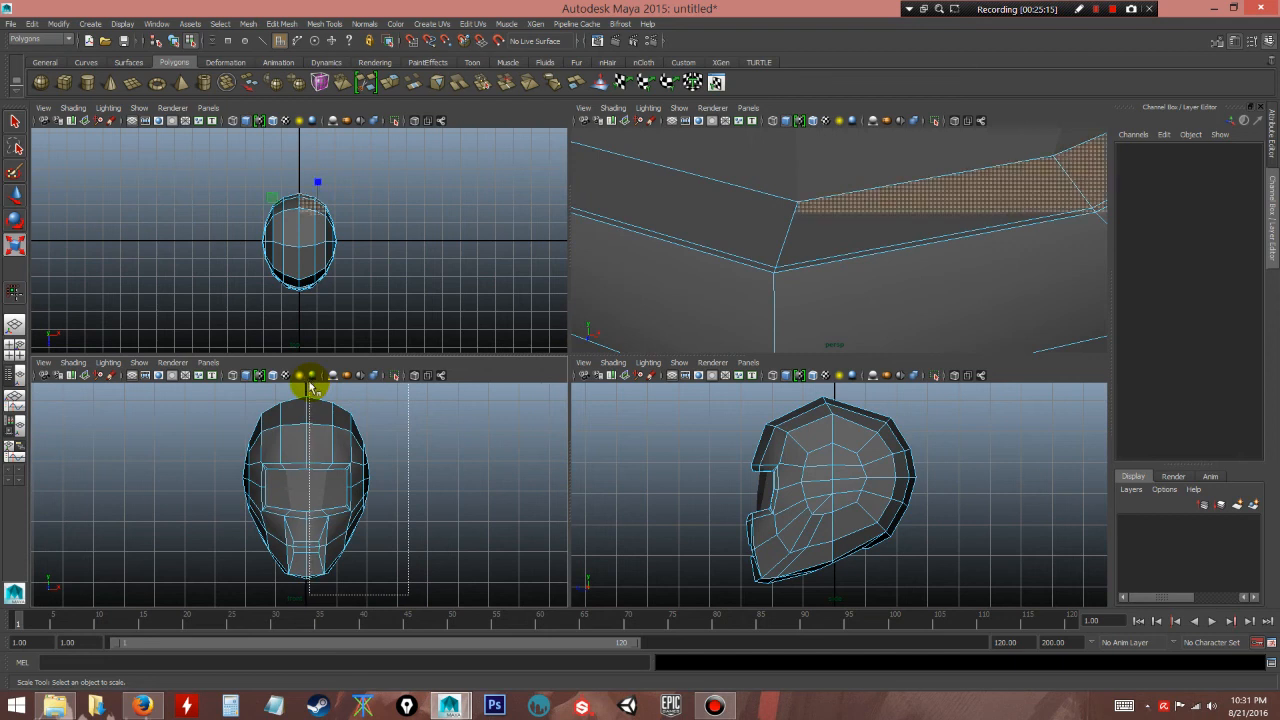
key("w")
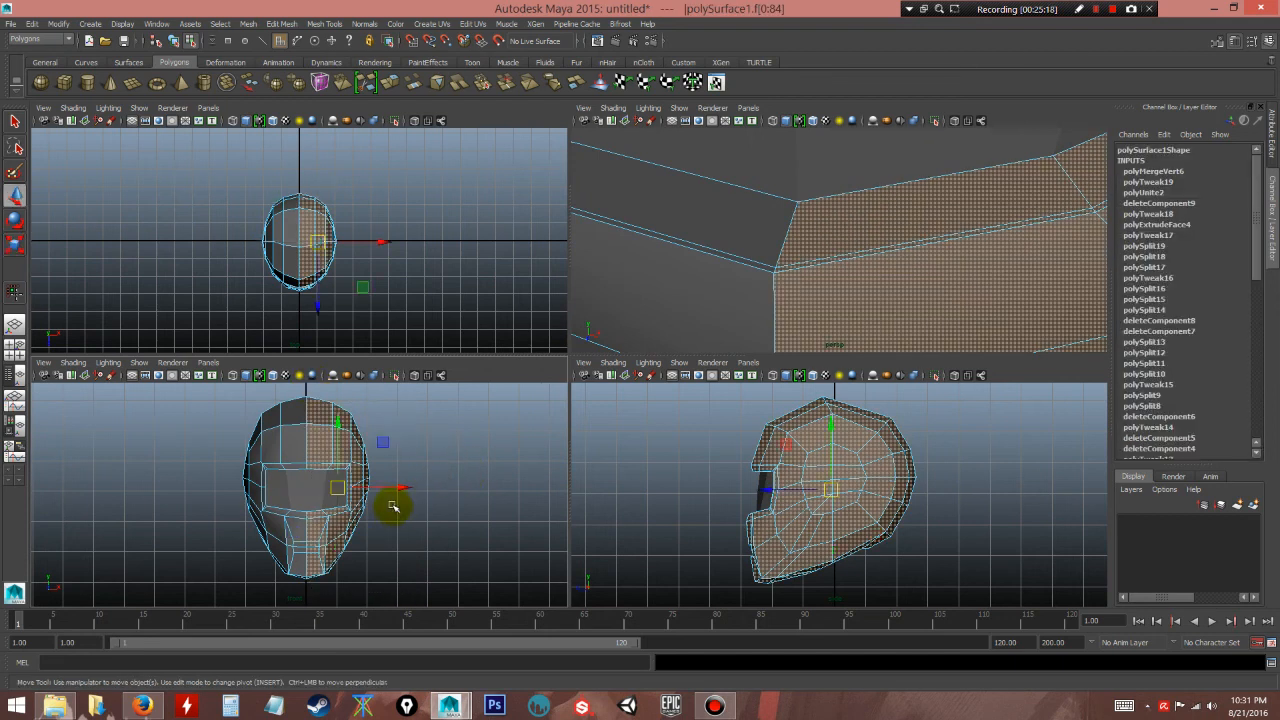
left_click_drag(401, 490, 417, 491)
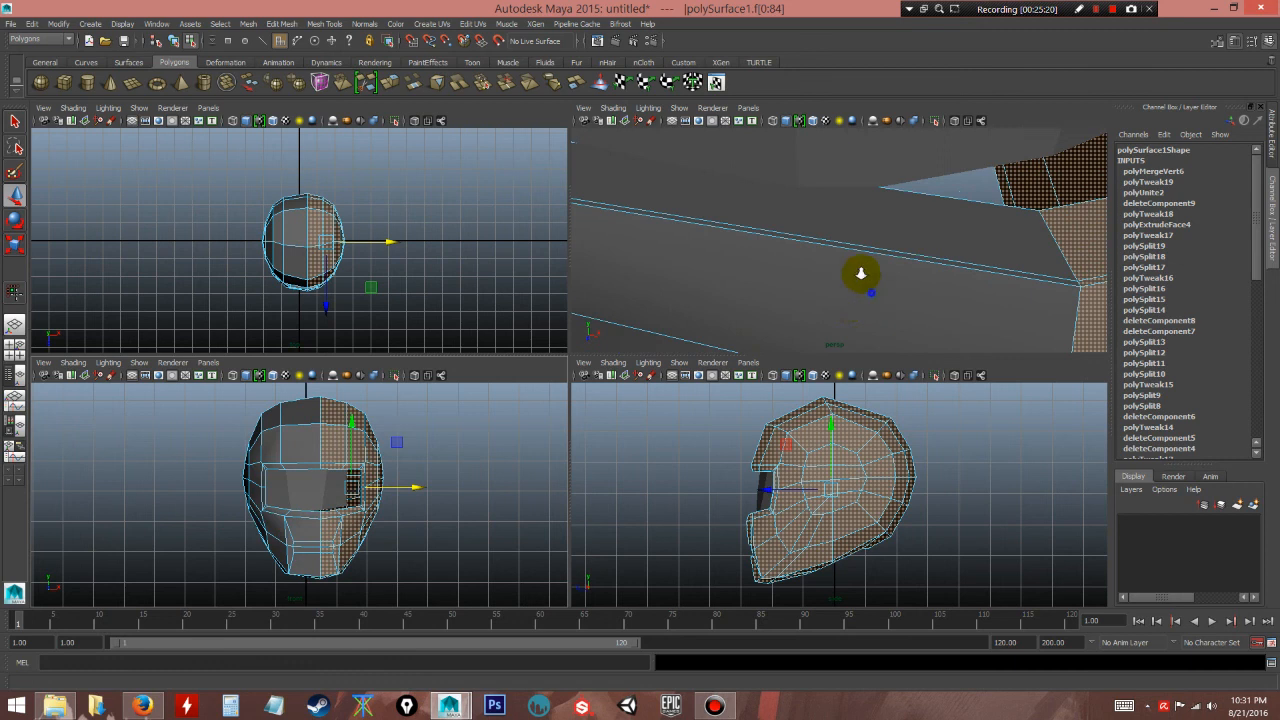
right_click_drag(854, 277, 705, 146, "alt")
left_click_drag(705, 146, 857, 260, "alt")
key("ctrl+z")
- Return to object mode and inspect the whole head with smooth preview from the front and side
middle_click_drag(920, 196, 837, 251, "alt")
right_click_drag(832, 236, 882, 226)
left_click(886, 246)
left_click(817, 242)
key("3")
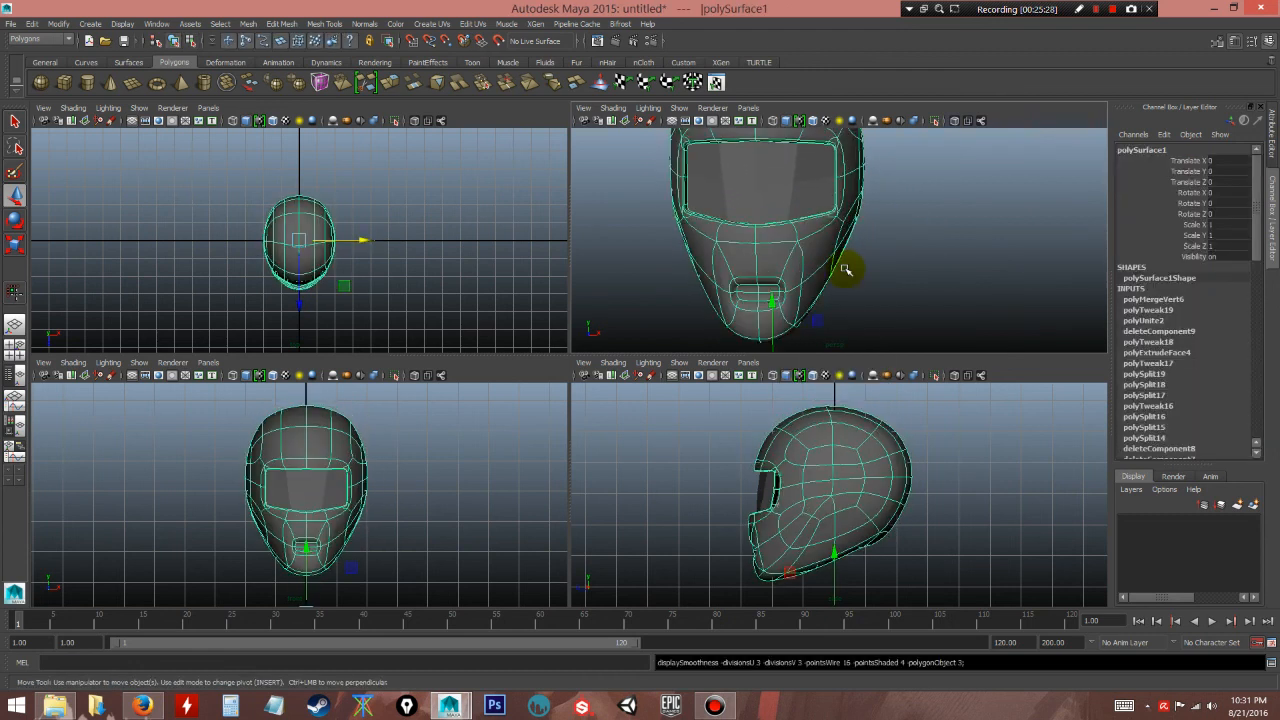
left_click(862, 280)
left_click_drag(864, 283, 823, 290, "alt")
key("space")
left_click_drag(669, 366, 500, 371, "alt")
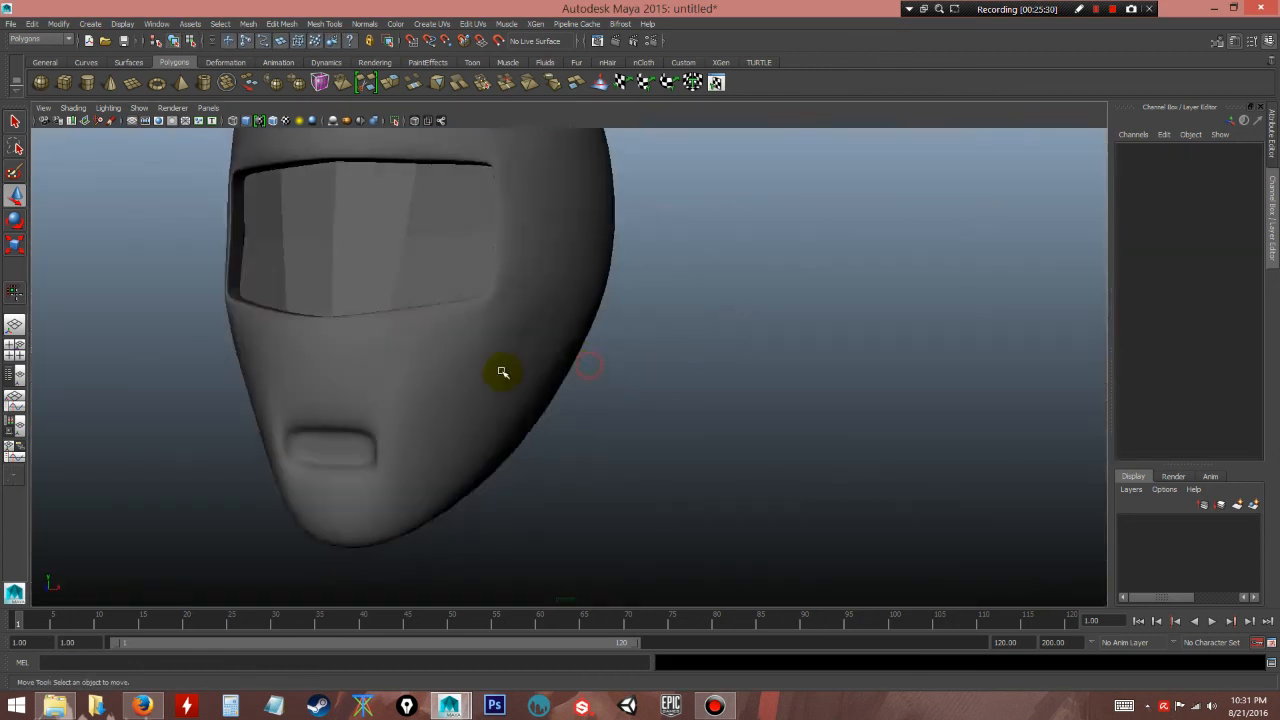
left_click(500, 371)
left_click_drag(671, 391, 700, 425, "alt")
left_click_drag(660, 345, 533, 328, "alt")
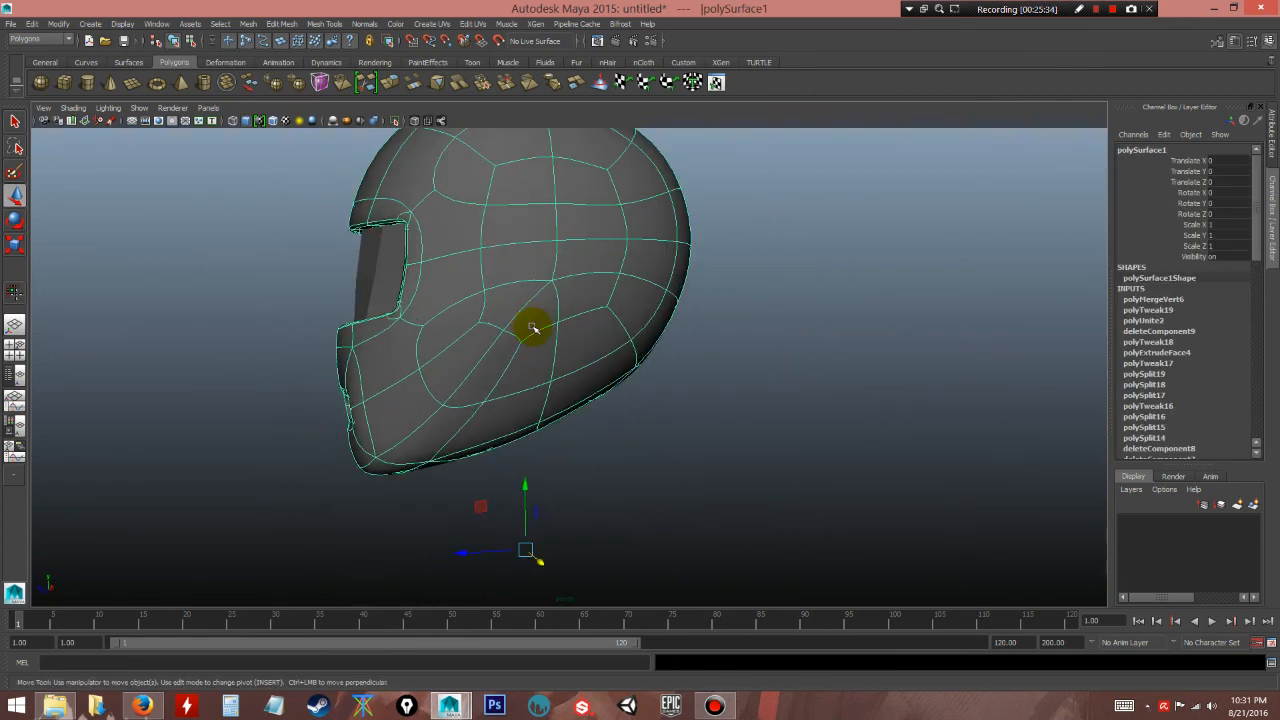
- Return the head to unsmoothed display and examine its low-poly edge flow from the side
key("1")
left_click(654, 385)
middle_click_drag(616, 424, 662, 484, "alt")
left_click(606, 397)
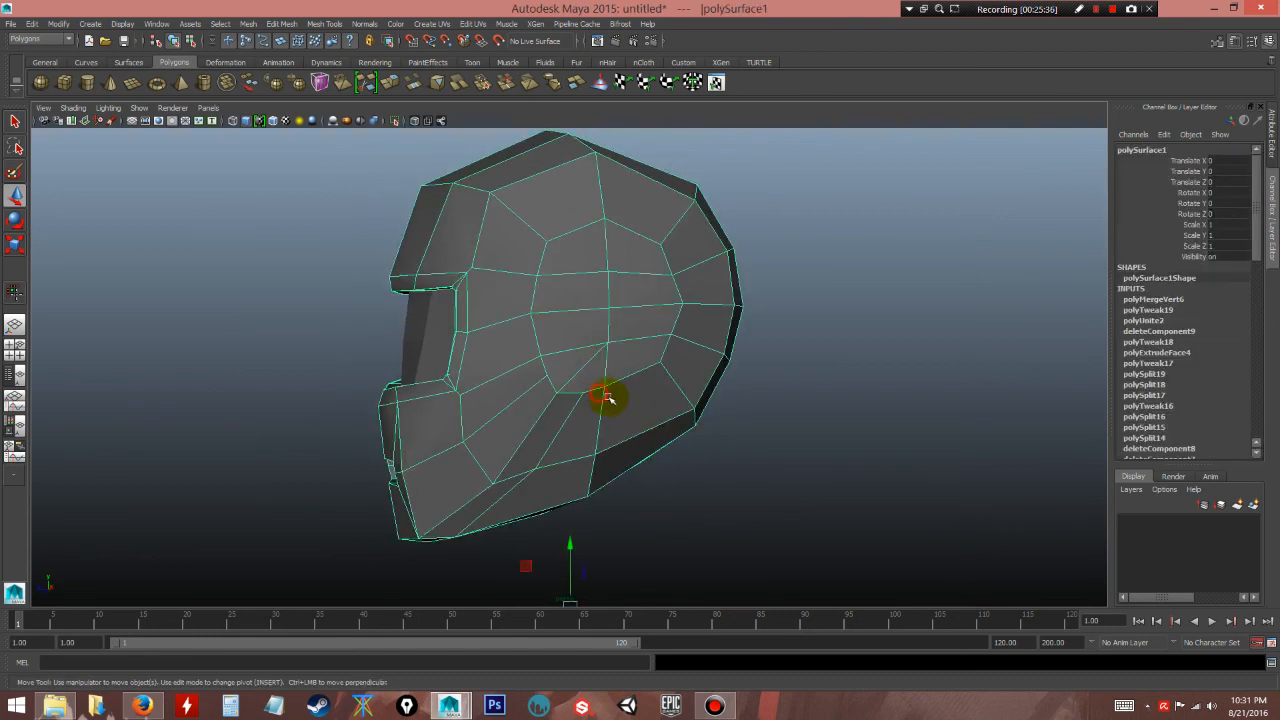
left_click_drag(688, 403, 670, 351, "alt")
right_click_drag(670, 351, 662, 338, "alt")
left_click_drag(674, 337, 689, 337, "alt")
left_click(719, 392)
left_click_drag(717, 394, 612, 372, "alt")
left_click(611, 367)
- Preview the head smoothed once more, check its side and front, and restore the unsmoothed display
key("3")
left_click(725, 398)
left_click_drag(763, 426, 620, 398, "alt")
left_click(604, 390)
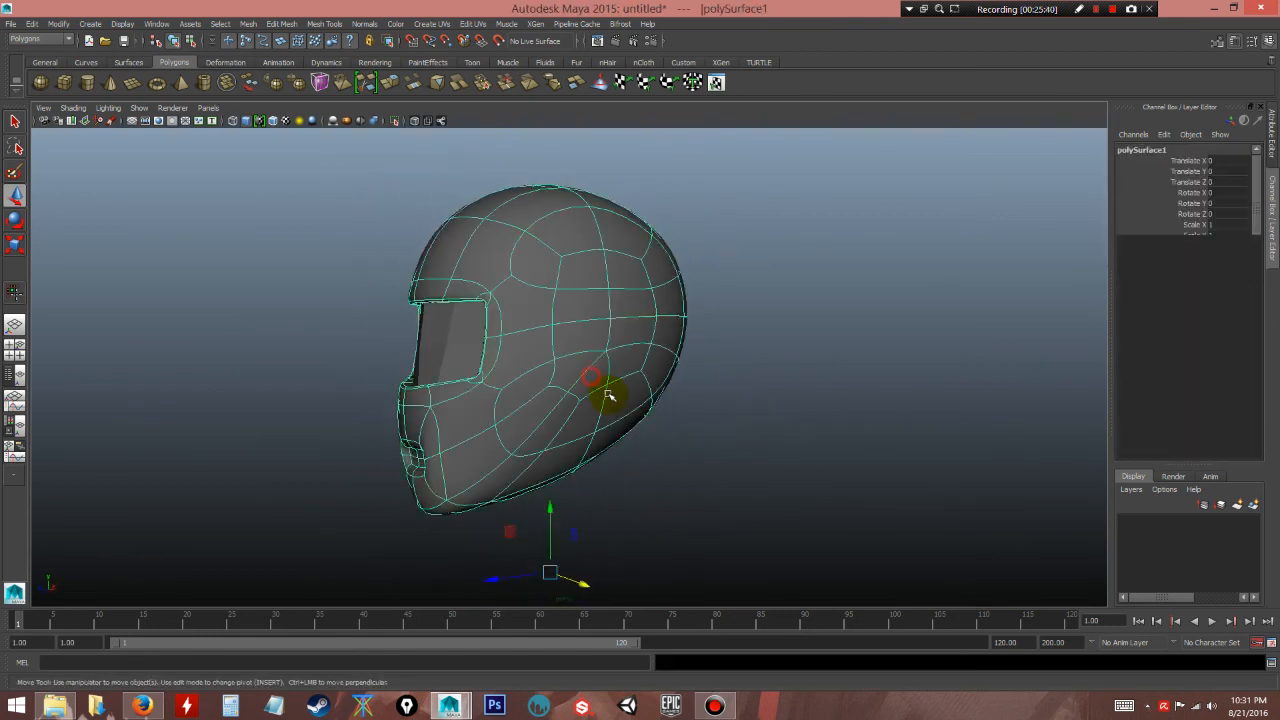
middle_click_drag(622, 393, 727, 376, "alt")
left_click_drag(727, 376, 763, 371, "alt")
key("1")
left_click(754, 377)
- Delete the construction history of the head mesh, keeping the head selected
left_click(666, 375)
left_click(32, 23)
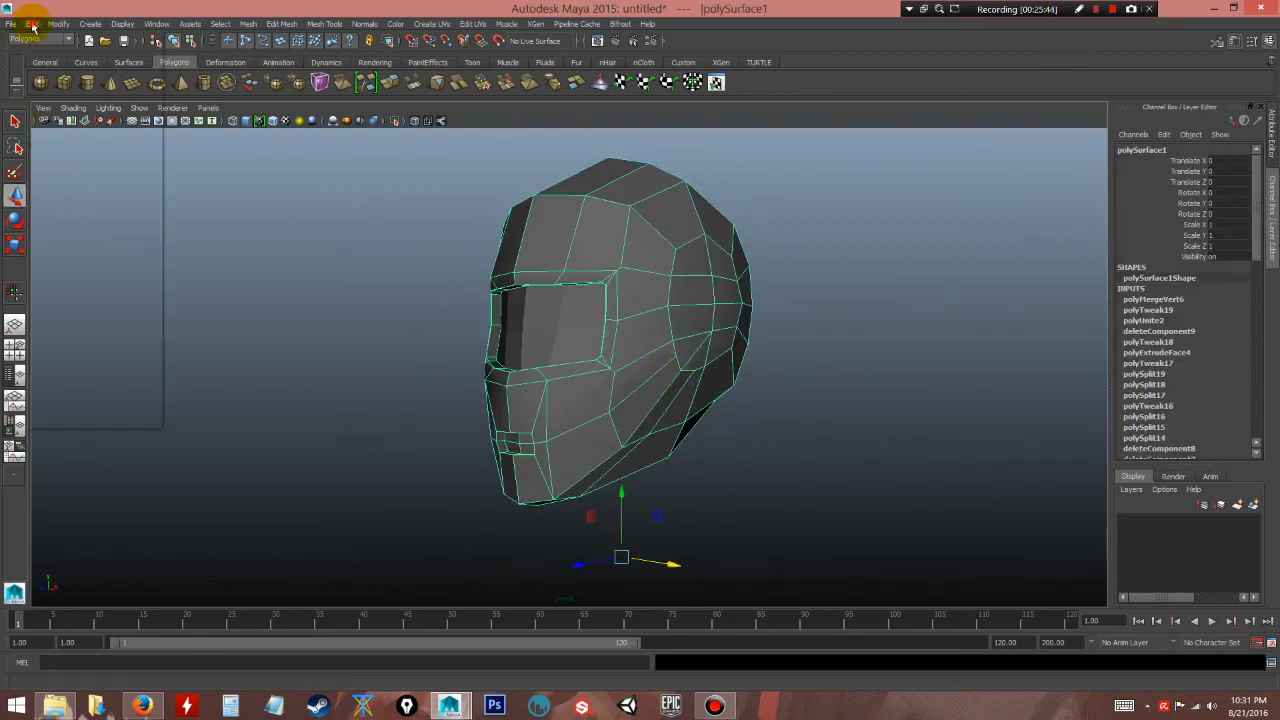
mouse_move(101, 170)
left_click(189, 170)
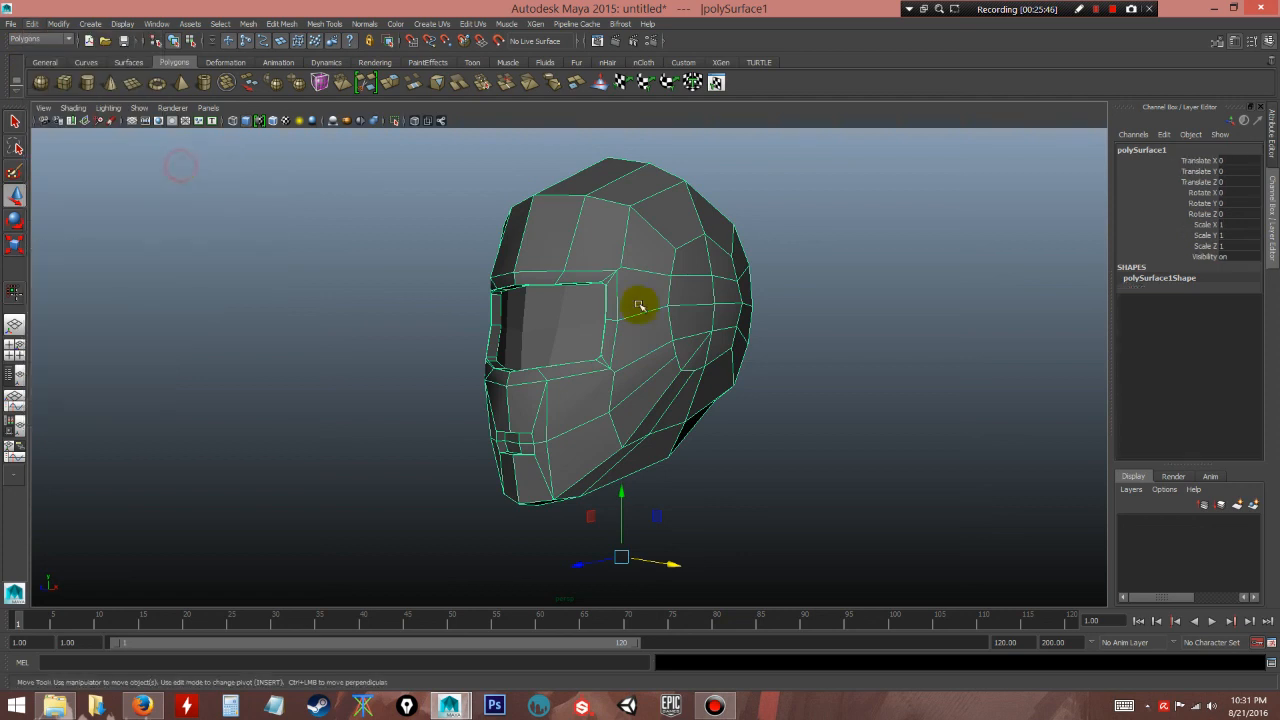
left_click(808, 300)
left_click(666, 294)
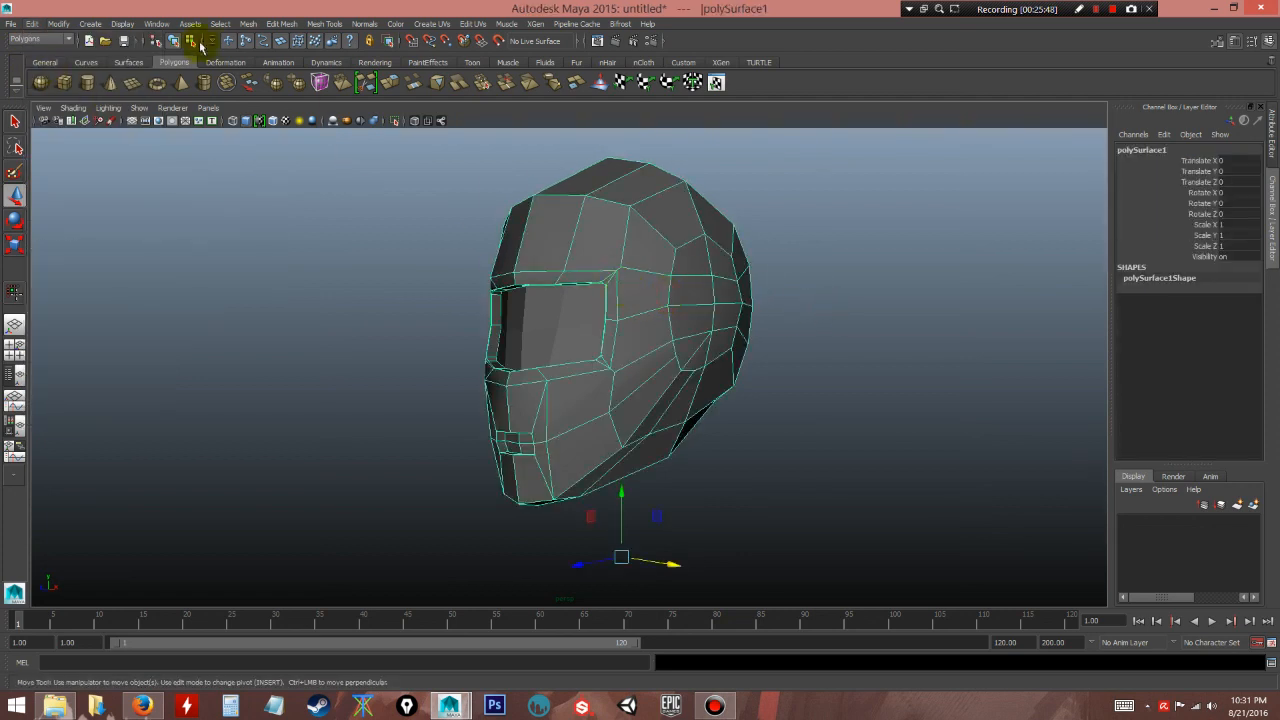
- Apply Smooth to the head mesh and set its divisions to 2
left_click(251, 24)
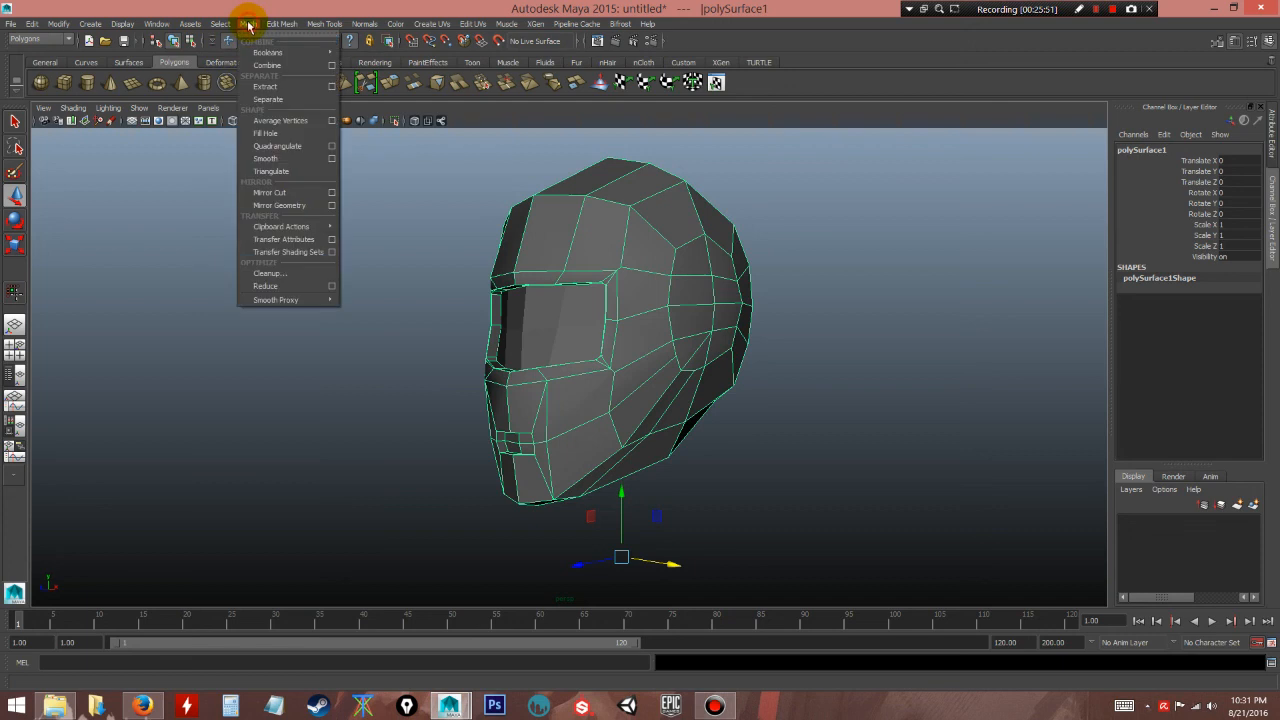
left_click(270, 158)
left_click(1166, 301)
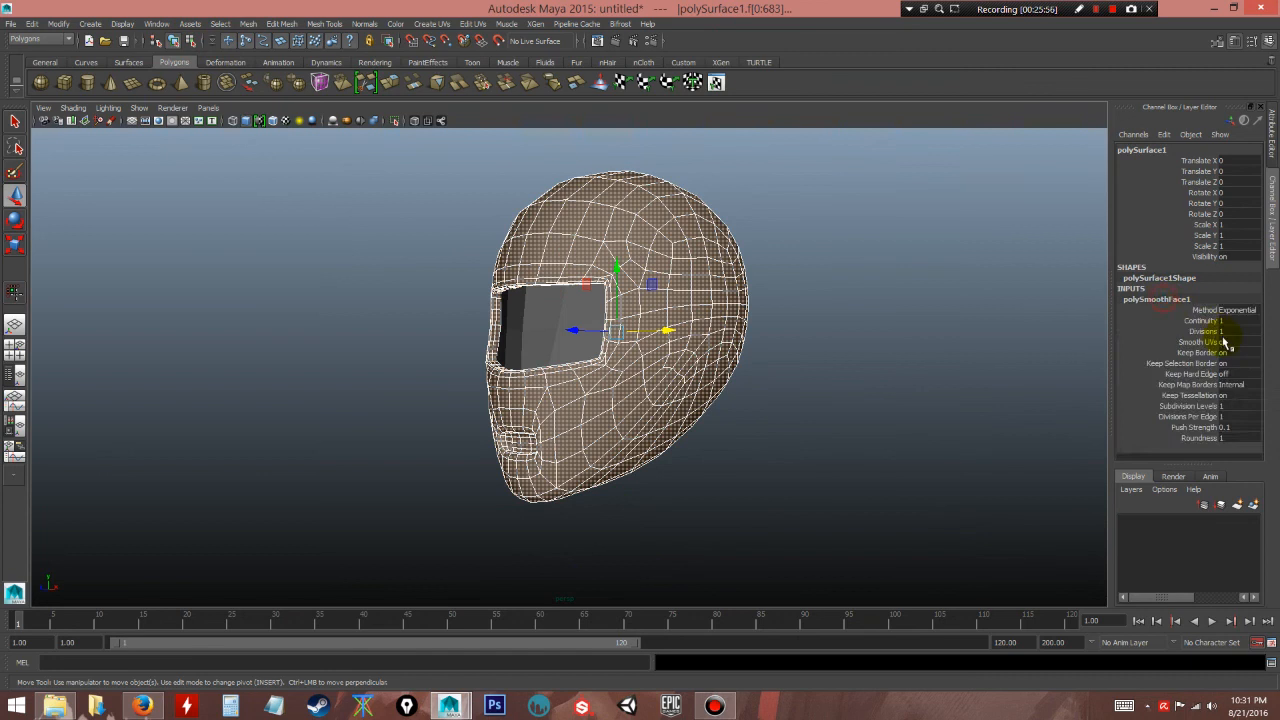
key("Return")
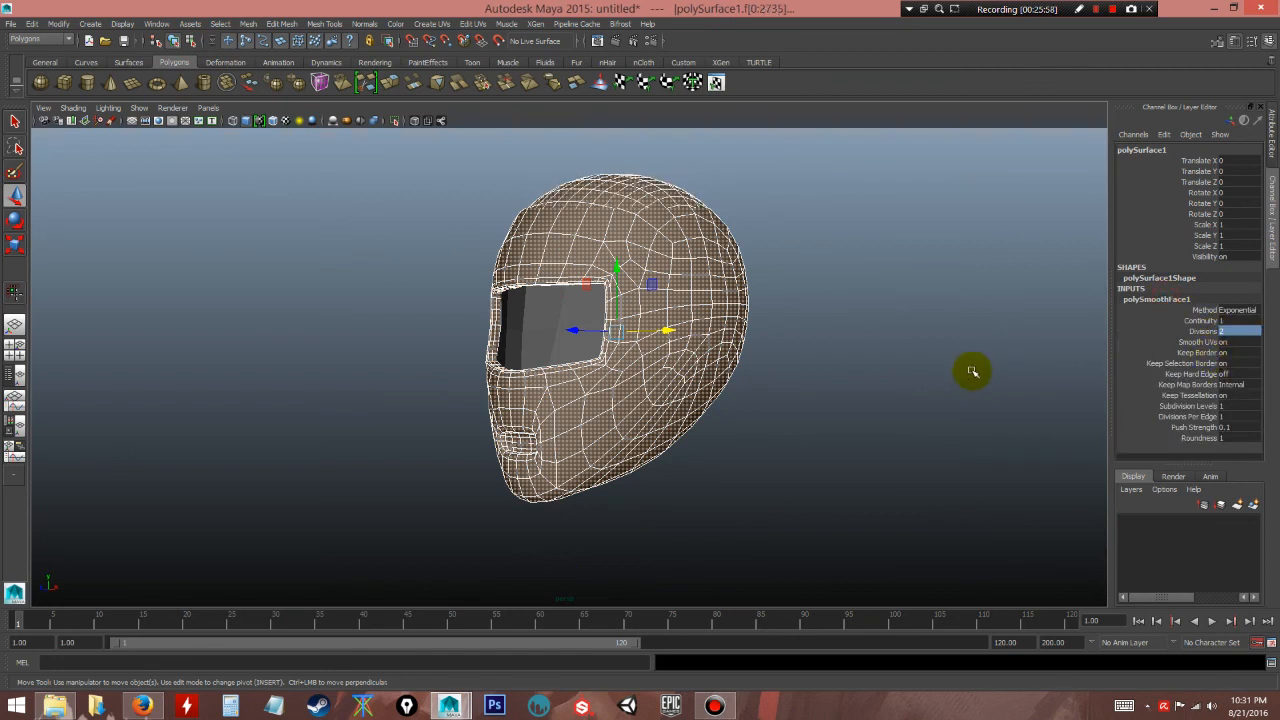
- Inspect the smoothed head and the separate eye panel from the front and side
left_click(923, 372)
left_click_drag(797, 386, 838, 384, "alt")
left_click(573, 337)
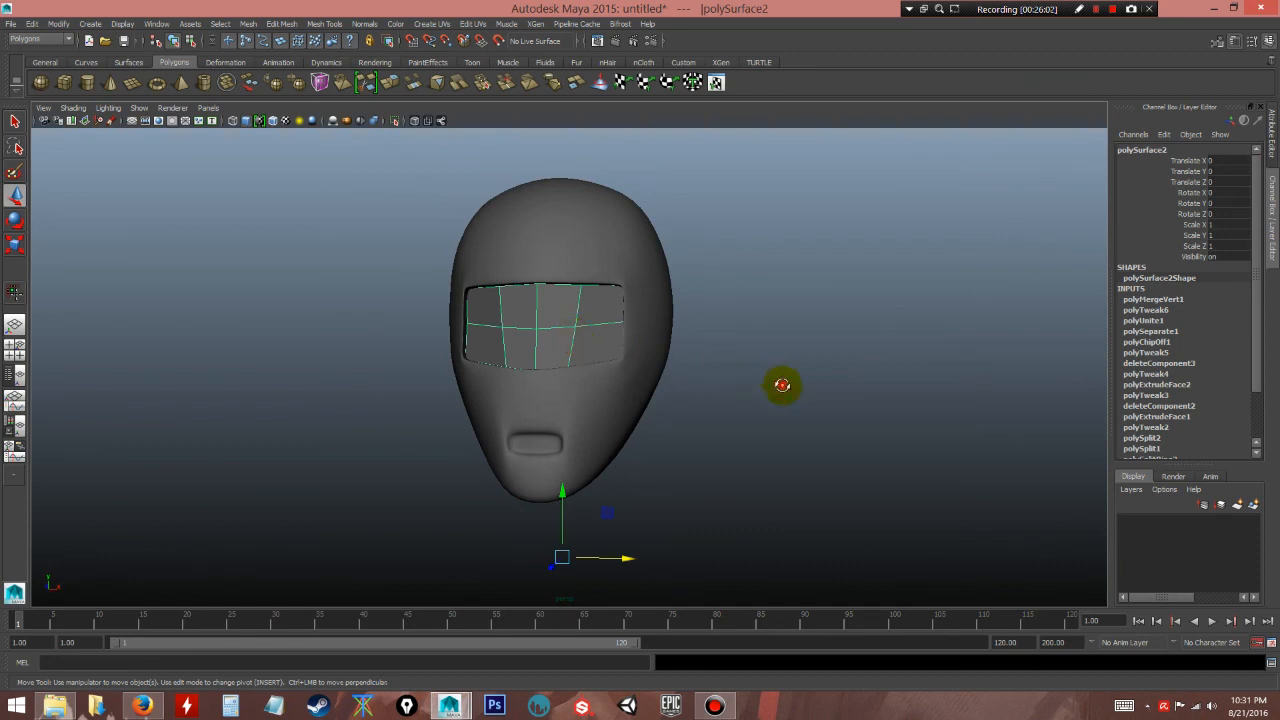
right_click_drag(780, 386, 800, 443, "alt")
left_click(813, 456)
left_click_drag(813, 456, 760, 426, "alt")
left_click(603, 300)
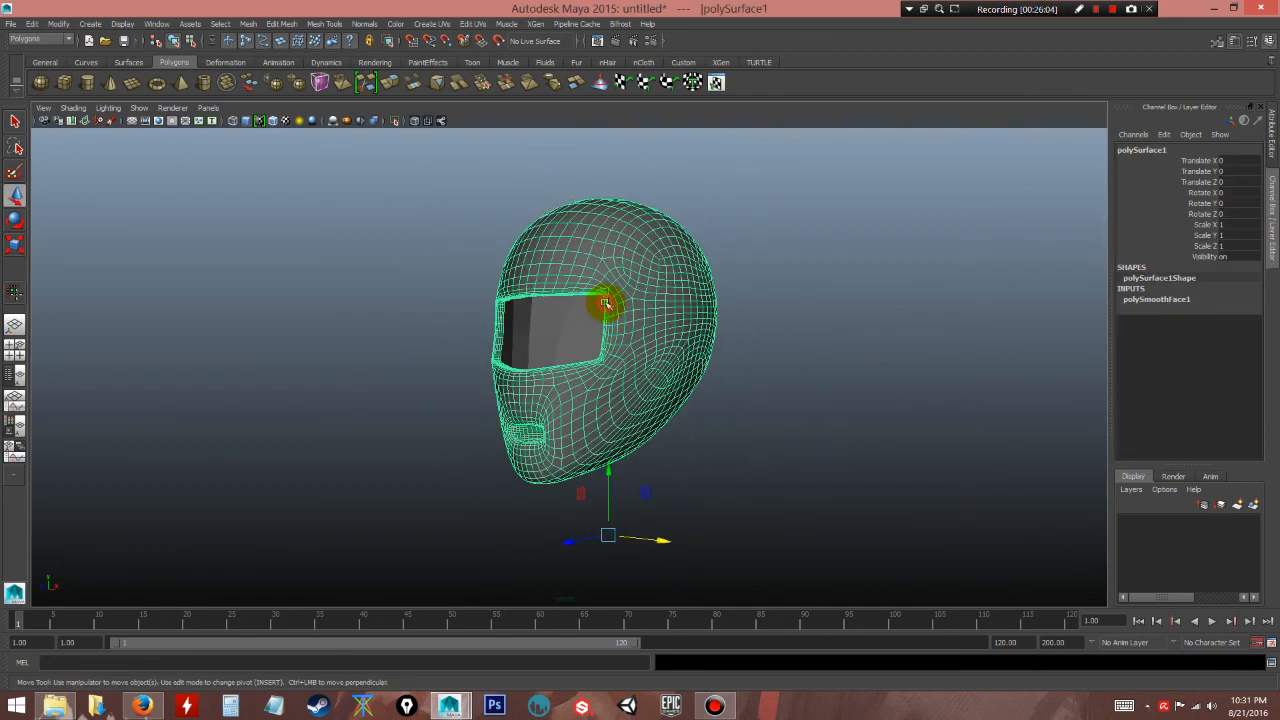
left_click(717, 372)
left_click(669, 370)
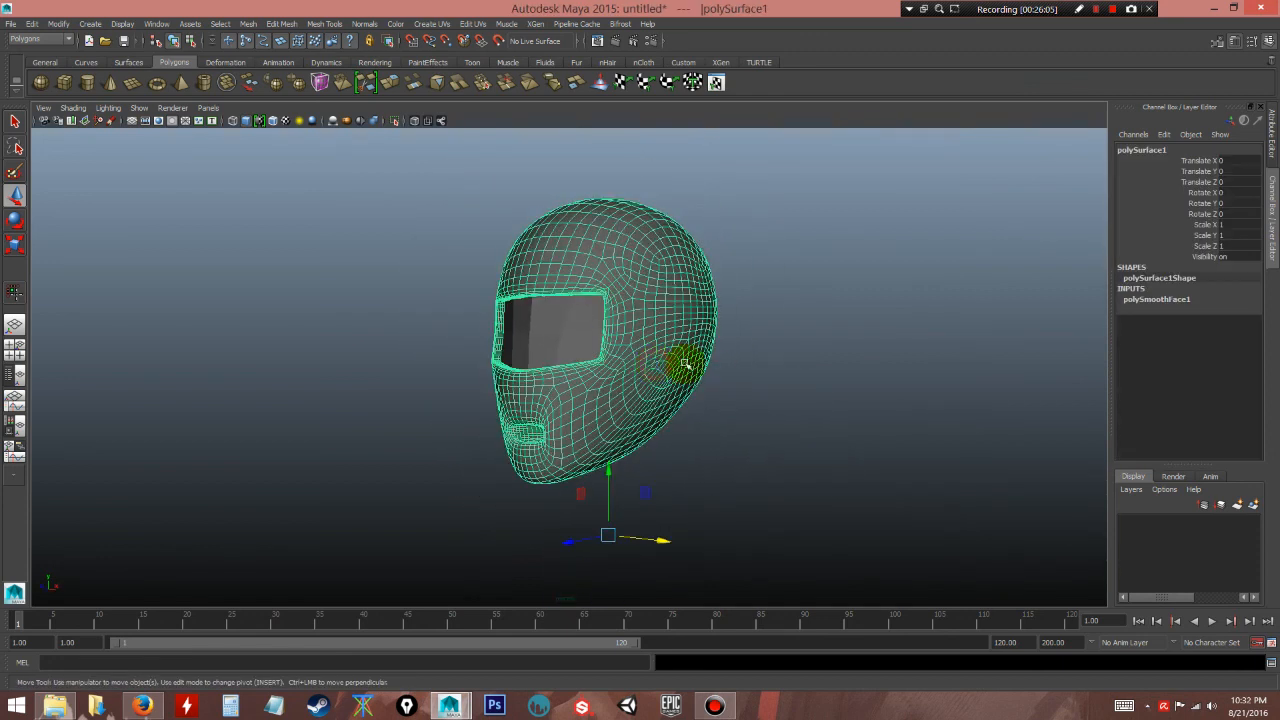
- Set the head's smooth divisions to 0 and check the low-poly shape from the front
left_click(1153, 299)
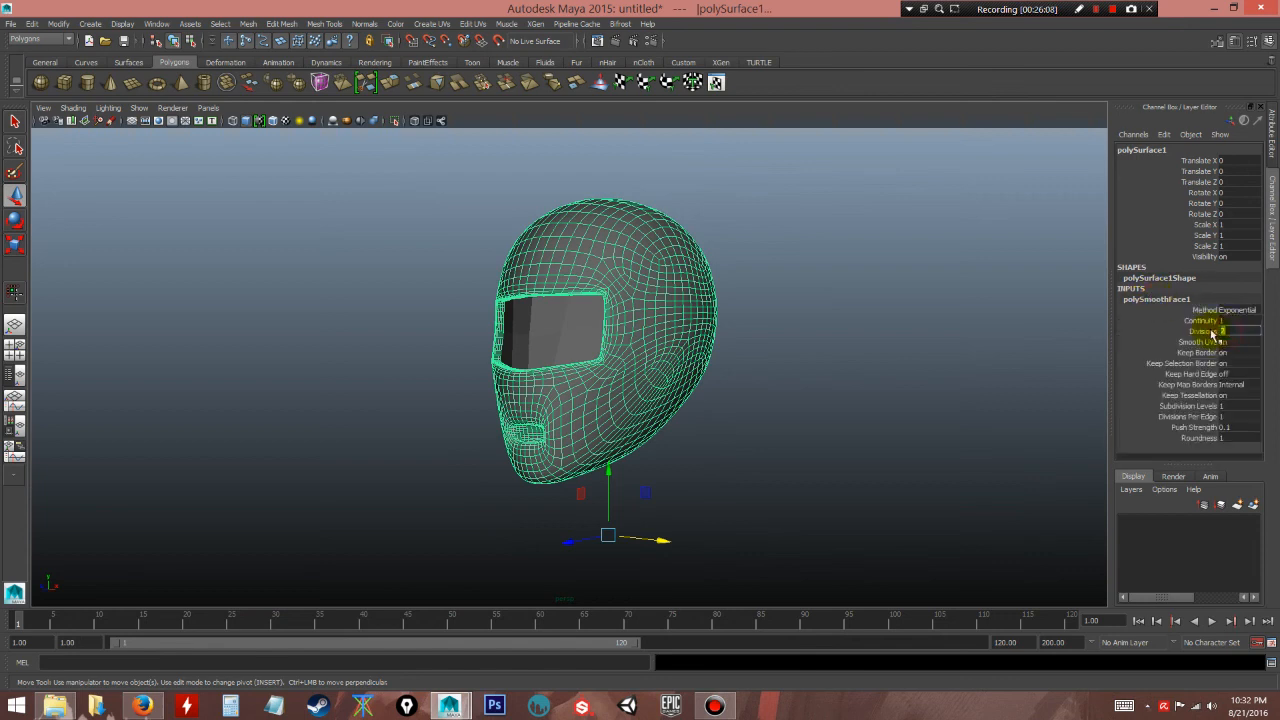
middle_click_drag(931, 384, 496, 404)
key("ctrl+z")
left_click(1210, 333)
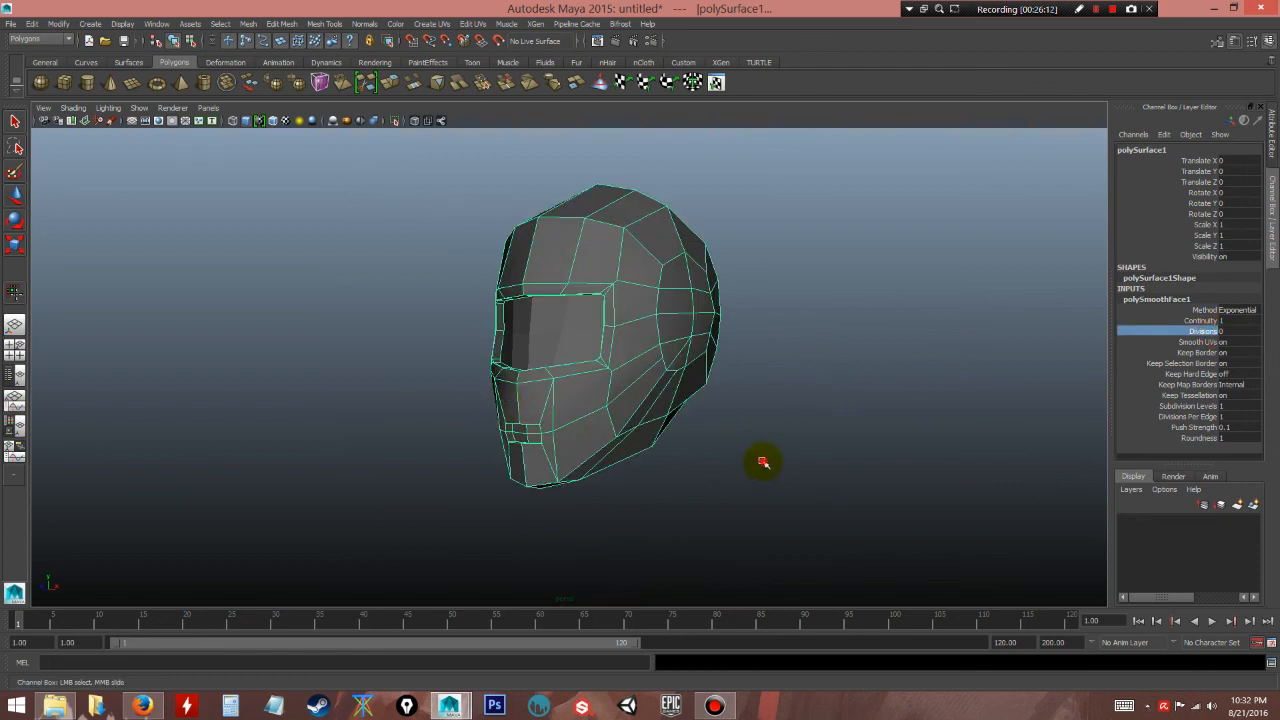
left_click(763, 461)
left_click_drag(702, 464, 743, 469, "alt")
left_click(650, 368)
scroll(698, 384, "up", 3)
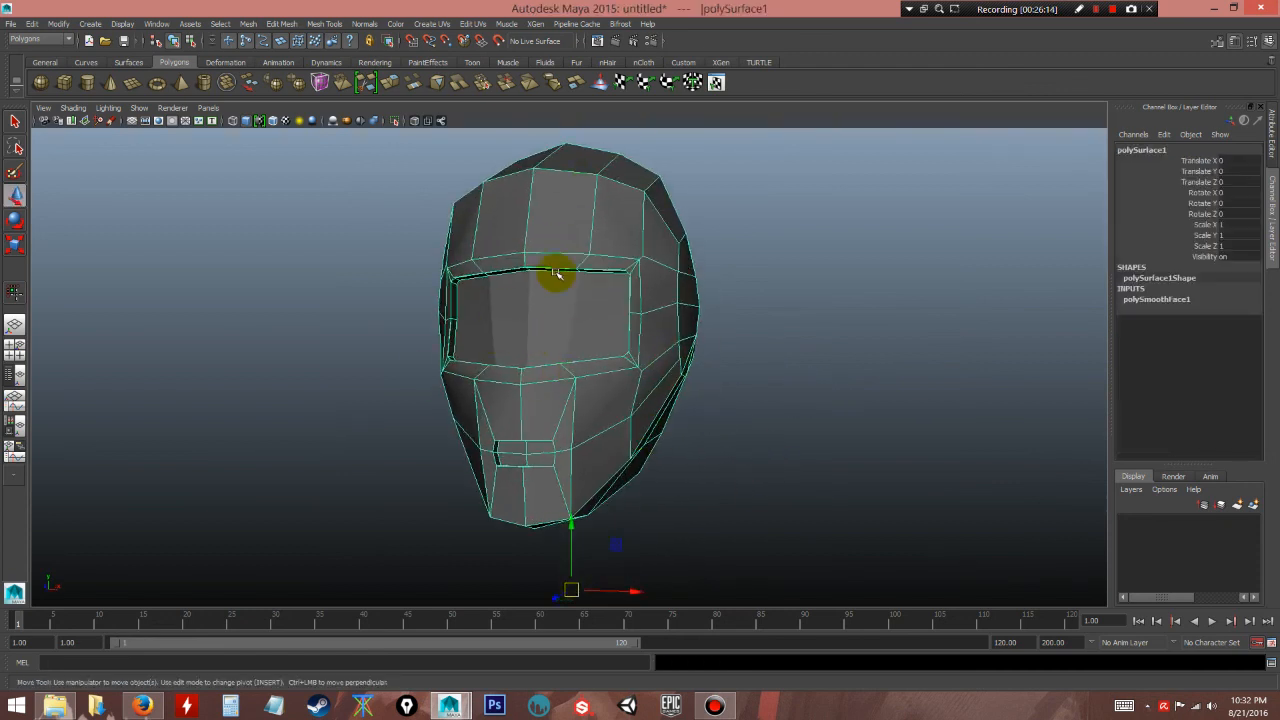
left_click(913, 410)
left_click(657, 391)
left_click(797, 421)
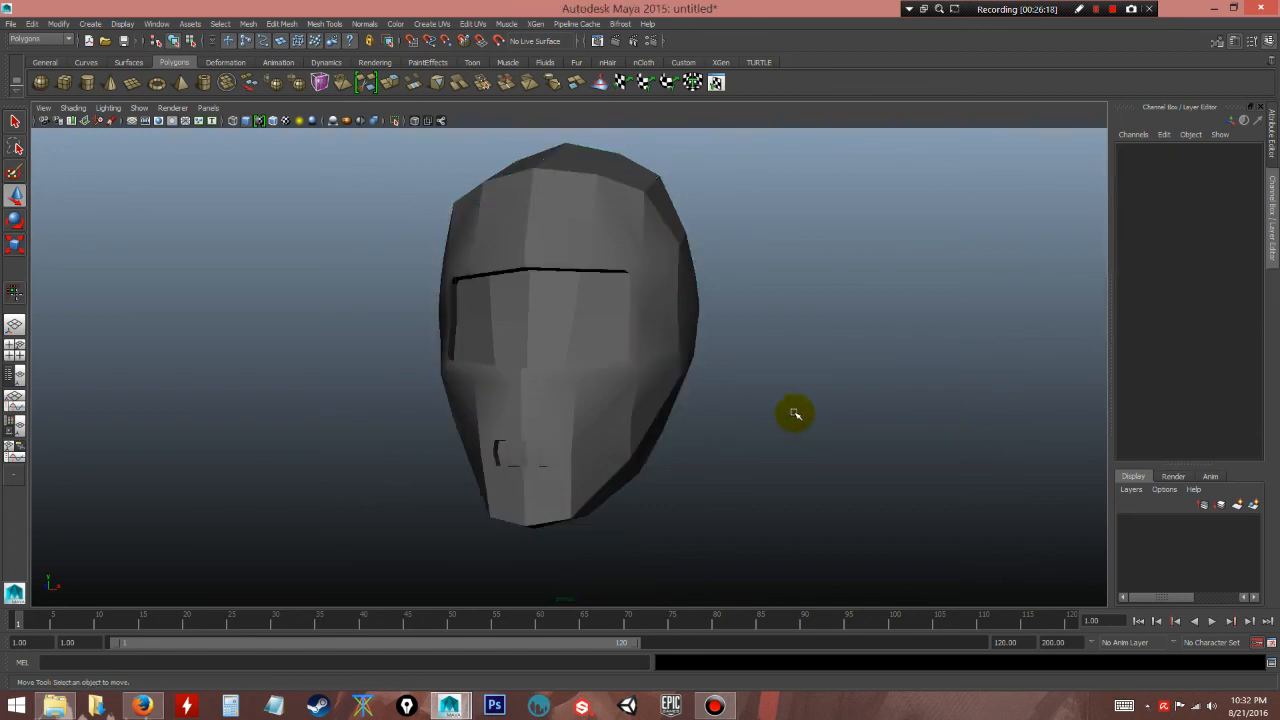